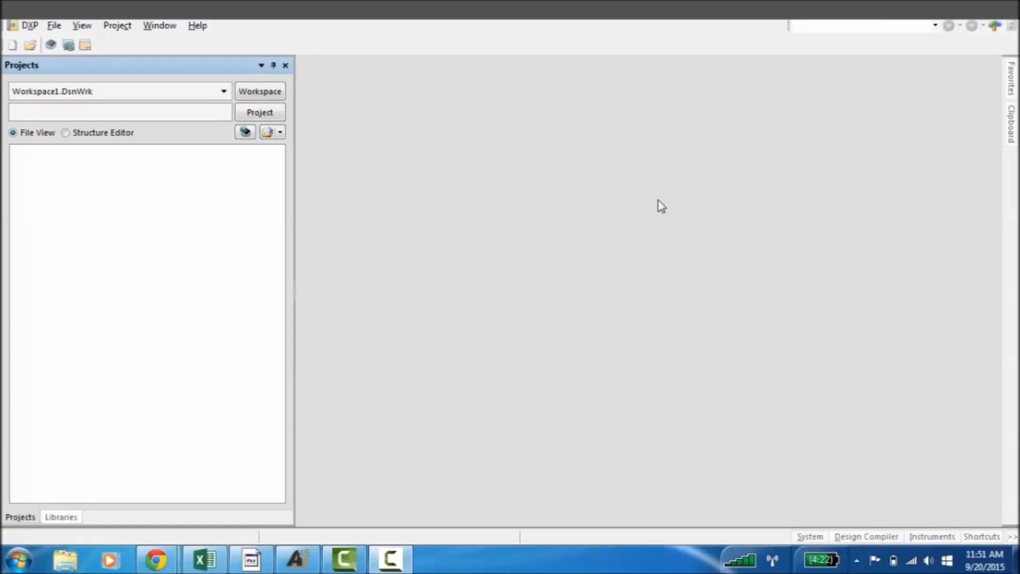
- Create a new blank schematic library, Schlib1.SchLib, from File > New > Library
{"action": "left_click", "coordinate": [64, 27]}
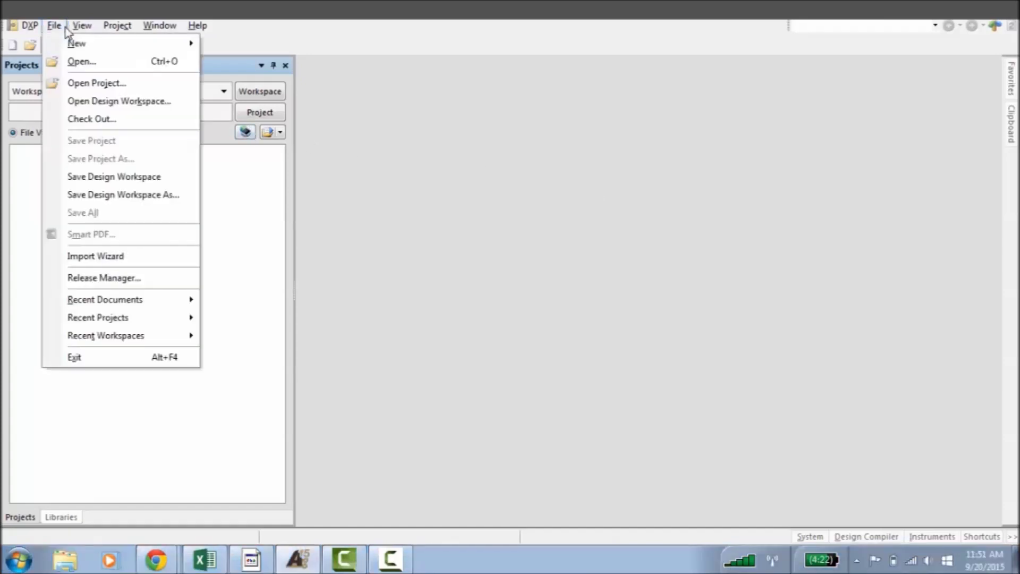
{"action": "mouse_move", "coordinate": [90, 43]}
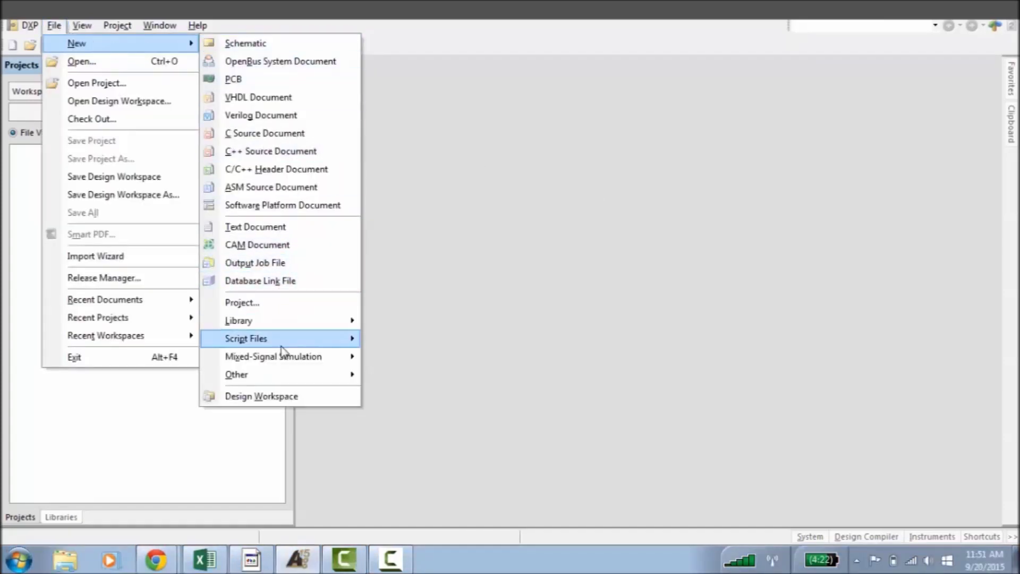
{"action": "mouse_move", "coordinate": [292, 325]}
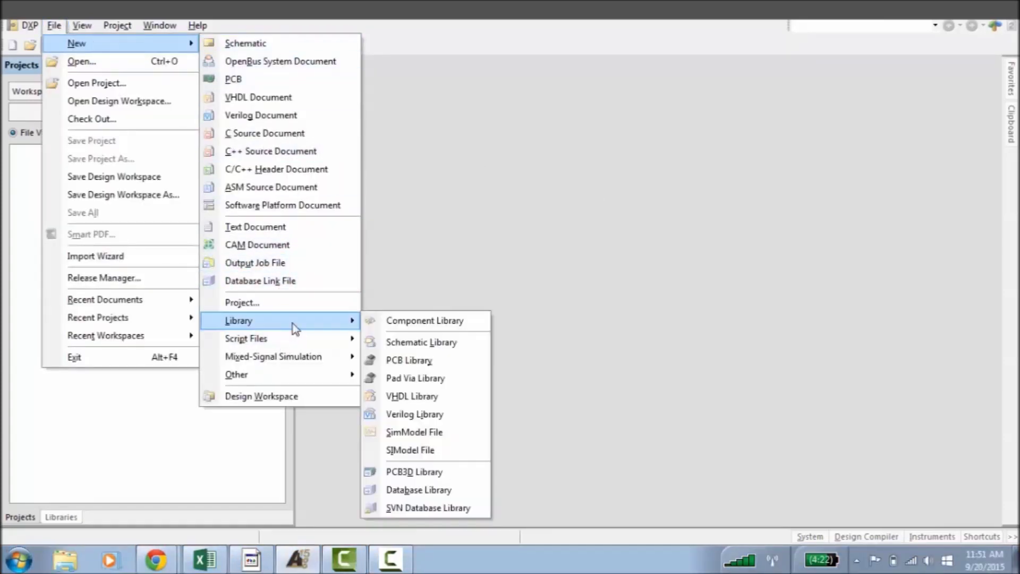
{"action": "left_click", "coordinate": [415, 343]}
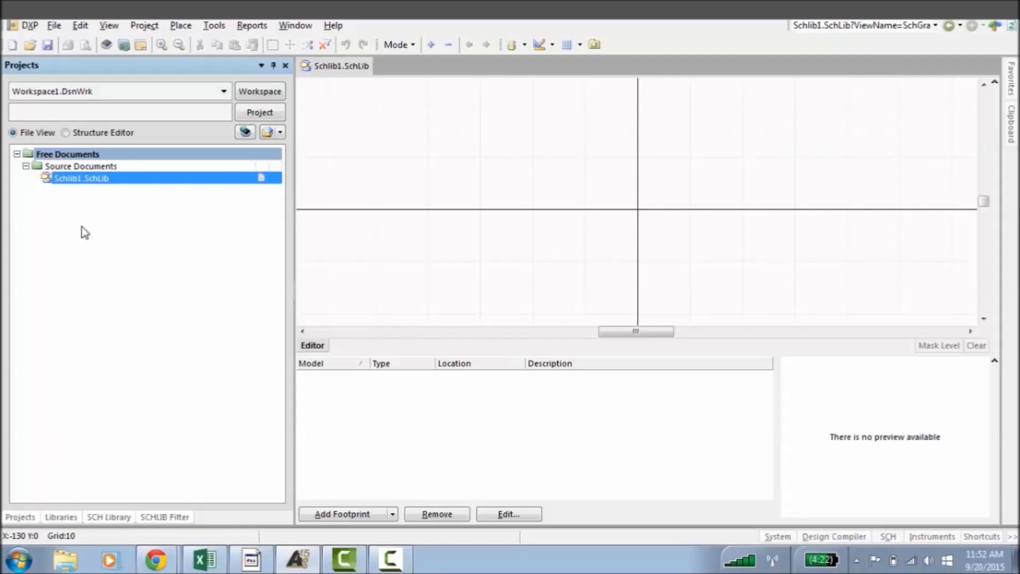
{"action": "left_click", "coordinate": [24, 518]}
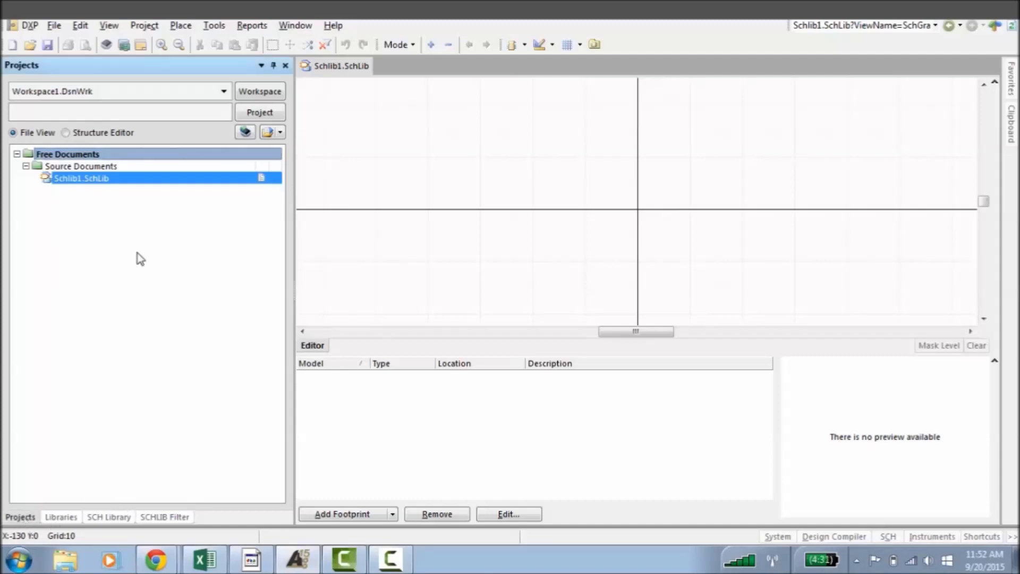
- View the Libraries, SCH Library and SCHLIB Filter panels, close SCHLIB Filter, and return to Projects
{"action": "left_click", "coordinate": [61, 518]}
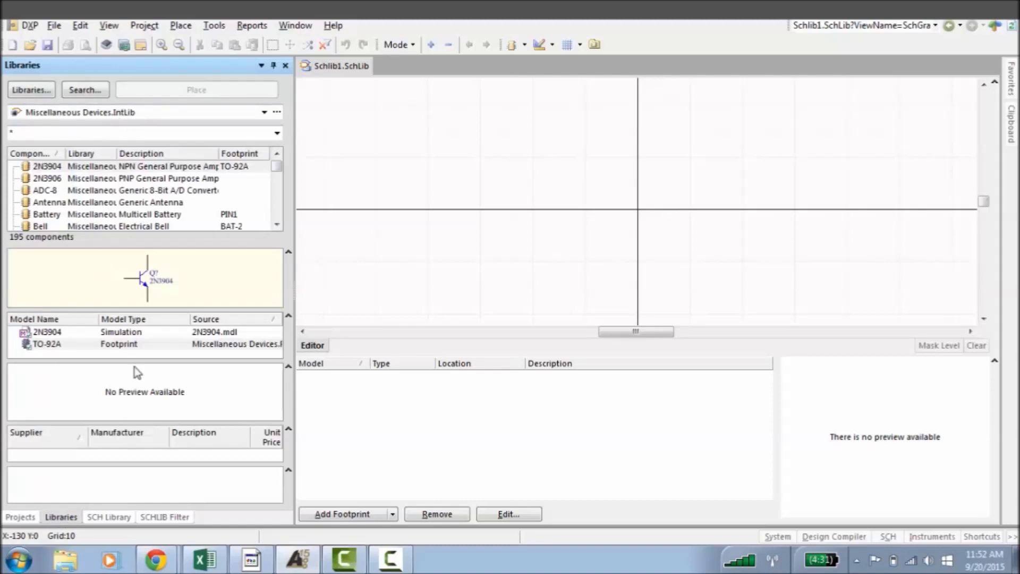
{"action": "left_click", "coordinate": [105, 519]}
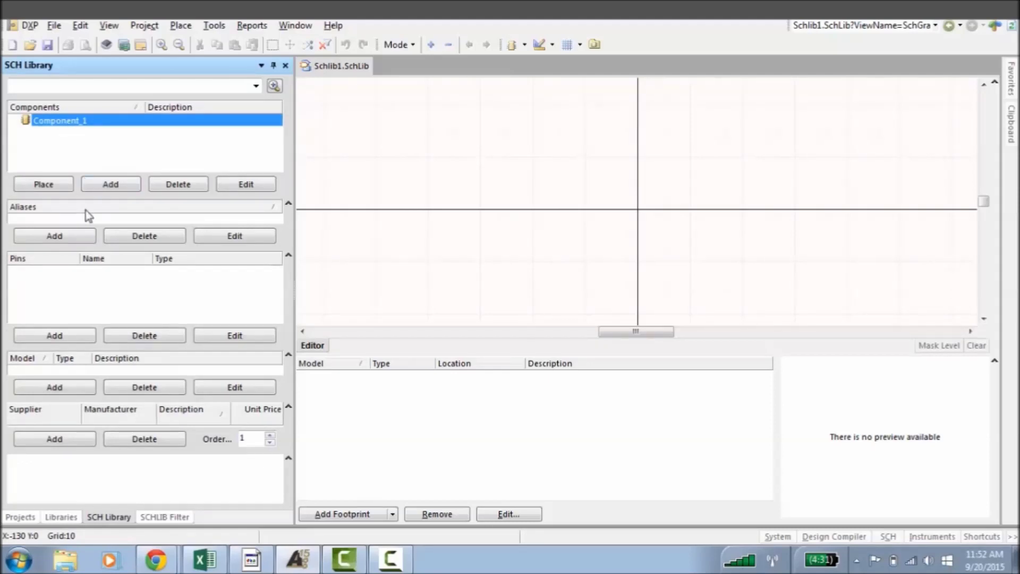
{"action": "left_click", "coordinate": [164, 517]}
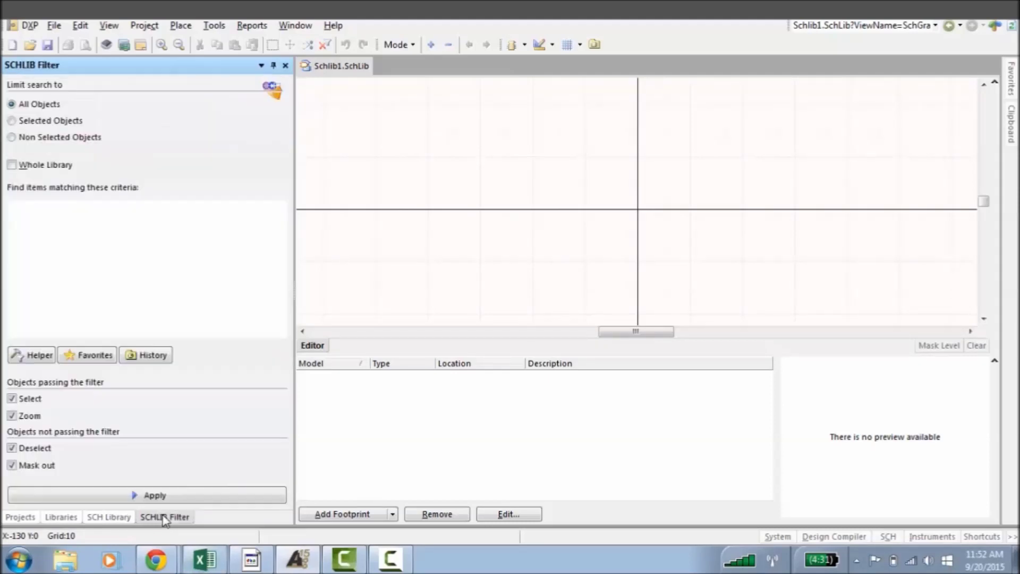
{"action": "right_click", "coordinate": [164, 517]}
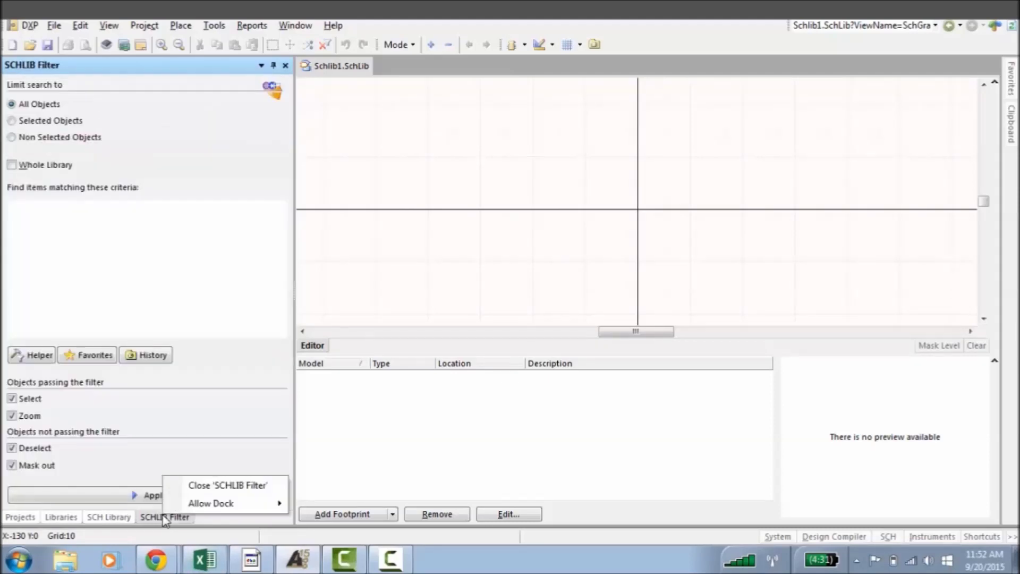
{"action": "left_click", "coordinate": [212, 486]}
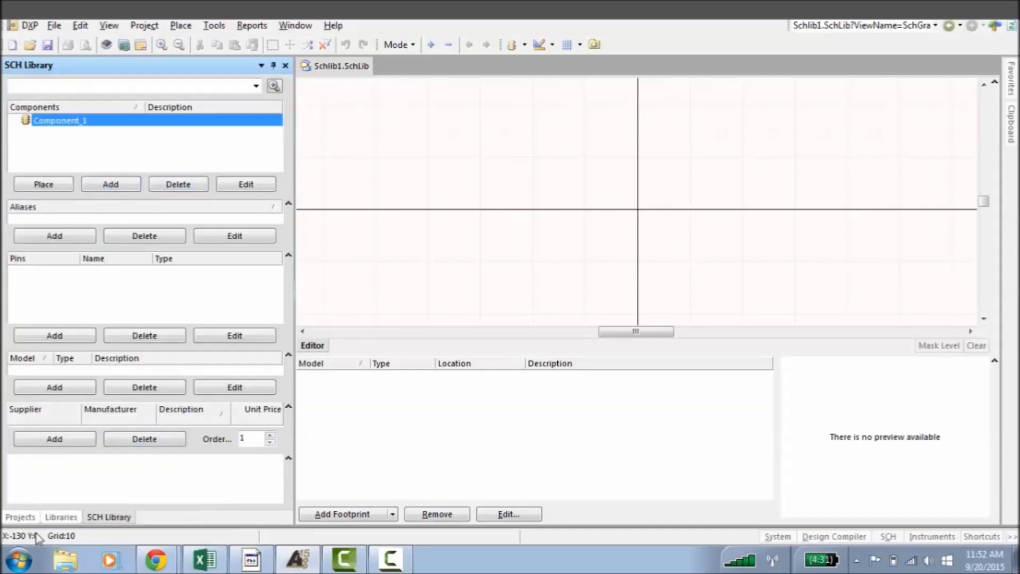
{"action": "left_click", "coordinate": [20, 517]}
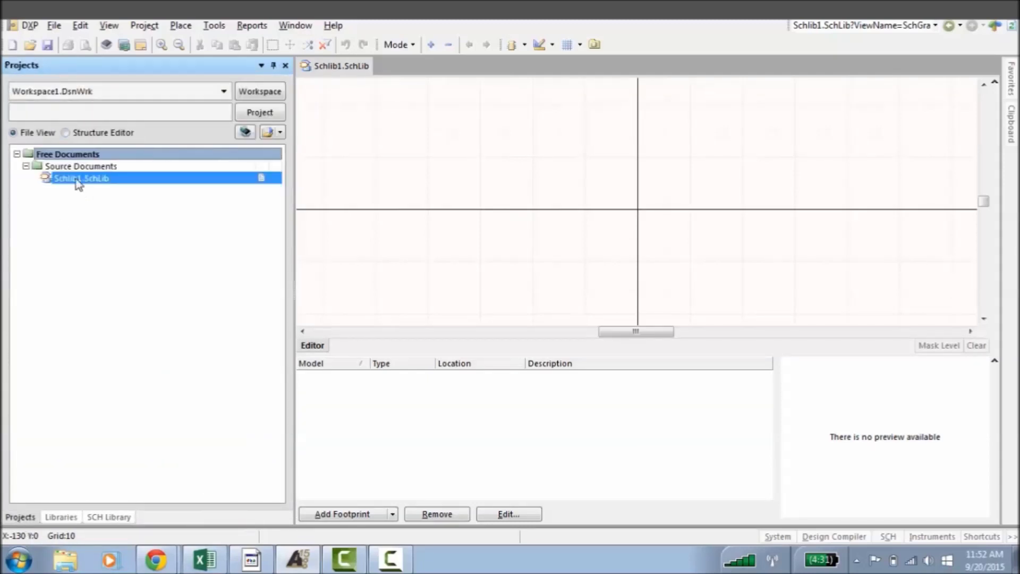
- Save Schlib1.SchLib into a newly created Libraries folder
{"action": "right_click", "coordinate": [80, 181]}
{"action": "left_click", "coordinate": [121, 265]}
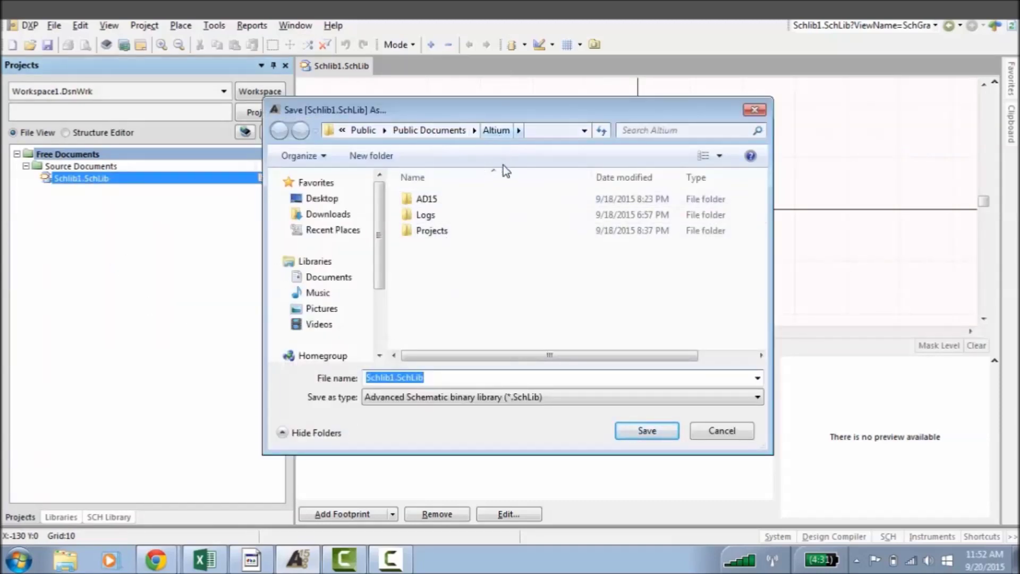
{"action": "left_click", "coordinate": [430, 286]}
{"action": "right_click", "coordinate": [429, 286]}
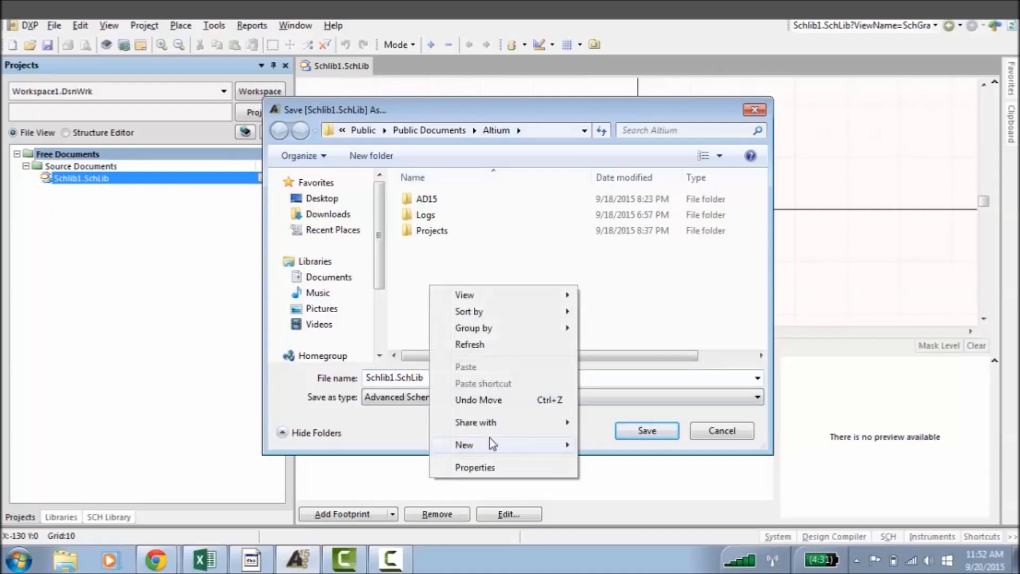
{"action": "mouse_move", "coordinate": [491, 445]}
{"action": "left_click", "coordinate": [619, 239]}
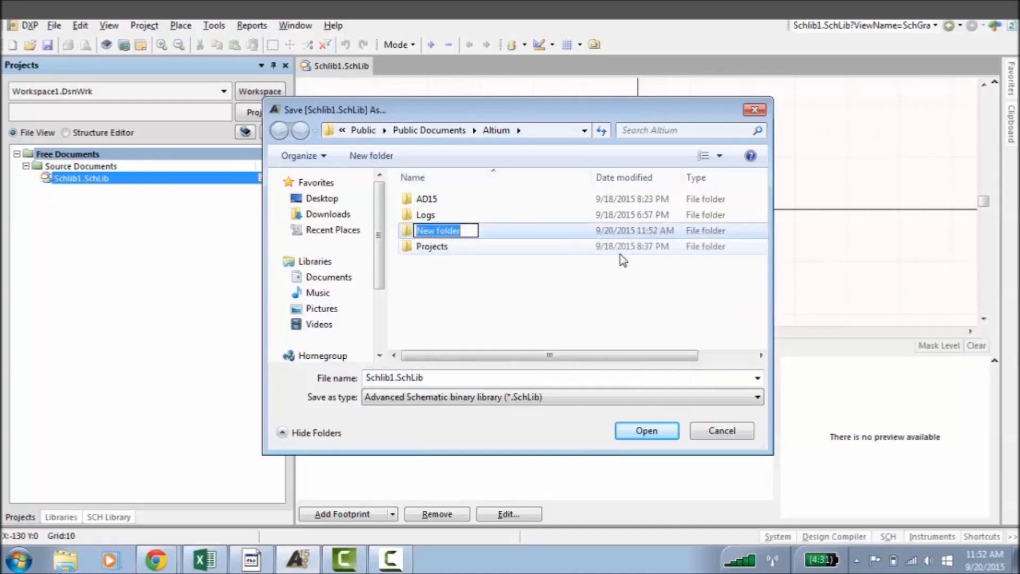
{"action": "type", "text": "Libraries"}
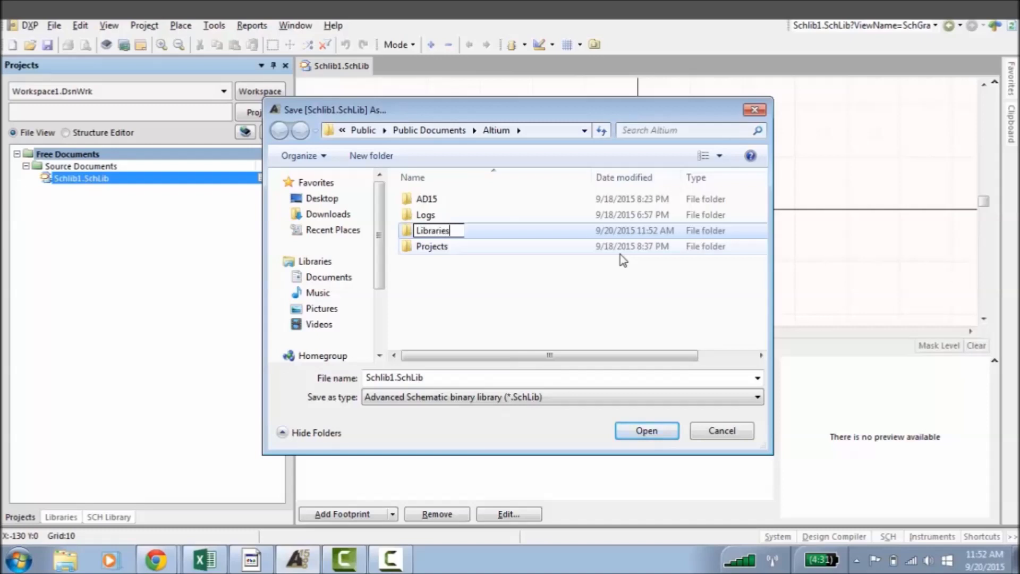
{"action": "left_click", "coordinate": [646, 436]}
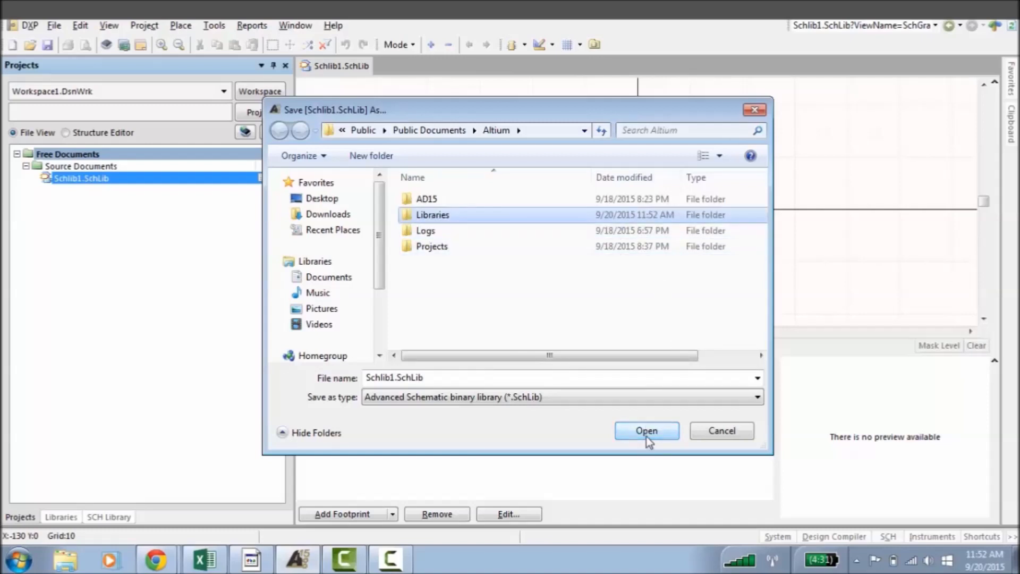
{"action": "left_click", "coordinate": [647, 440]}
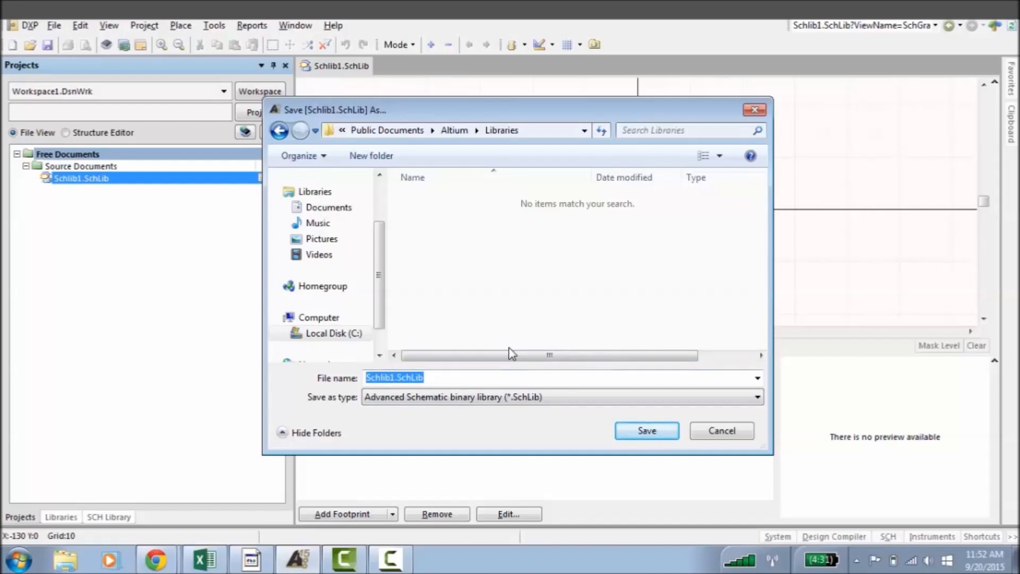
{"action": "key", "text": "Return"}
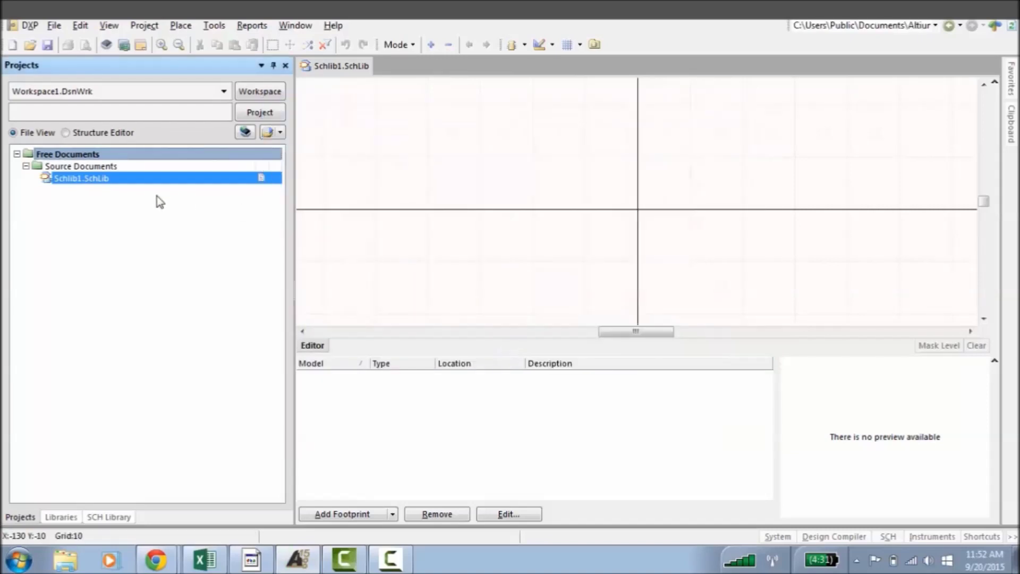
- Save the library again under the name Custom Components
{"action": "right_click", "coordinate": [71, 181]}
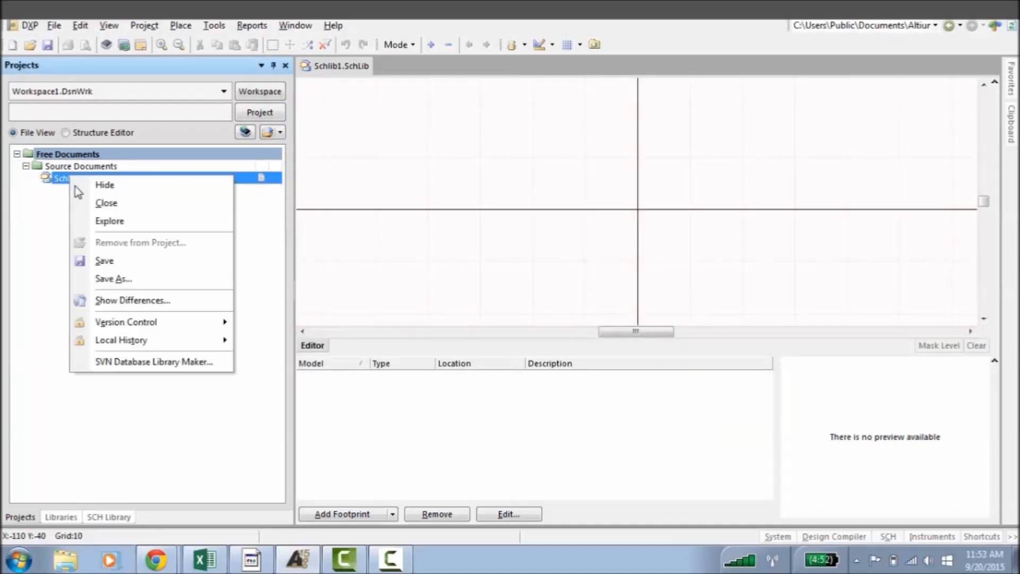
{"action": "left_click", "coordinate": [114, 279]}
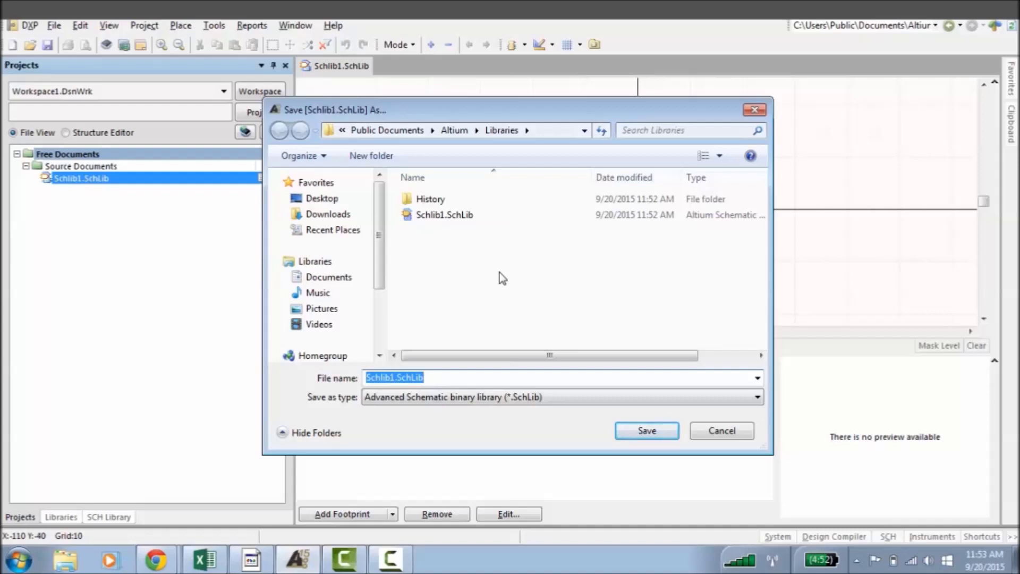
{"action": "type", "text": "Cu"}
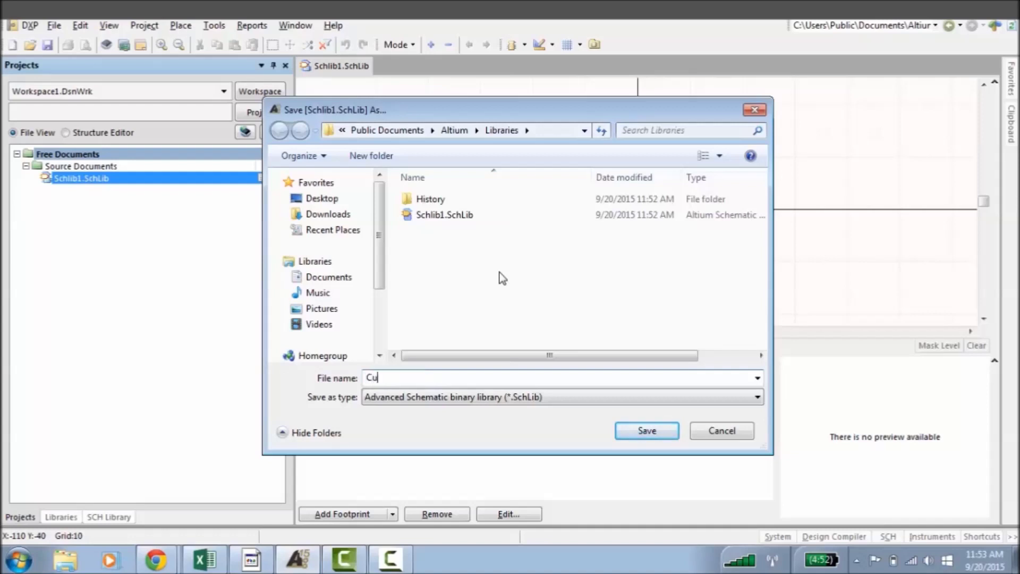
{"action": "type", "text": "stom Components"}
{"action": "left_click", "coordinate": [645, 431]}
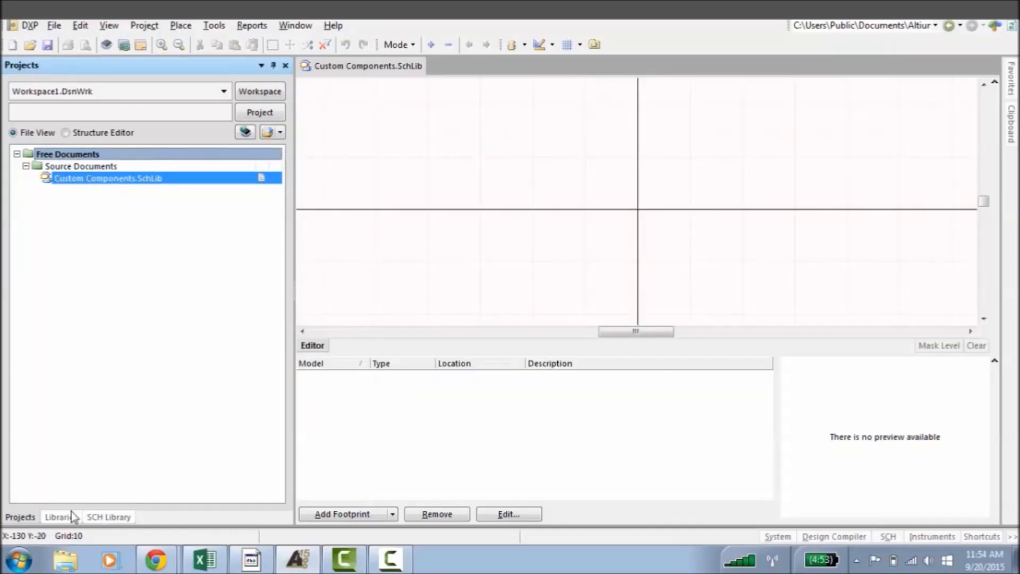
- Give Component_1 default designator U* and default comment LM555
{"action": "left_click", "coordinate": [96, 518]}
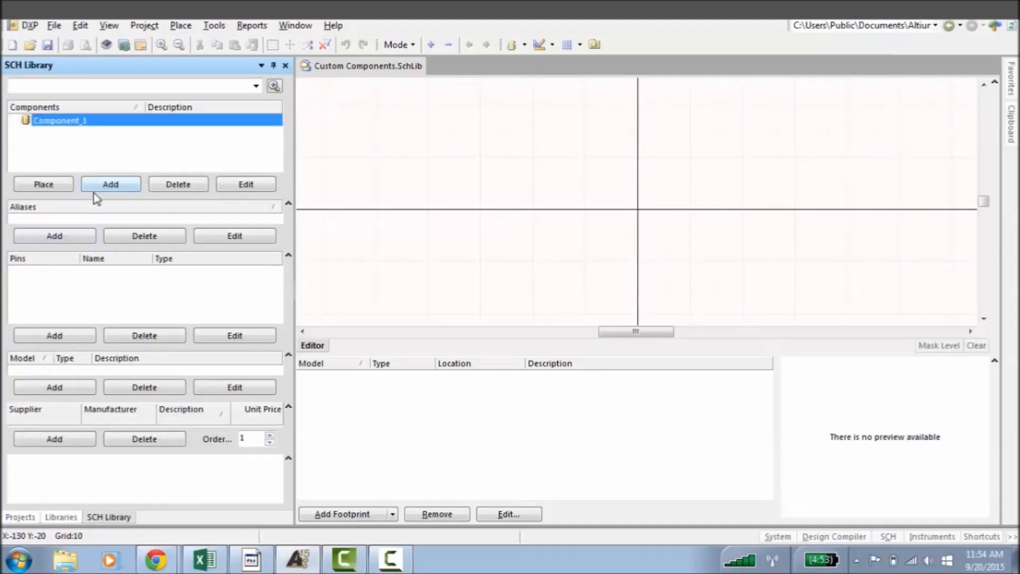
{"action": "right_click", "coordinate": [52, 121]}
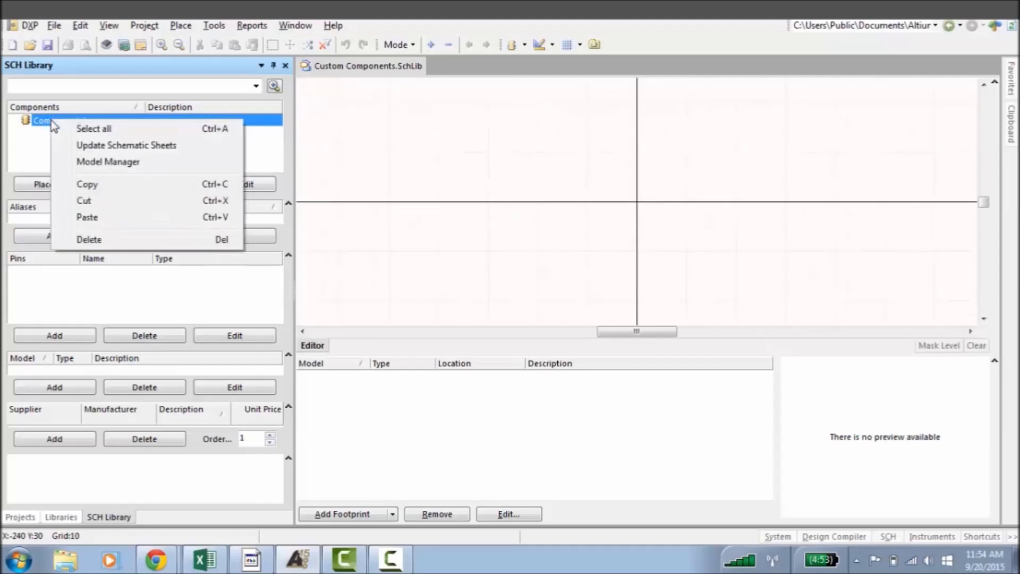
{"action": "left_click", "coordinate": [44, 122]}
{"action": "double_click", "coordinate": [44, 123]}
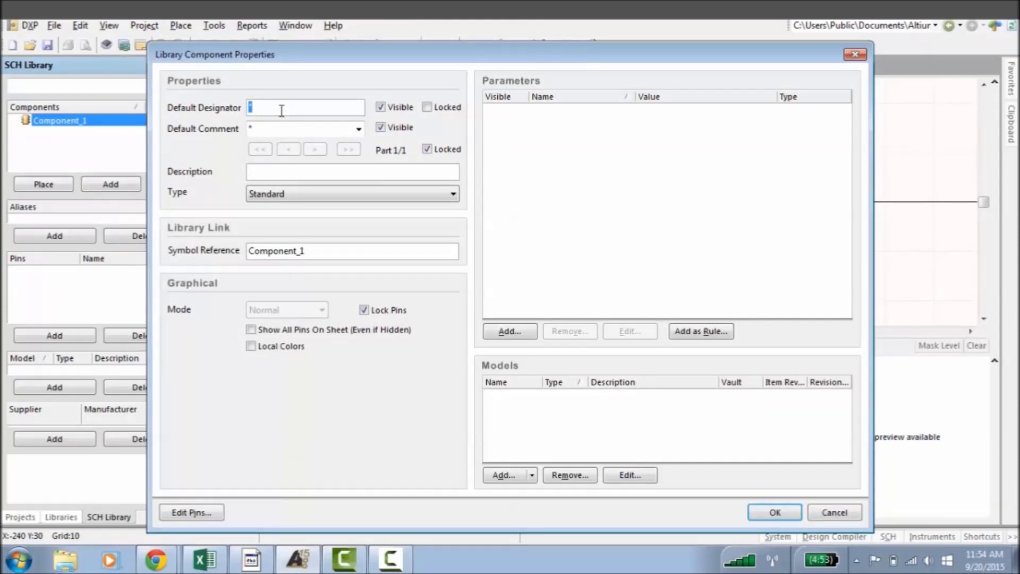
{"action": "type", "text": "U*"}
{"action": "key", "text": "Tab"}
{"action": "type", "text": "LM555"}
- Switch to Chrome to look up lm555 on Digi-Key
{"action": "left_click", "coordinate": [282, 170]}
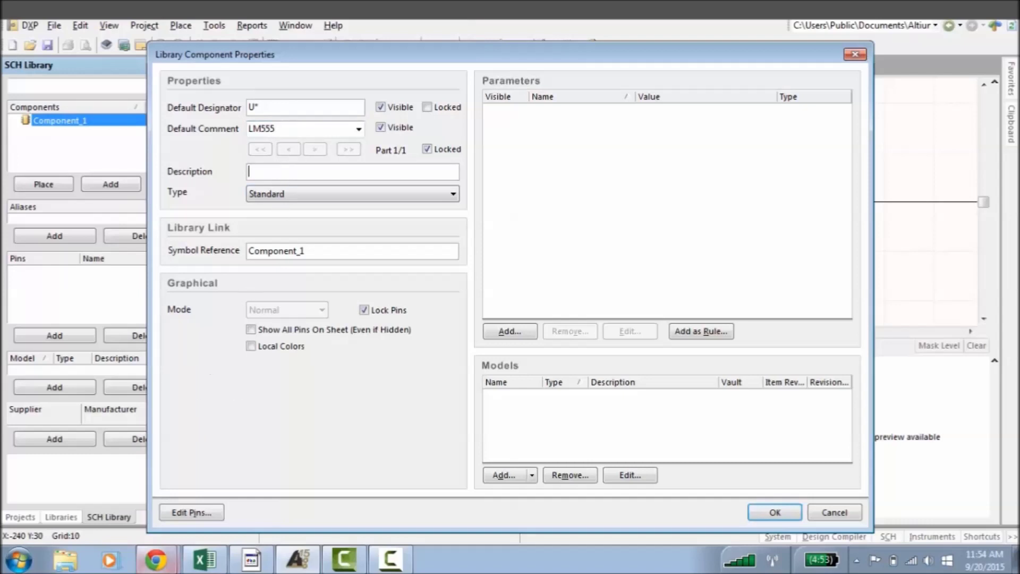
{"action": "mouse_move", "coordinate": [156, 560]}
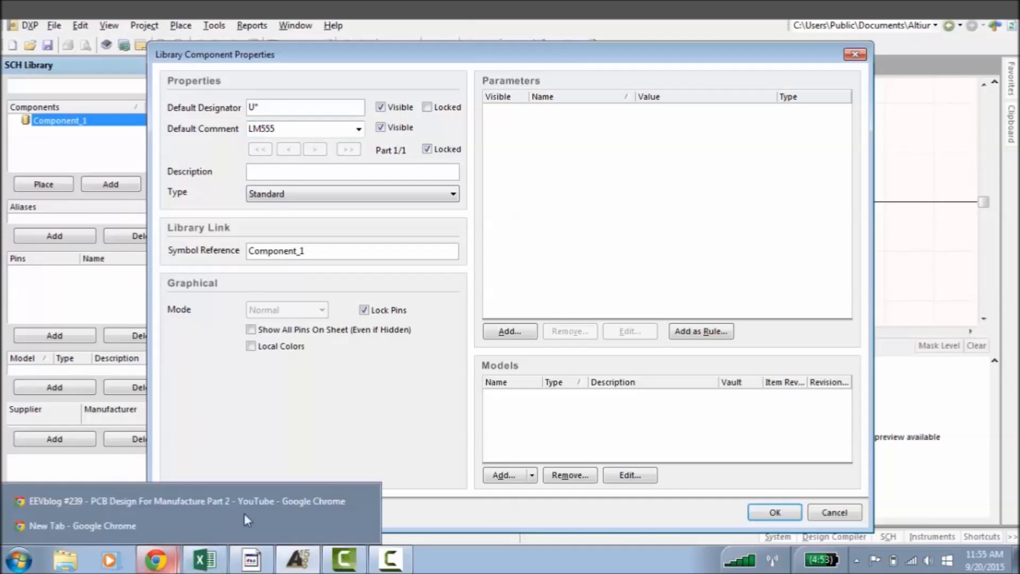
{"action": "left_click", "coordinate": [119, 526]}
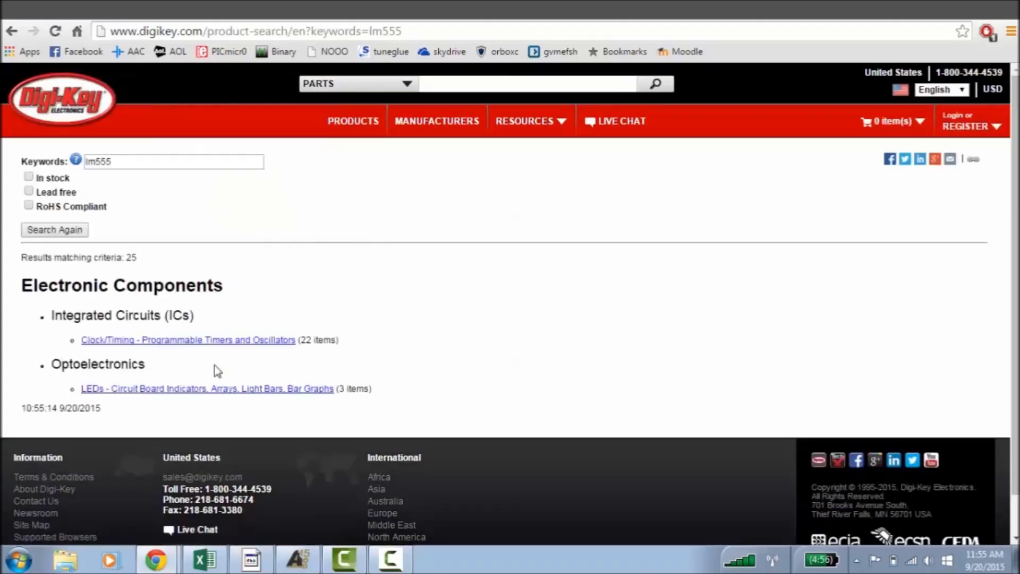
- Open the LM555CN product page from Digi-Key's programmable timers and oscillators category
{"action": "left_click", "coordinate": [207, 341]}
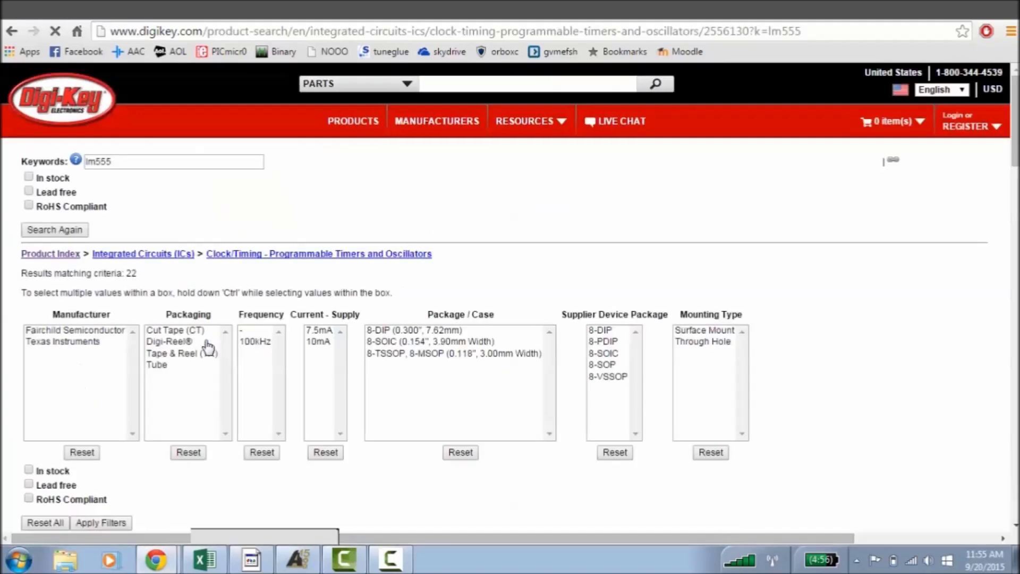
{"action": "scroll", "coordinate": [188, 324], "scroll_direction": "down", "scroll_amount": 8}
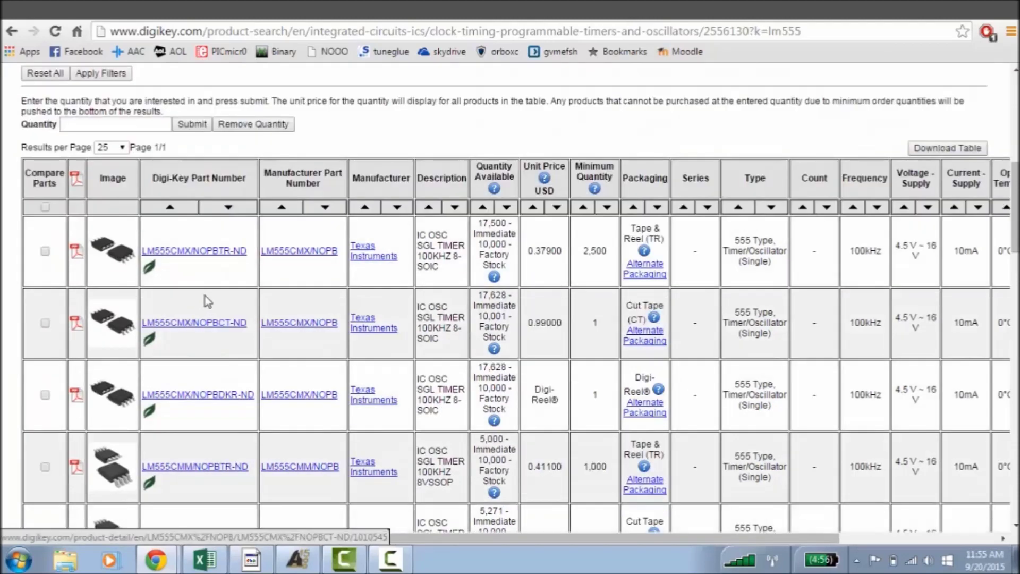
{"action": "scroll", "coordinate": [209, 286], "scroll_direction": "down", "scroll_amount": 1}
{"action": "scroll", "coordinate": [209, 286], "scroll_direction": "down", "scroll_amount": 5}
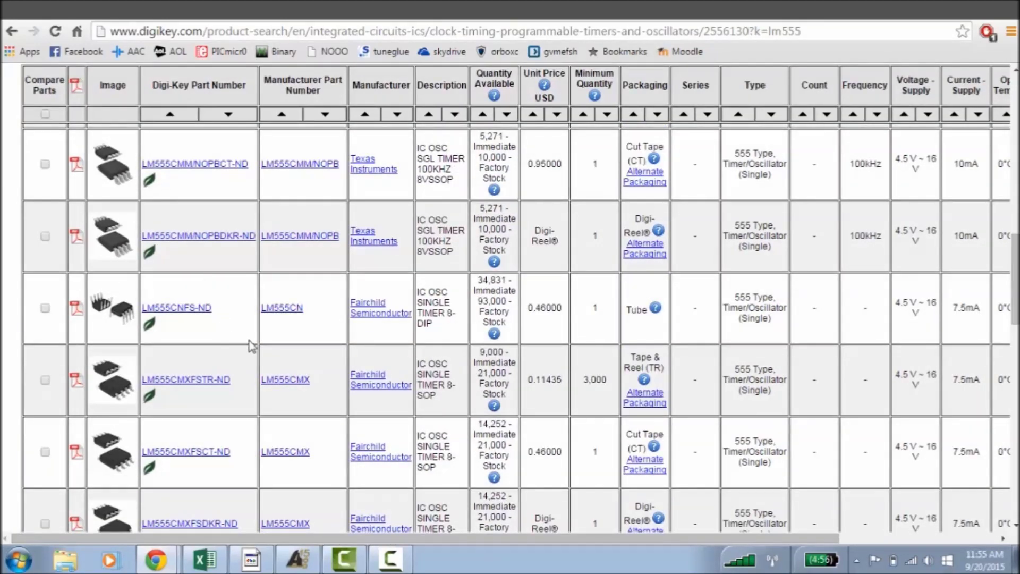
{"action": "left_click", "coordinate": [286, 312]}
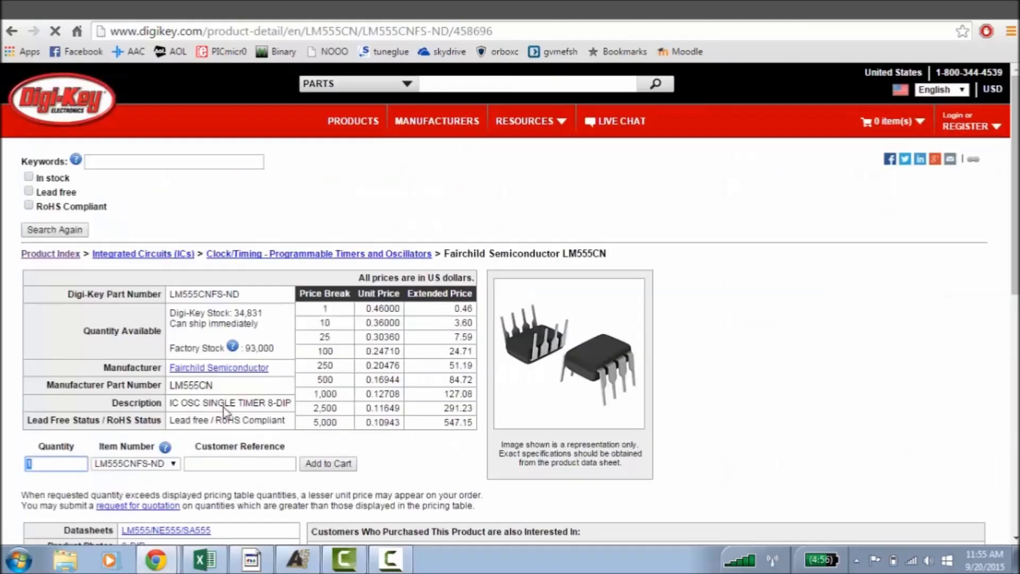
{"action": "scroll", "coordinate": [234, 404], "scroll_direction": "down", "scroll_amount": 3}
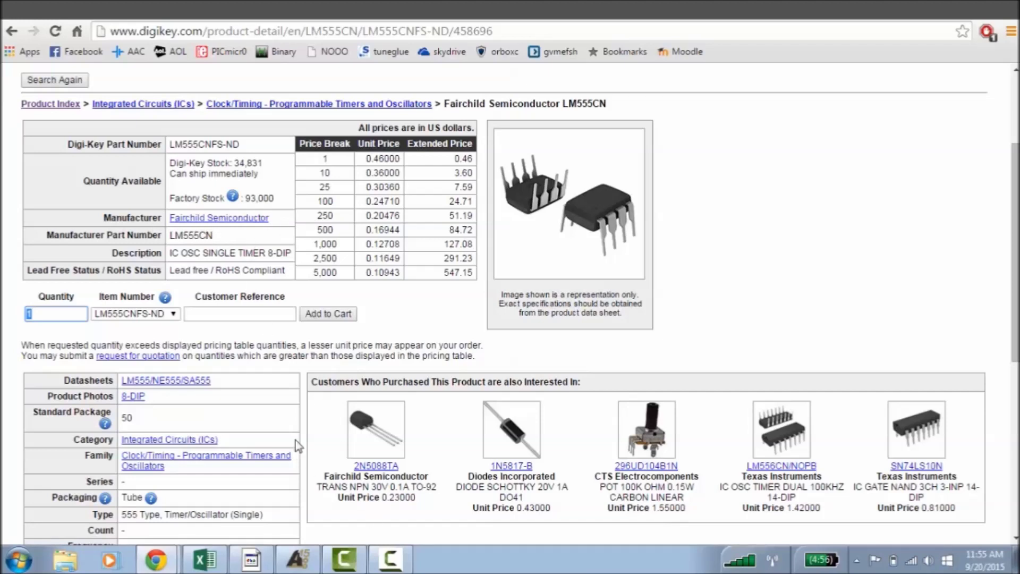
- Copy the manufacturer part number LM555CN into the component's Default Comment
{"action": "left_click", "coordinate": [214, 237]}
{"action": "left_click_drag", "start_coordinate": [214, 237], "coordinate": [171, 242]}
{"action": "key", "text": "ctrl+c"}
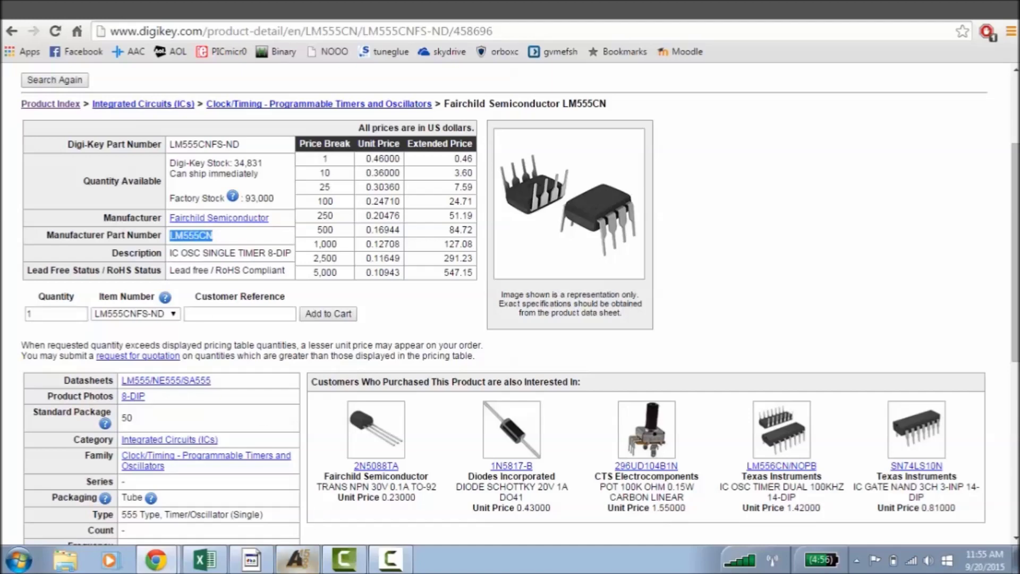
{"action": "mouse_move", "coordinate": [298, 558]}
{"action": "left_click", "coordinate": [295, 523]}
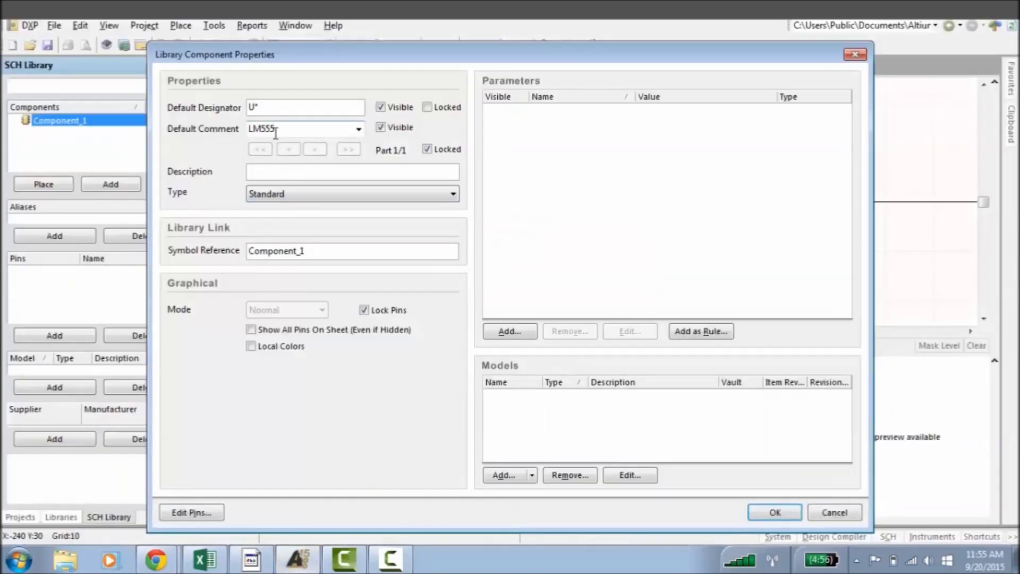
{"action": "left_click", "coordinate": [281, 132]}
{"action": "key", "text": "ctrl+v"}
- Copy the product description IC OSC SINGLE TIMER 8-DIP from the Digi-Key page
{"action": "mouse_move", "coordinate": [181, 565]}
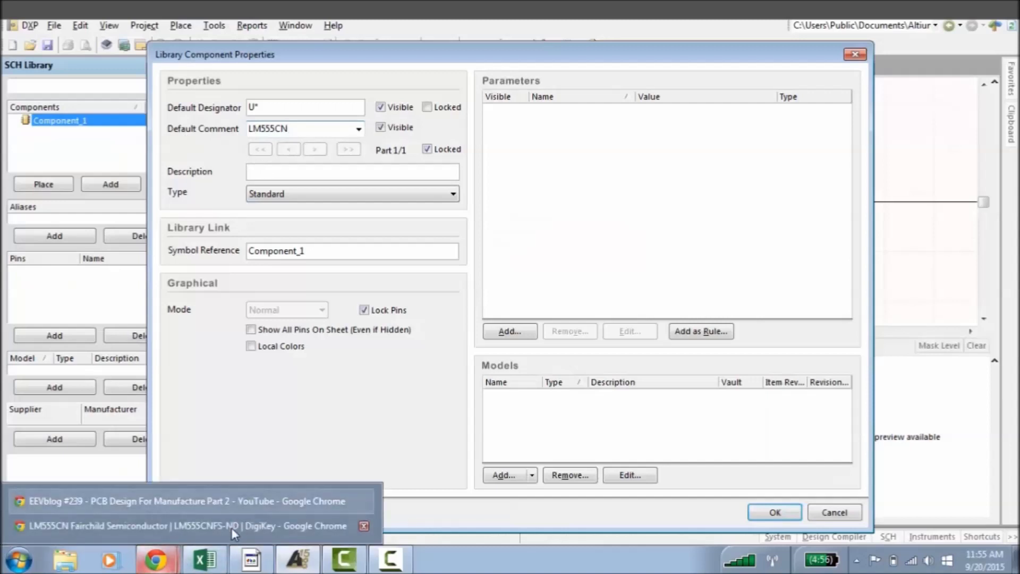
{"action": "left_click", "coordinate": [231, 528]}
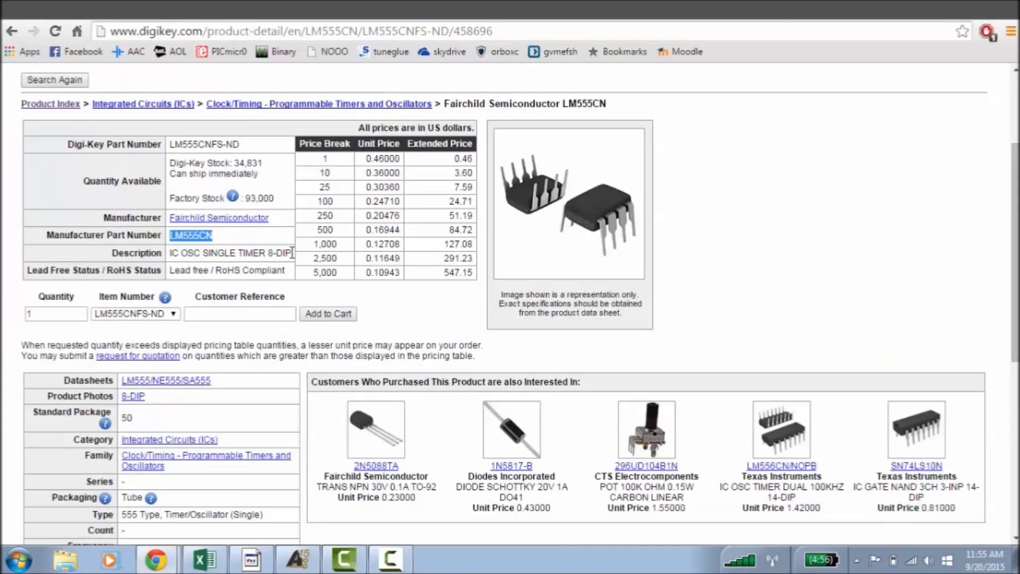
{"action": "left_click_drag", "start_coordinate": [292, 253], "coordinate": [167, 253]}
{"action": "key", "text": "ctrl+c"}
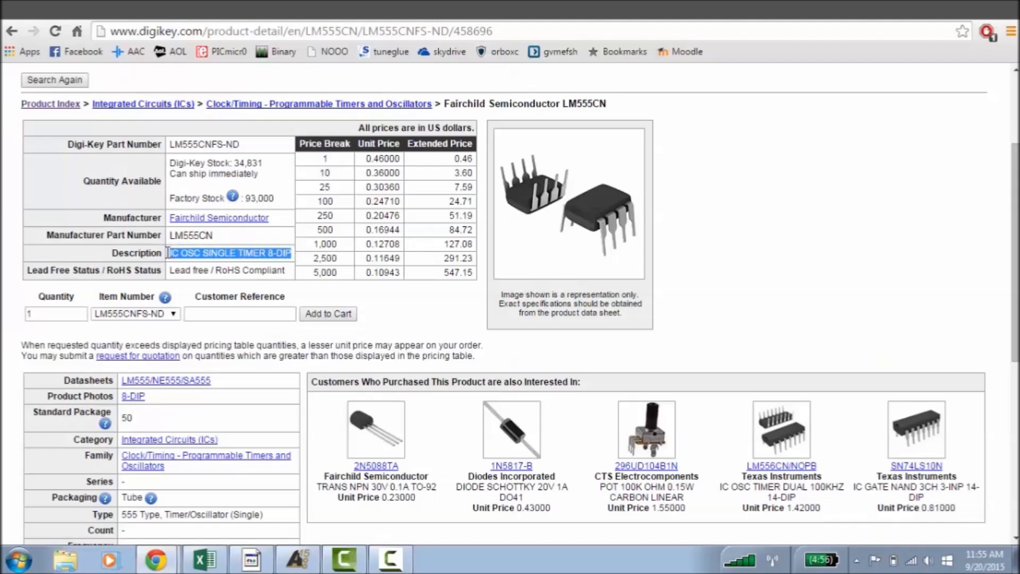
{"action": "mouse_move", "coordinate": [296, 558]}
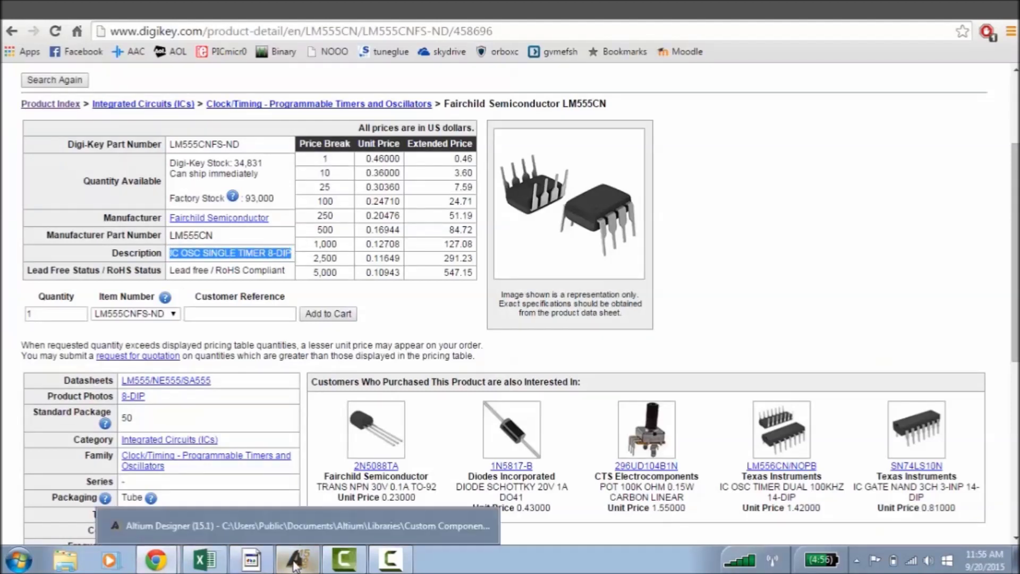
{"action": "left_click", "coordinate": [292, 522]}
- Paste IC OSC SINGLE TIMER 8-DIP as the description, keeping component type Standard
{"action": "left_click", "coordinate": [318, 173]}
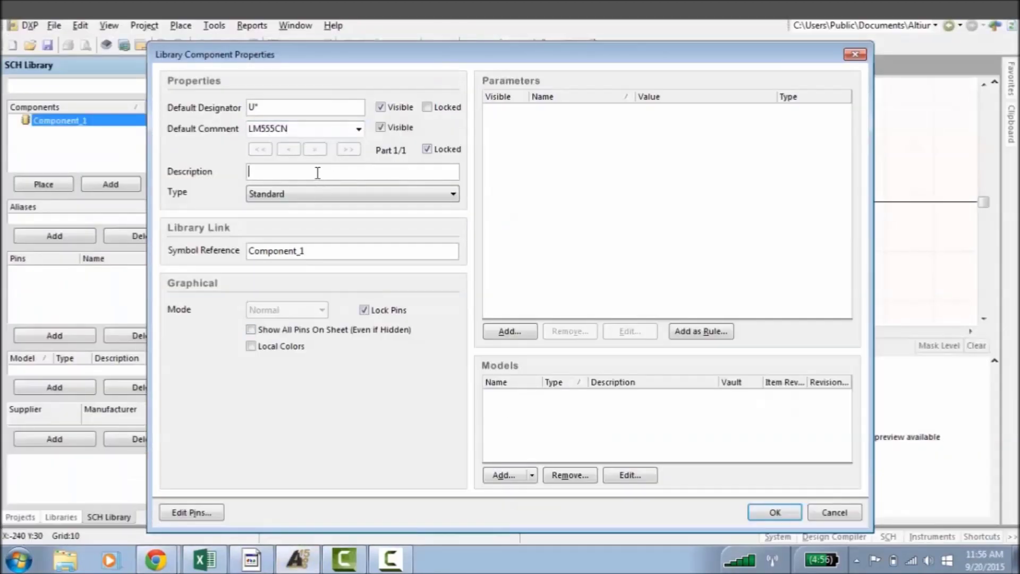
{"action": "key", "text": "ctrl+v"}
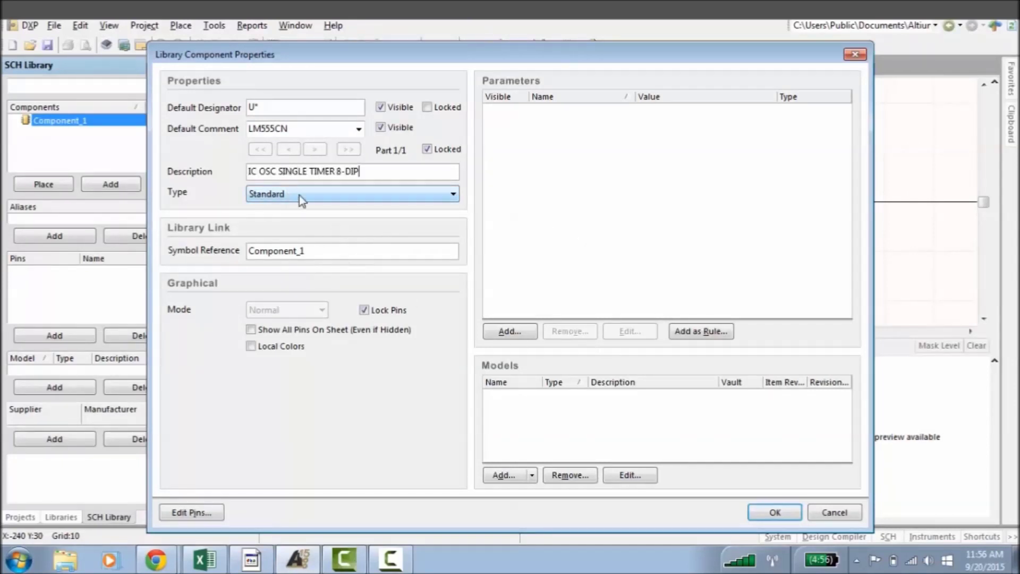
{"action": "left_click", "coordinate": [311, 193]}
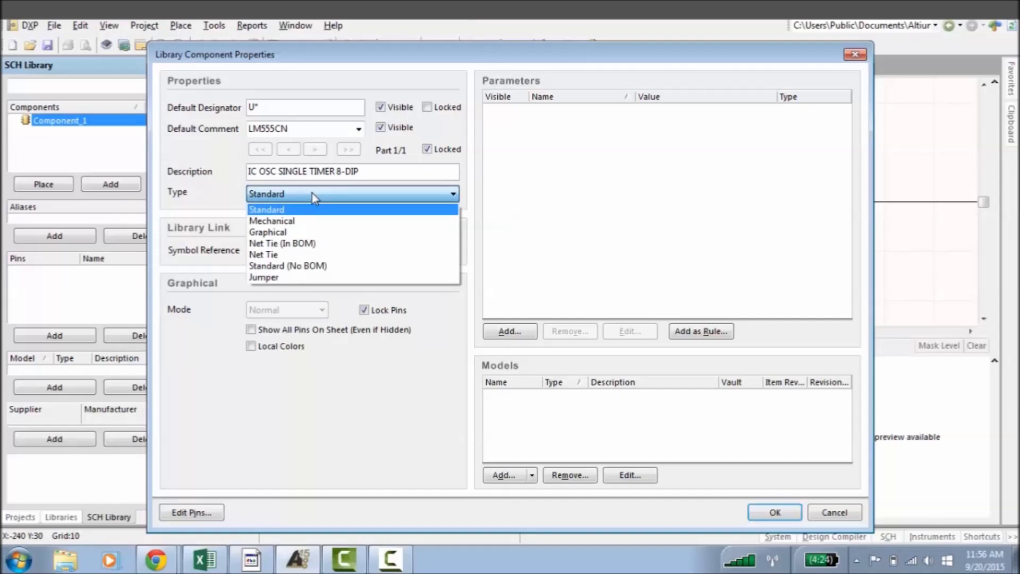
{"action": "left_click", "coordinate": [312, 193]}
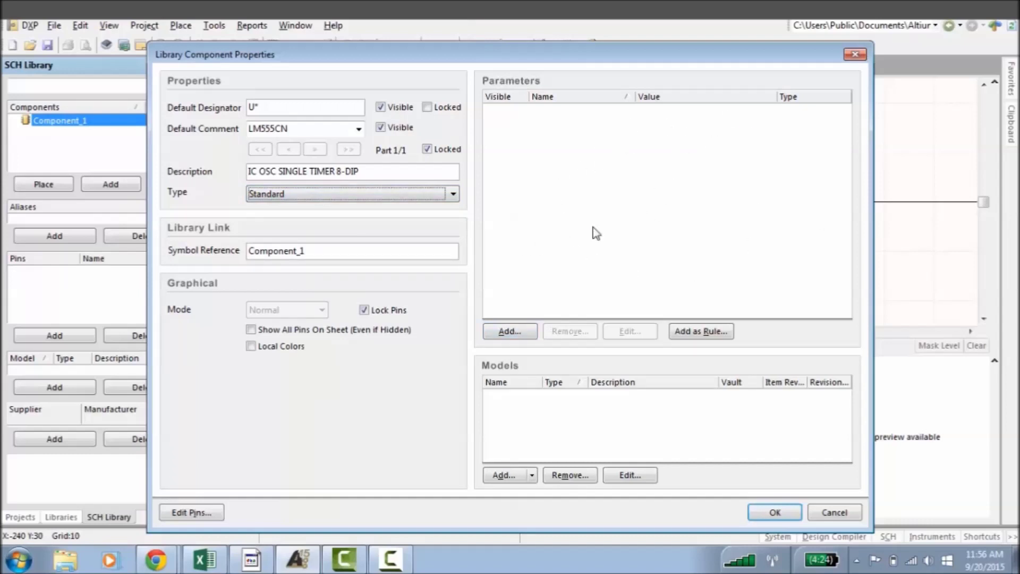
- Add parameter Mfr 1 with value Fairchild Semi
{"action": "left_click", "coordinate": [509, 331]}
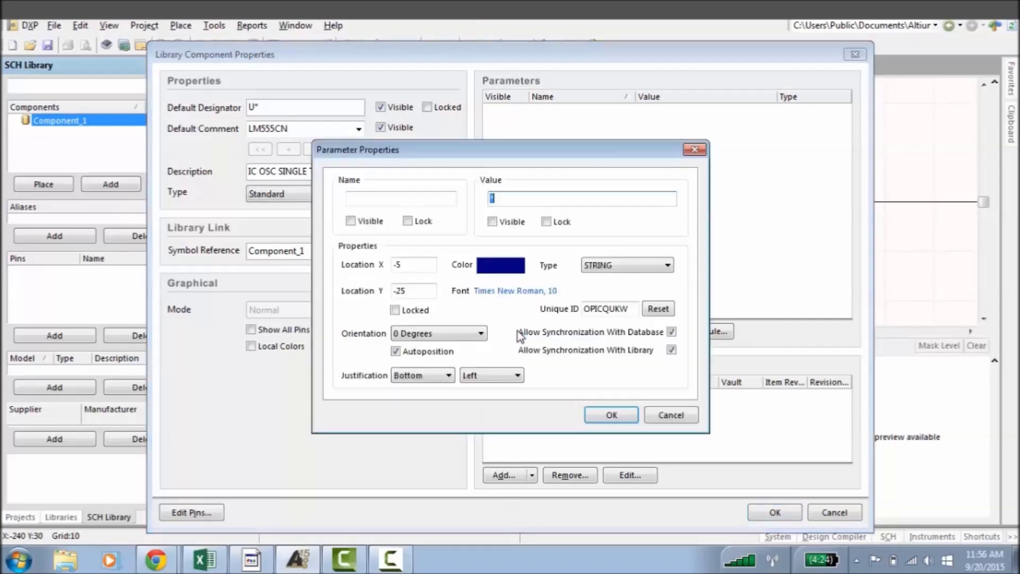
{"action": "left_click", "coordinate": [419, 198]}
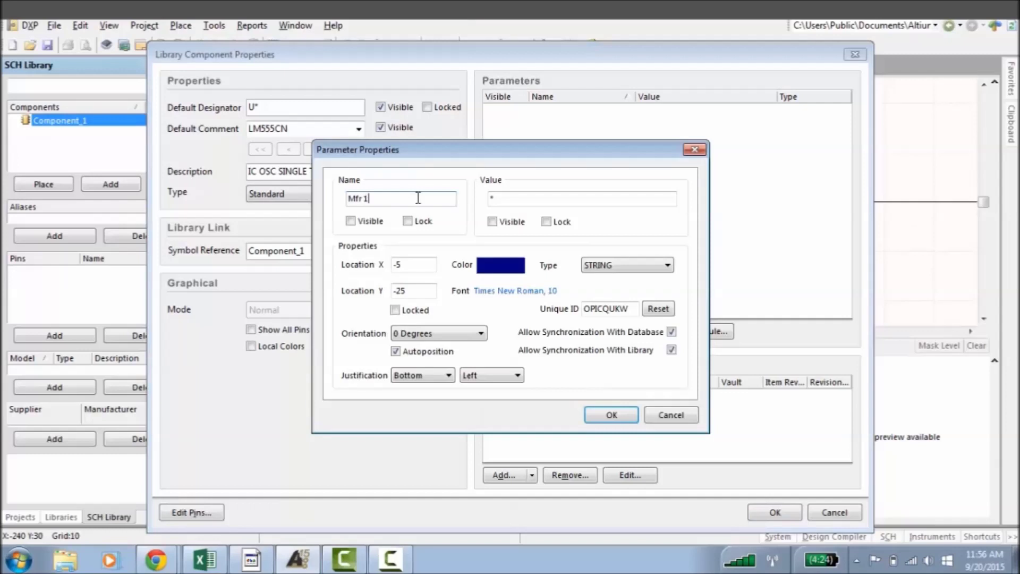
{"action": "key", "text": "Tab"}
{"action": "key", "text": "Tab"}
{"action": "key", "text": "Tab"}
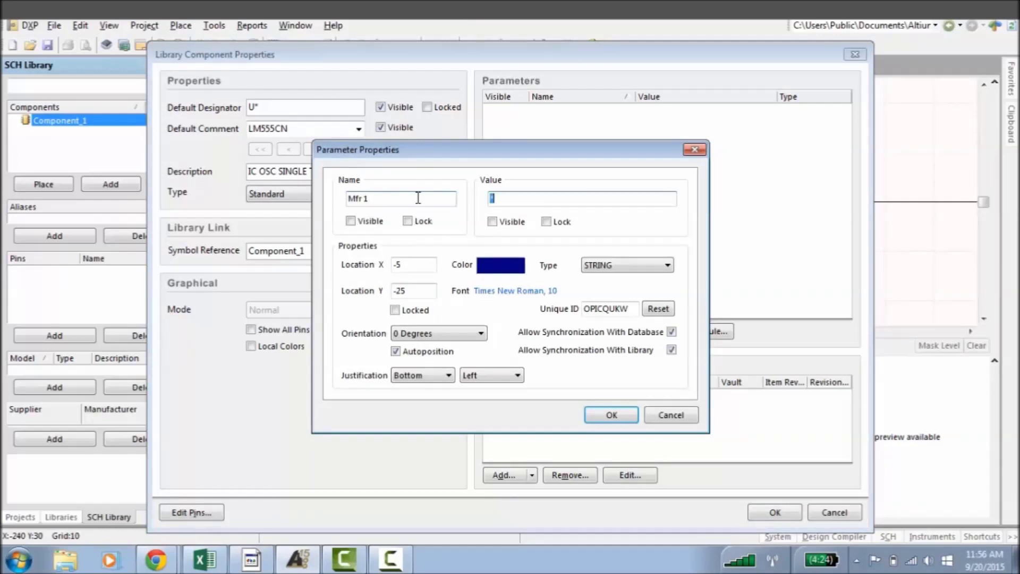
{"action": "mouse_move", "coordinate": [169, 560]}
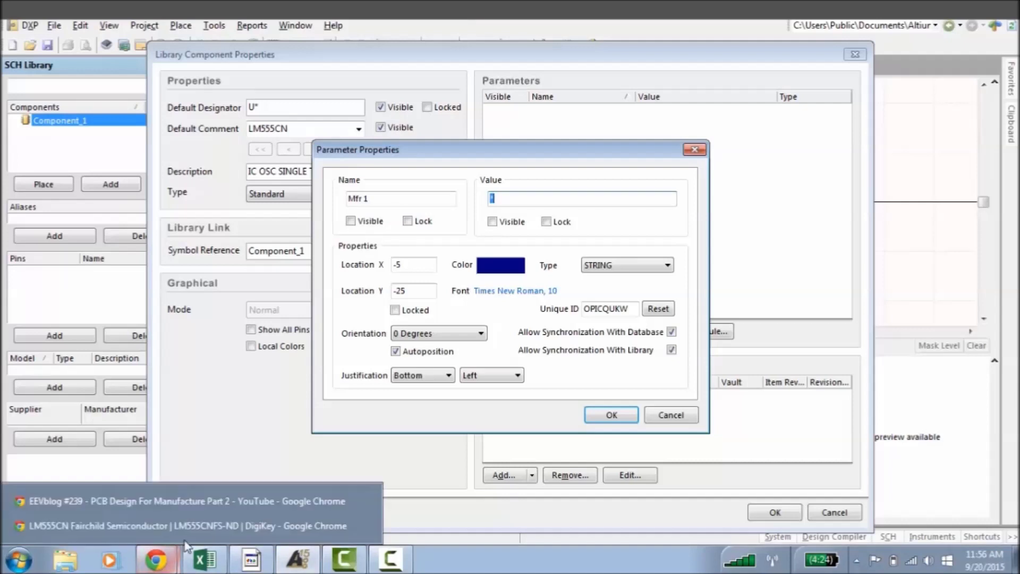
{"action": "left_click", "coordinate": [186, 526]}
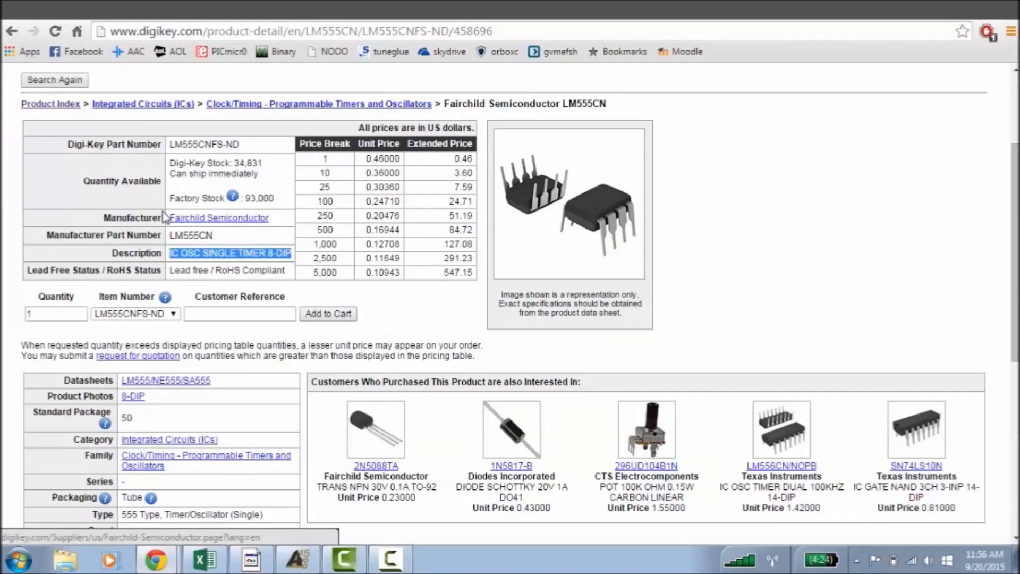
{"action": "left_click", "coordinate": [299, 560]}
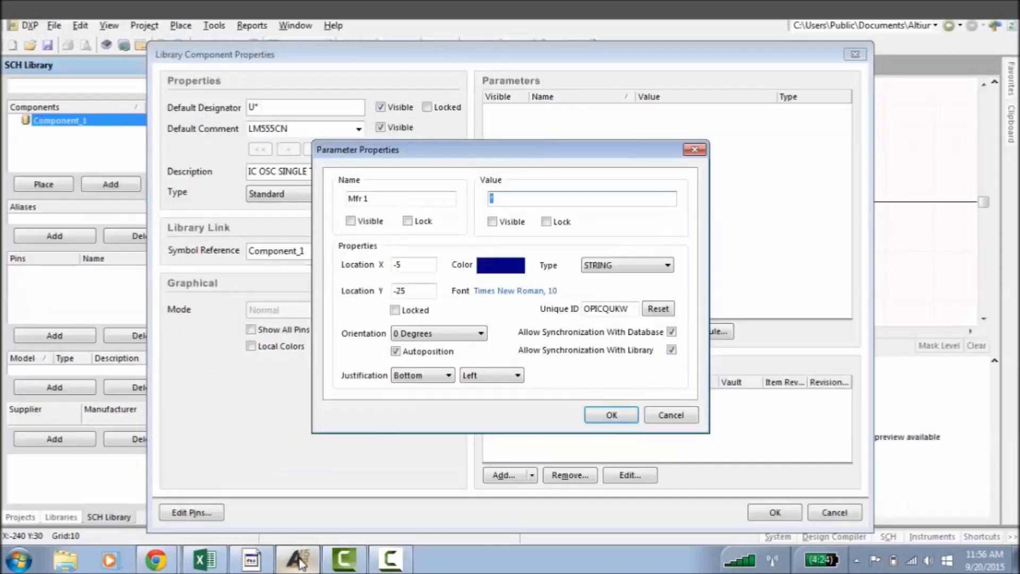
{"action": "type", "text": "Fairchild Semi"}
{"action": "key", "text": "Return"}
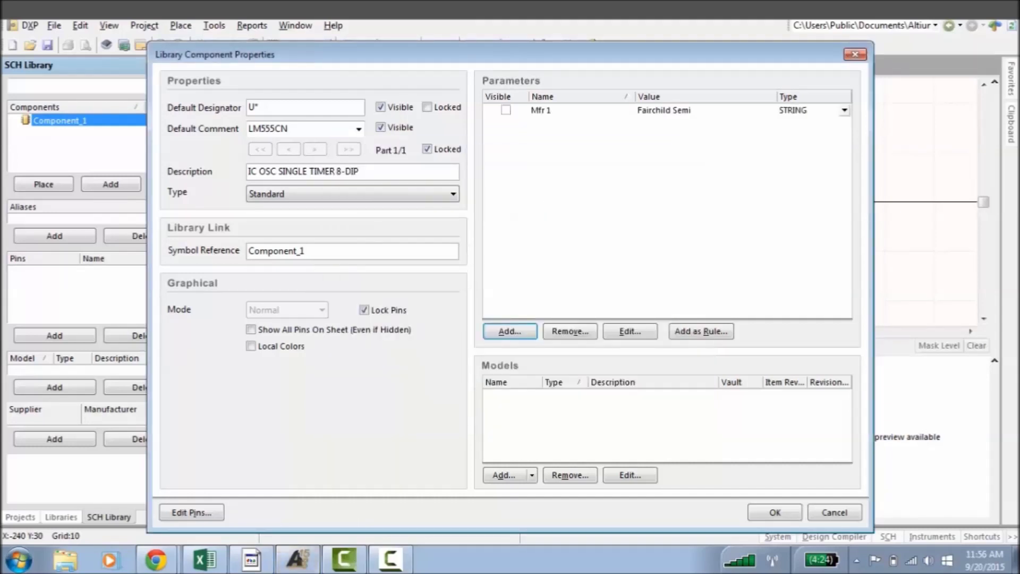
- Add parameter Mfr 1 PN with value LM555CN copied from Digi-Key
{"action": "left_click", "coordinate": [496, 330]}
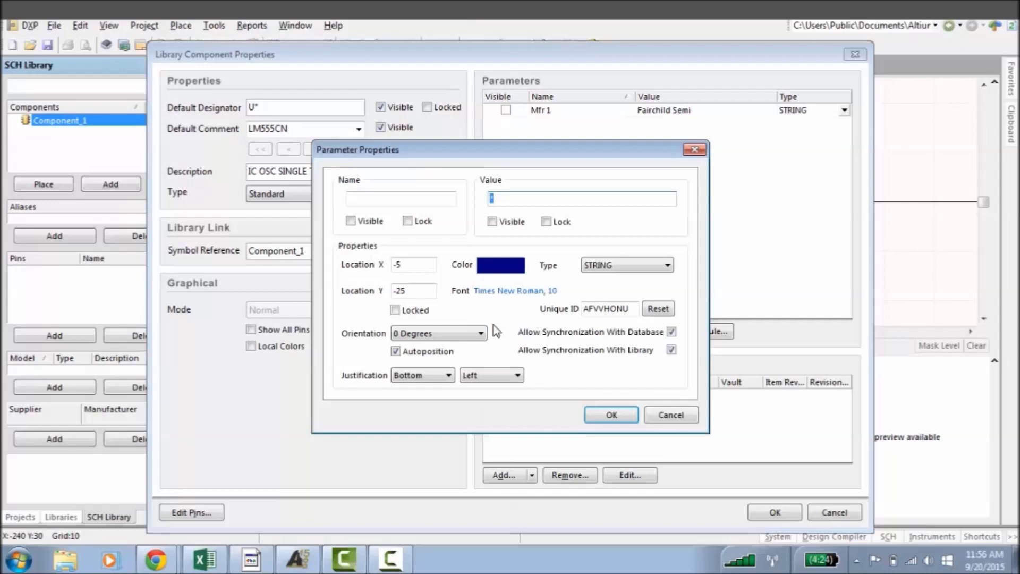
{"action": "key", "text": "Tab"}
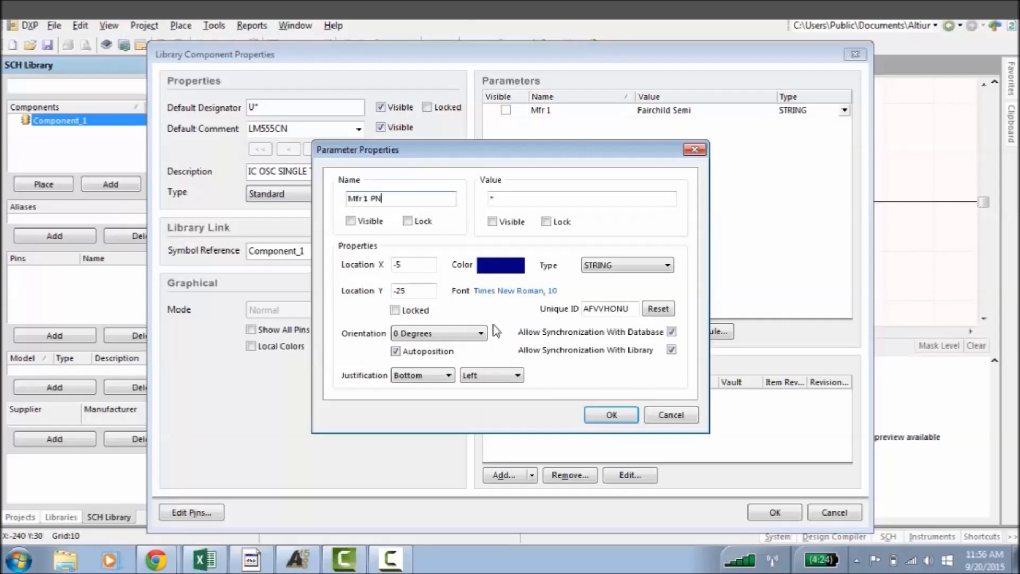
{"action": "key", "text": "Tab"}
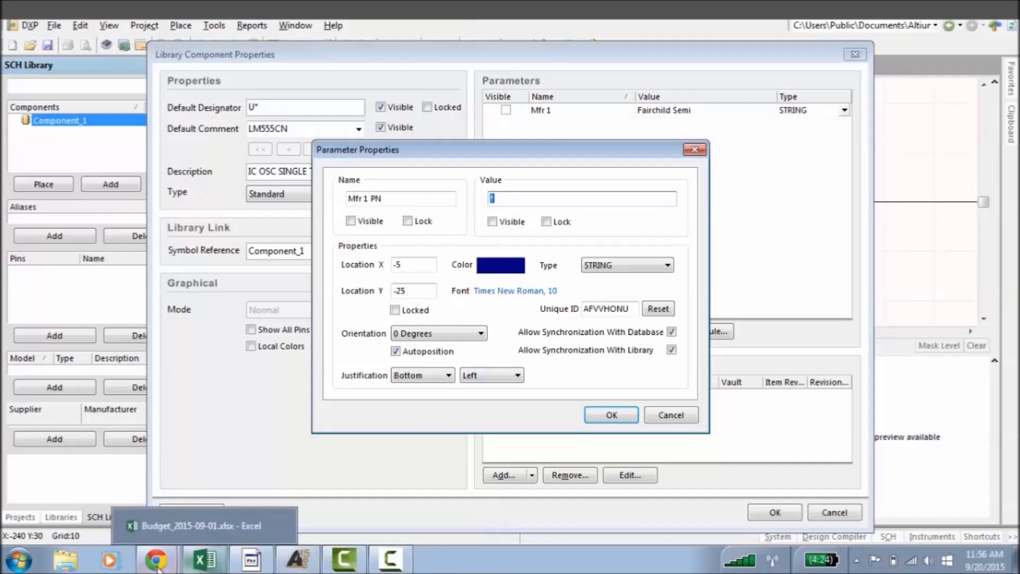
{"action": "mouse_move", "coordinate": [156, 560]}
{"action": "left_click", "coordinate": [212, 528]}
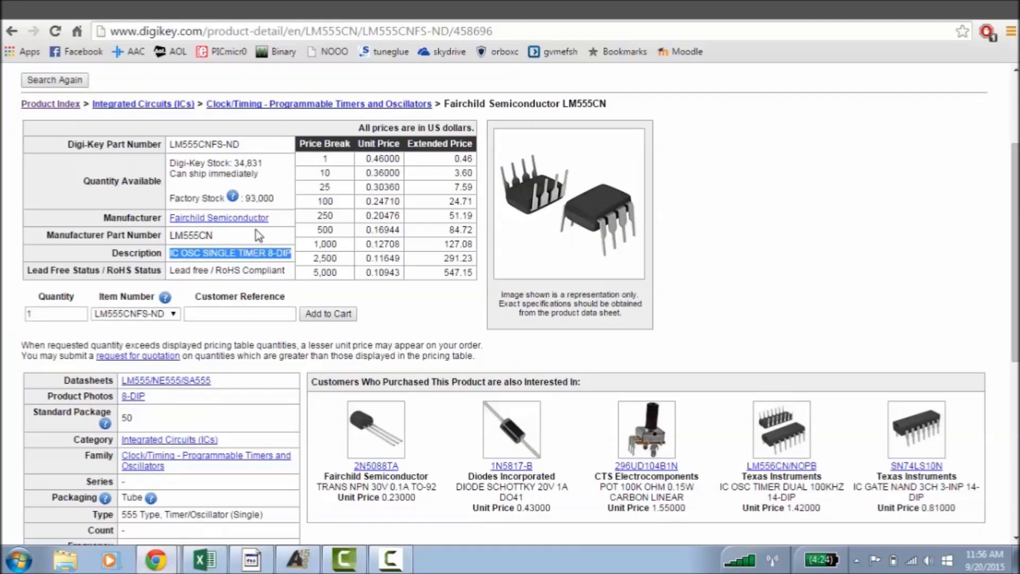
{"action": "left_click_drag", "start_coordinate": [254, 236], "coordinate": [170, 237]}
{"action": "key", "text": "ctrl+c"}
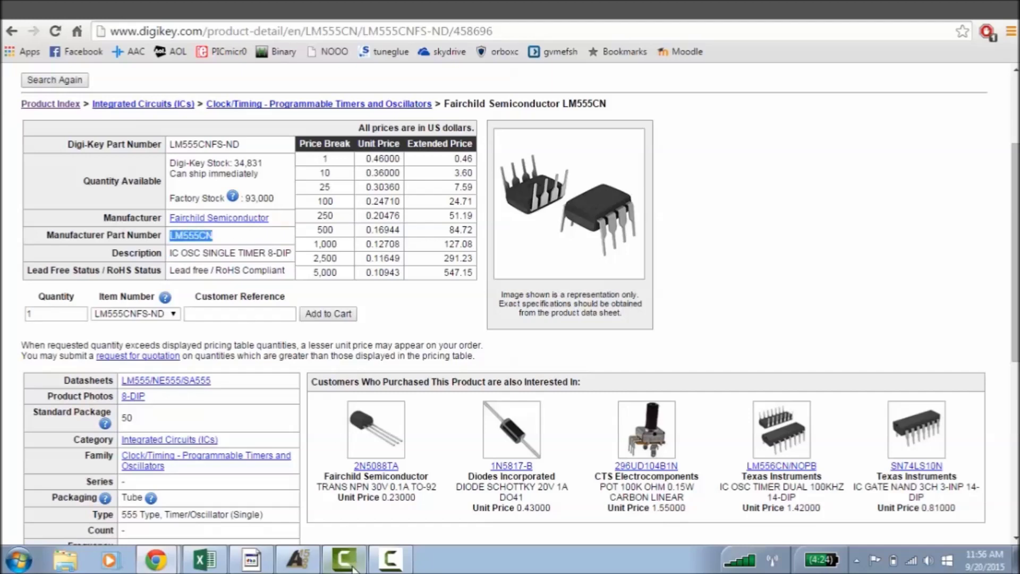
{"action": "left_click", "coordinate": [298, 560]}
{"action": "left_click", "coordinate": [528, 206]}
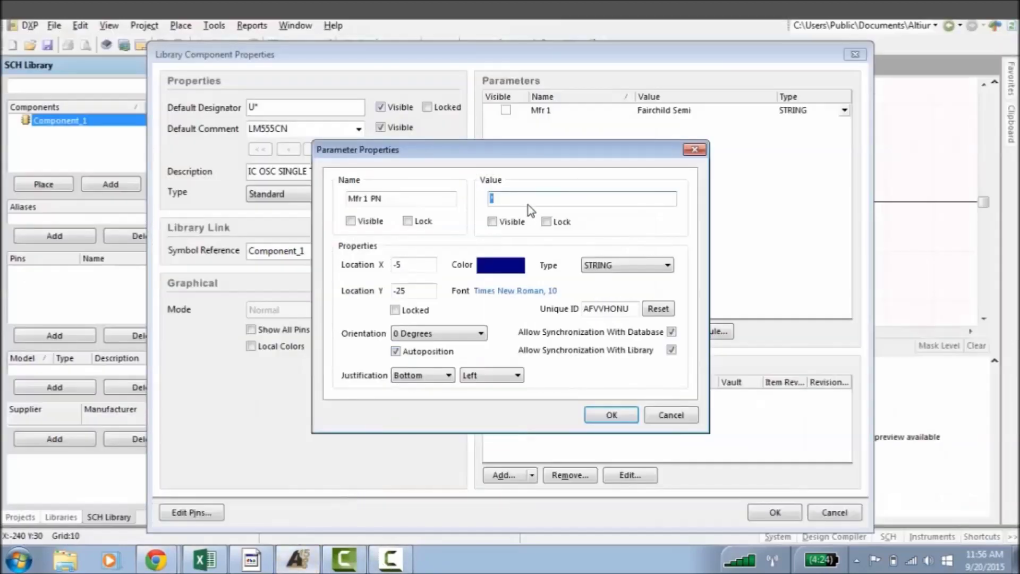
{"action": "key", "text": "ctrl+v"}
{"action": "left_click", "coordinate": [611, 416]}
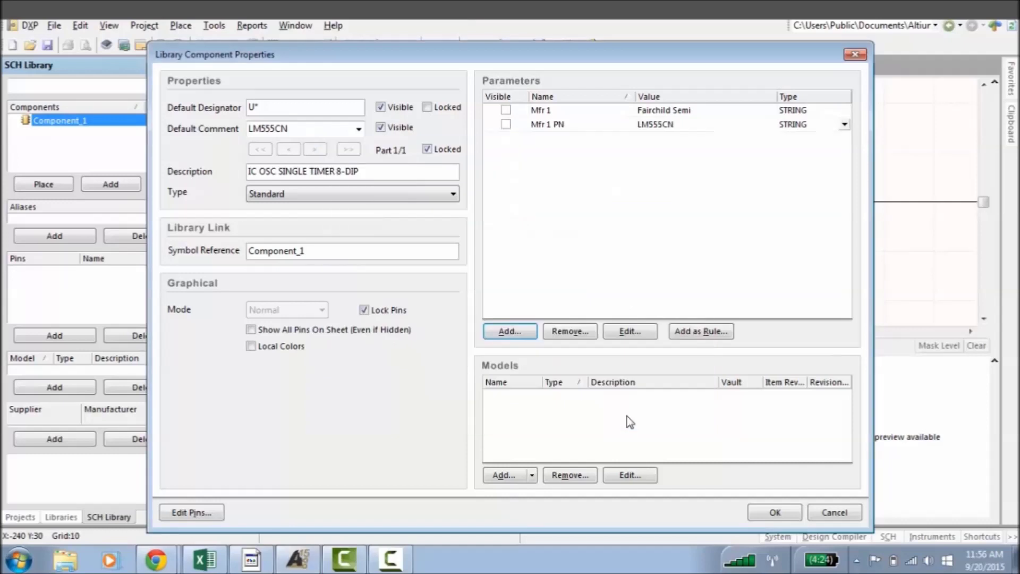
{"action": "left_click", "coordinate": [506, 330]}
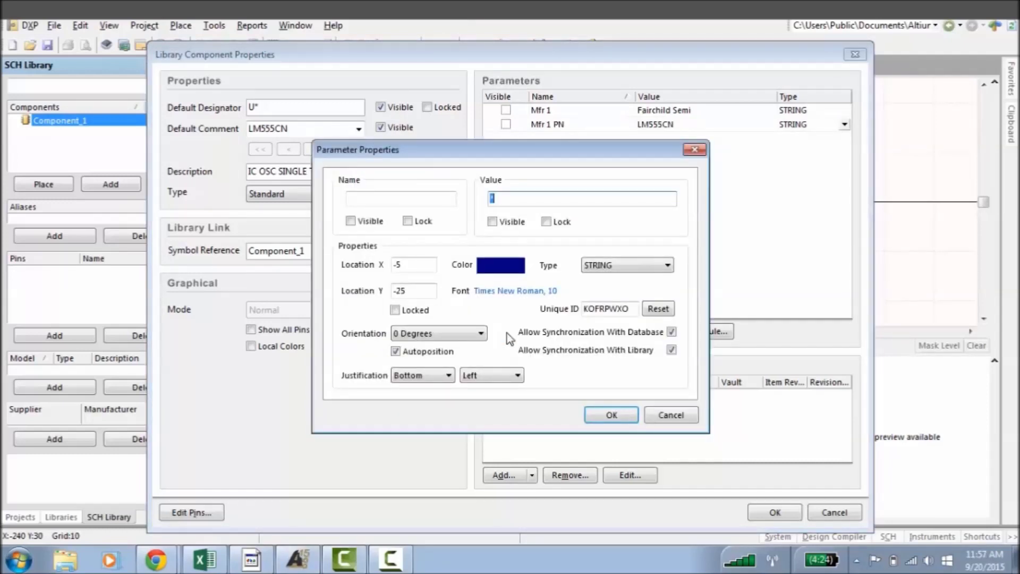
- Add a Notes parameter, clear its DNP value, and apply the component properties
{"action": "key", "text": "shift+Tab"}
{"action": "key", "text": "shift+Tab"}
{"action": "key", "text": "shift+Tab"}
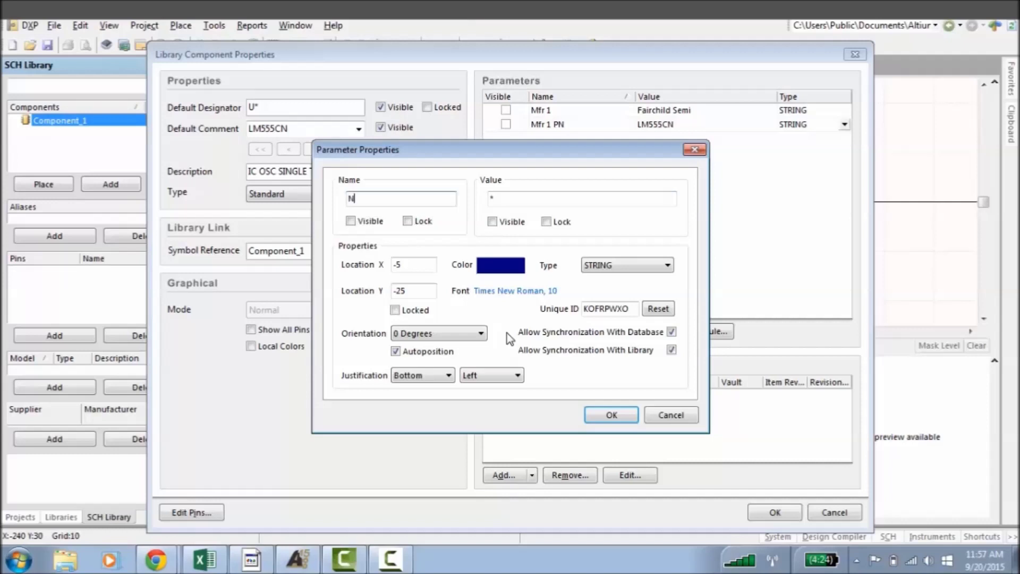
{"action": "key", "text": "Tab"}
{"action": "key", "text": "Tab"}
{"action": "key", "text": "Tab"}
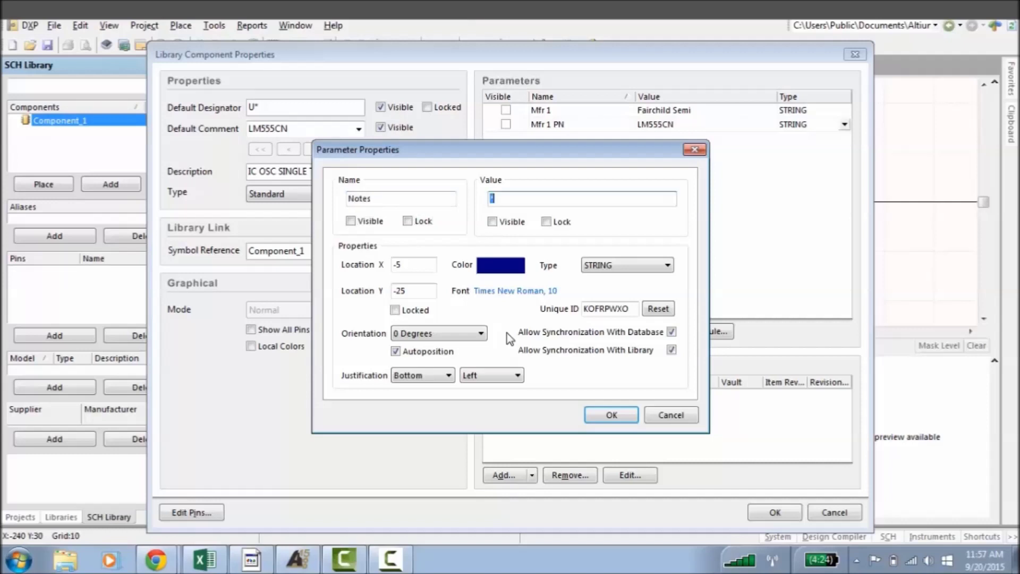
{"action": "key", "text": "Return"}
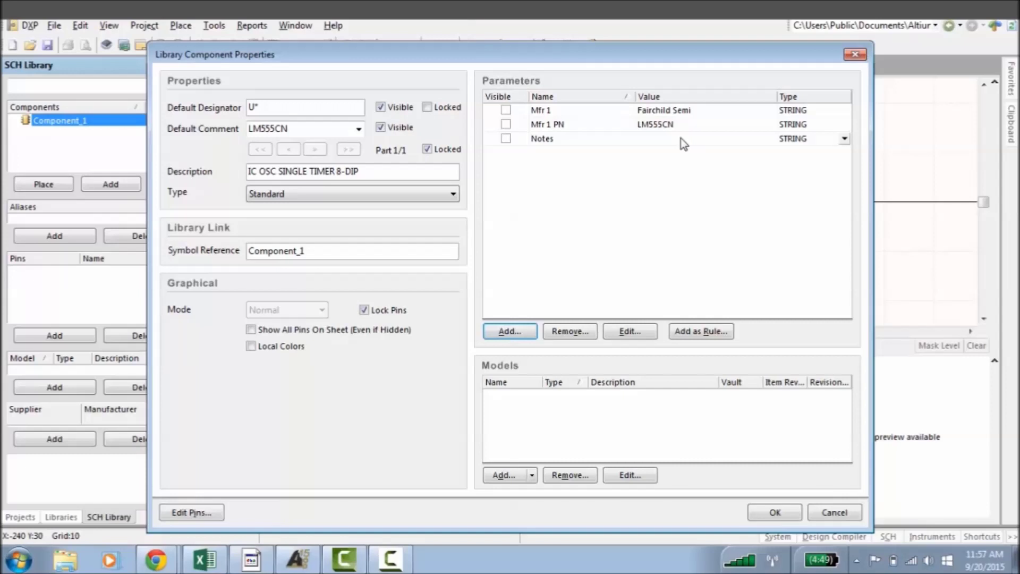
{"action": "double_click", "coordinate": [657, 138]}
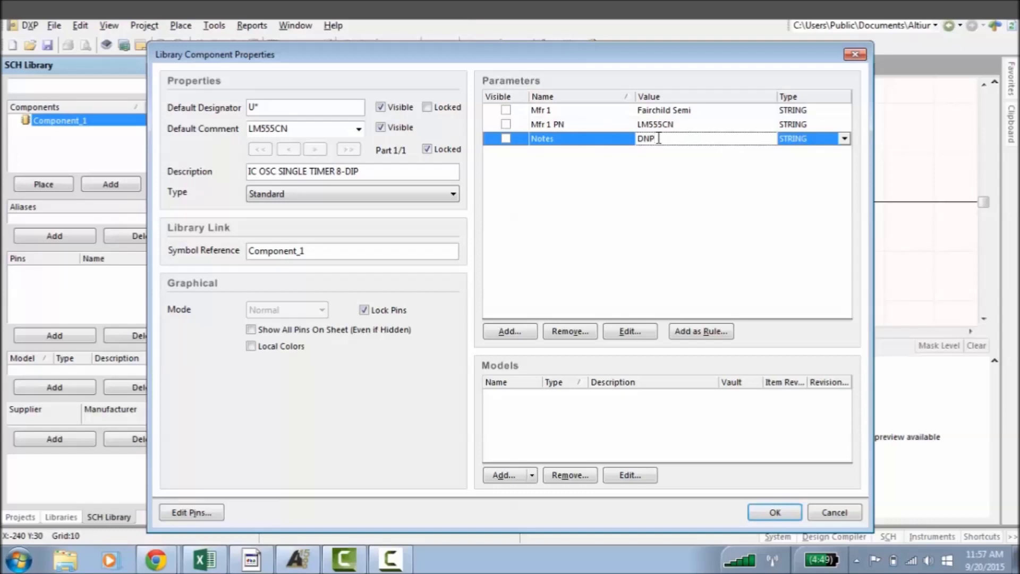
{"action": "key", "text": "BackSpace"}
{"action": "key", "text": "BackSpace"}
{"action": "left_click", "coordinate": [776, 512]}
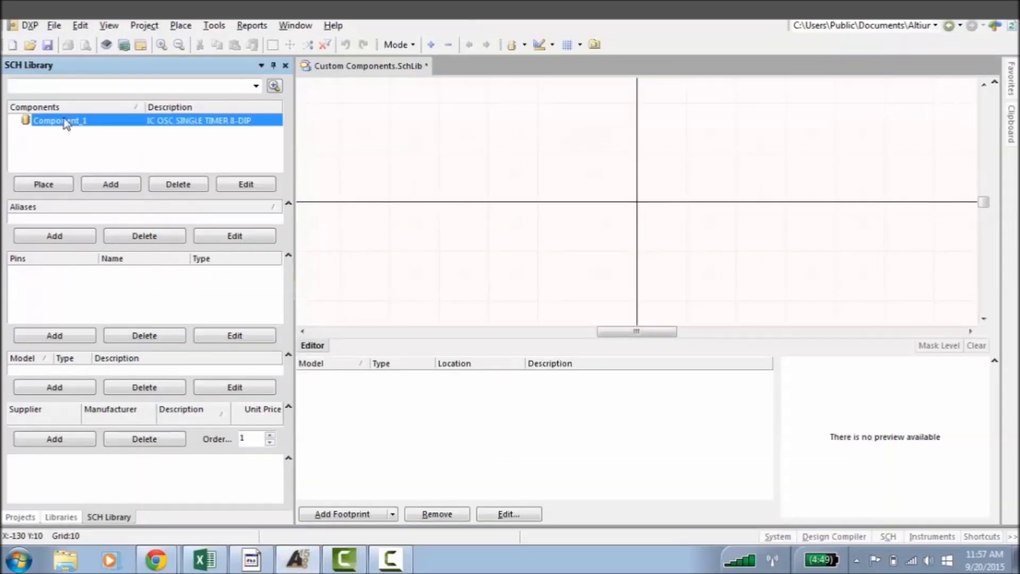
- Copy LM555CN from Default Comment into Symbol Reference, renaming Component_1
{"action": "left_click", "coordinate": [66, 126]}
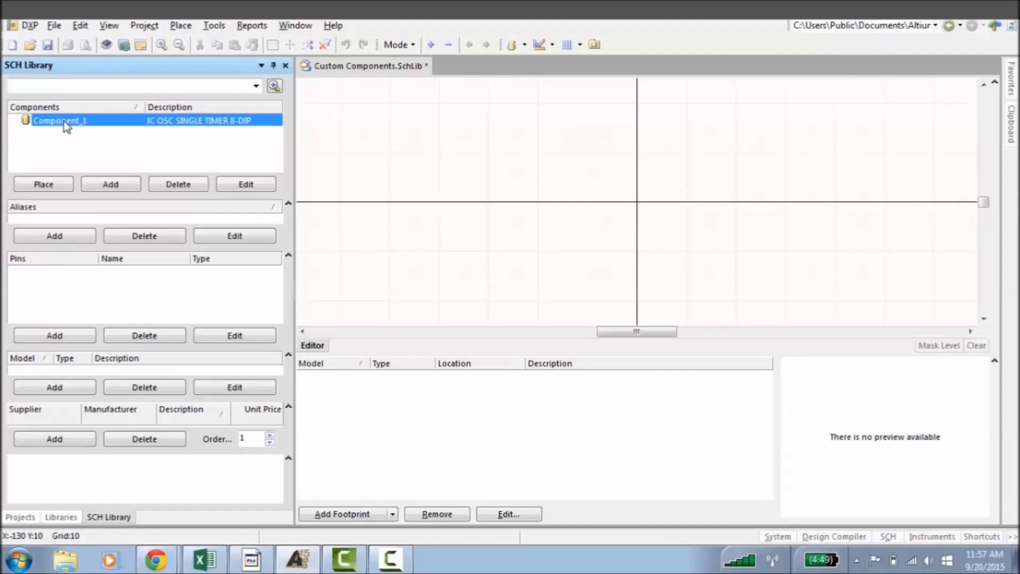
{"action": "double_click", "coordinate": [66, 126]}
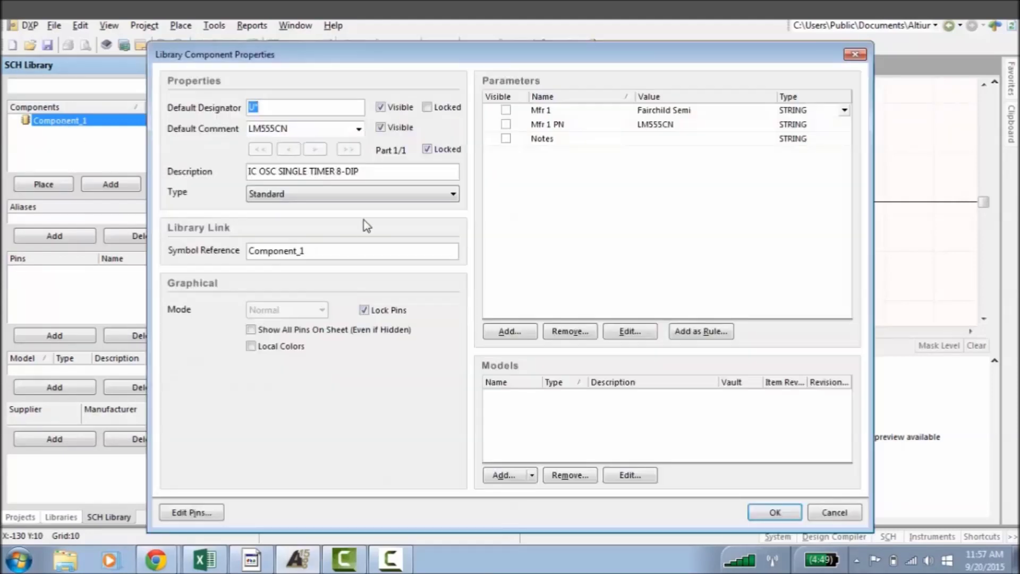
{"action": "left_click_drag", "start_coordinate": [314, 130], "coordinate": [216, 143]}
{"action": "key", "text": "ctrl+c"}
{"action": "double_click", "coordinate": [310, 251]}
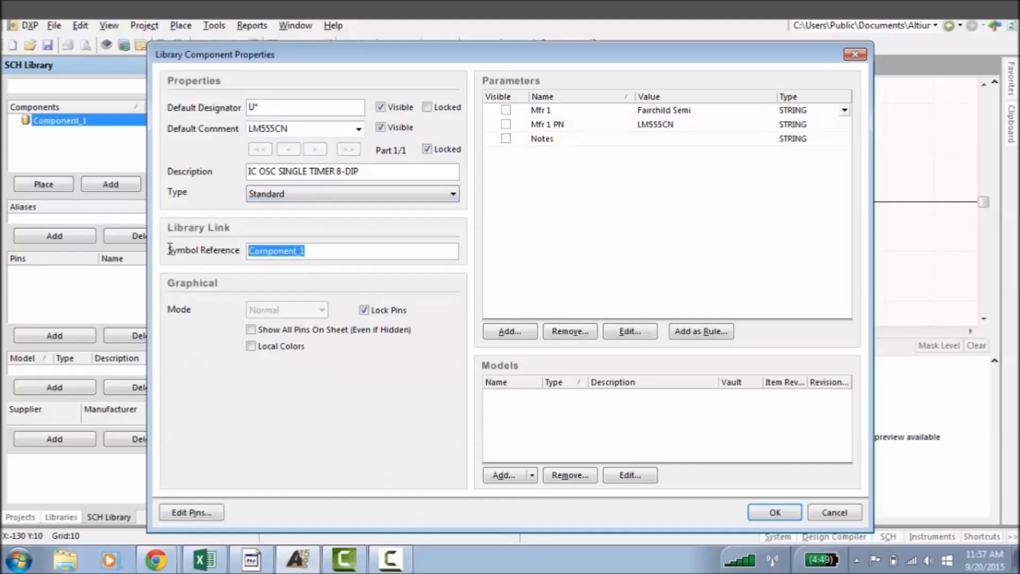
{"action": "key", "text": "ctrl+v"}
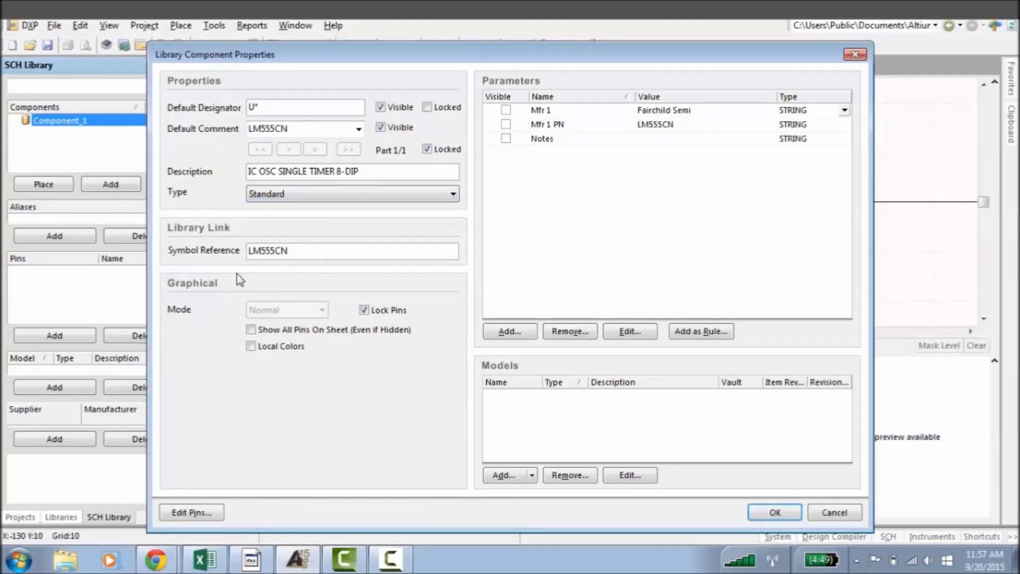
{"action": "left_click", "coordinate": [771, 513]}
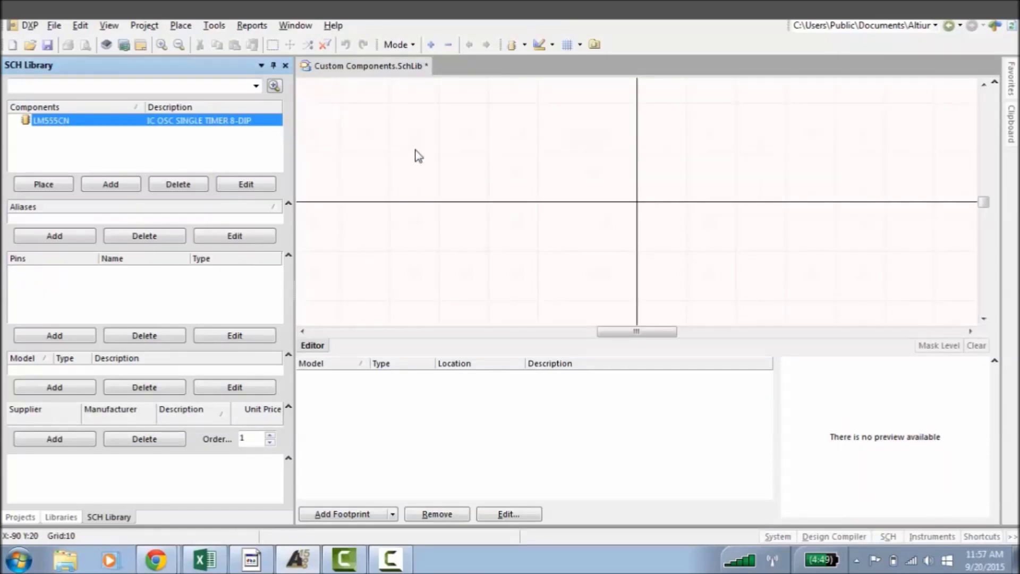
- Save the library and enlarge the schematic canvas by dragging the Editor and SCH Library splitters
{"action": "key", "text": "ctrl+s"}
{"action": "left_click_drag", "start_coordinate": [535, 355], "coordinate": [537, 441]}
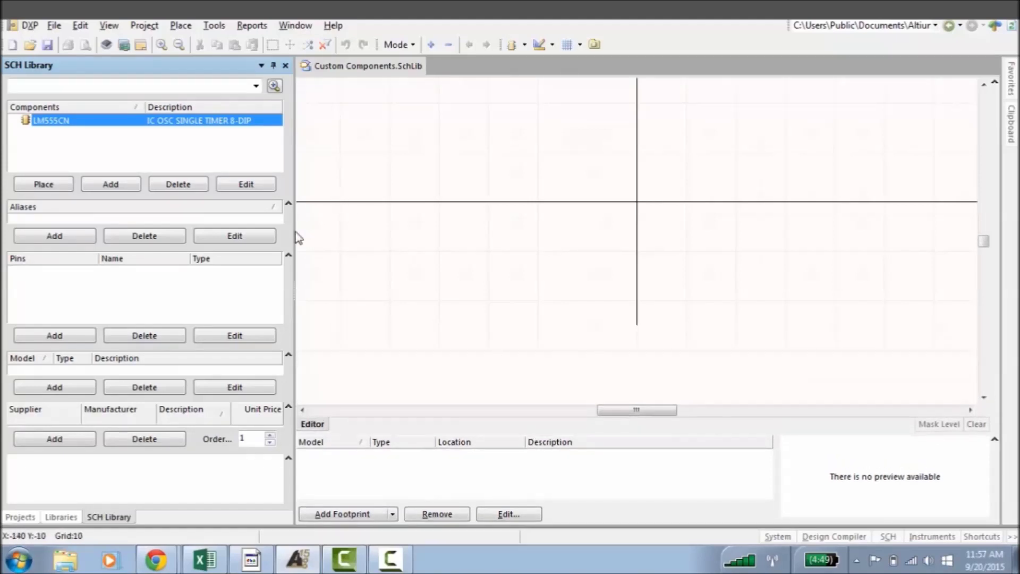
{"action": "left_click_drag", "start_coordinate": [294, 235], "coordinate": [205, 240]}
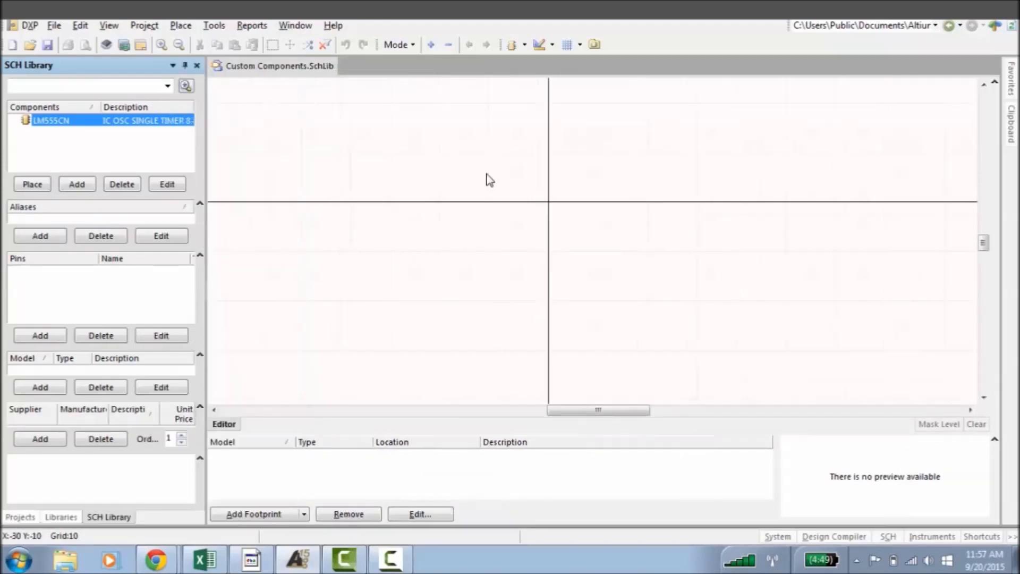
{"action": "scroll", "coordinate": [429, 257], "scroll_direction": "up", "scroll_amount": 3}
{"action": "scroll", "coordinate": [441, 257], "scroll_direction": "down", "scroll_amount": 2}
{"action": "right_click_drag", "start_coordinate": [442, 257], "coordinate": [495, 224]}
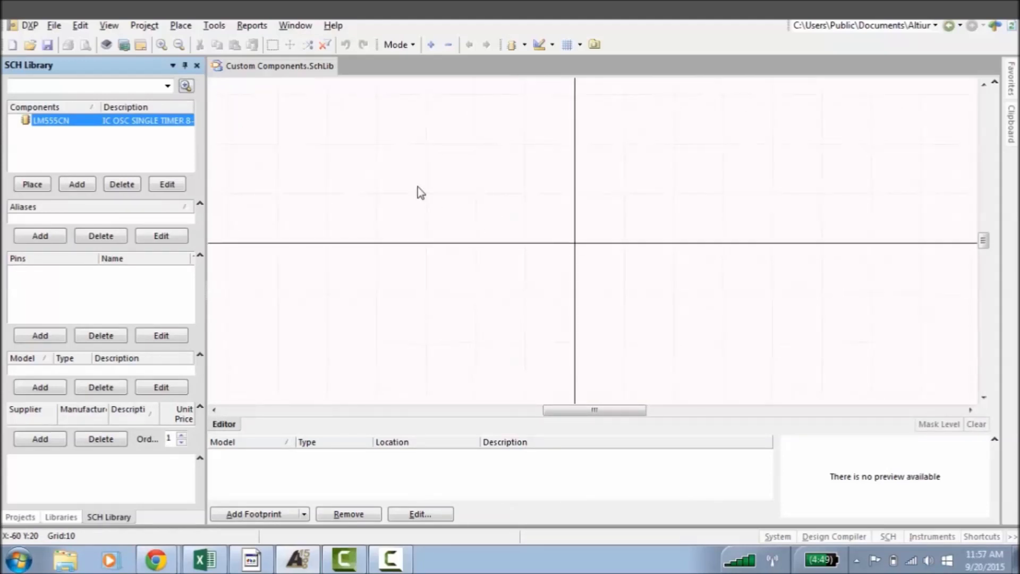
{"action": "middle_click_drag", "start_coordinate": [418, 188], "coordinate": [418, 187]}
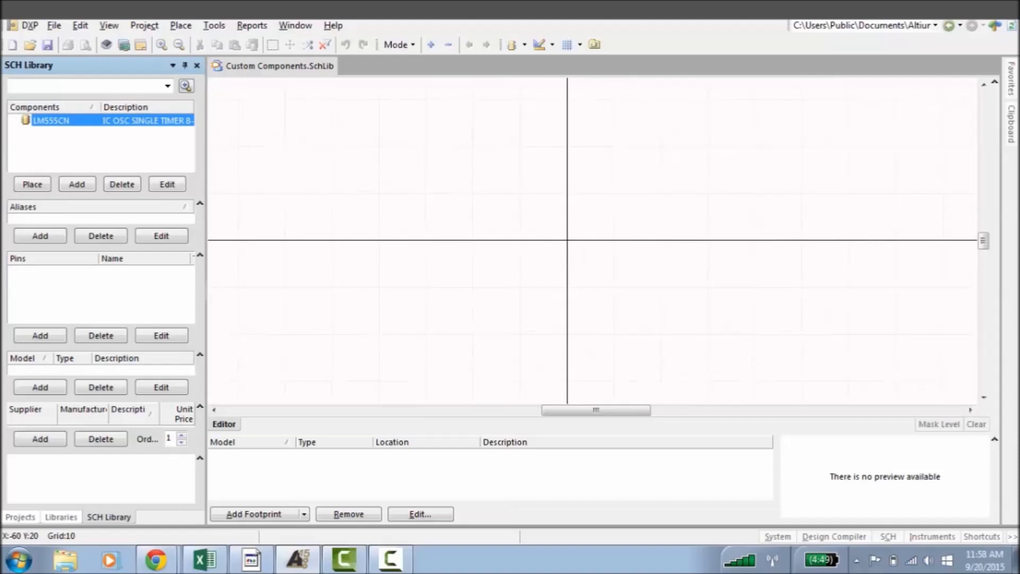
{"action": "right_click_drag", "start_coordinate": [409, 202], "coordinate": [469, 202]}
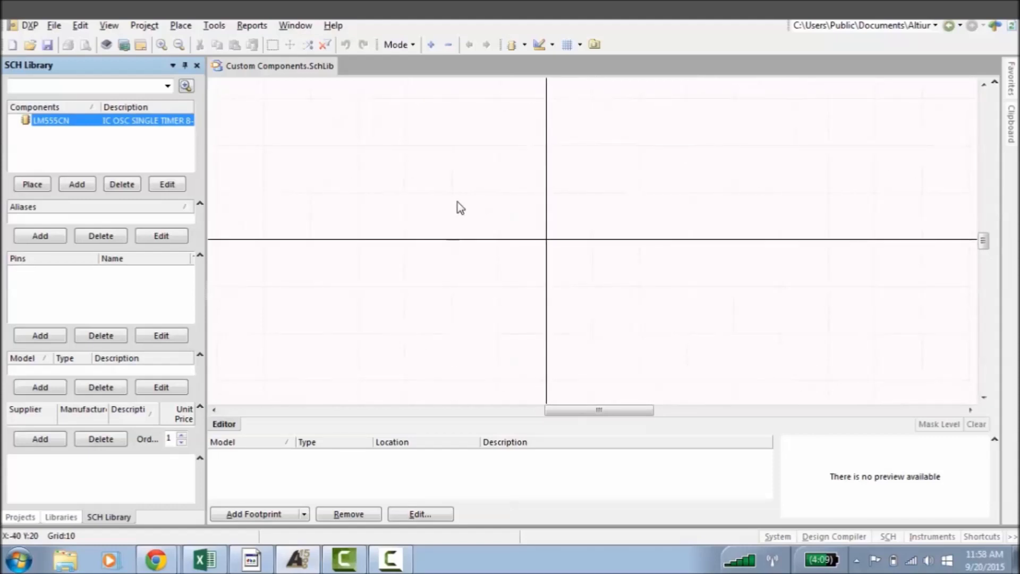
{"action": "scroll", "coordinate": [461, 207], "scroll_direction": "down", "scroll_amount": 2}
{"action": "scroll", "coordinate": [461, 208], "scroll_direction": "up", "scroll_amount": 4}
{"action": "scroll", "coordinate": [458, 202], "scroll_direction": "down", "scroll_amount": 3}
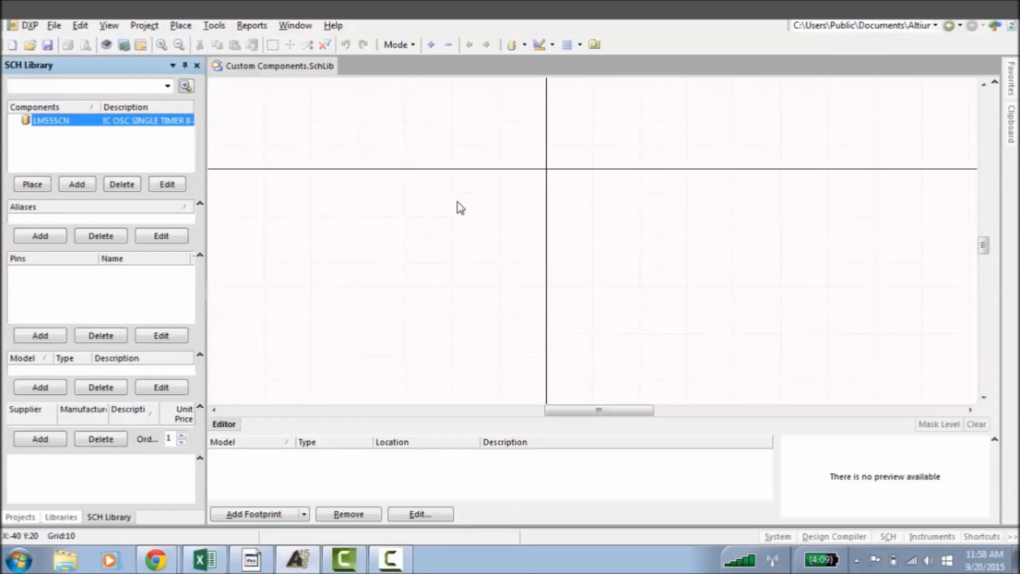
{"action": "scroll", "coordinate": [457, 202], "scroll_direction": "up", "scroll_amount": 1}
- Open the LM555 datasheet PDF from the Digi-Key product page
{"action": "mouse_move", "coordinate": [156, 559]}
{"action": "left_click", "coordinate": [161, 527]}
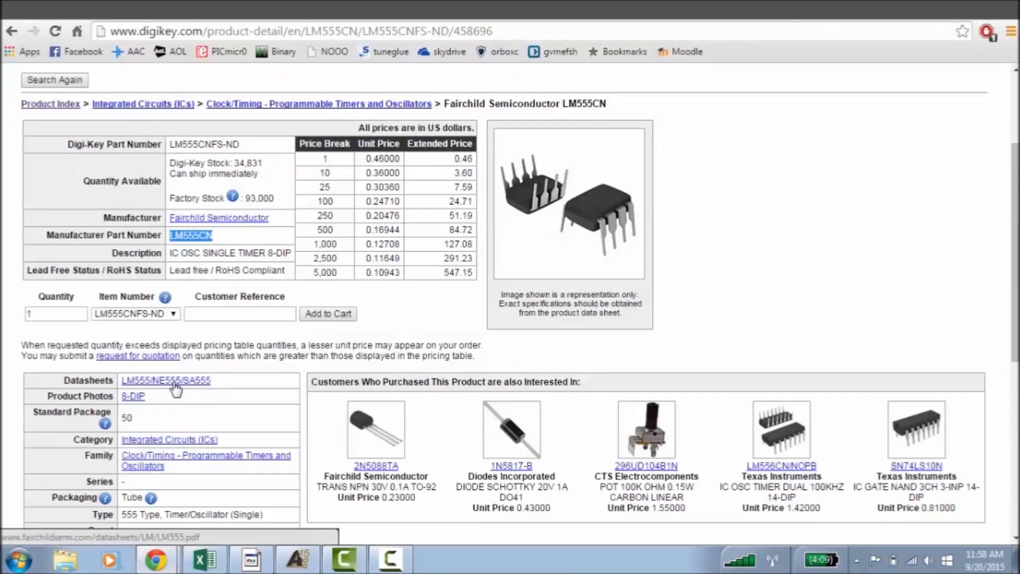
{"action": "left_click", "coordinate": [174, 383]}
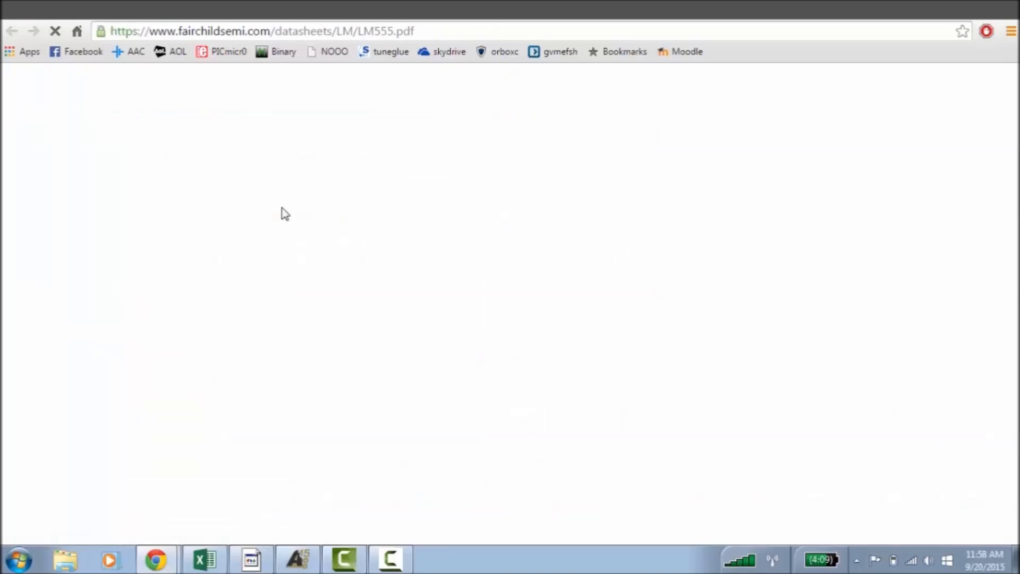
- Zoom into Figure 10's pulse width modulation circuit and snap Chrome to the screen's right half
{"action": "scroll", "coordinate": [440, 367], "scroll_direction": "down", "scroll_amount": 4}
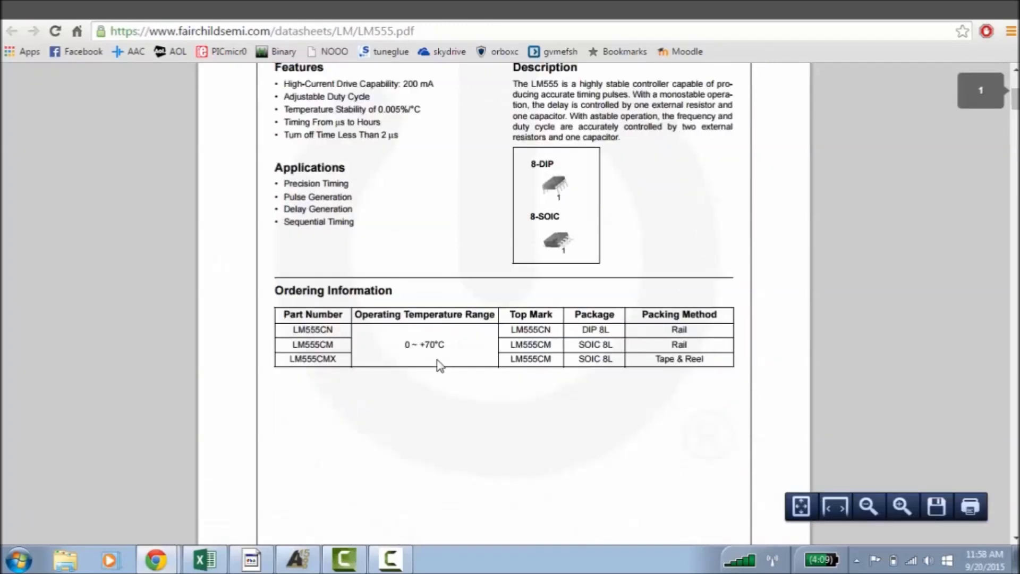
{"action": "scroll", "coordinate": [440, 366], "scroll_direction": "down", "scroll_amount": 10}
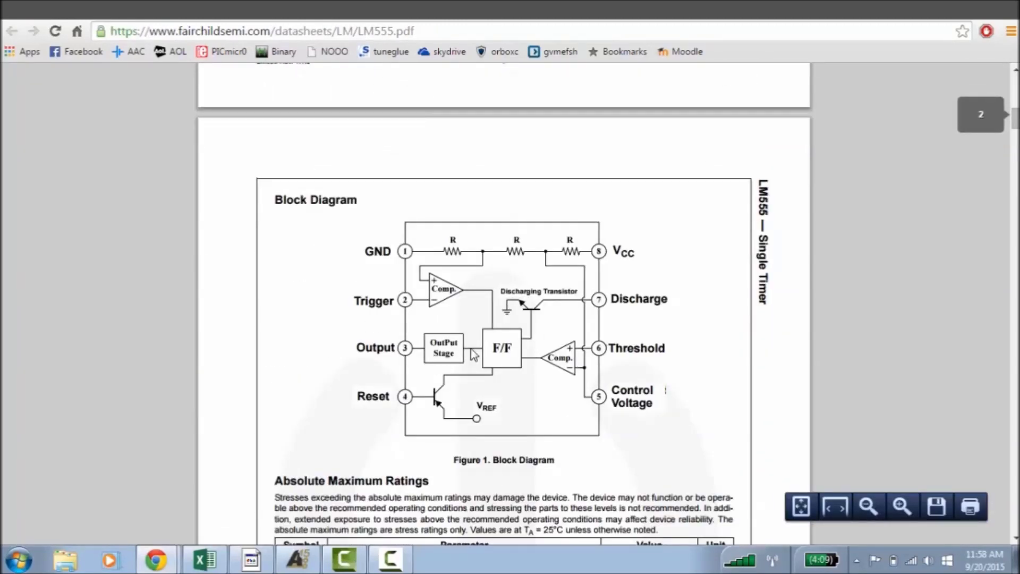
{"action": "scroll", "coordinate": [486, 348], "scroll_direction": "up", "scroll_amount": 14}
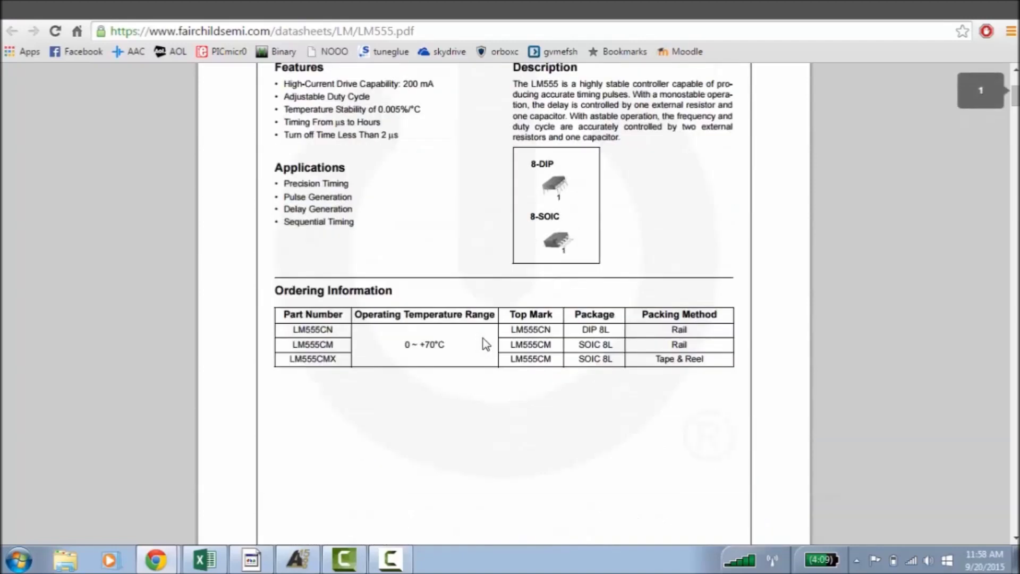
{"action": "scroll", "coordinate": [486, 344], "scroll_direction": "down", "scroll_amount": 1}
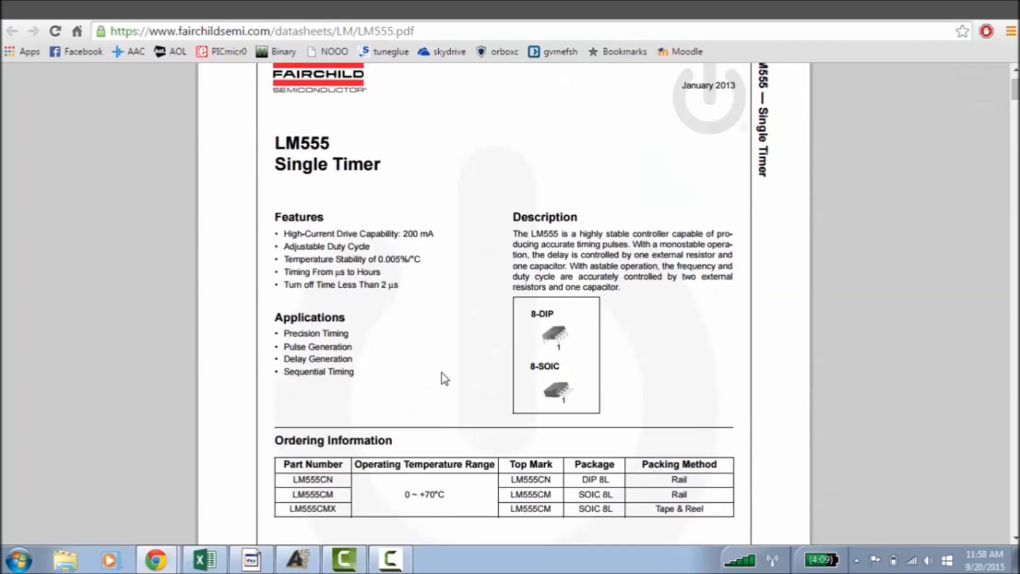
{"action": "scroll", "coordinate": [461, 330], "scroll_direction": "down", "scroll_amount": 9}
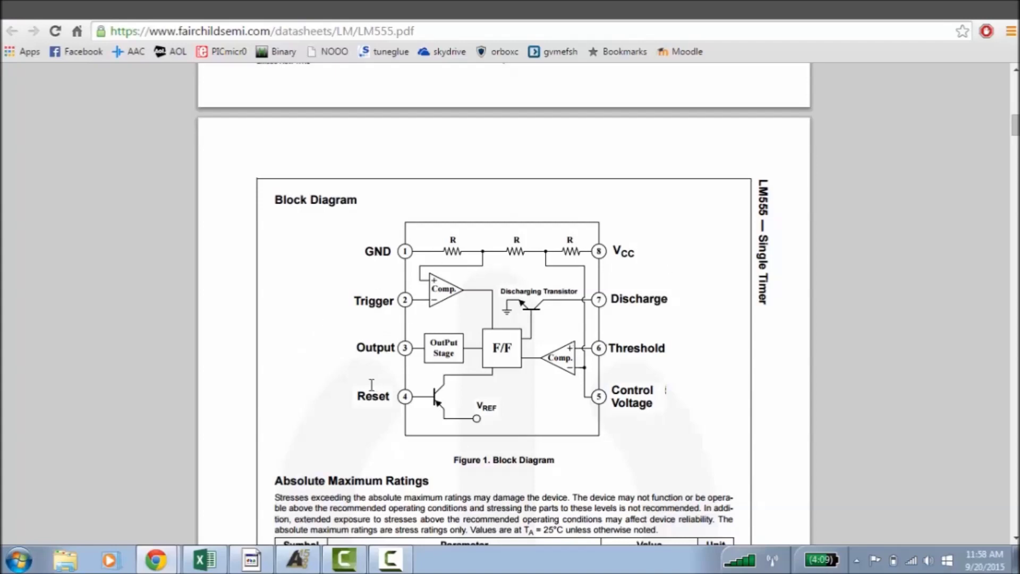
{"action": "scroll", "coordinate": [371, 385], "scroll_direction": "down", "scroll_amount": 20}
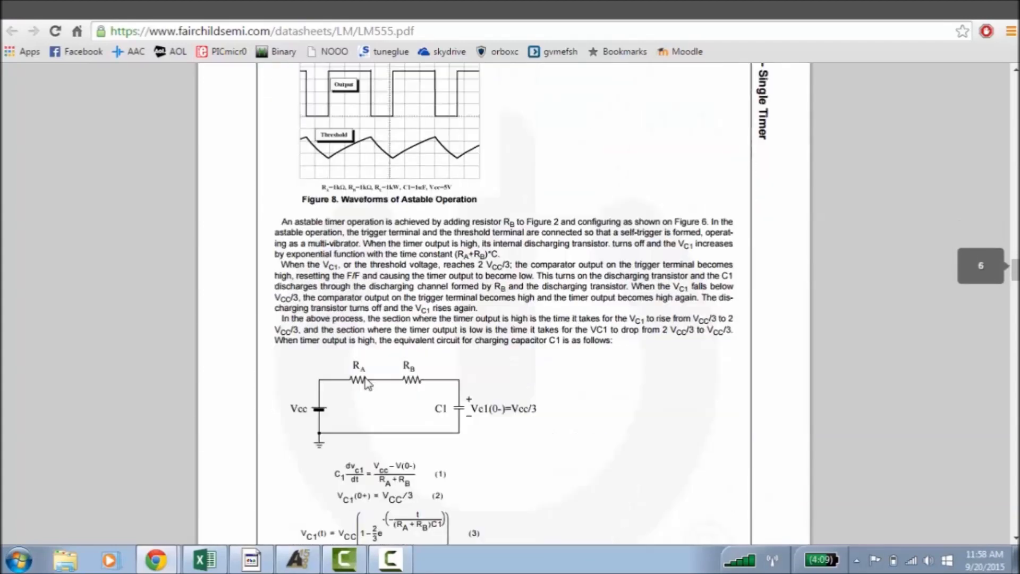
{"action": "scroll", "coordinate": [369, 382], "scroll_direction": "down", "scroll_amount": 20}
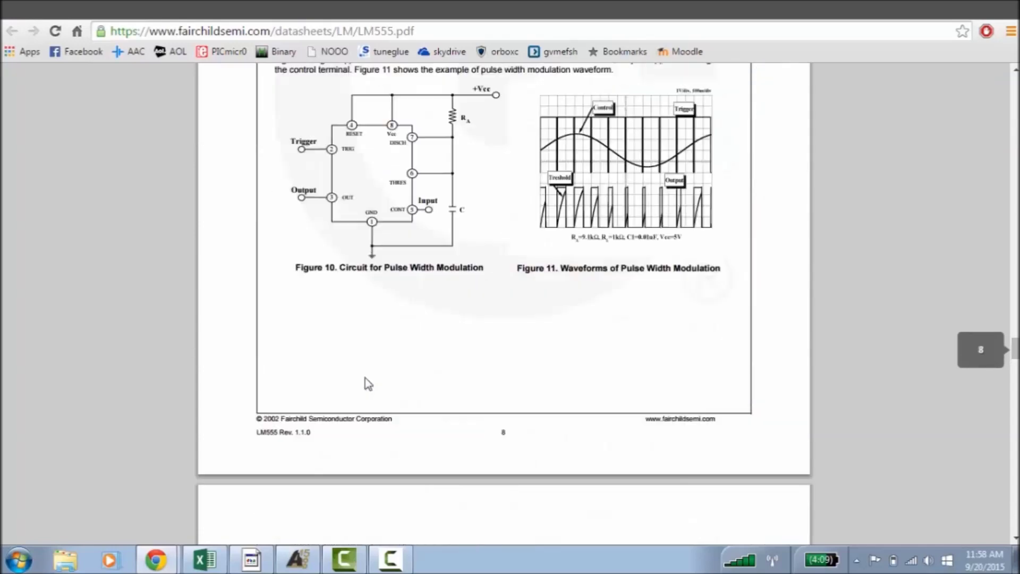
{"action": "scroll", "coordinate": [369, 384], "scroll_direction": "down", "scroll_amount": 20}
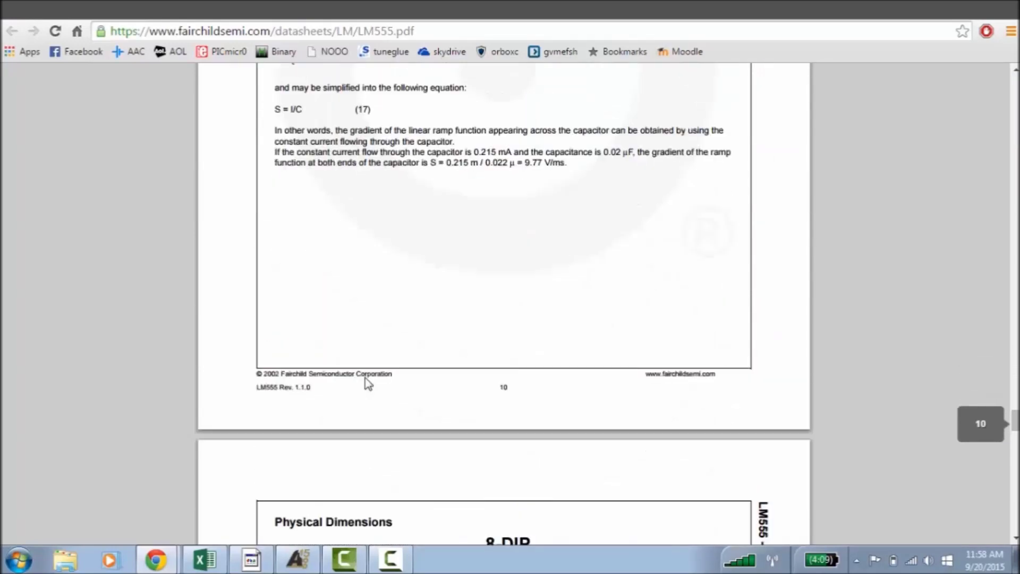
{"action": "scroll", "coordinate": [369, 384], "scroll_direction": "down", "scroll_amount": 8}
{"action": "scroll", "coordinate": [367, 381], "scroll_direction": "up", "scroll_amount": 2}
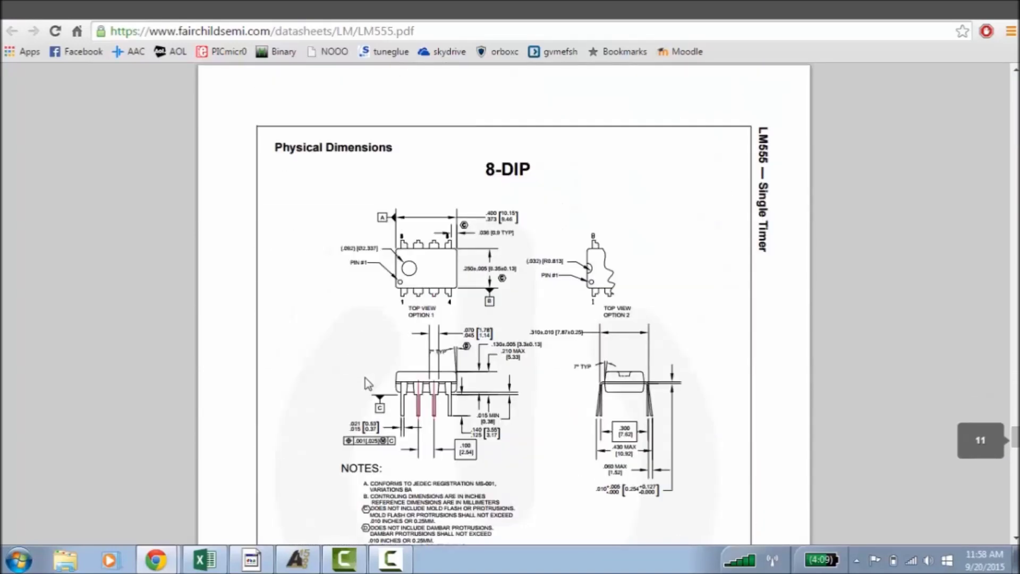
{"action": "scroll", "coordinate": [439, 390], "scroll_direction": "down", "scroll_amount": 10}
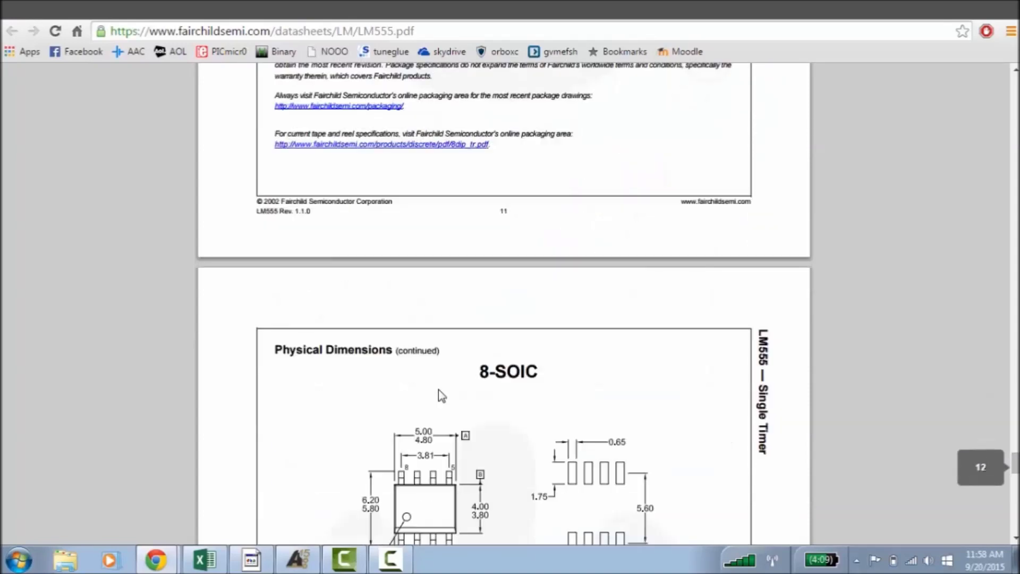
{"action": "scroll", "coordinate": [439, 390], "scroll_direction": "down", "scroll_amount": 9}
{"action": "scroll", "coordinate": [611, 256], "scroll_direction": "up", "scroll_amount": 5}
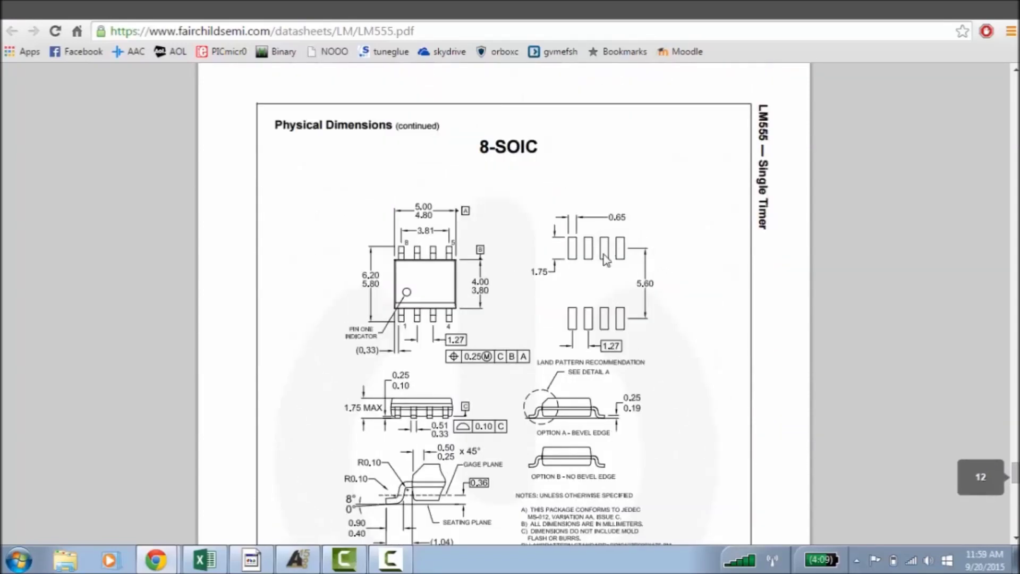
{"action": "scroll", "coordinate": [625, 300], "scroll_direction": "up", "scroll_amount": 10}
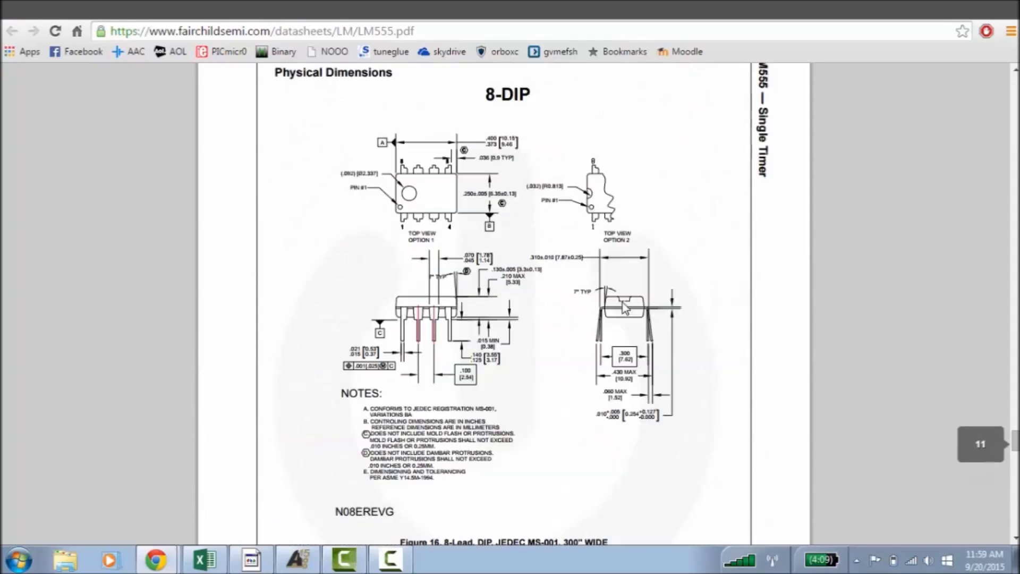
{"action": "scroll", "coordinate": [623, 302], "scroll_direction": "up", "scroll_amount": 15}
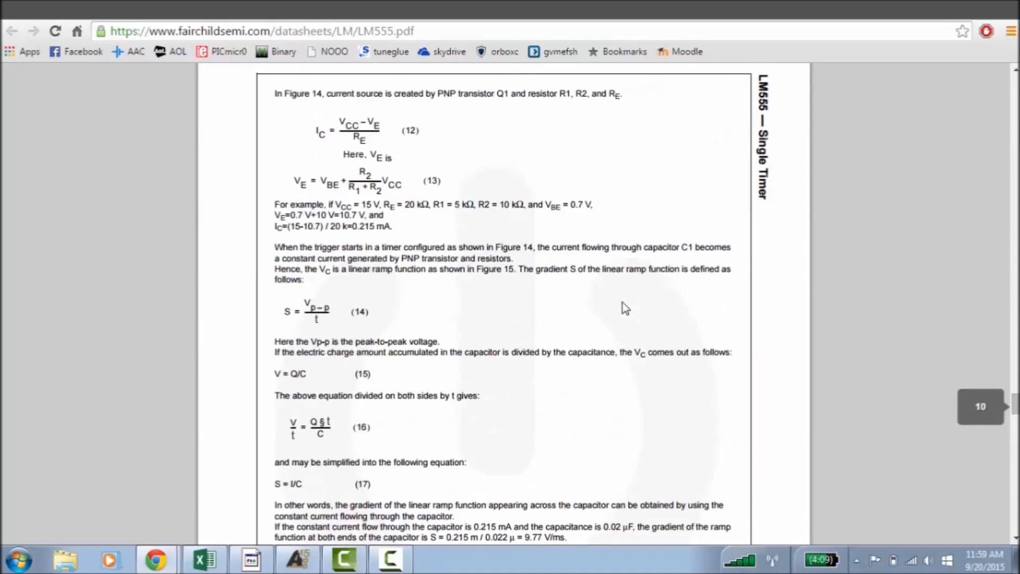
{"action": "scroll", "coordinate": [623, 302], "scroll_direction": "down", "scroll_amount": 3}
{"action": "scroll", "coordinate": [623, 302], "scroll_direction": "down", "scroll_amount": 20}
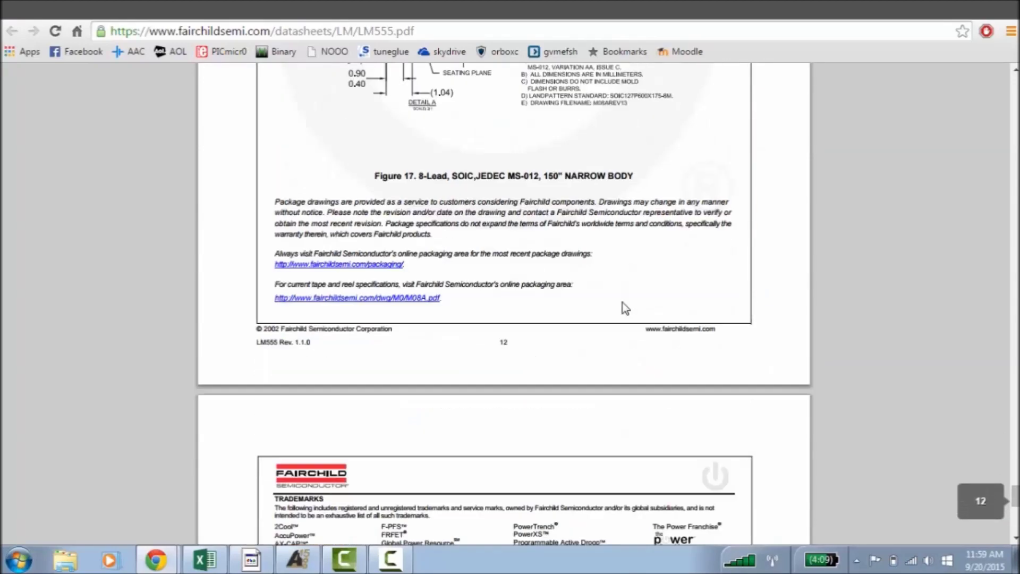
{"action": "scroll", "coordinate": [623, 302], "scroll_direction": "down", "scroll_amount": 6}
{"action": "scroll", "coordinate": [624, 308], "scroll_direction": "up", "scroll_amount": 20}
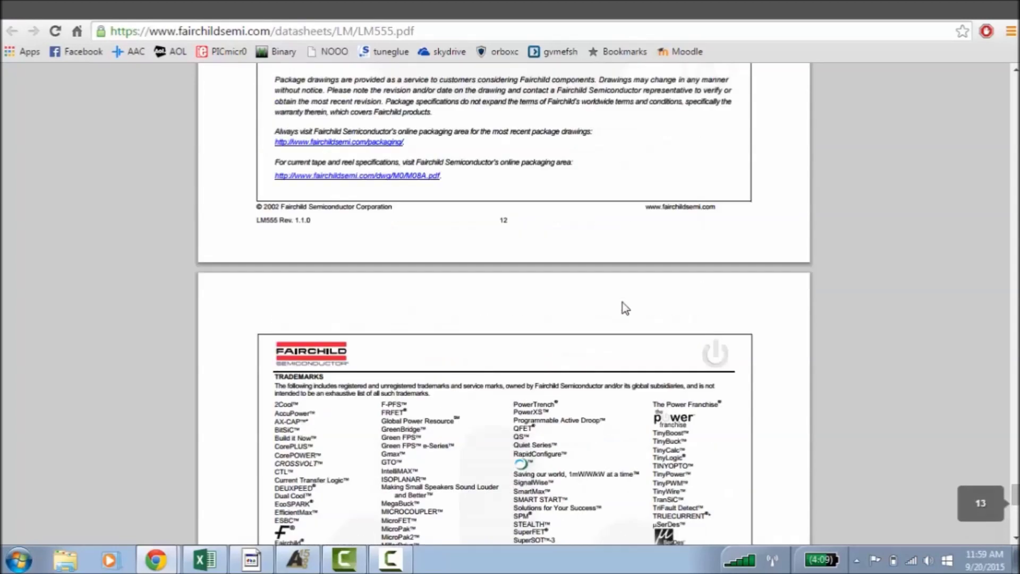
{"action": "scroll", "coordinate": [625, 309], "scroll_direction": "up", "scroll_amount": 8}
{"action": "scroll", "coordinate": [624, 304], "scroll_direction": "down", "scroll_amount": 5}
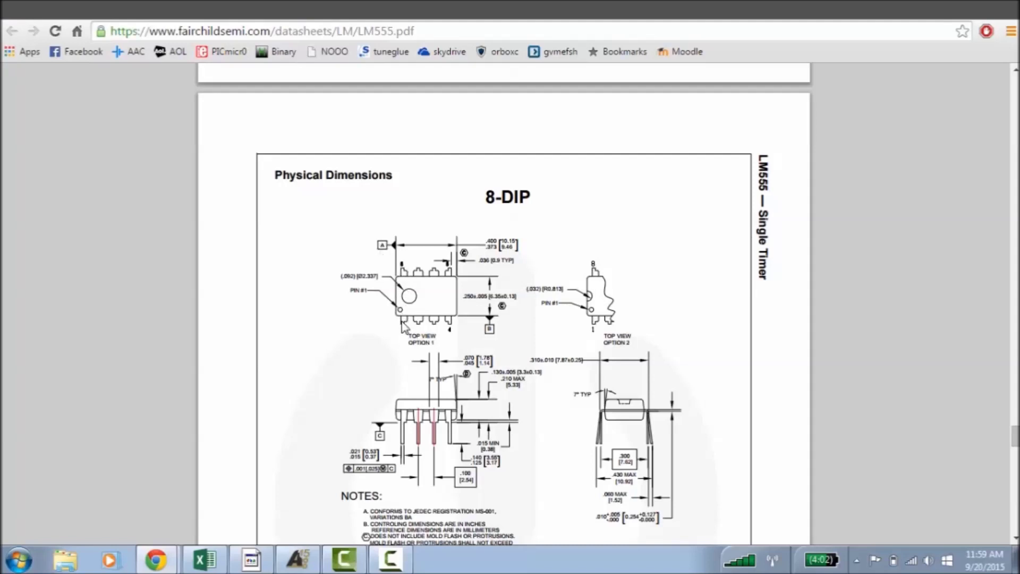
{"action": "scroll", "coordinate": [440, 189], "scroll_direction": "up", "scroll_amount": 20}
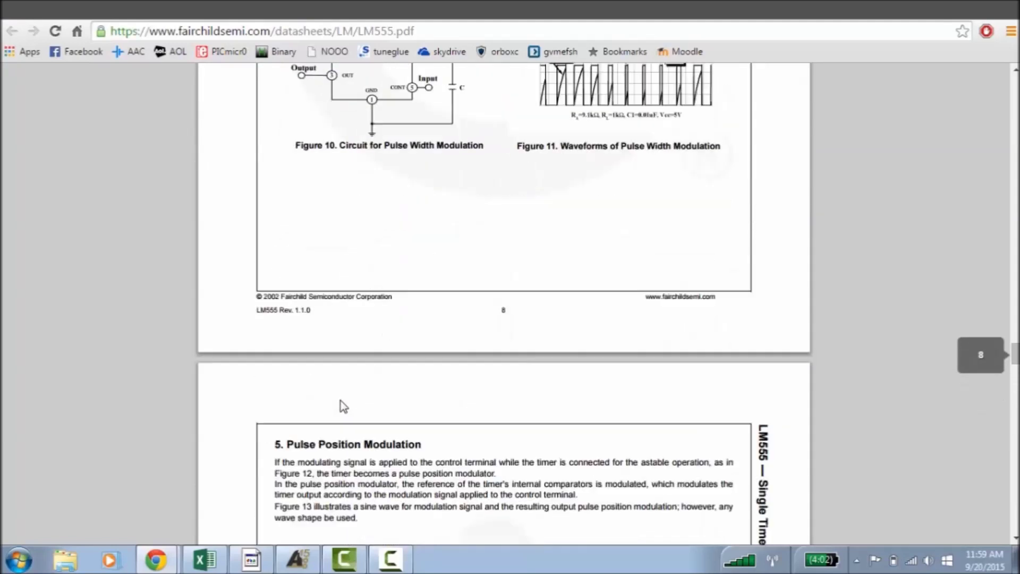
{"action": "scroll", "coordinate": [340, 406], "scroll_direction": "up", "scroll_amount": 10}
{"action": "scroll", "coordinate": [336, 403], "scroll_direction": "down", "scroll_amount": 10}
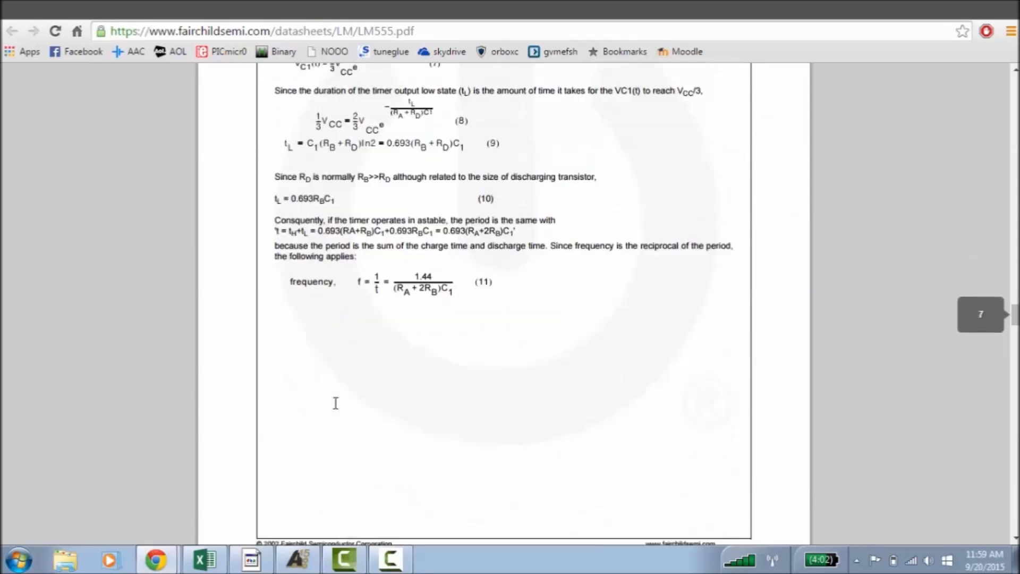
{"action": "scroll", "coordinate": [335, 402], "scroll_direction": "down", "scroll_amount": 10}
{"action": "scroll", "coordinate": [336, 402], "scroll_direction": "up", "scroll_amount": 6}
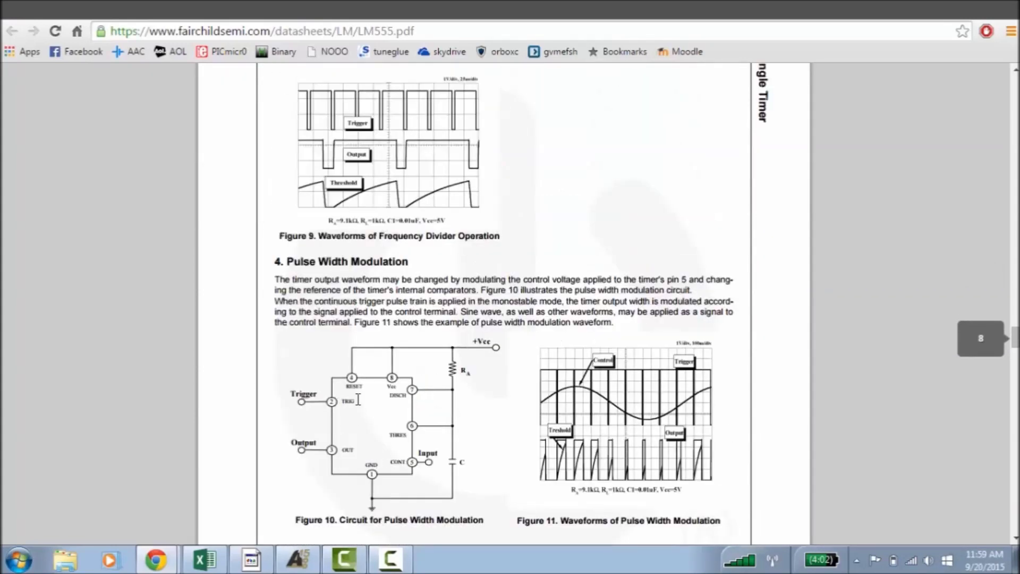
{"action": "scroll", "coordinate": [376, 399], "scroll_direction": "down", "scroll_amount": 2}
{"action": "scroll", "coordinate": [344, 327], "scroll_direction": "up", "scroll_amount": 4, "text": "ctrl"}
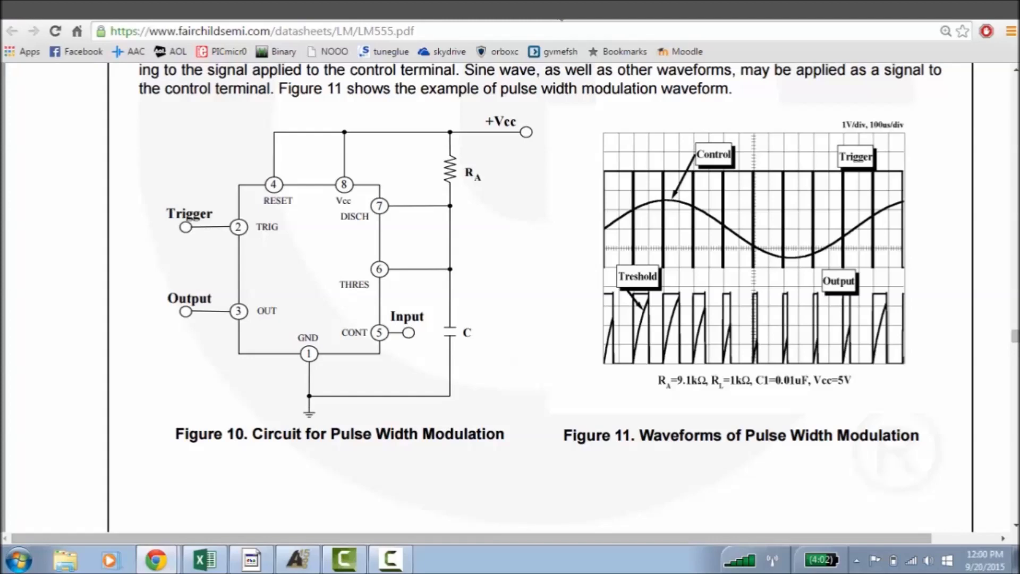
{"action": "key", "text": "super+Right"}
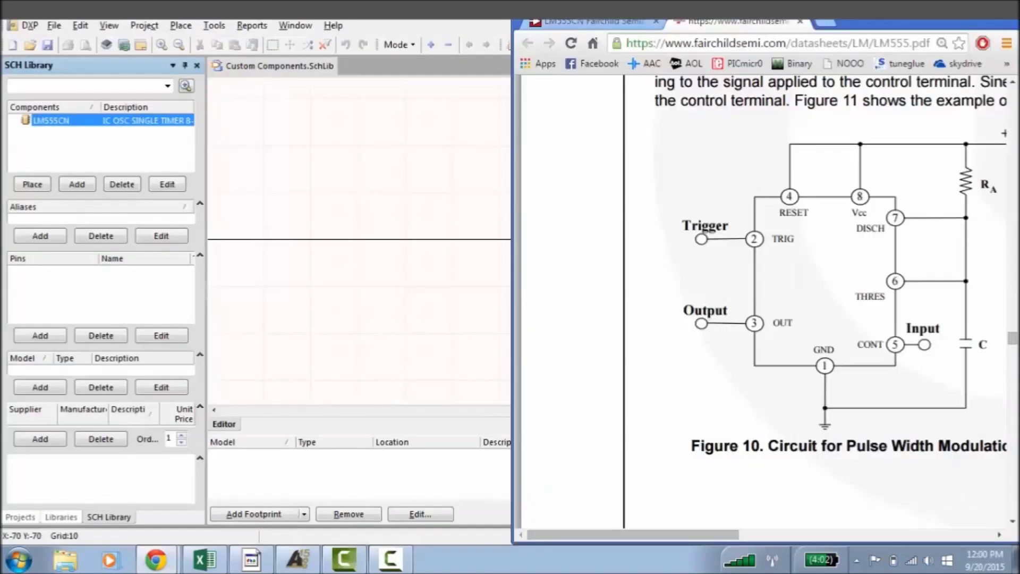
- Move the Altium window beside the datasheet, widen it, and narrow the SCH Library panel
{"action": "left_click_drag", "start_coordinate": [444, 11], "coordinate": [1, 189]}
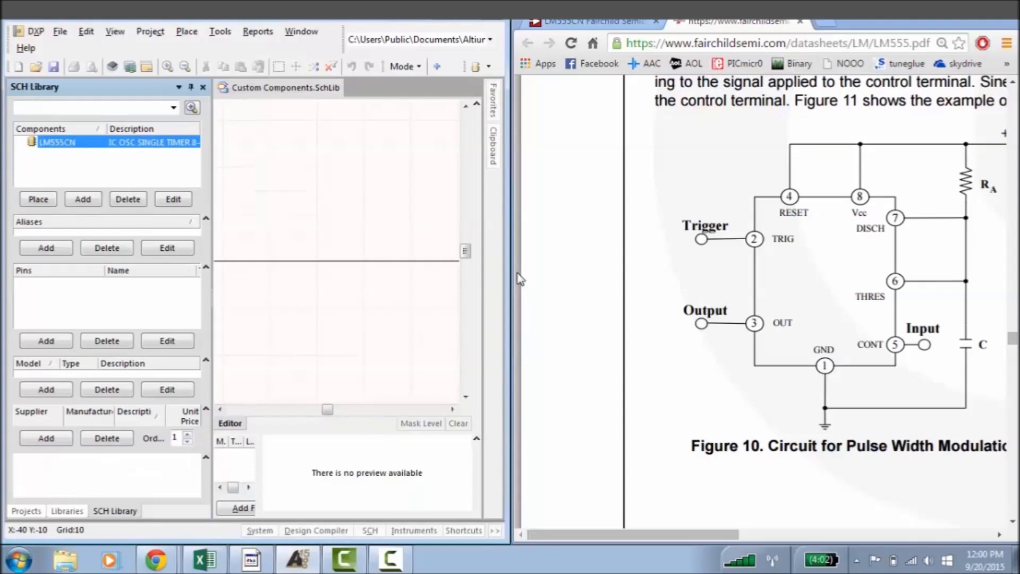
{"action": "left_click_drag", "start_coordinate": [510, 287], "coordinate": [677, 287]}
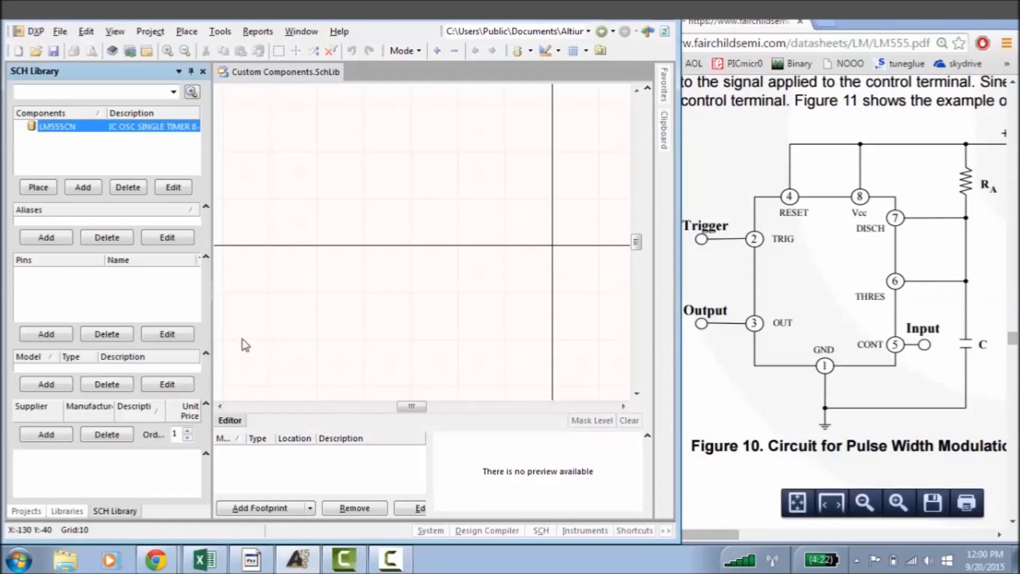
{"action": "left_click_drag", "start_coordinate": [211, 310], "coordinate": [129, 315]}
{"action": "left_click_drag", "start_coordinate": [378, 407], "coordinate": [385, 407]}
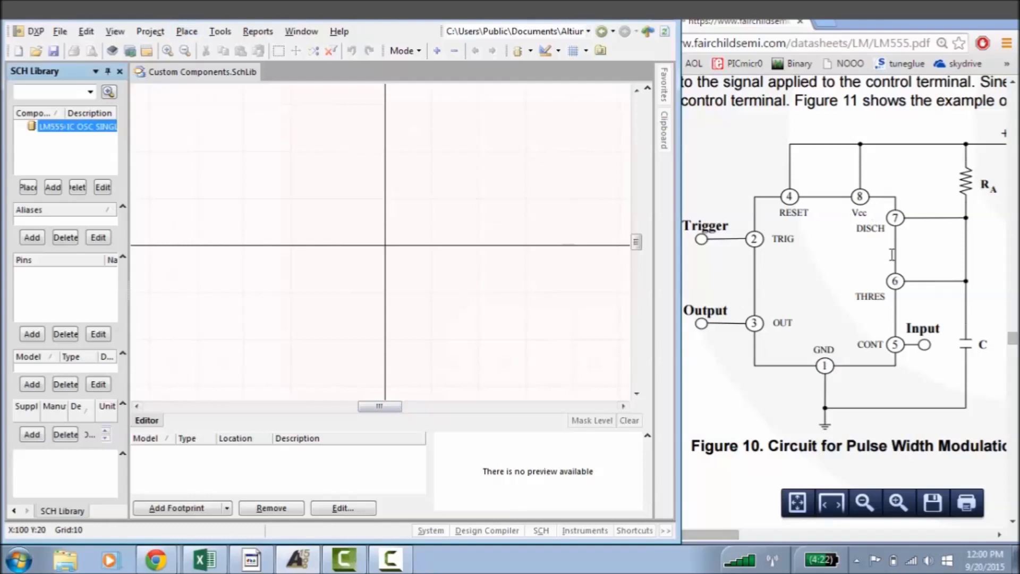
- Draw a solid-filled rectangle body for LM555CN spanning from above-left to below-right of the origin
{"action": "left_click", "coordinate": [187, 32]}
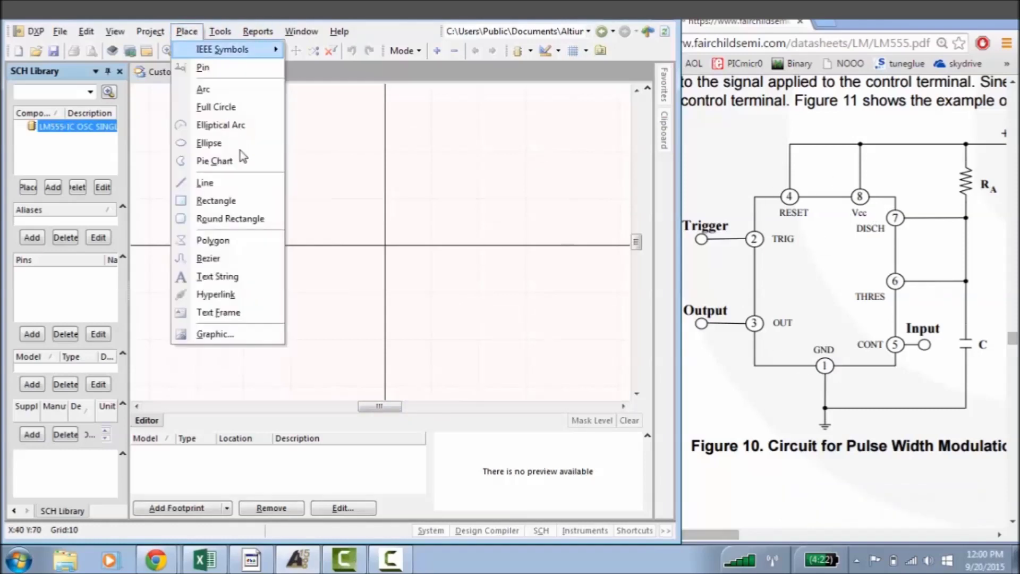
{"action": "left_click", "coordinate": [222, 202]}
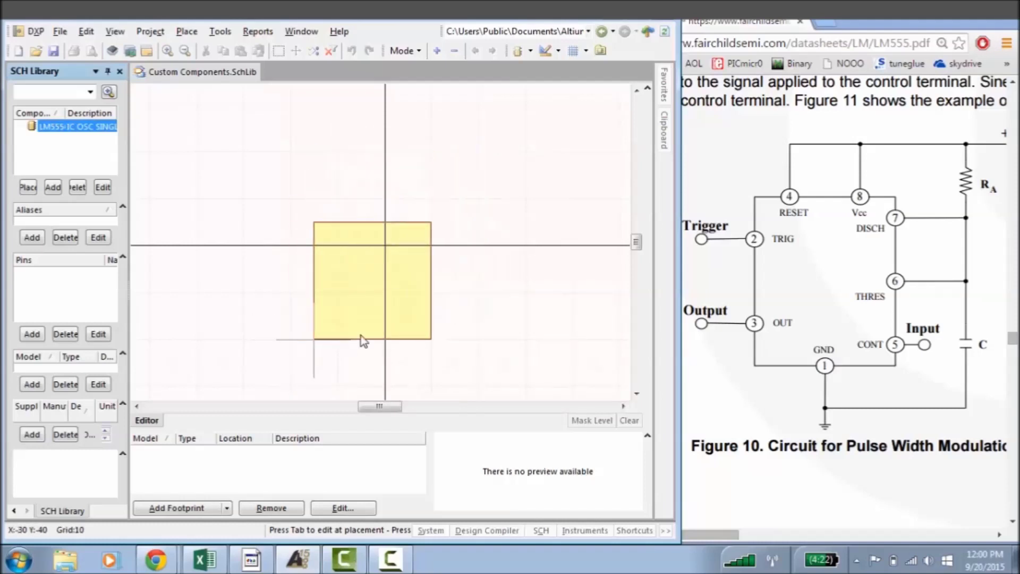
{"action": "left_click", "coordinate": [314, 292]}
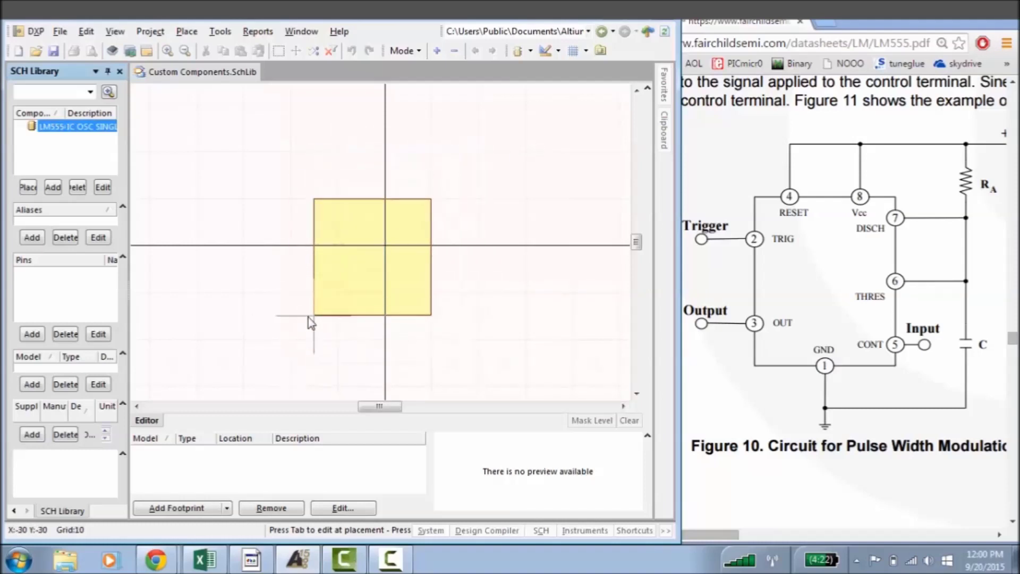
{"action": "key", "text": "Tab"}
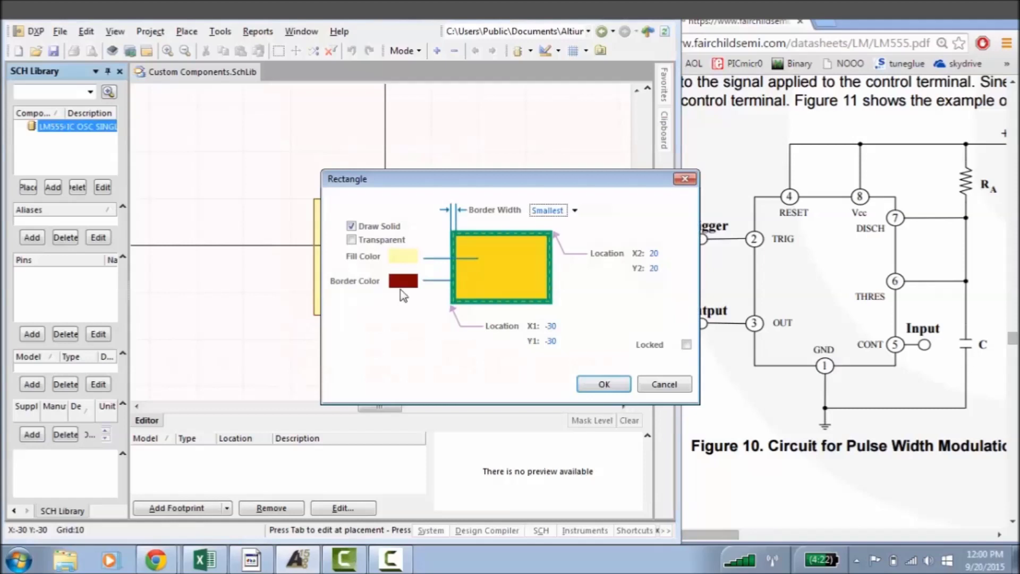
{"action": "left_click_drag", "start_coordinate": [355, 309], "coordinate": [379, 194]}
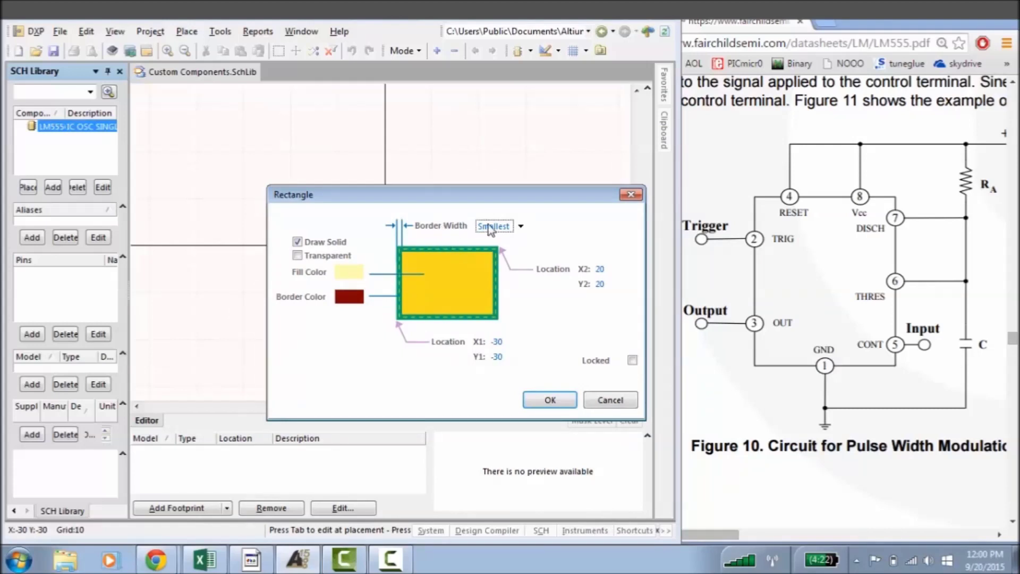
{"action": "left_click", "coordinate": [296, 256]}
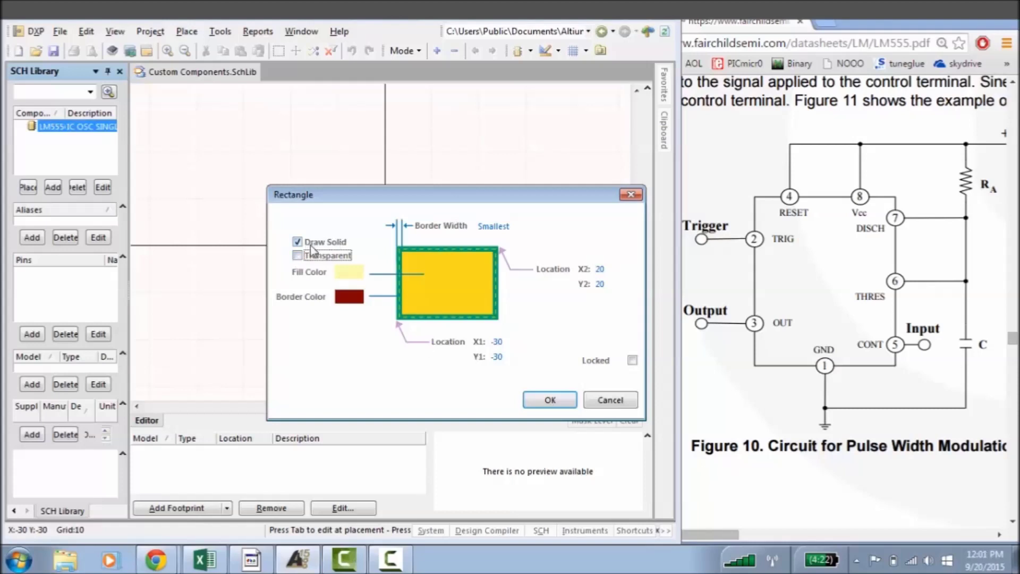
{"action": "left_click", "coordinate": [555, 401]}
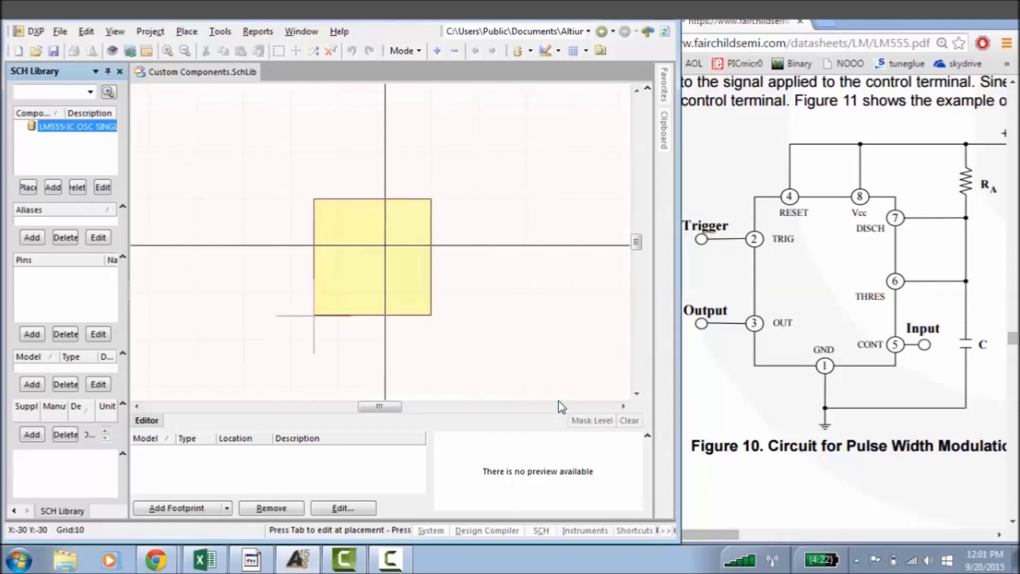
{"action": "left_click", "coordinate": [323, 183]}
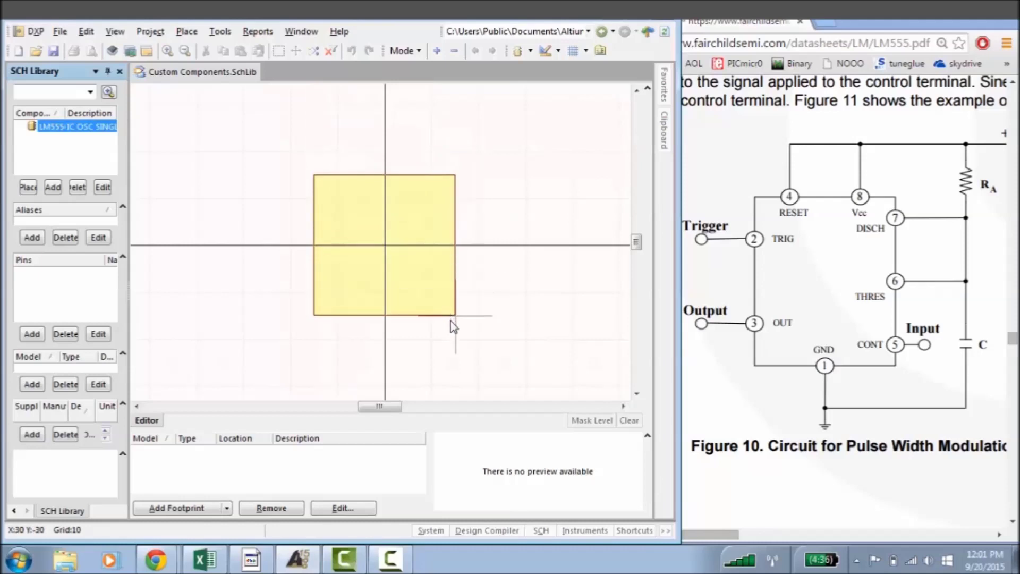
{"action": "left_click", "coordinate": [455, 315]}
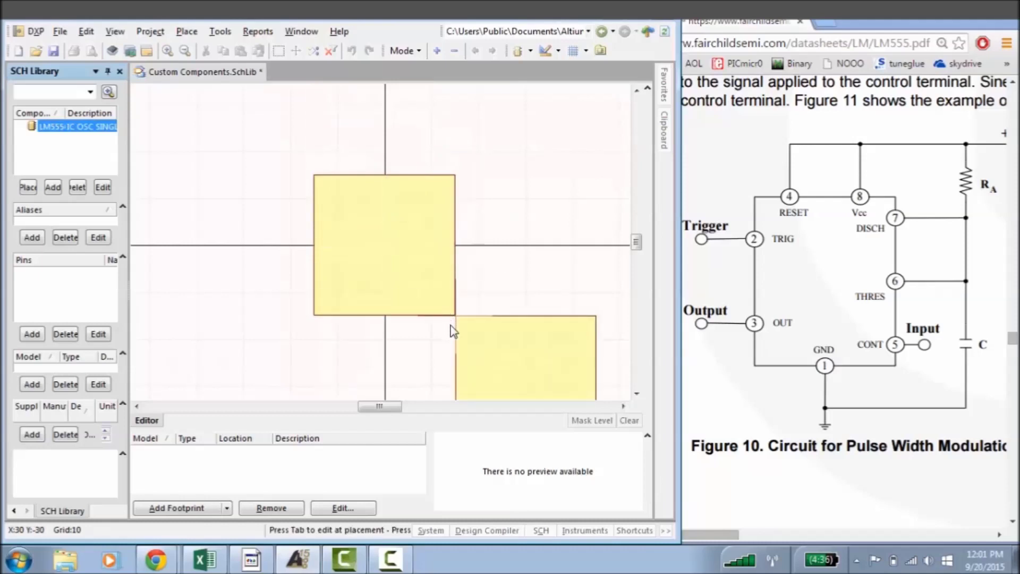
{"action": "right_click", "coordinate": [503, 248]}
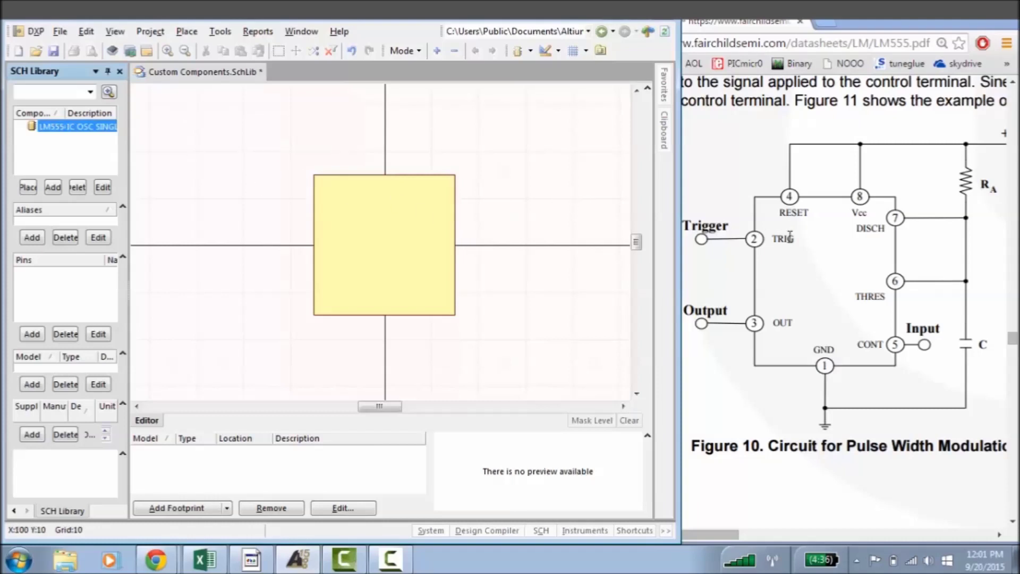
- Start placing a new pin and bring up its Pin Properties before dropping it
{"action": "left_click", "coordinate": [187, 33]}
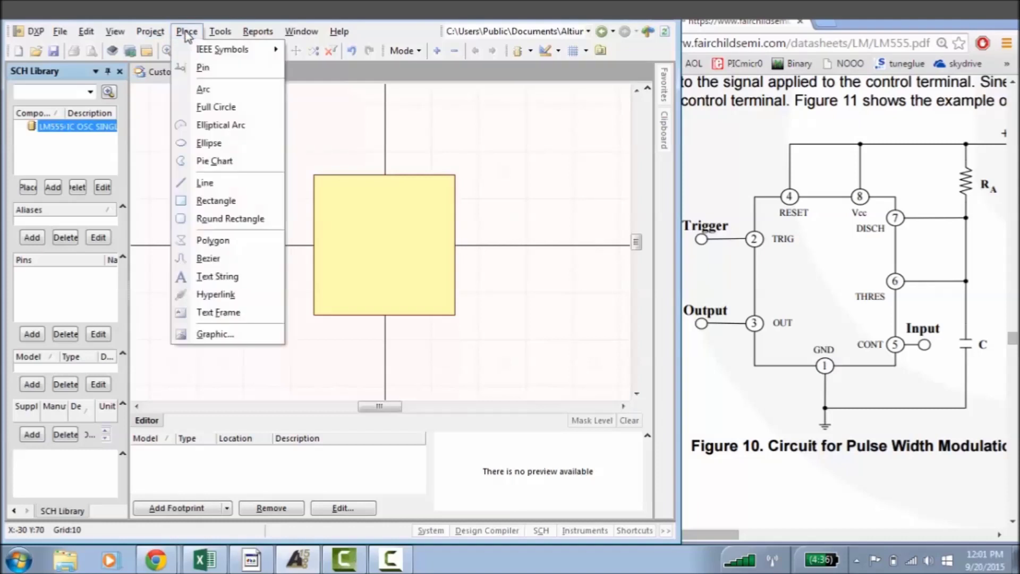
{"action": "left_click", "coordinate": [203, 68]}
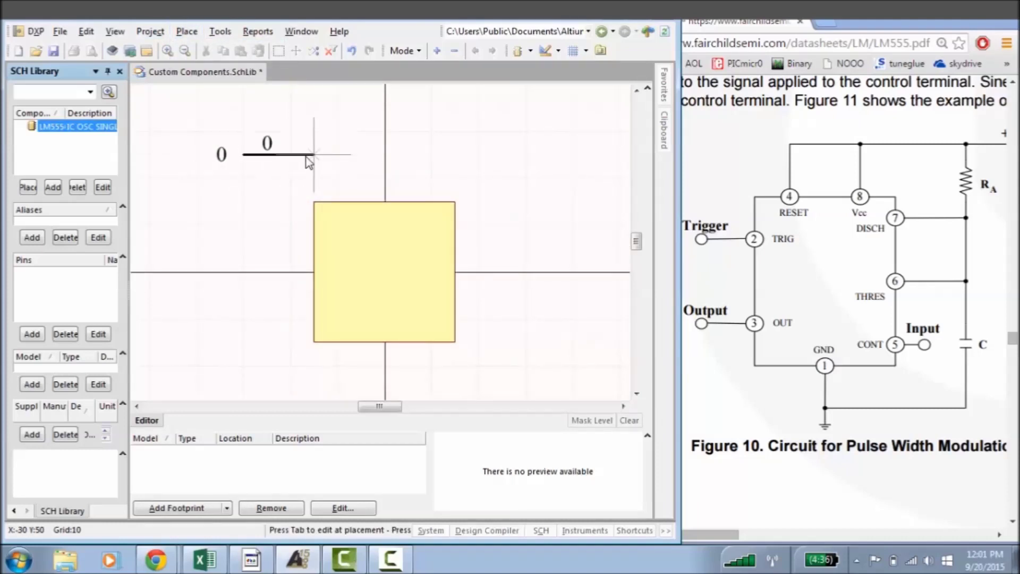
{"action": "key", "text": "Escape"}
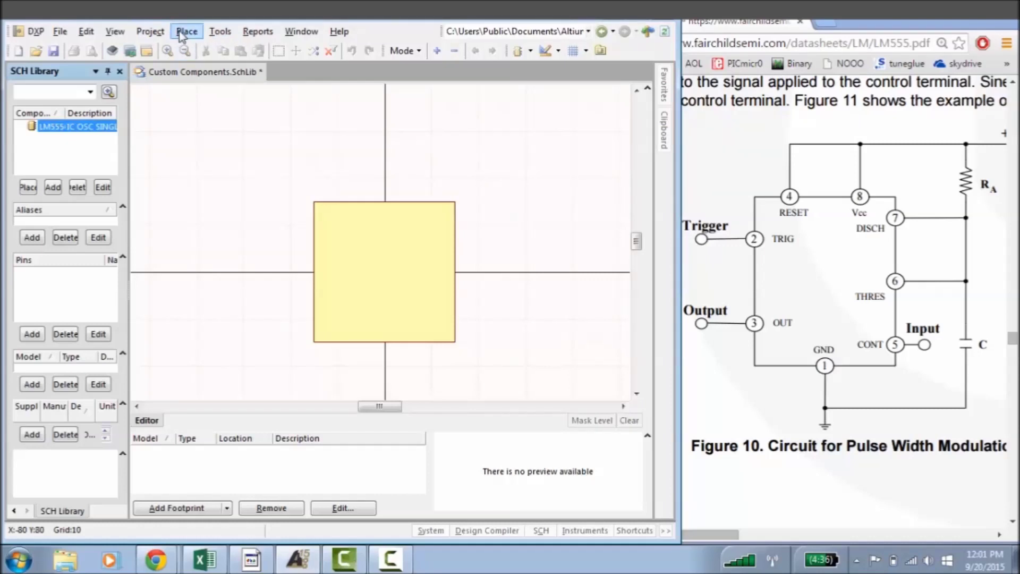
{"action": "key", "text": "p"}
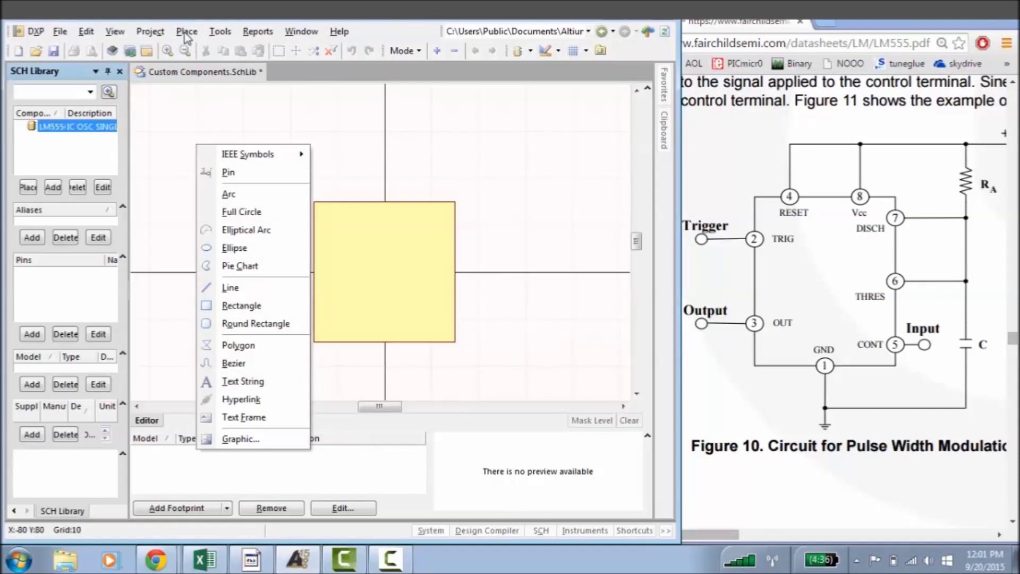
{"action": "left_click", "coordinate": [223, 174]}
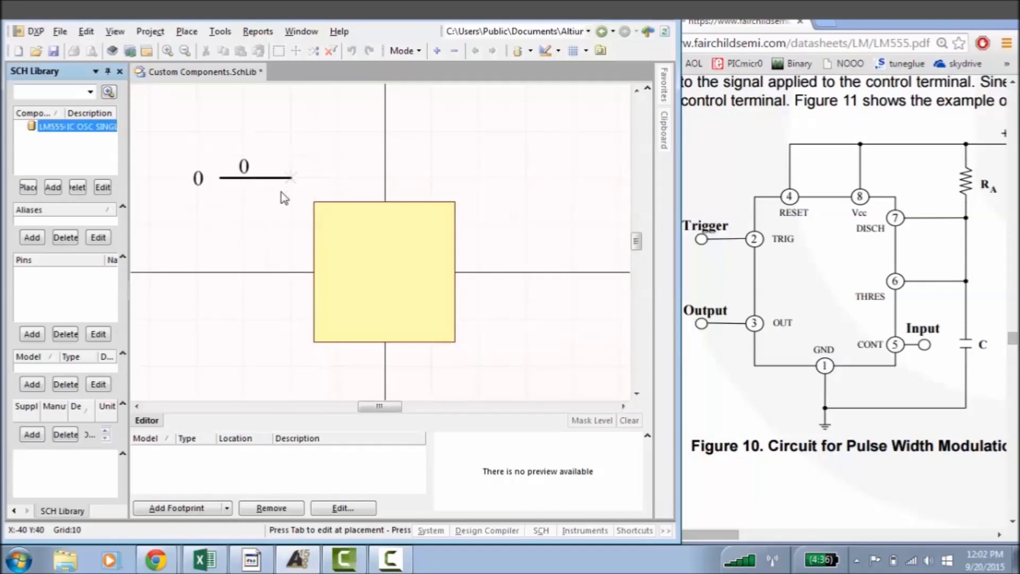
{"action": "key", "text": "Tab"}
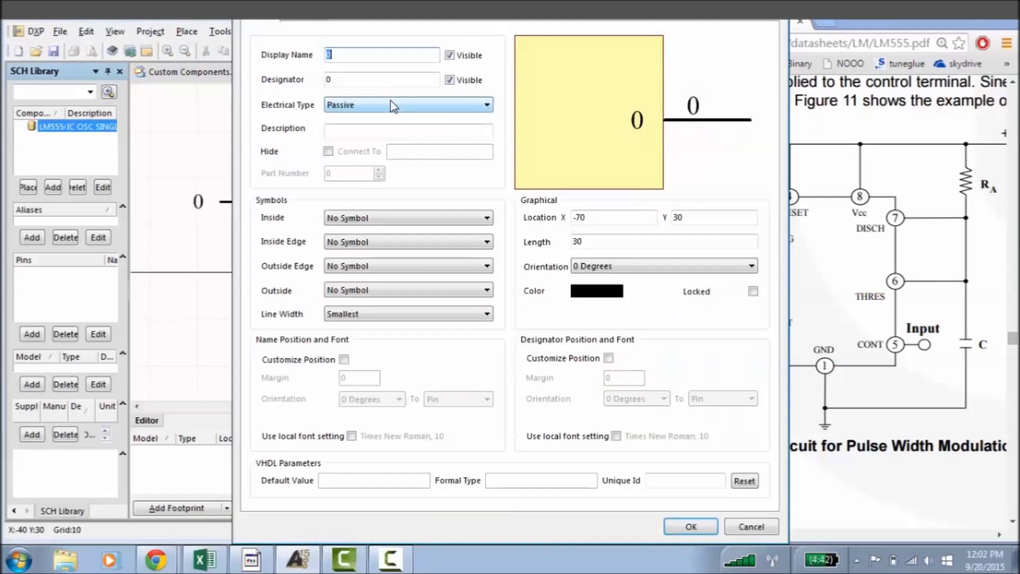
- Set the pin to display name GND, designator 1, Power type and length 10
{"action": "type", "text": "1"}
{"action": "double_click", "coordinate": [343, 78]}
{"action": "type", "text": "1"}
{"action": "left_click", "coordinate": [340, 56]}
{"action": "double_click", "coordinate": [340, 57]}
{"action": "type", "text": "GND"}
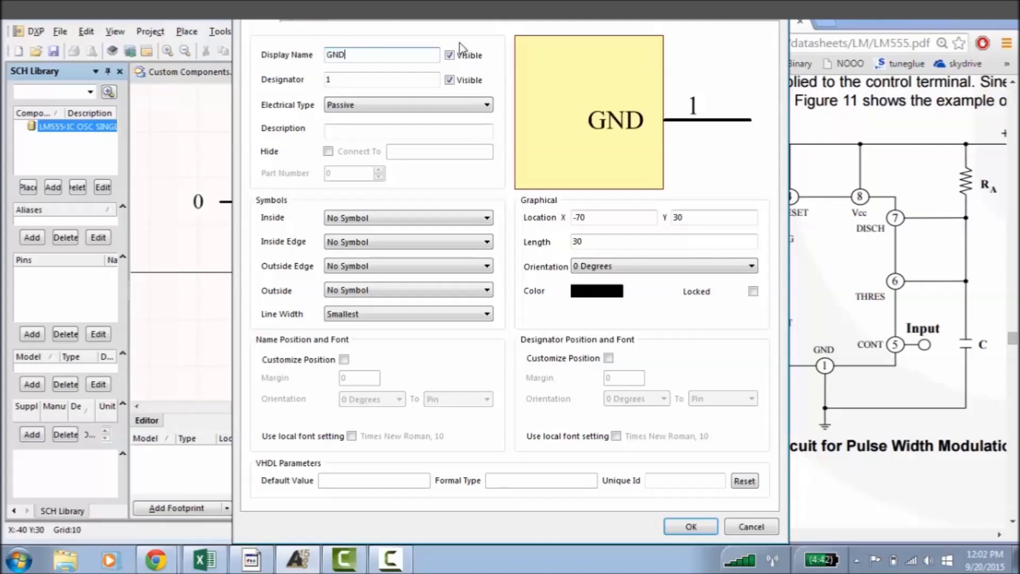
{"action": "left_click", "coordinate": [346, 107]}
{"action": "left_click", "coordinate": [346, 108]}
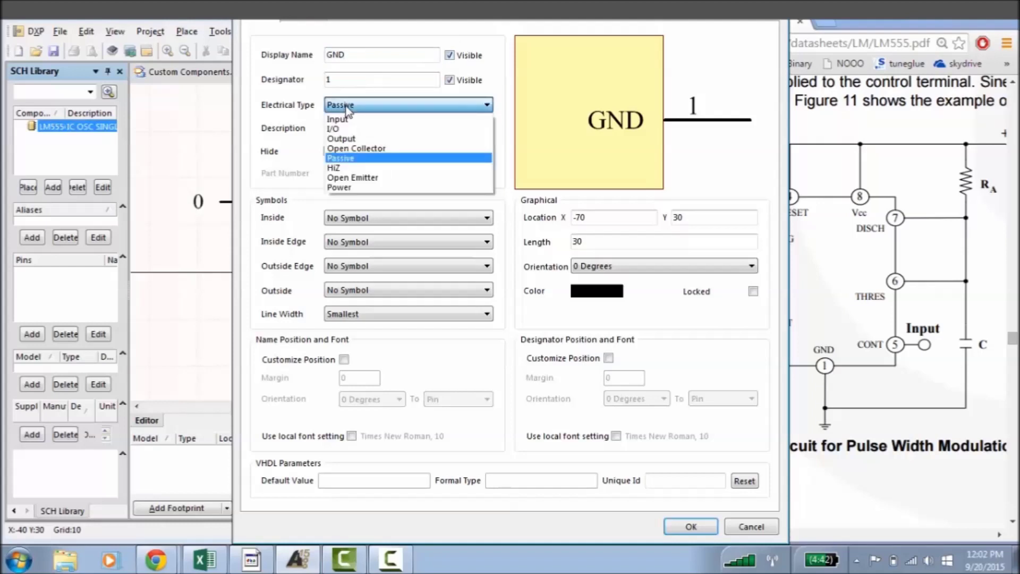
{"action": "left_click", "coordinate": [365, 186]}
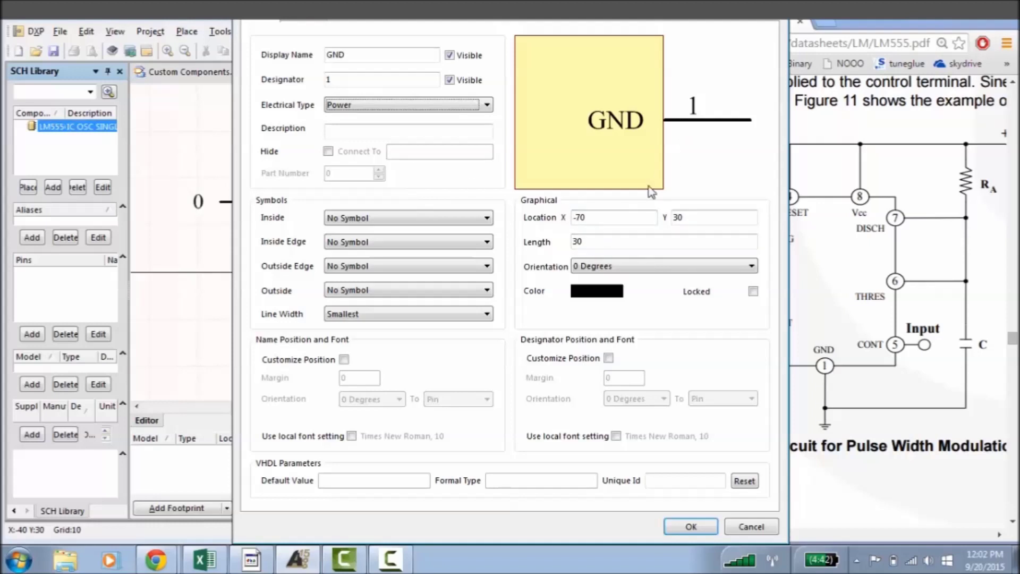
{"action": "left_click_drag", "start_coordinate": [578, 241], "coordinate": [556, 243]}
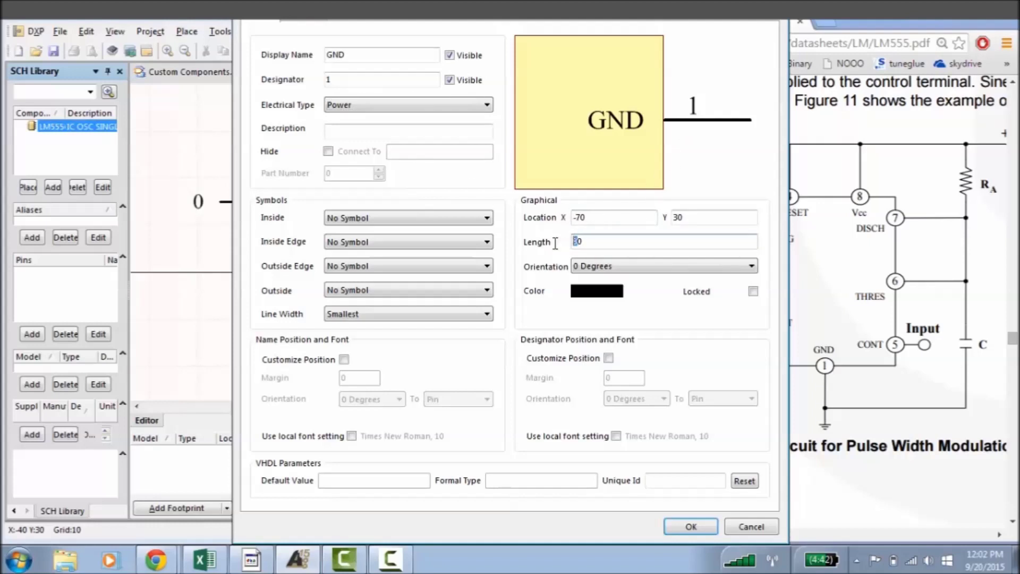
{"action": "type", "text": "1"}
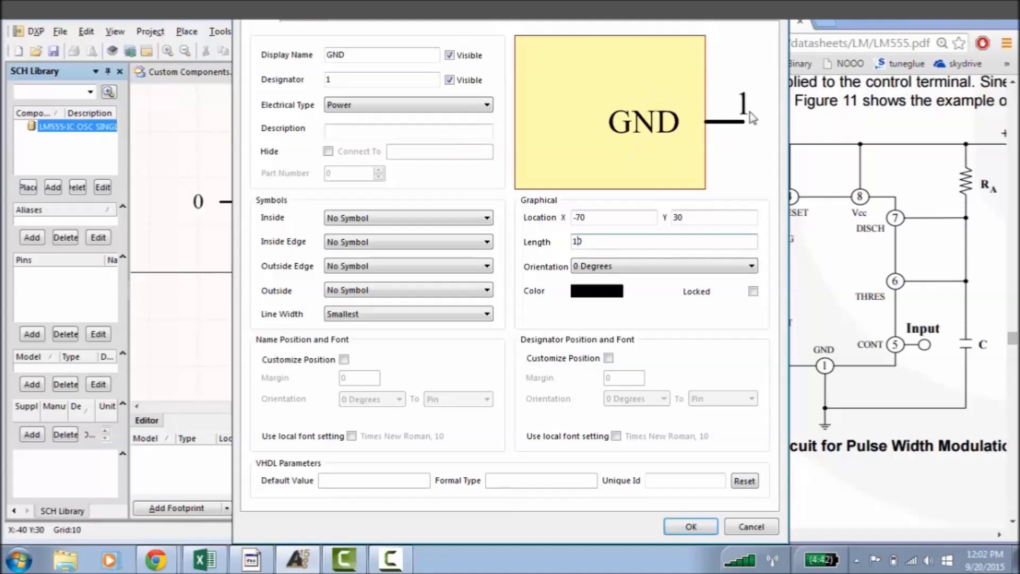
{"action": "left_click", "coordinate": [690, 526]}
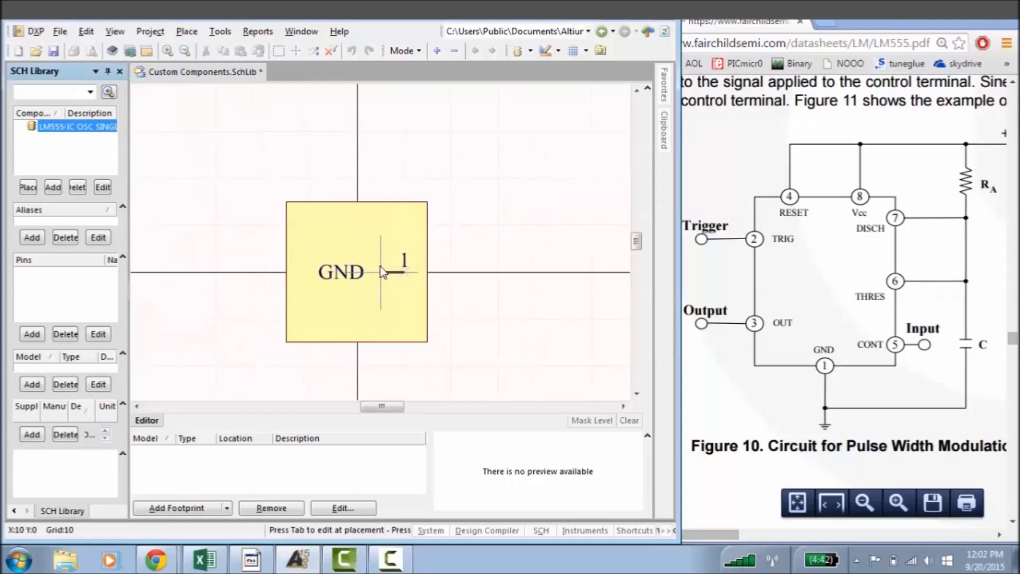
- Rotate the GND pin and place pin 1 on the body's bottom edge
{"action": "key", "text": "space"}
{"action": "key", "text": "space"}
{"action": "key", "text": "space"}
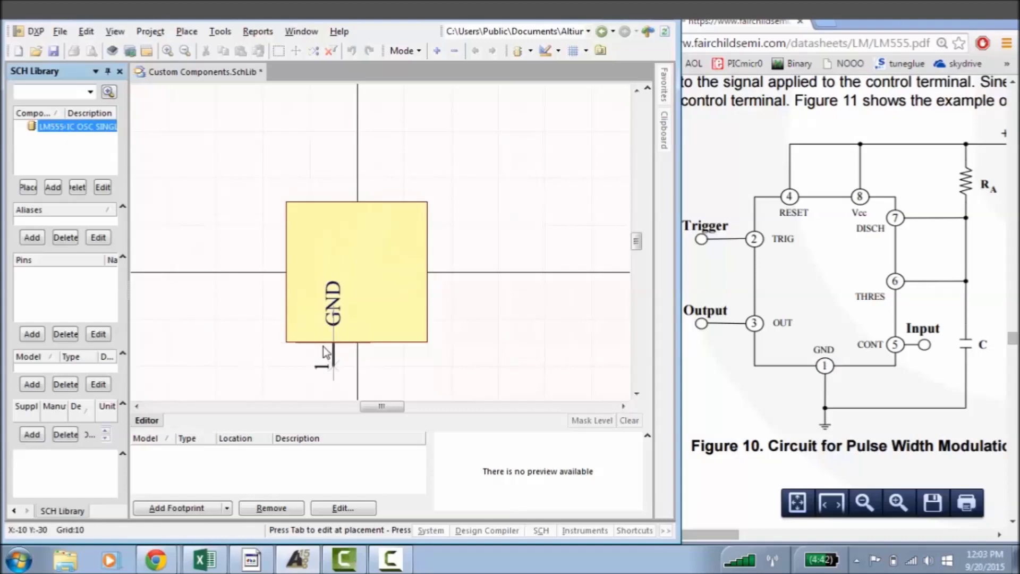
{"action": "left_click", "coordinate": [365, 355]}
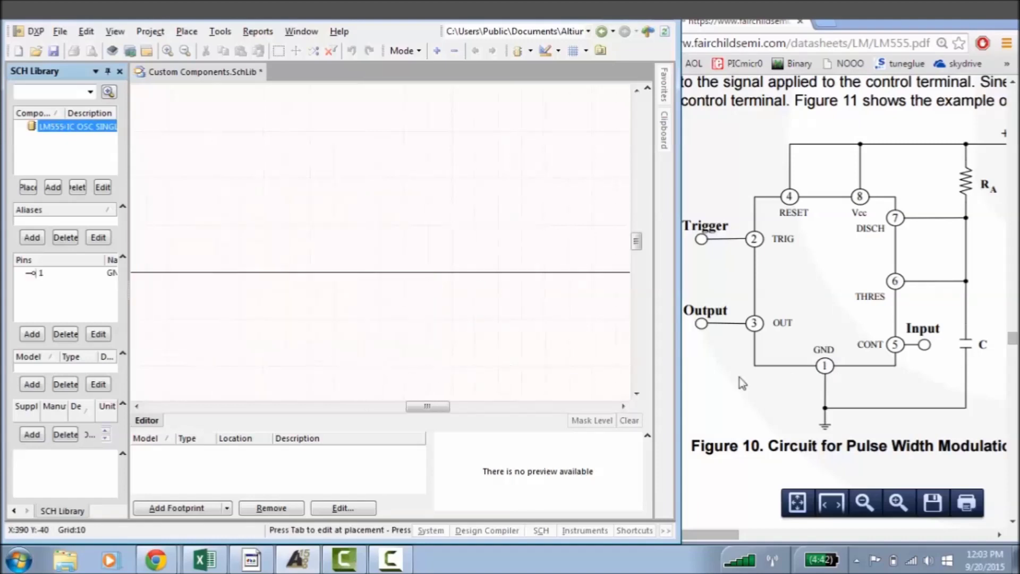
{"action": "right_click", "coordinate": [374, 292]}
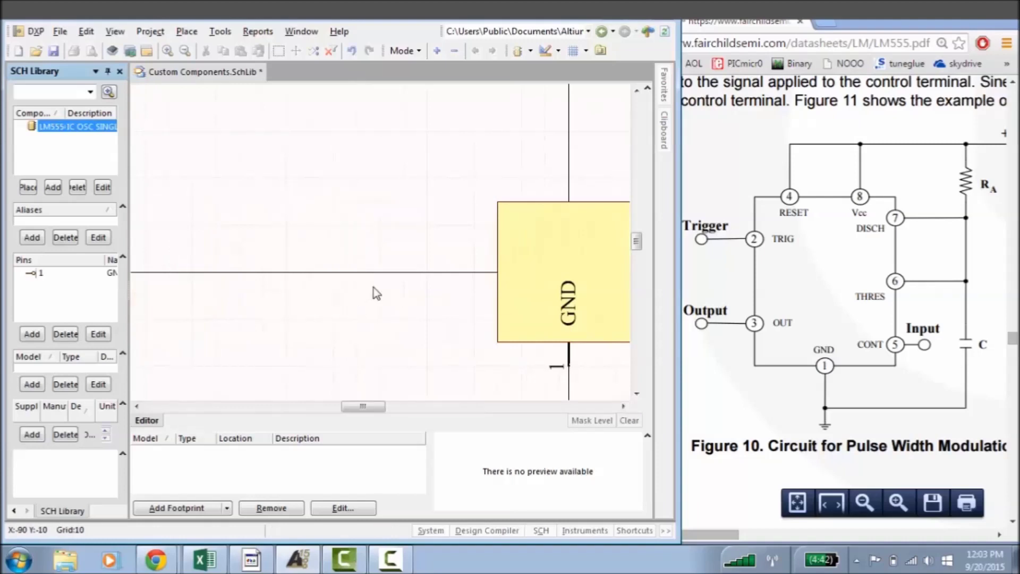
{"action": "right_click_drag", "start_coordinate": [374, 291], "coordinate": [251, 237]}
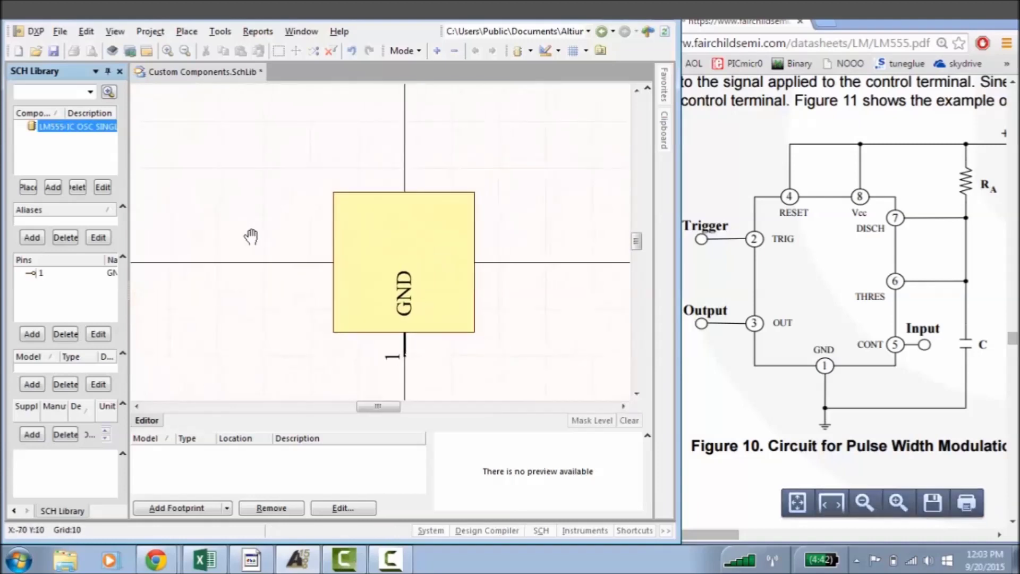
{"action": "left_click", "coordinate": [38, 30]}
{"action": "left_click", "coordinate": [38, 31]}
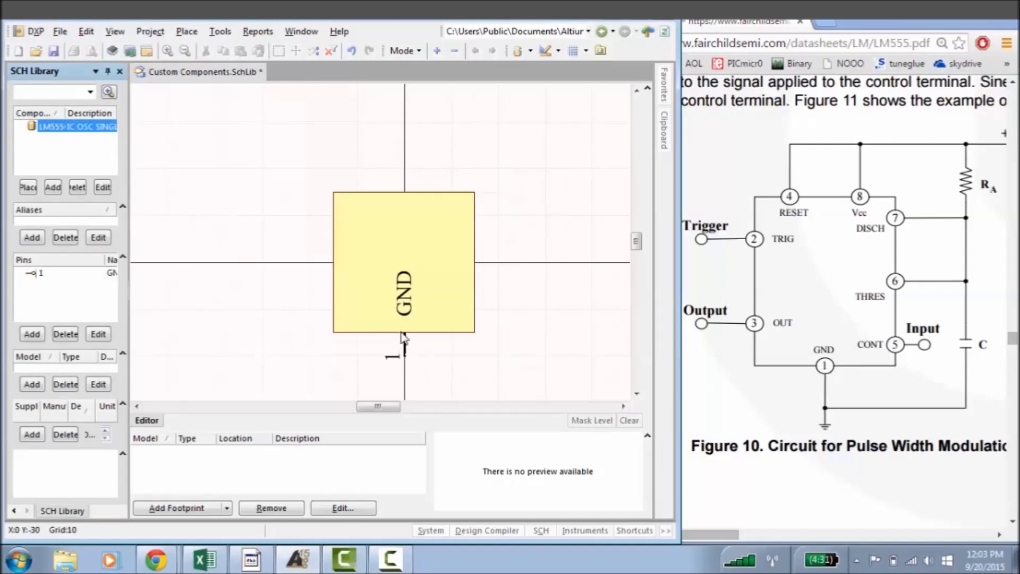
- Enlarge the yellow body rectangle by pulling its left, right and top edges outward
{"action": "left_click", "coordinate": [330, 262]}
{"action": "left_click_drag", "start_coordinate": [330, 263], "coordinate": [287, 263]}
{"action": "left_click_drag", "start_coordinate": [475, 262], "coordinate": [521, 259]}
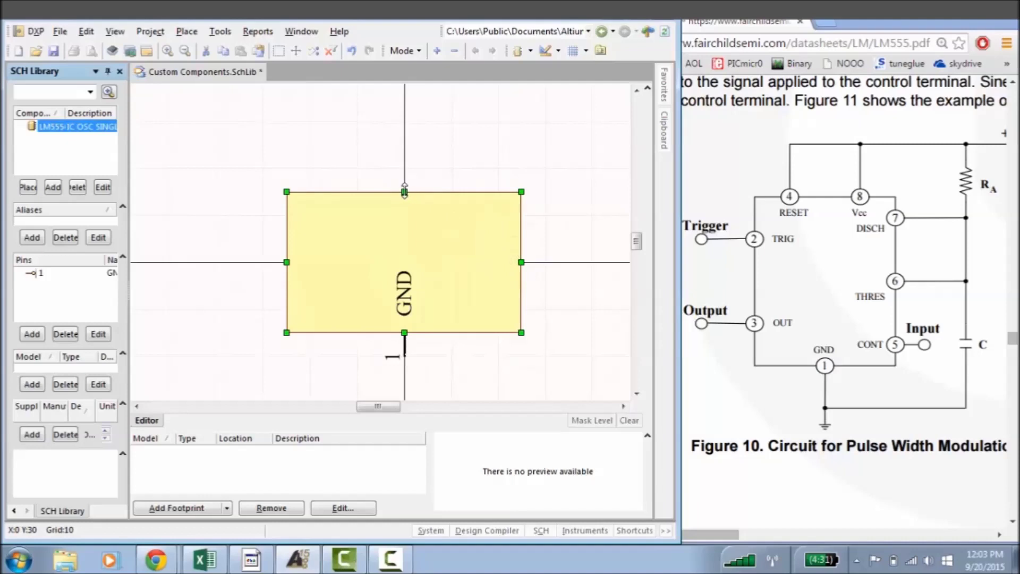
{"action": "left_click_drag", "start_coordinate": [405, 192], "coordinate": [405, 144]}
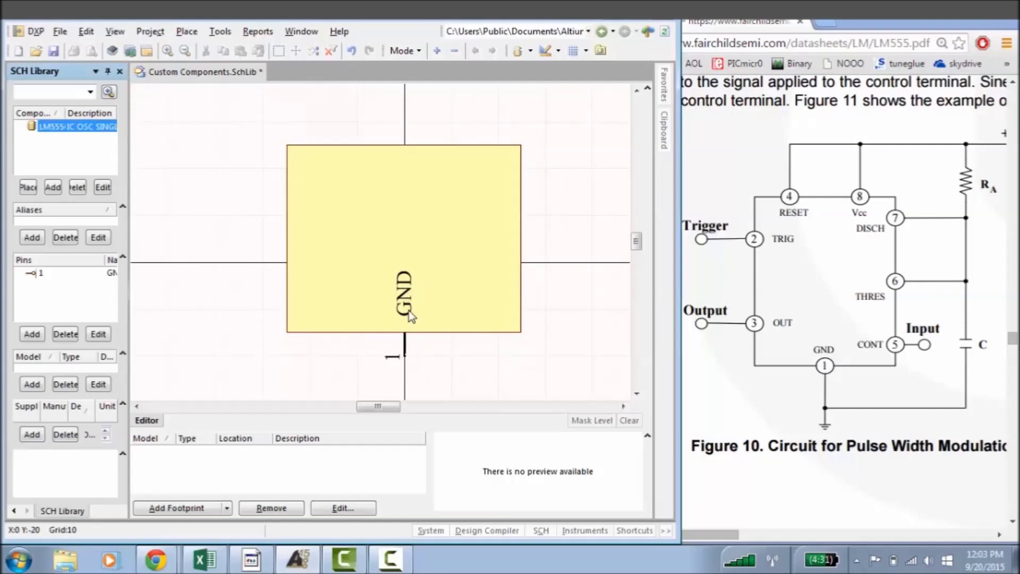
- Give pin 1 GND a custom name position with margin 0
{"action": "double_click", "coordinate": [405, 348]}
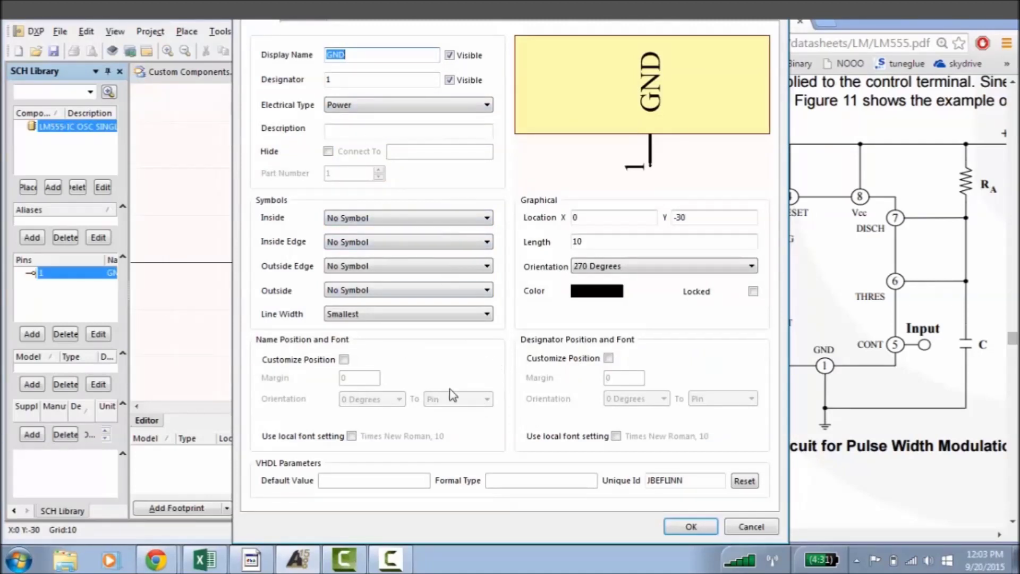
{"action": "left_click", "coordinate": [344, 360]}
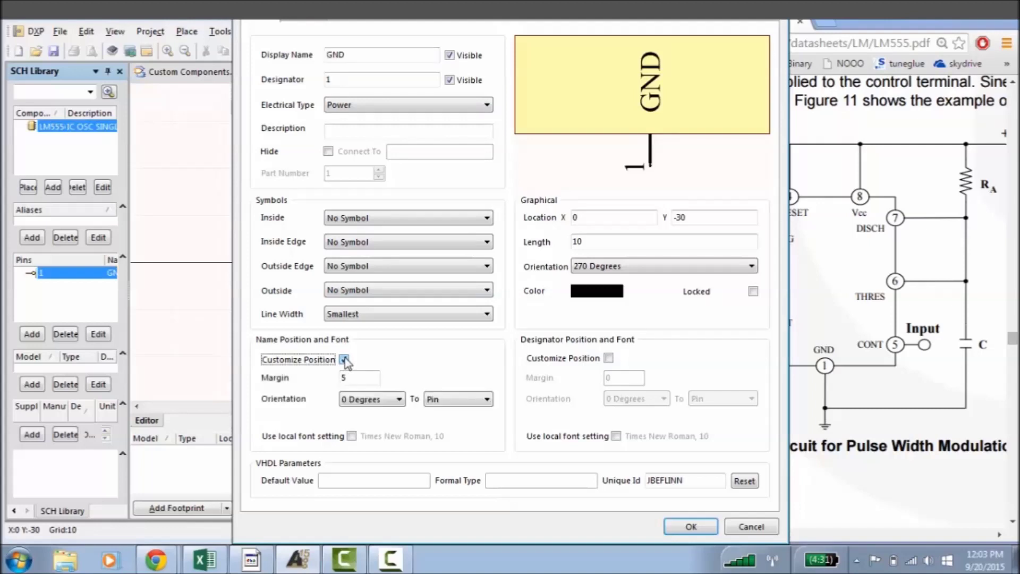
{"action": "key", "text": "Tab"}
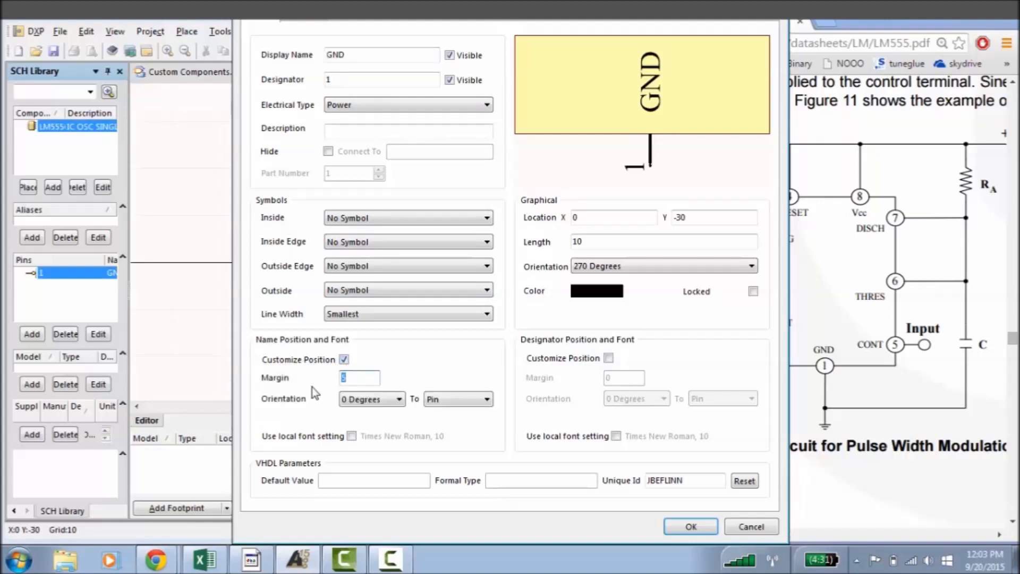
{"action": "type", "text": "0"}
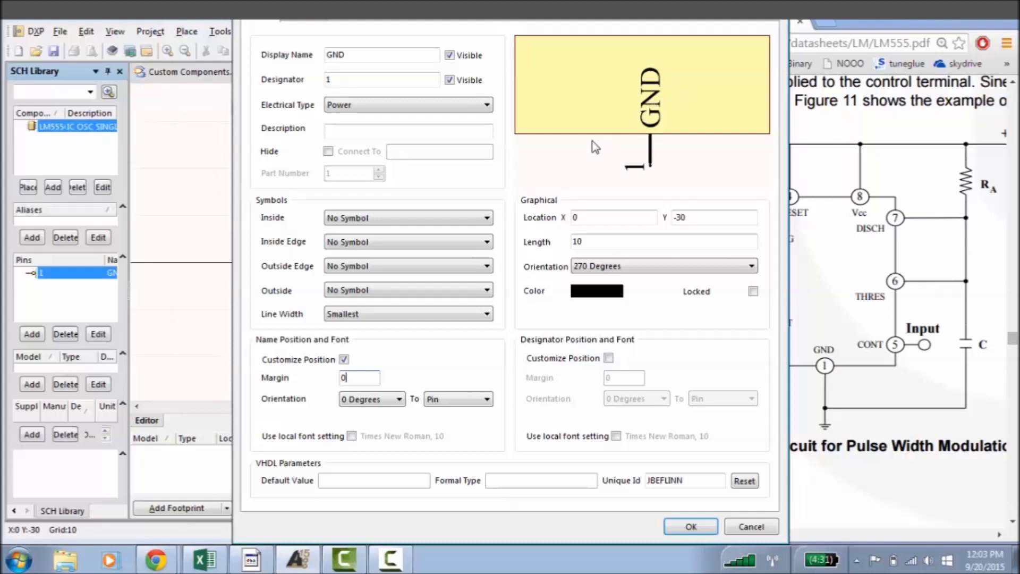
{"action": "key", "text": "BackSpace"}
{"action": "type", "text": "5"}
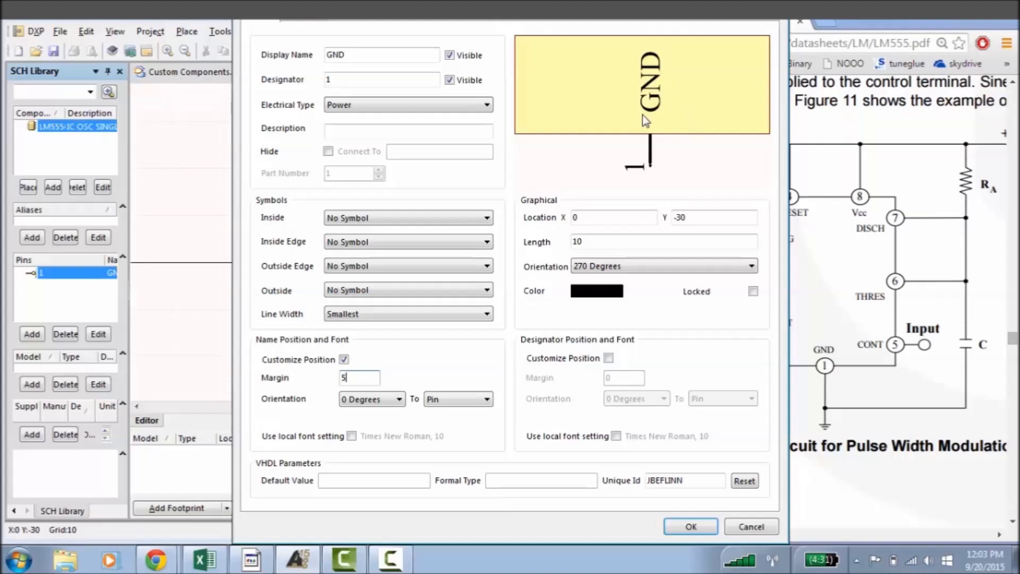
{"action": "key", "text": "BackSpace"}
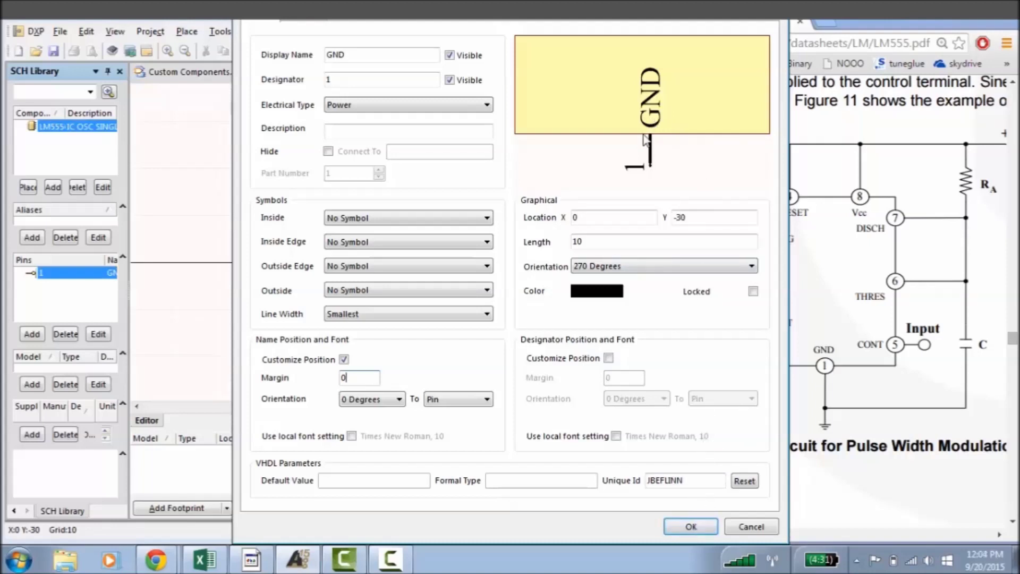
- Give pin 1 a custom designator position with margin 1 and apply it
{"action": "left_click", "coordinate": [609, 357]}
{"action": "double_click", "coordinate": [614, 378]}
{"action": "type", "text": "8"}
{"action": "key", "text": "Tab"}
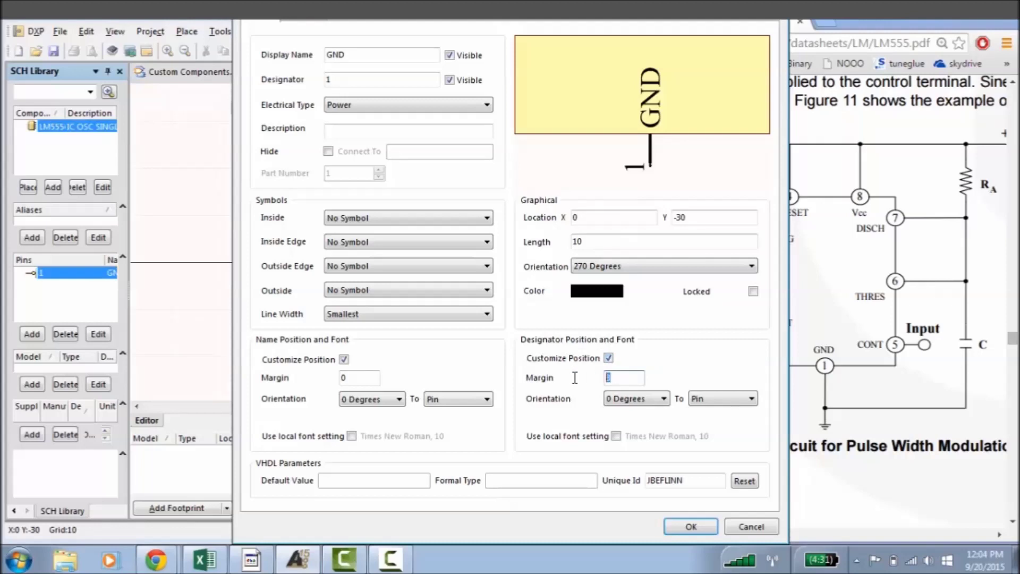
{"action": "type", "text": "1"}
{"action": "left_click", "coordinate": [691, 527]}
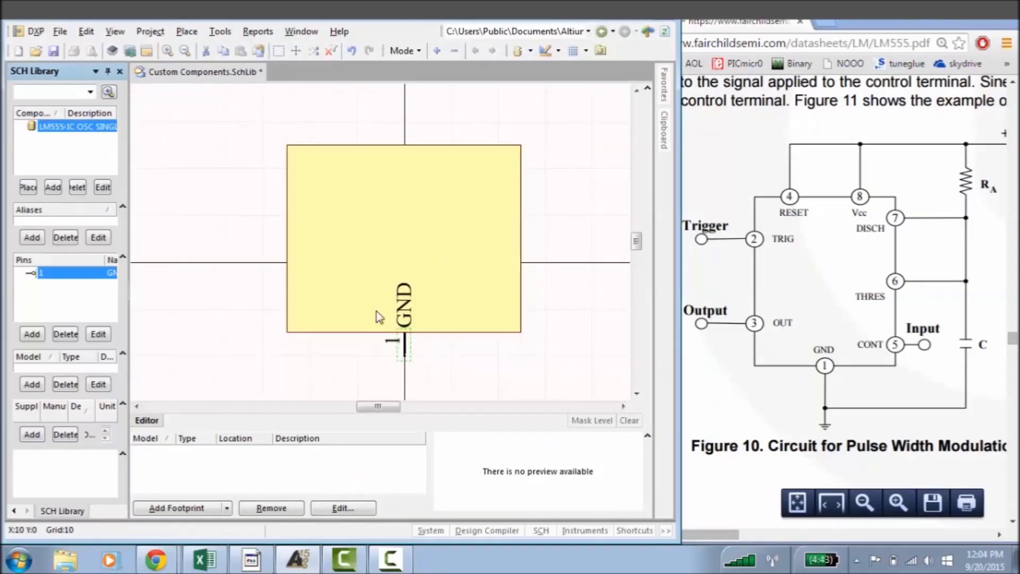
{"action": "left_click", "coordinate": [405, 346]}
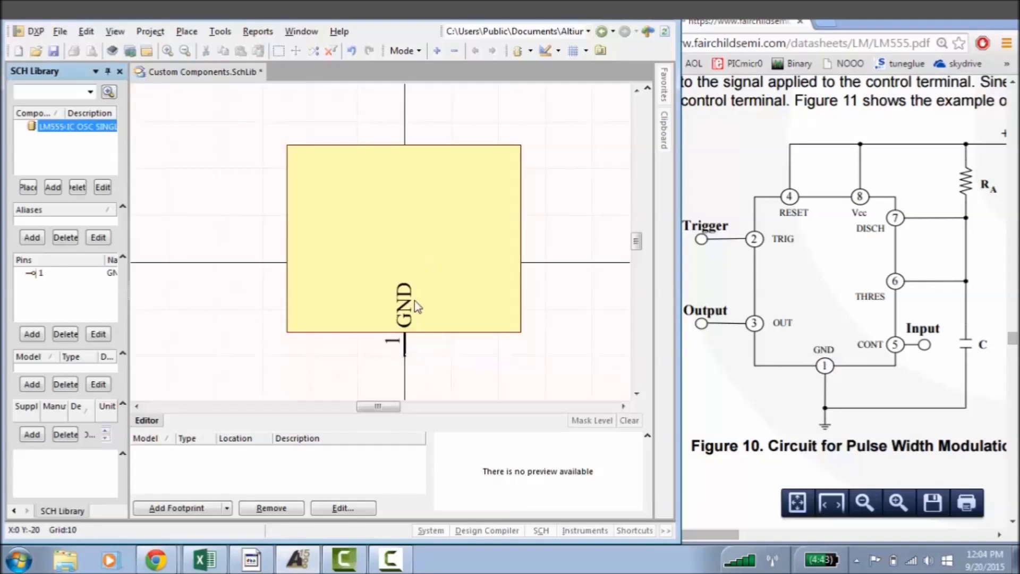
- Set pin 1's GND name and designator orientation to 90 Degrees
{"action": "double_click", "coordinate": [406, 345]}
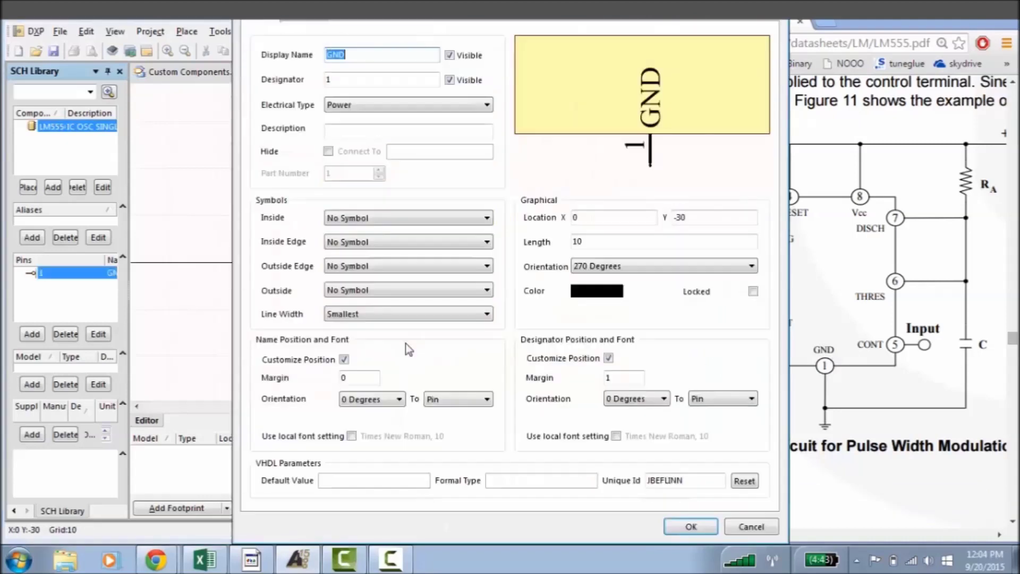
{"action": "left_click", "coordinate": [400, 404]}
{"action": "left_click", "coordinate": [383, 422]}
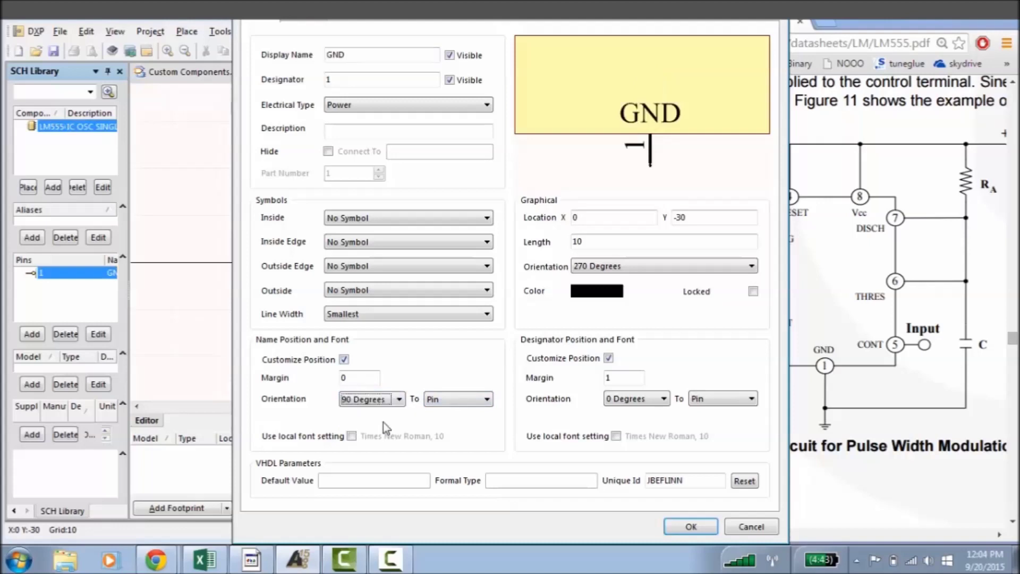
{"action": "left_click", "coordinate": [663, 398]}
{"action": "left_click", "coordinate": [638, 422]}
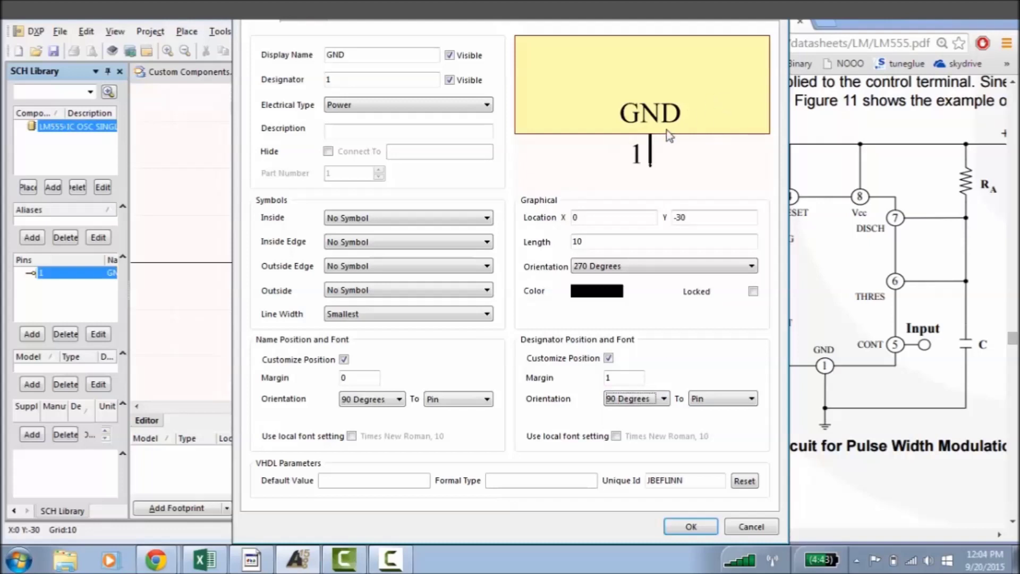
{"action": "left_click", "coordinate": [690, 526]}
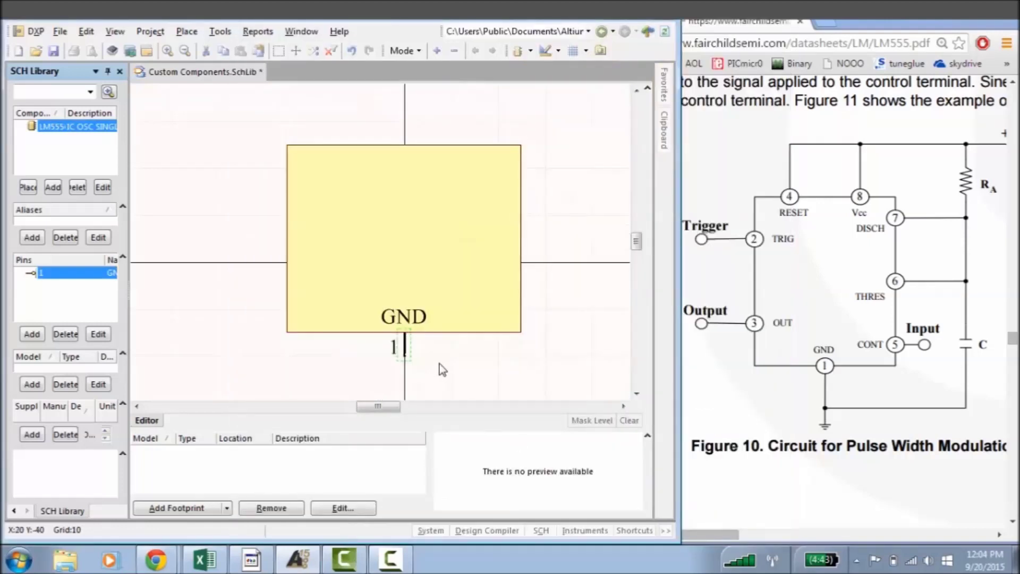
{"action": "key", "text": "p"}
{"action": "key", "text": "p"}
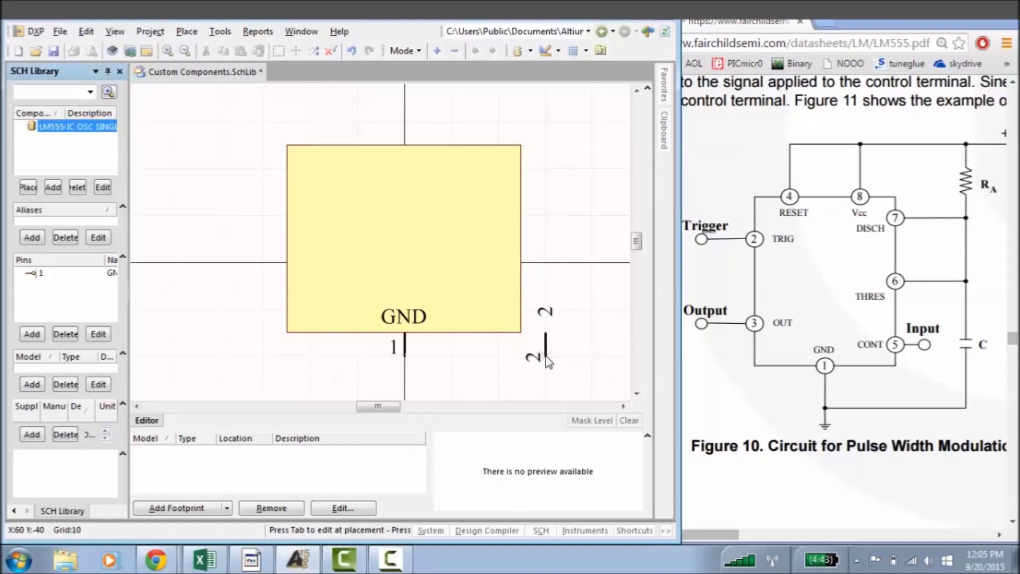
- Configure pin 2 as an Input named T\R\I\G\ with custom name margin 0 and custom designator position
{"action": "key", "text": "Tab"}
{"action": "left_click", "coordinate": [343, 359]}
{"action": "double_click", "coordinate": [366, 378]}
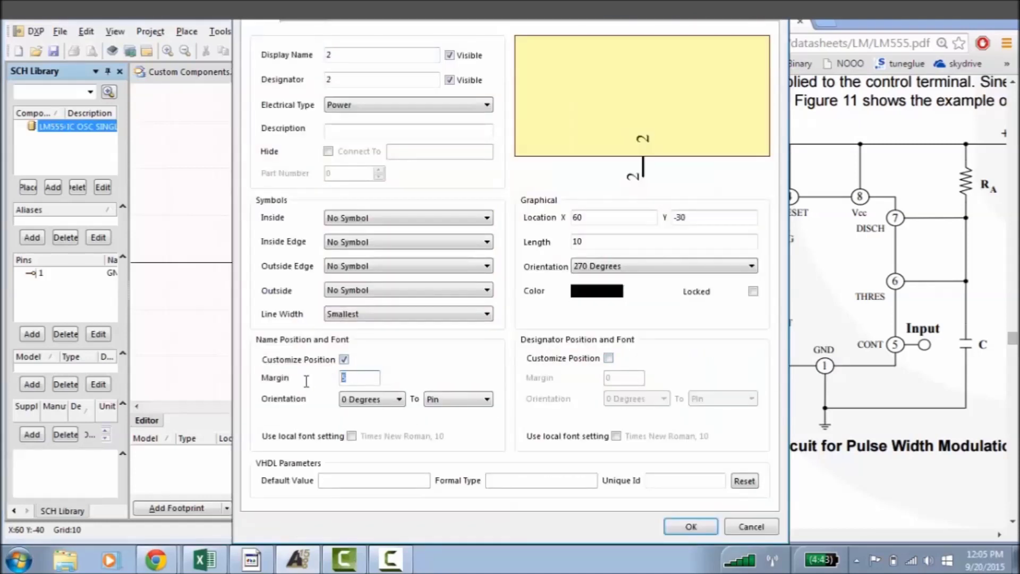
{"action": "type", "text": "0"}
{"action": "left_click", "coordinate": [608, 359]}
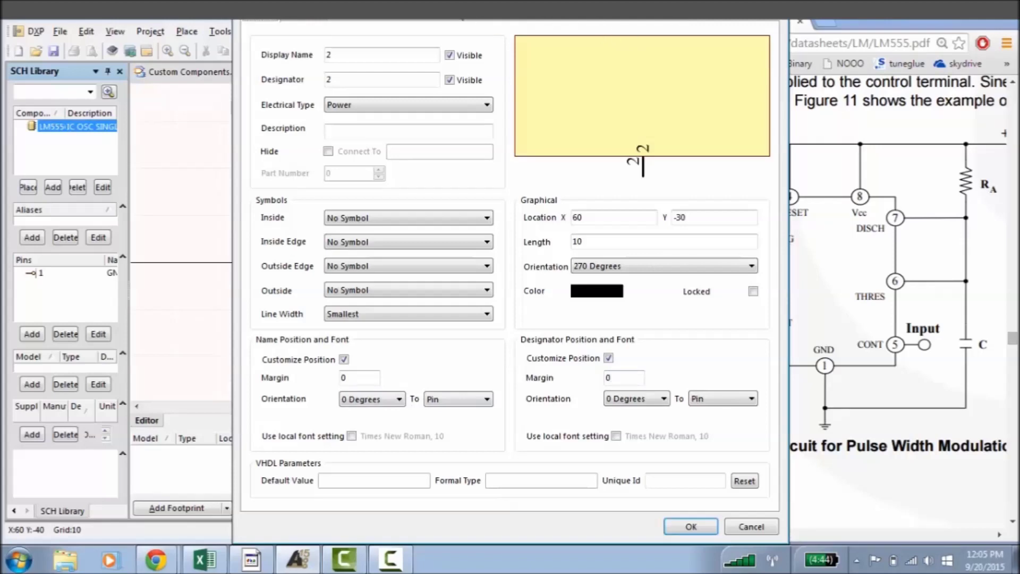
{"action": "left_click_drag", "start_coordinate": [486, 2], "coordinate": [323, 34]}
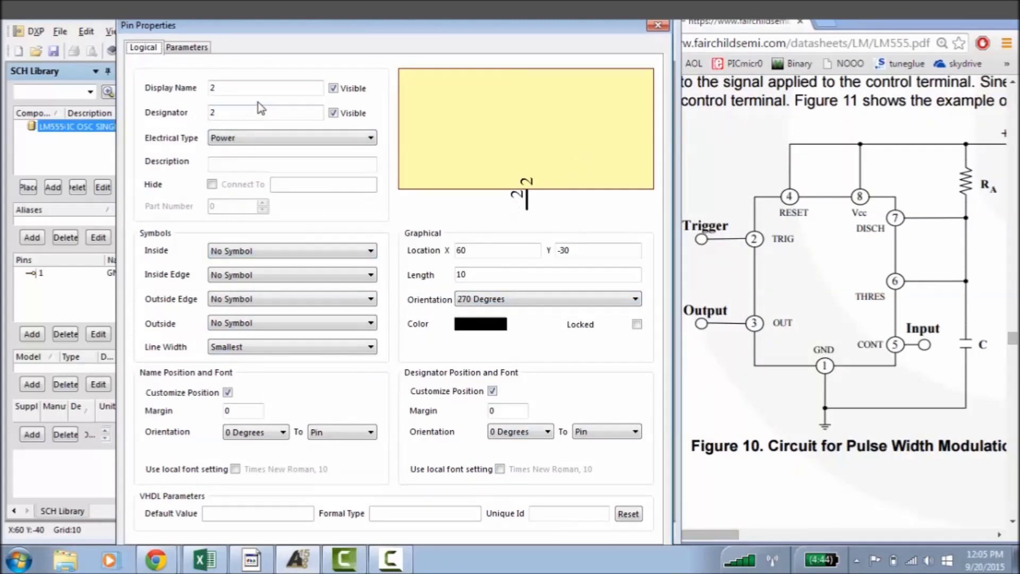
{"action": "left_click", "coordinate": [273, 139]}
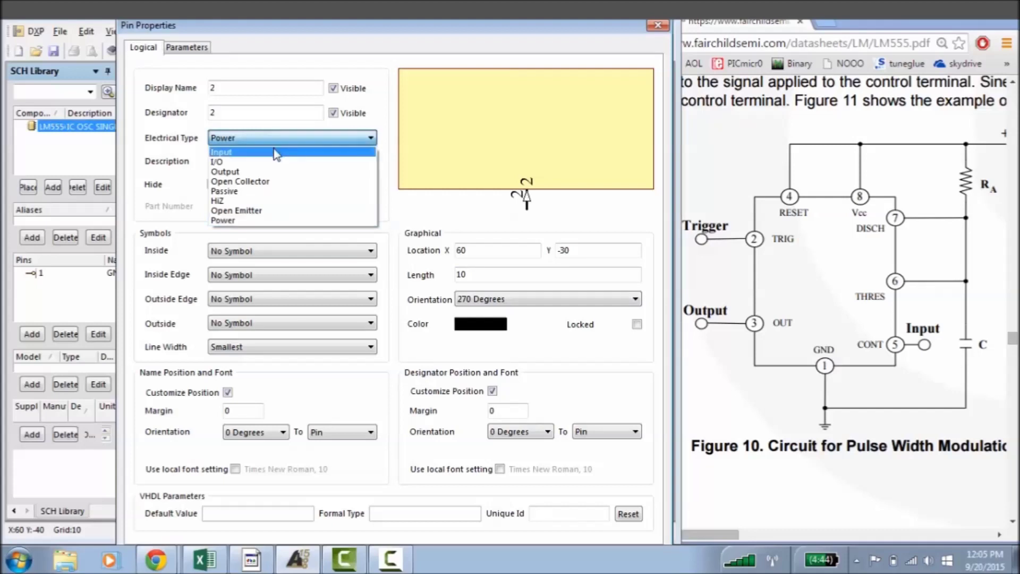
{"action": "left_click", "coordinate": [275, 152]}
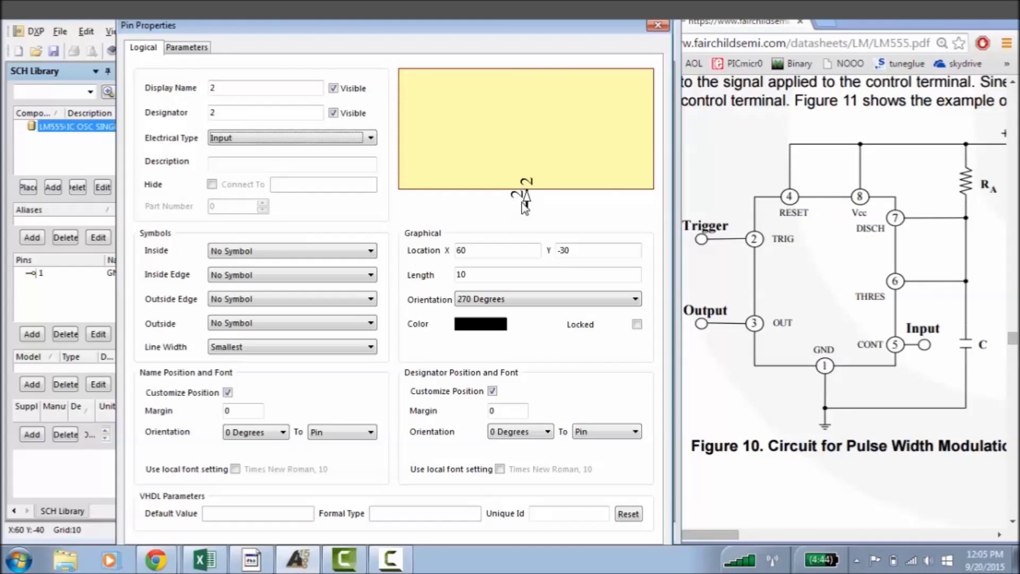
{"action": "double_click", "coordinate": [235, 86]}
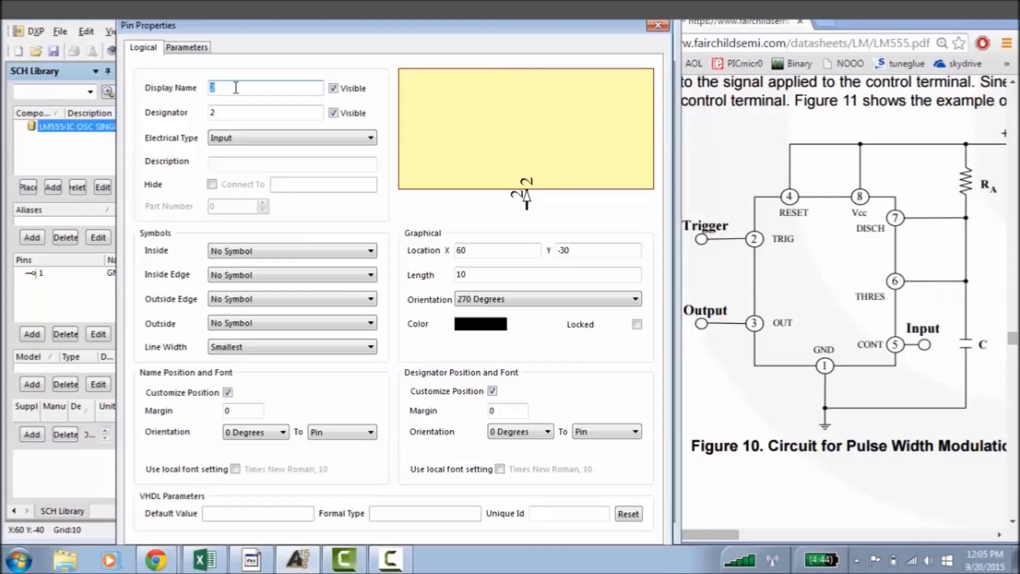
{"action": "type", "text": "T\\R\\I\\G\\"}
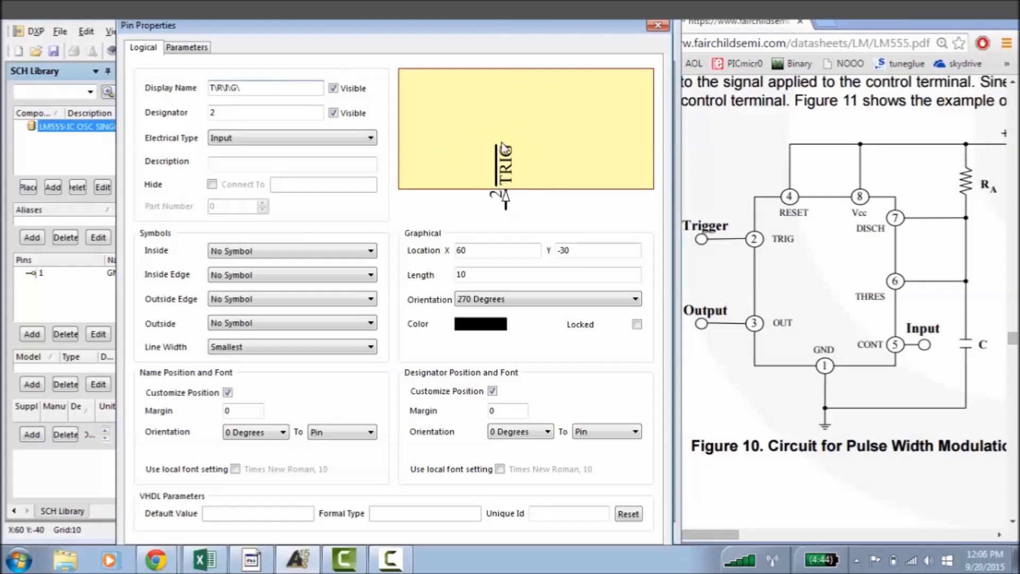
{"action": "key", "text": "Return"}
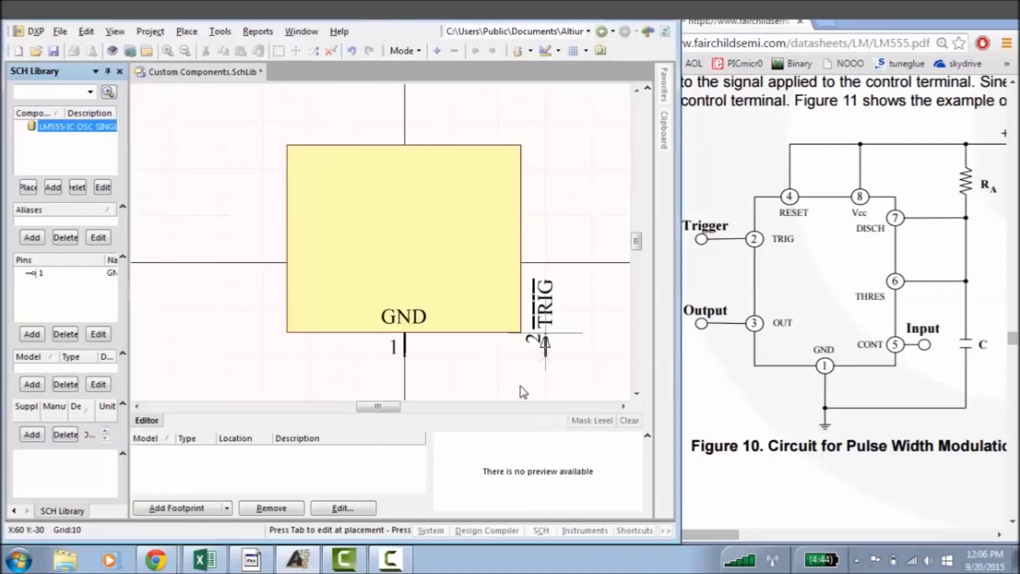
- Rotate the TRIG pin to point left and place it on the body's left edge
{"action": "scroll", "coordinate": [432, 227], "scroll_direction": "down", "scroll_amount": 4}
{"action": "scroll", "coordinate": [421, 223], "scroll_direction": "up", "scroll_amount": 3}
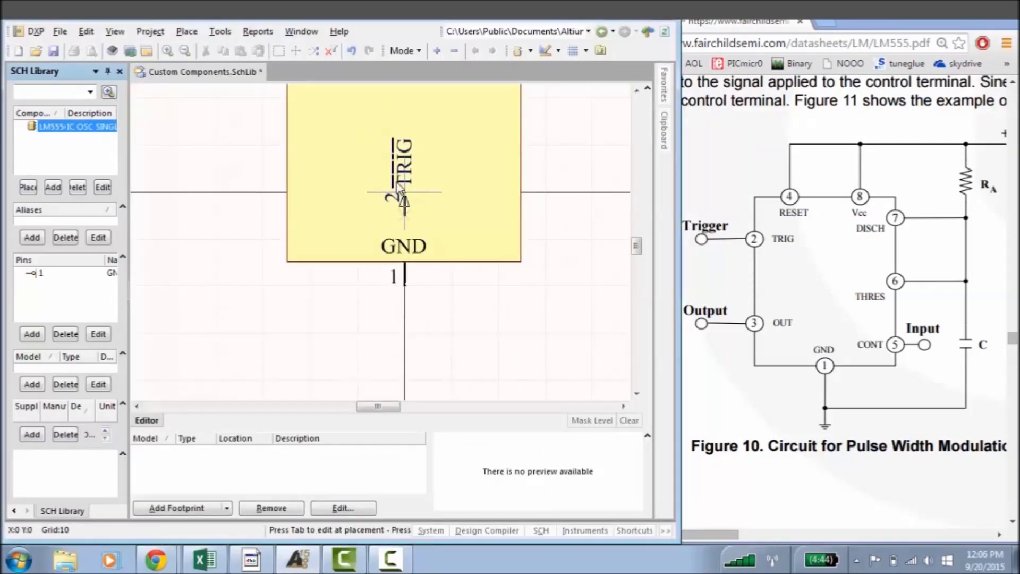
{"action": "key", "text": "space"}
{"action": "key", "text": "space"}
{"action": "key", "text": "space"}
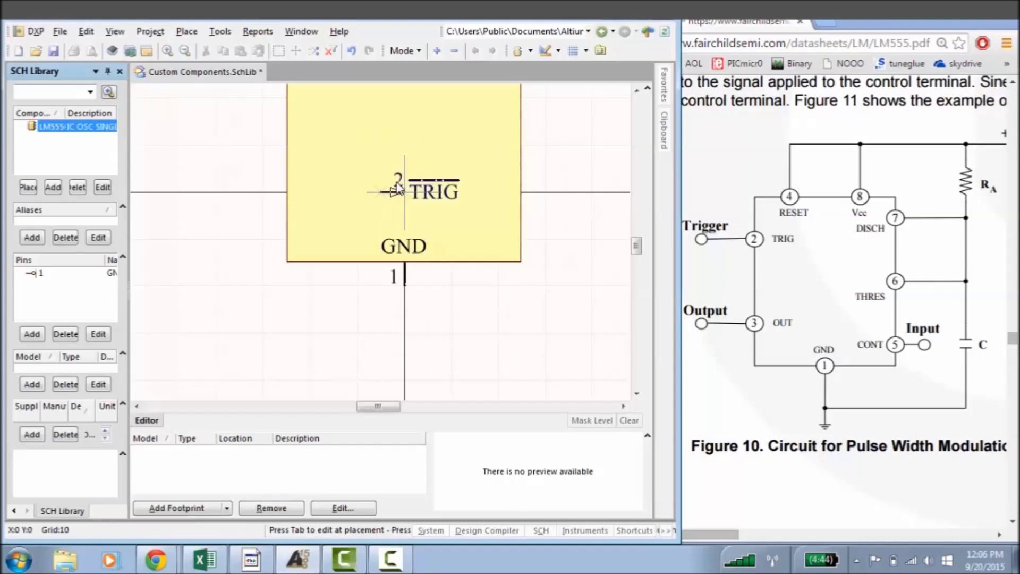
{"action": "scroll", "coordinate": [319, 191], "scroll_direction": "up", "scroll_amount": 3}
{"action": "scroll", "coordinate": [297, 228], "scroll_direction": "down", "scroll_amount": 1}
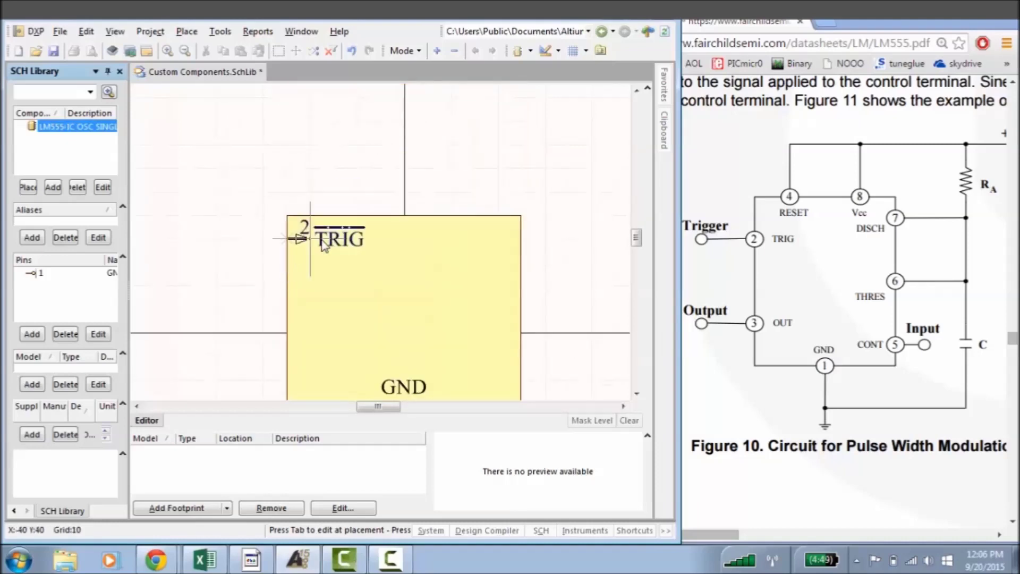
{"action": "left_click", "coordinate": [274, 274]}
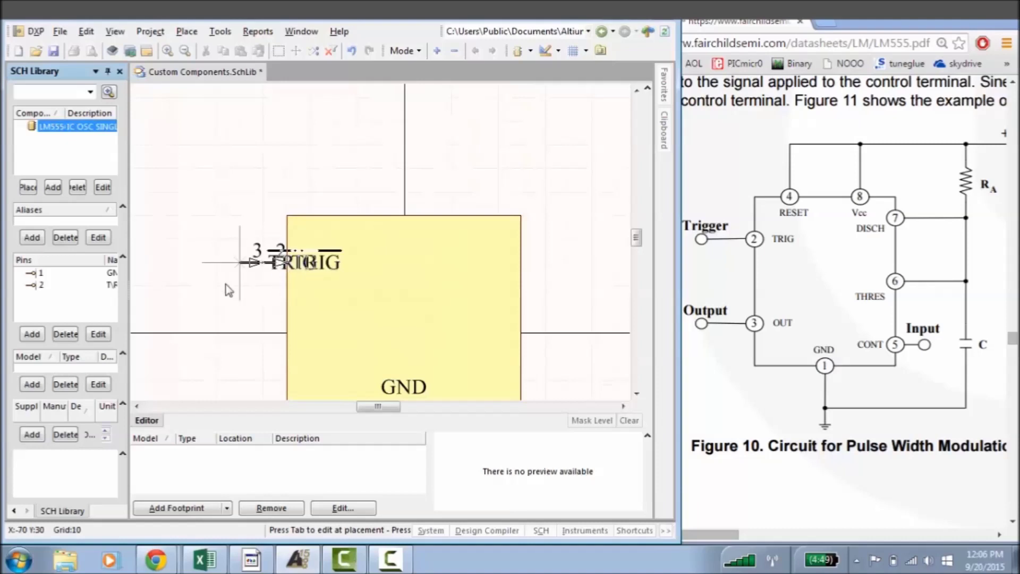
{"action": "right_click", "coordinate": [224, 297]}
{"action": "scroll", "coordinate": [280, 278], "scroll_direction": "down", "scroll_amount": 2}
{"action": "scroll", "coordinate": [303, 262], "scroll_direction": "up", "scroll_amount": 1}
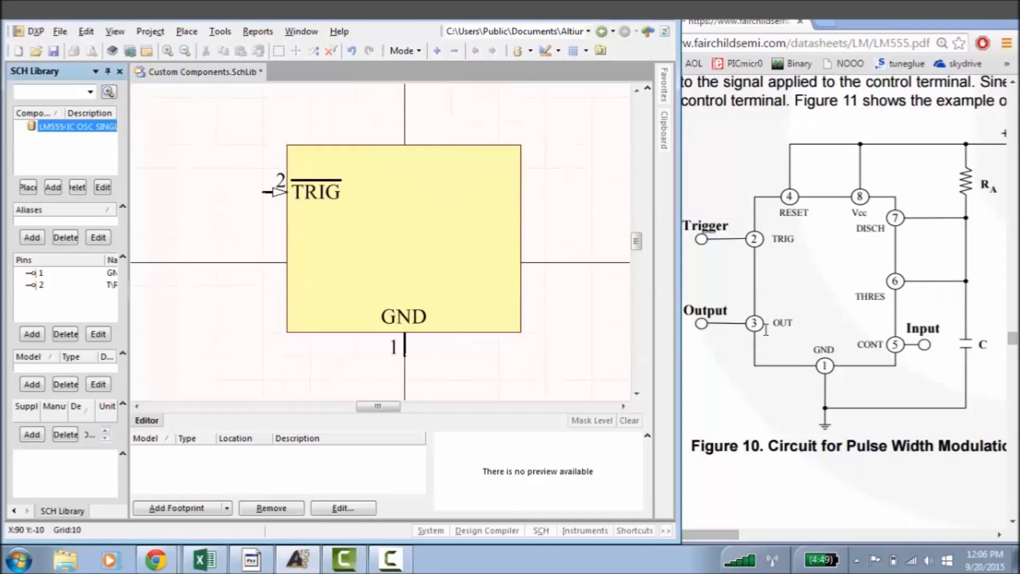
{"action": "key", "text": "p"}
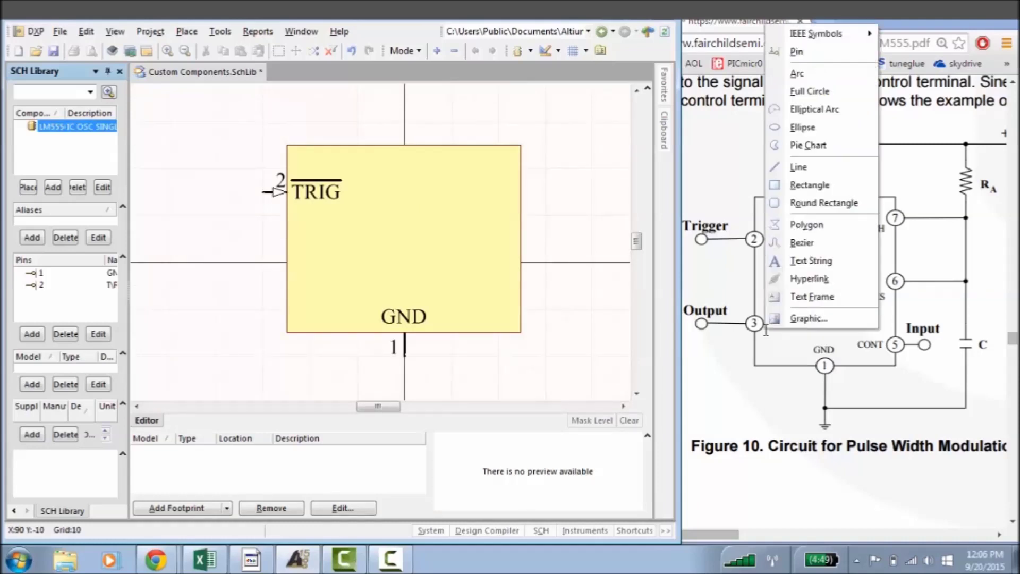
- Add pin 3 as an Output named OUT on the left edge below TRIG
{"action": "key", "text": "p"}
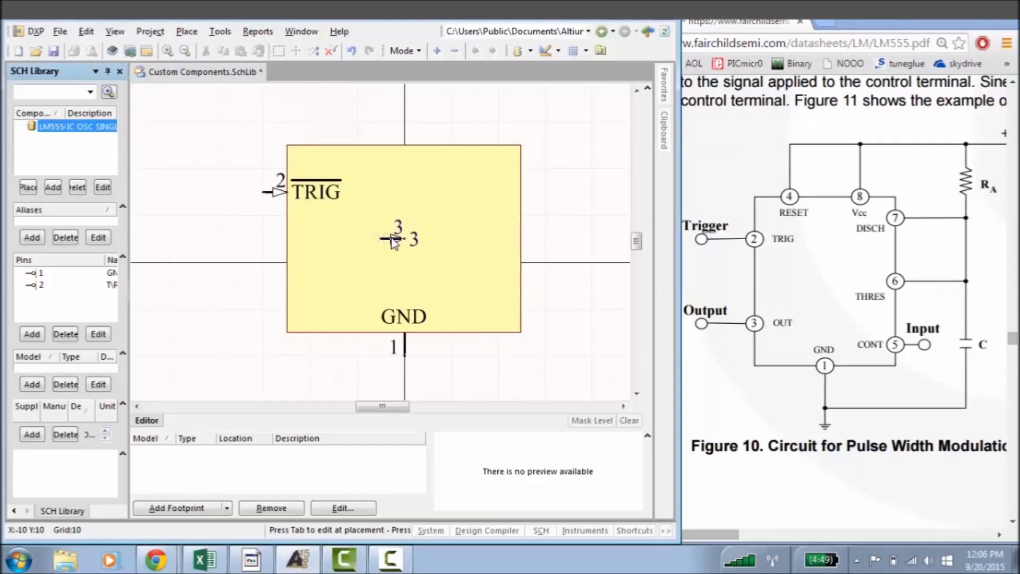
{"action": "key", "text": "Tab"}
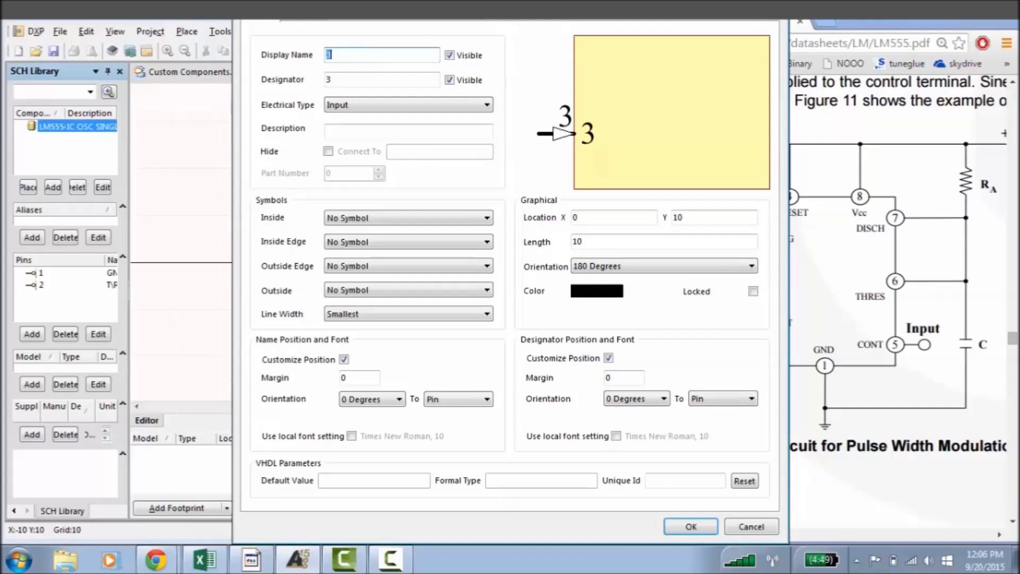
{"action": "left_click_drag", "start_coordinate": [481, 1], "coordinate": [435, 24]}
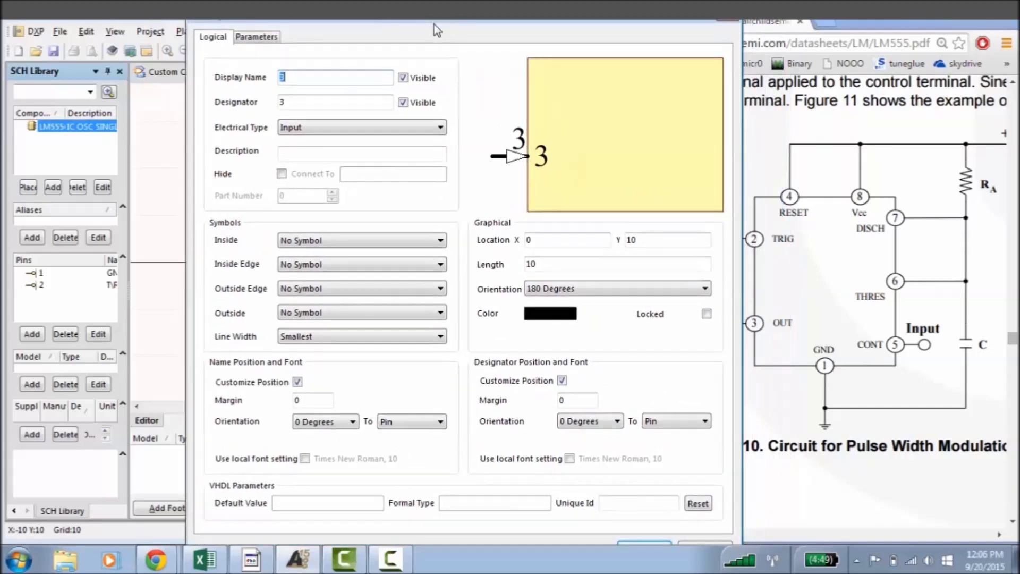
{"action": "type", "text": "OUT"}
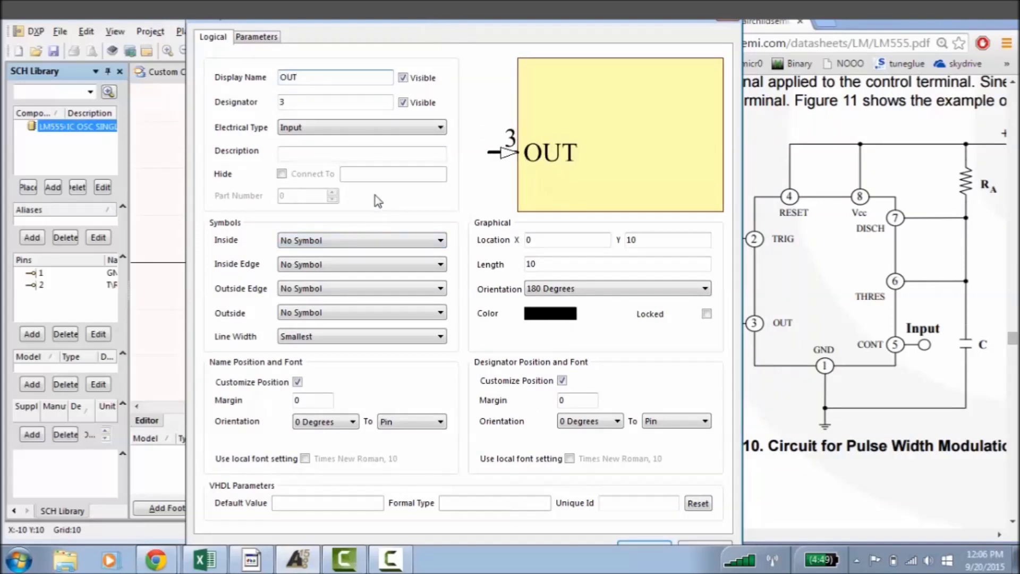
{"action": "left_click", "coordinate": [291, 128]}
{"action": "left_click", "coordinate": [302, 160]}
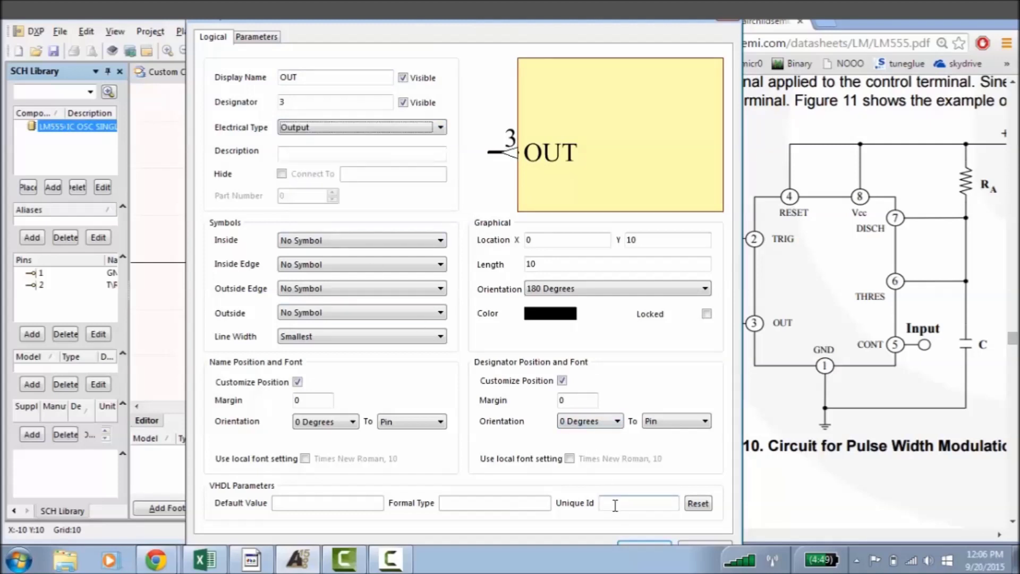
{"action": "key", "text": "Return"}
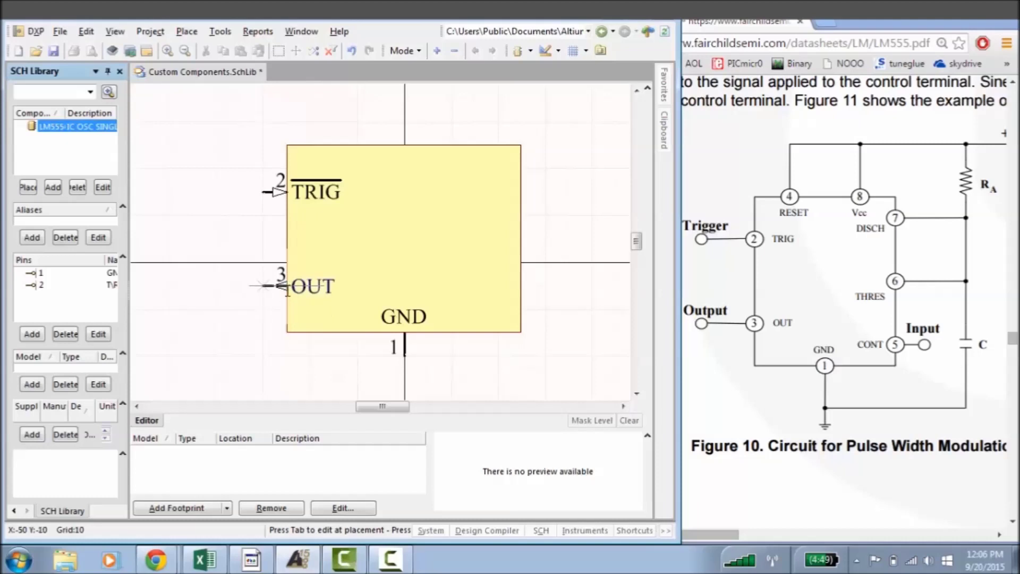
{"action": "left_click", "coordinate": [263, 286]}
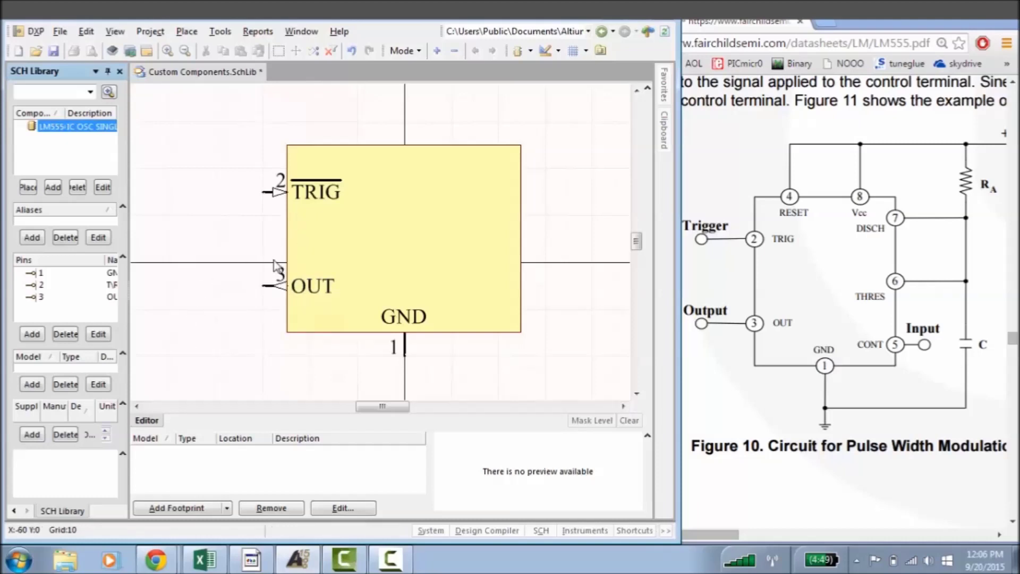
- Name the new pin 4 R\S\T\ so RST shows with an overbar
{"action": "key", "text": "p"}
{"action": "key", "text": "p"}
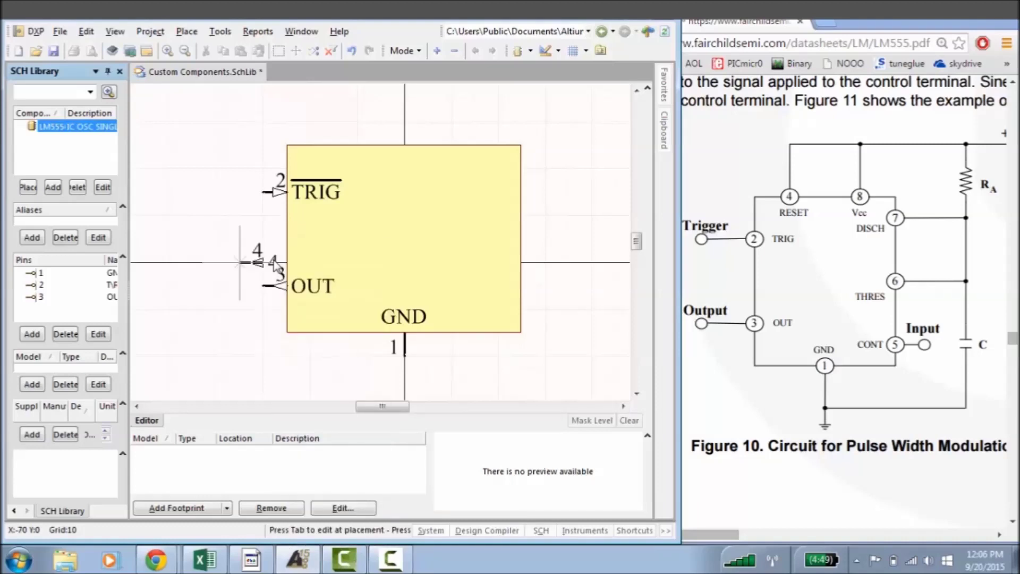
{"action": "key", "text": "Tab"}
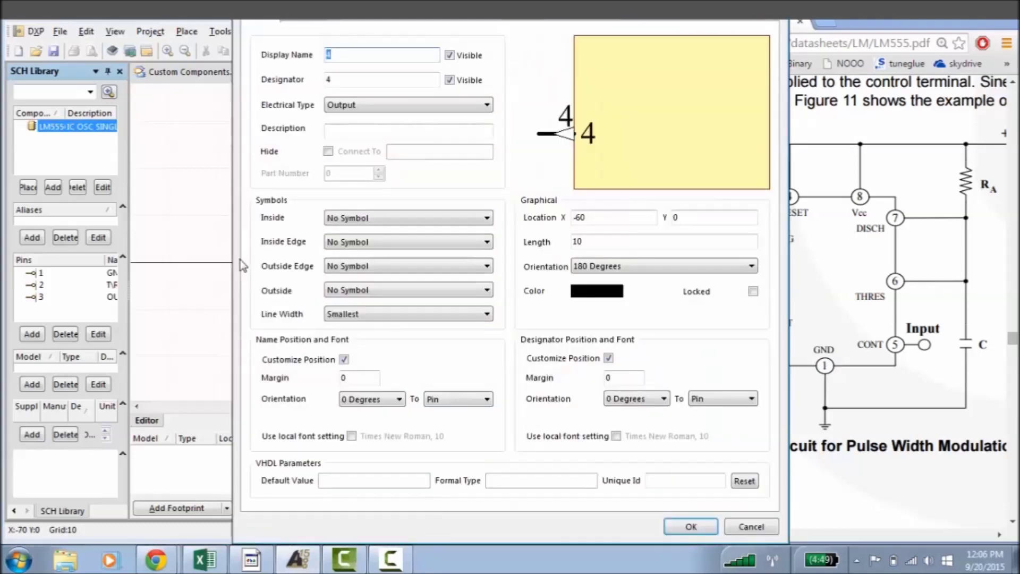
{"action": "type", "text": "RST"}
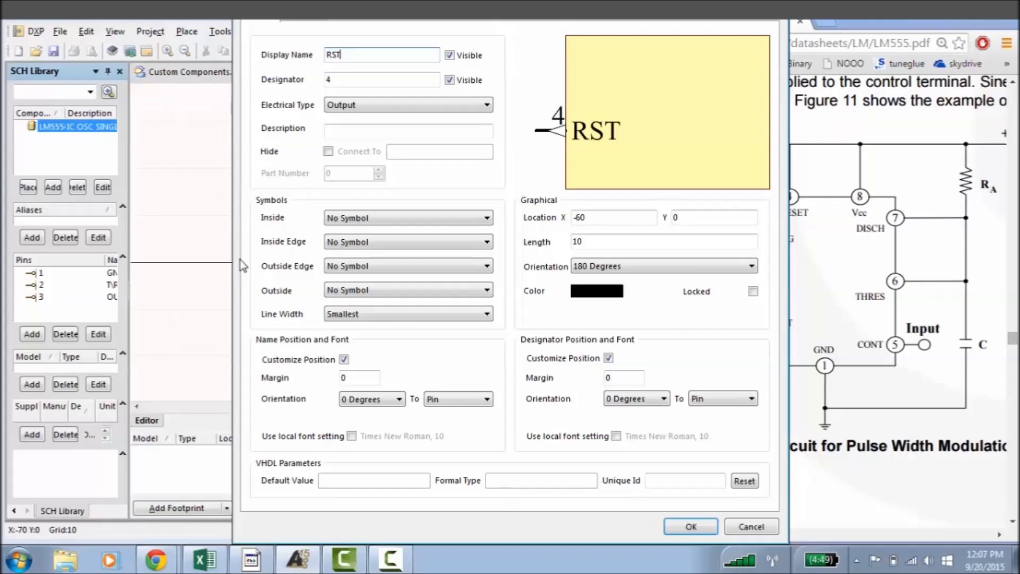
{"action": "key", "text": "BackSpace"}
{"action": "key", "text": "BackSpace"}
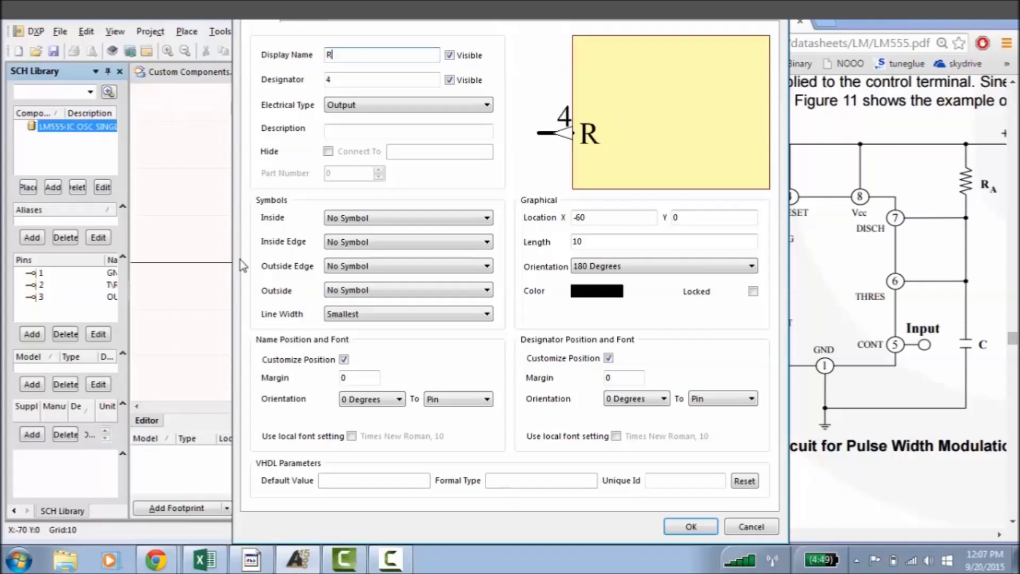
{"action": "type", "text": "\\s\\"}
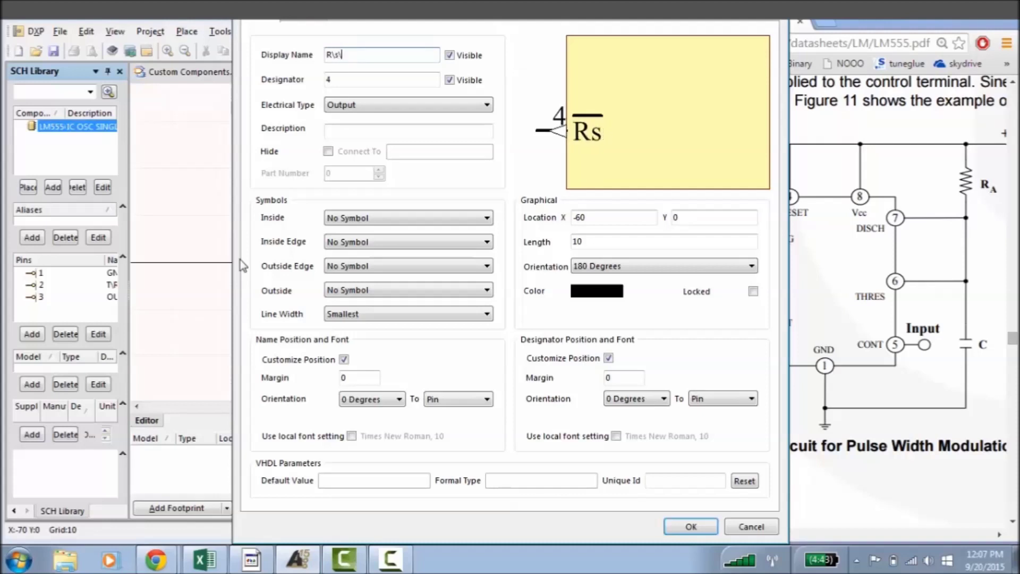
{"action": "key", "text": "BackSpace"}
{"action": "type", "text": "T\\T"}
{"action": "key", "text": "BackSpace"}
{"action": "key", "text": "BackSpace"}
{"action": "key", "text": "BackSpace"}
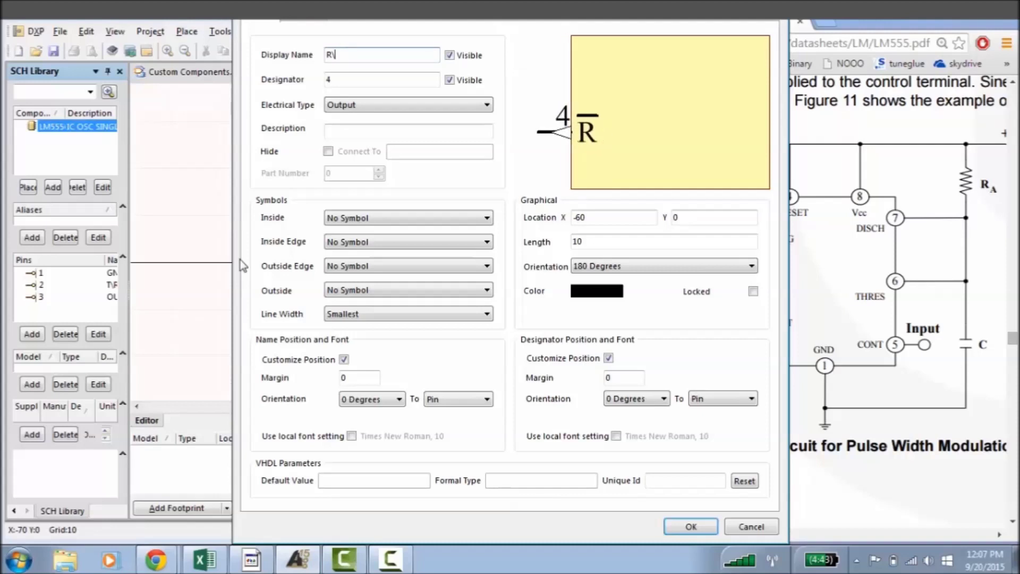
{"action": "type", "text": "S\\T\\"}
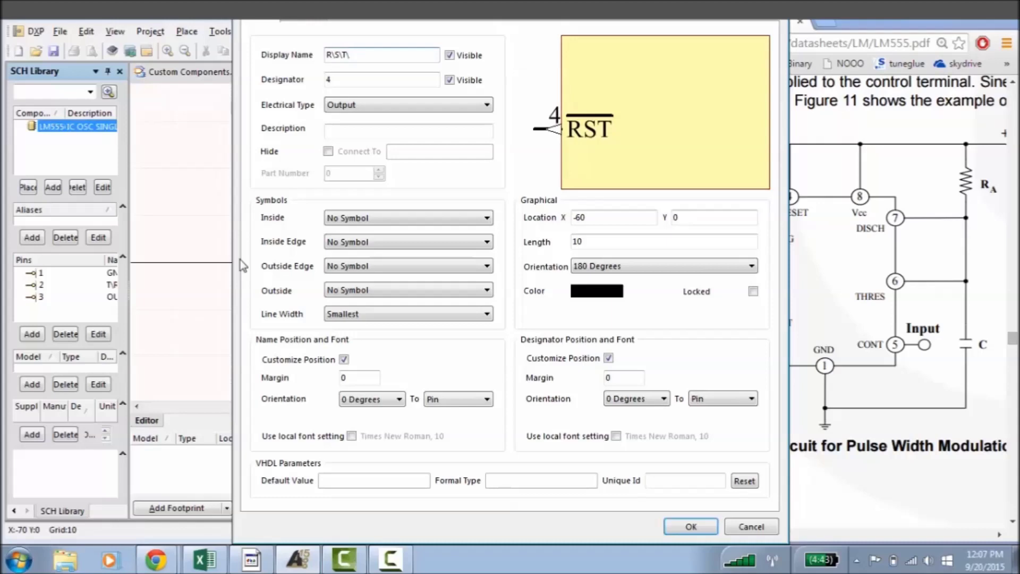
{"action": "key", "text": "Return"}
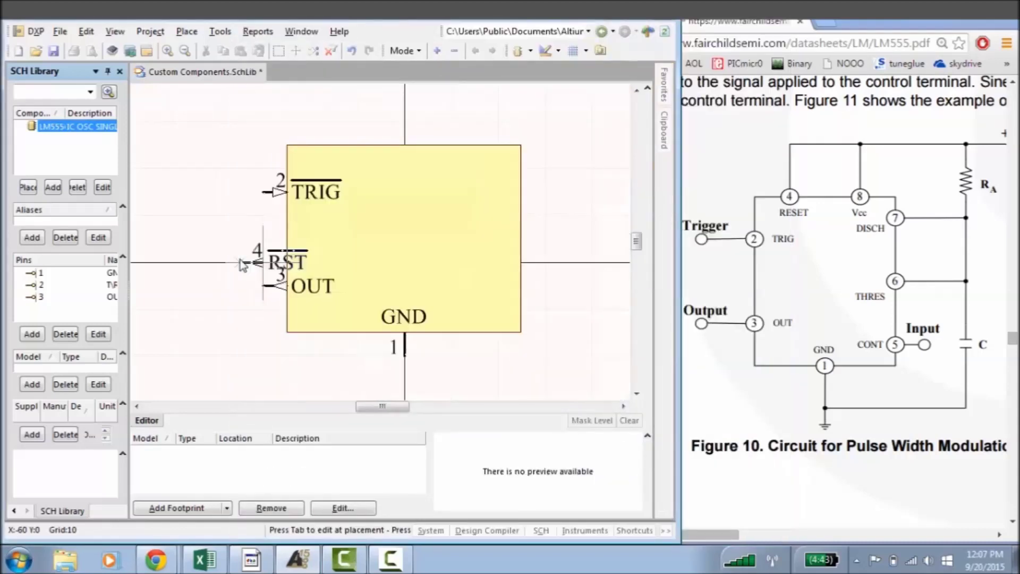
- Make pin 4 an Input and rotate it to point upward
{"action": "key", "text": "Tab"}
{"action": "left_click", "coordinate": [365, 106]}
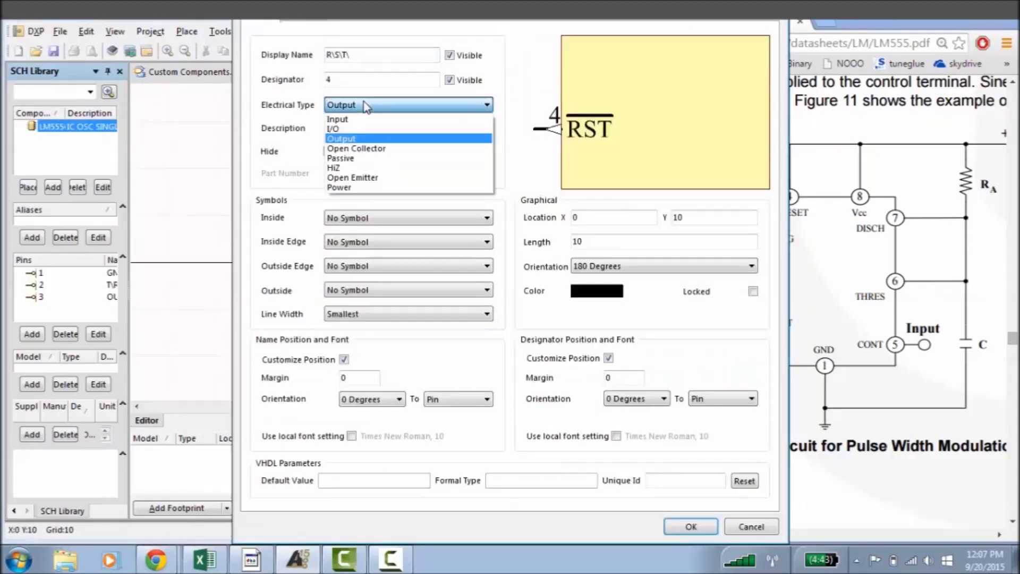
{"action": "left_click", "coordinate": [362, 121]}
{"action": "key", "text": "Return"}
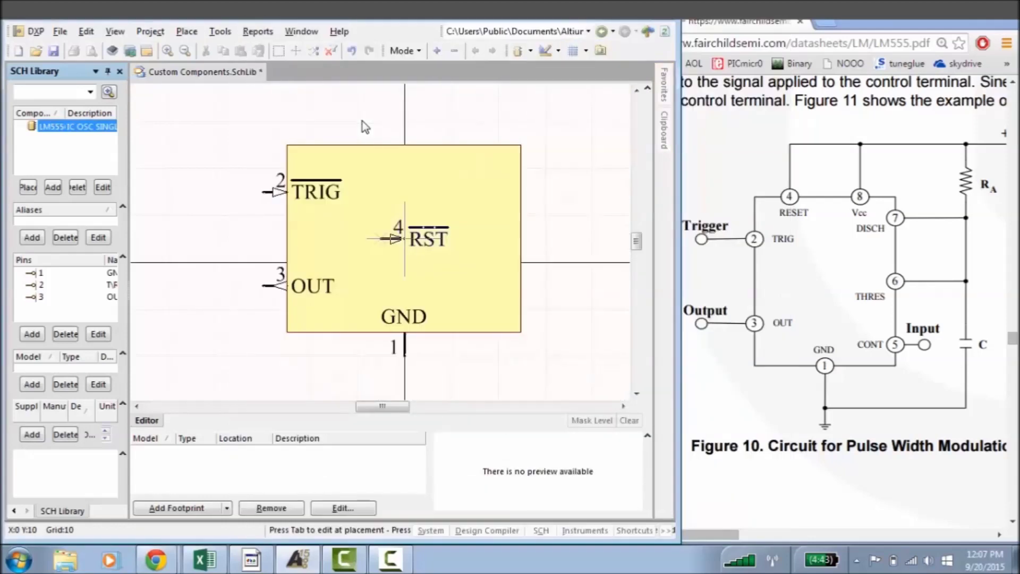
{"action": "key", "text": "space"}
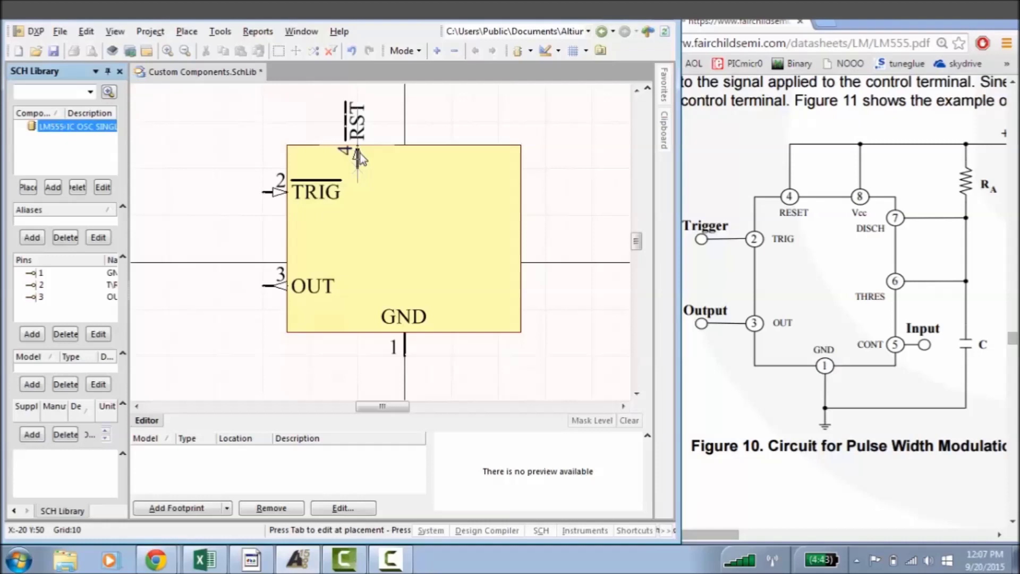
- Turn pin 4's name and designator to 90 Degrees and place it on the top edge
{"action": "key", "text": "Tab"}
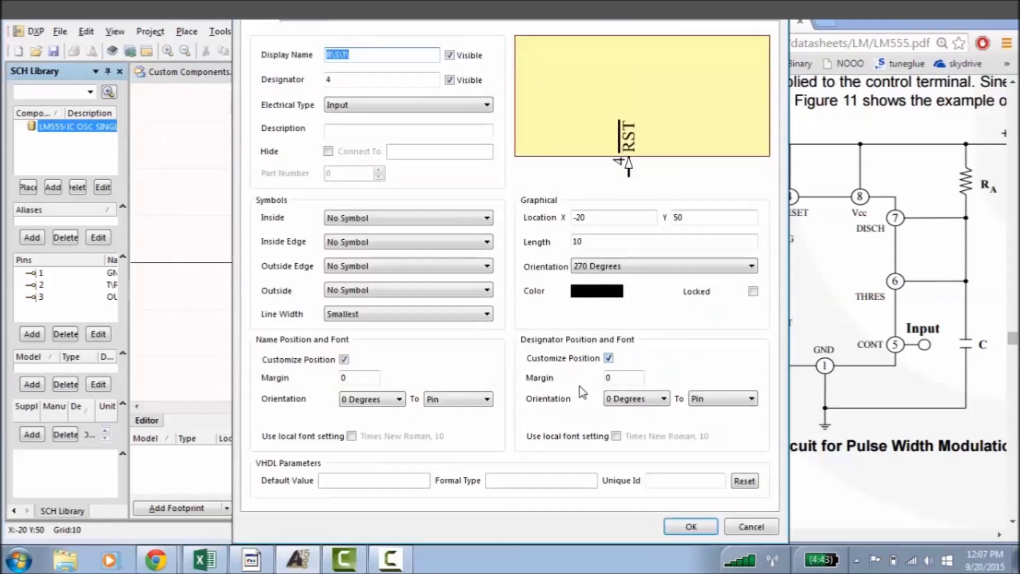
{"action": "left_click", "coordinate": [375, 400]}
{"action": "left_click", "coordinate": [366, 421]}
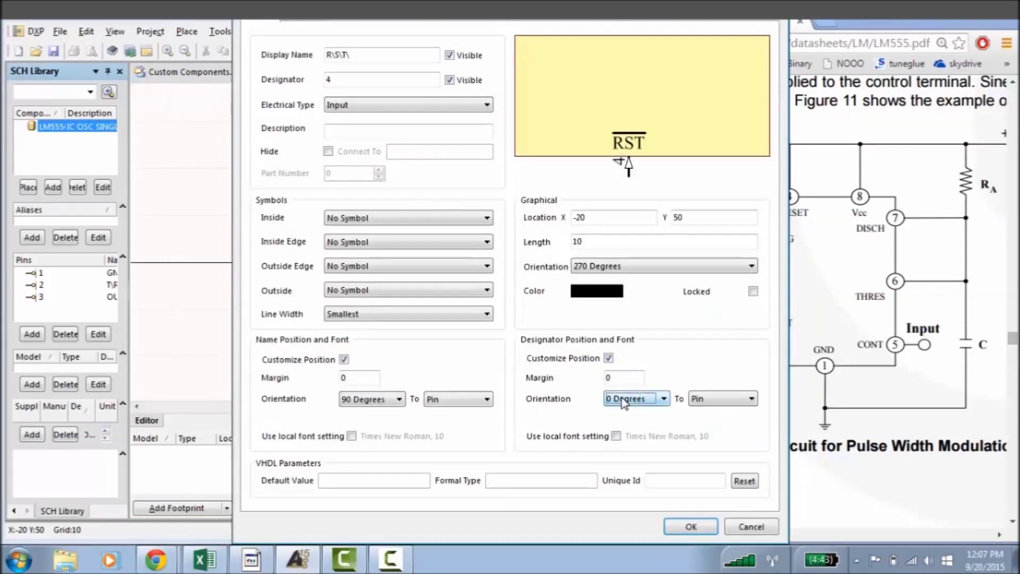
{"action": "left_click", "coordinate": [635, 399]}
{"action": "left_click", "coordinate": [627, 421]}
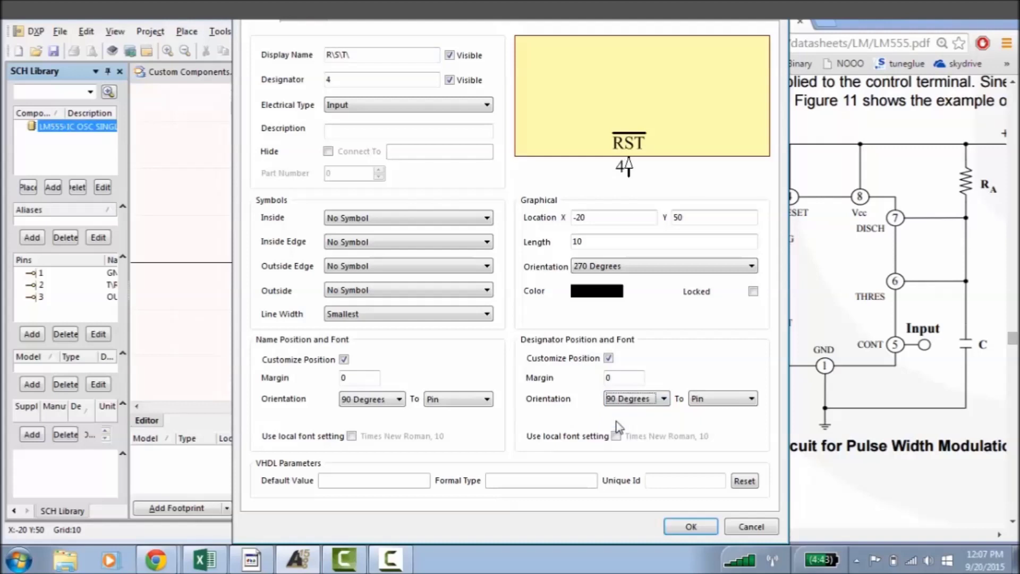
{"action": "left_click", "coordinate": [692, 526]}
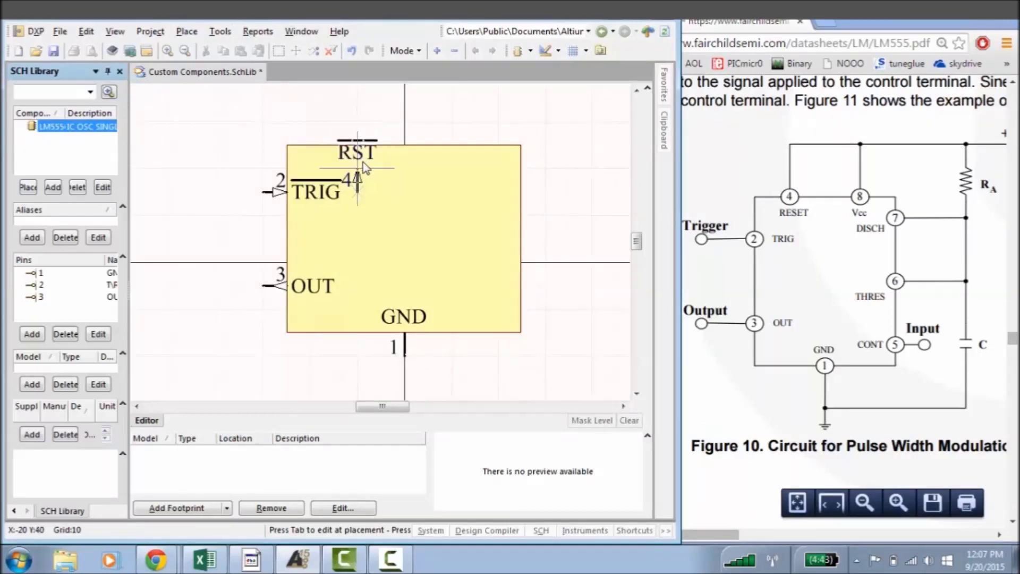
{"action": "left_click", "coordinate": [359, 153]}
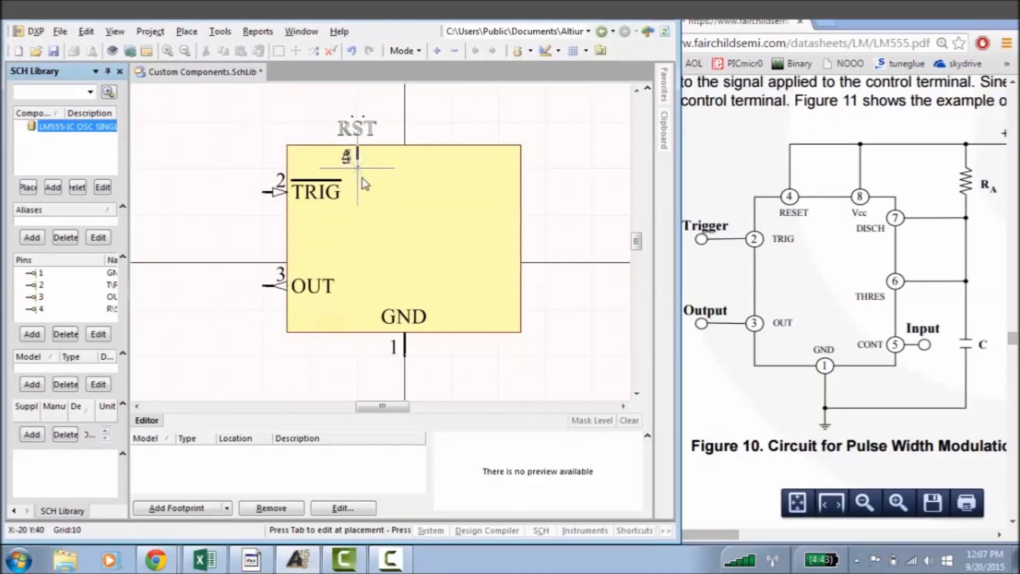
{"action": "key", "text": "Escape"}
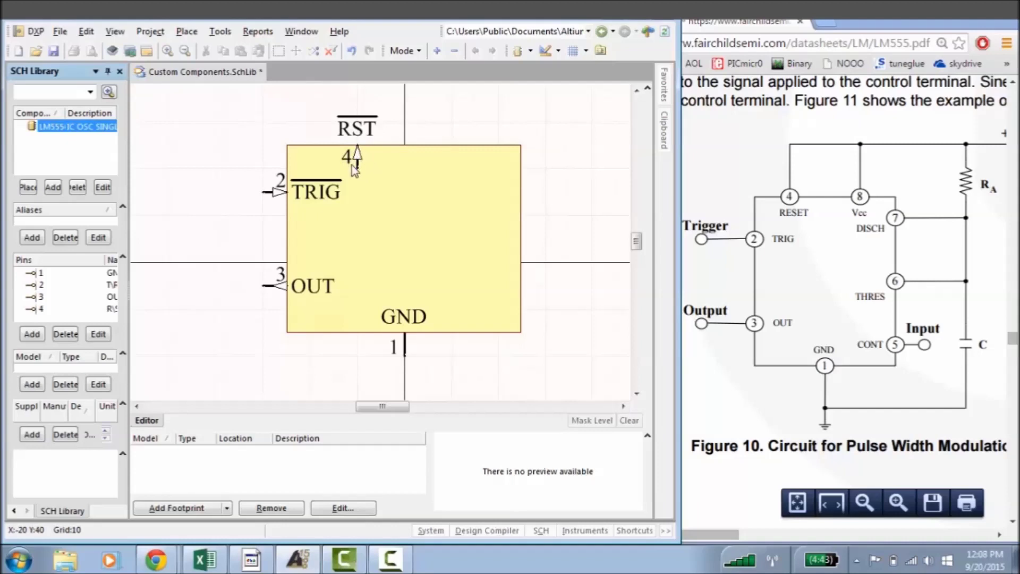
- Move pin 4 onto the symbol's top edge and flip it so RST sits inside the box
{"action": "scroll", "coordinate": [357, 166], "scroll_direction": "up", "scroll_amount": 4, "text": "ctrl"}
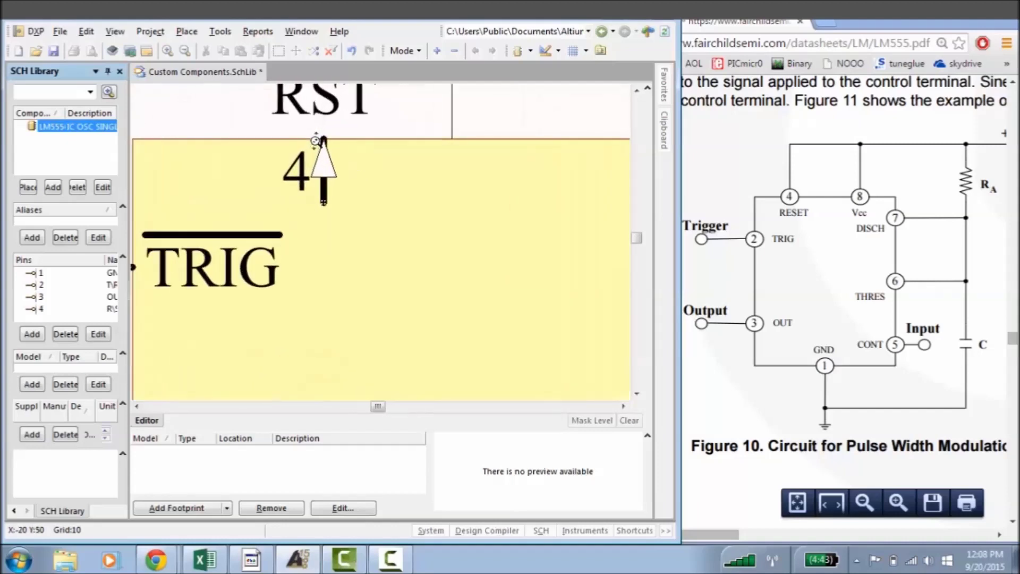
{"action": "scroll", "coordinate": [315, 141], "scroll_direction": "up", "scroll_amount": 3, "text": "ctrl"}
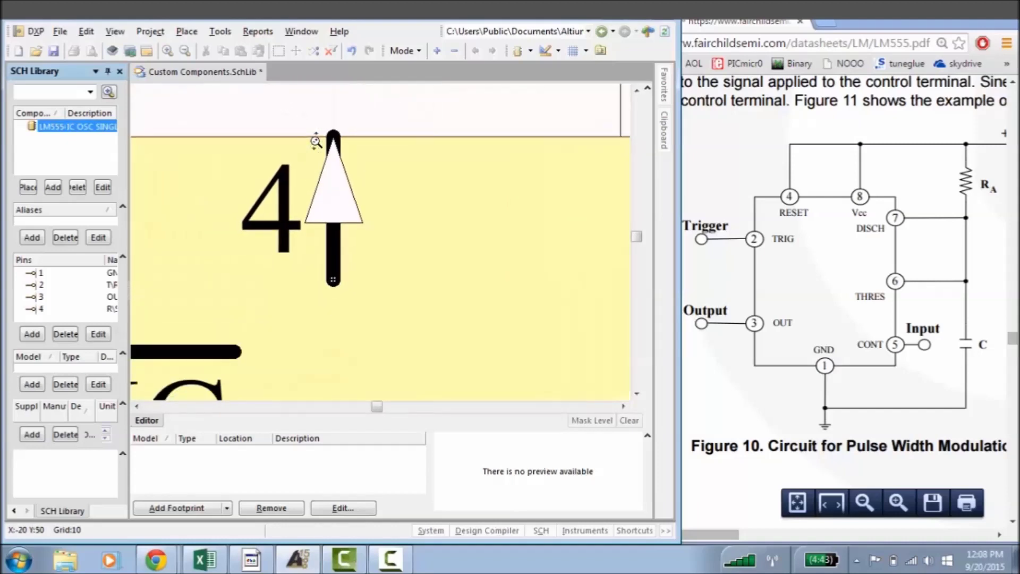
{"action": "scroll", "coordinate": [333, 281], "scroll_direction": "up", "scroll_amount": 3, "text": "ctrl"}
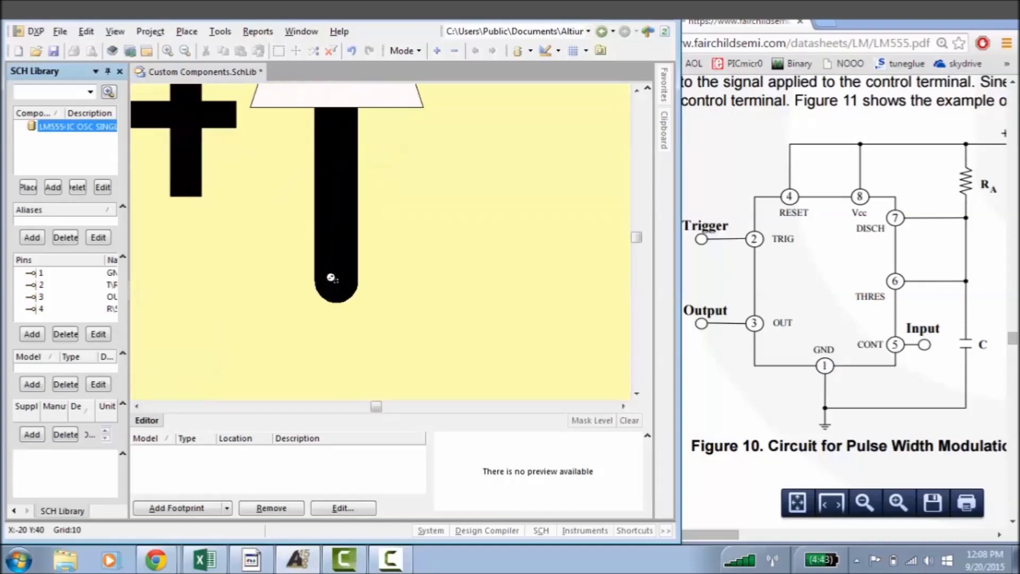
{"action": "scroll", "coordinate": [335, 282], "scroll_direction": "down", "scroll_amount": 3, "text": "ctrl"}
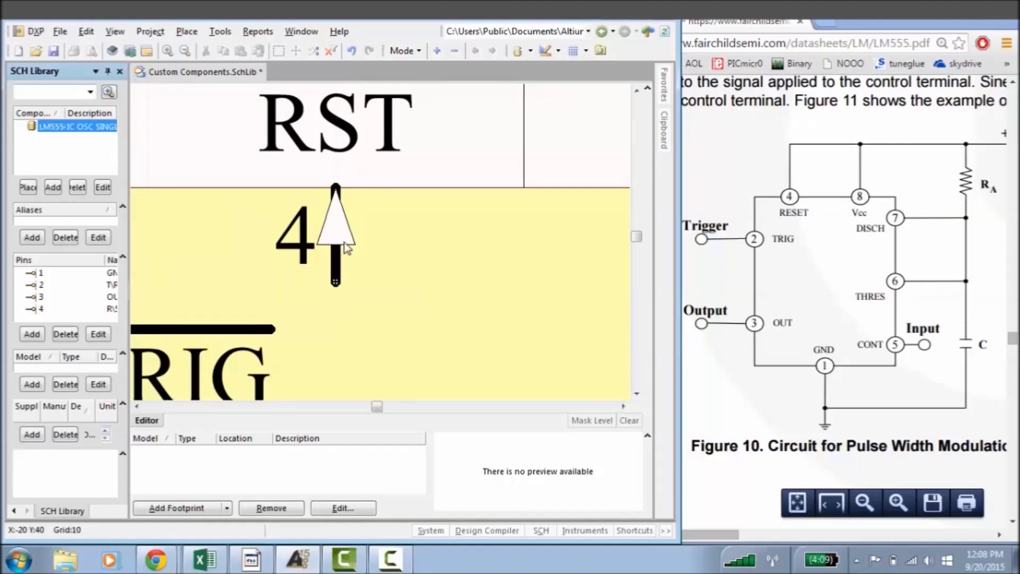
{"action": "scroll", "coordinate": [340, 228], "scroll_direction": "down", "scroll_amount": 4, "text": "ctrl"}
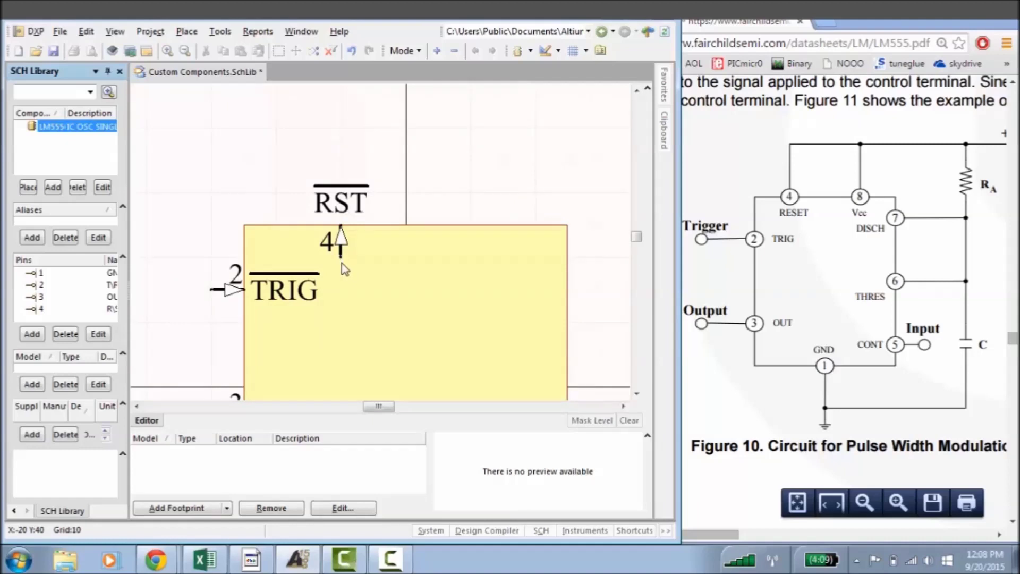
{"action": "scroll", "coordinate": [342, 263], "scroll_direction": "up", "scroll_amount": 6, "text": "ctrl"}
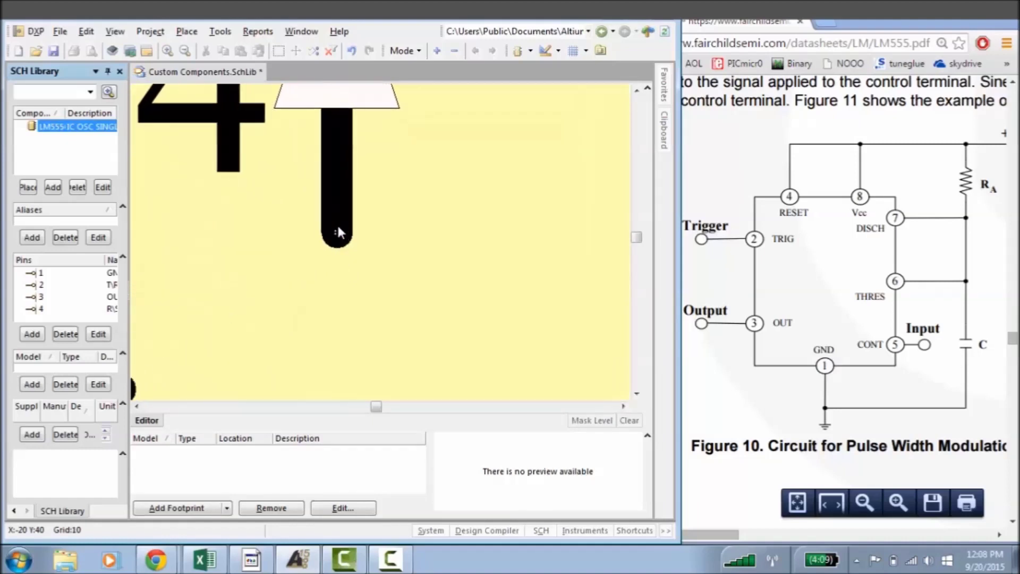
{"action": "scroll", "coordinate": [337, 229], "scroll_direction": "down", "scroll_amount": 5, "text": "ctrl"}
{"action": "scroll", "coordinate": [337, 228], "scroll_direction": "down", "scroll_amount": 1, "text": "ctrl"}
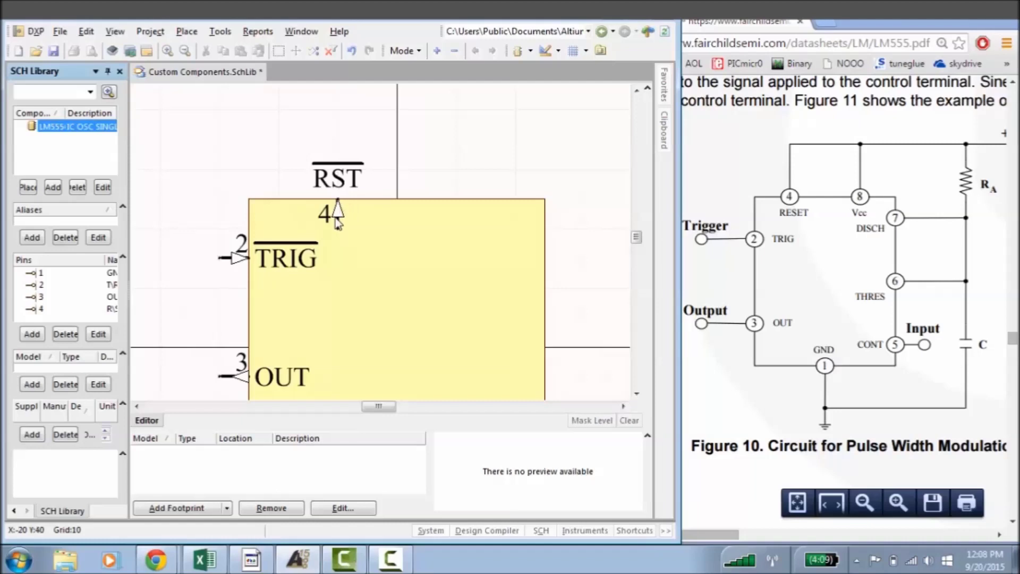
{"action": "left_click_drag", "start_coordinate": [338, 203], "coordinate": [338, 177]}
{"action": "key", "text": "space"}
{"action": "key", "text": "space"}
{"action": "key", "text": "space"}
{"action": "key", "text": "space"}
{"action": "key", "text": "space"}
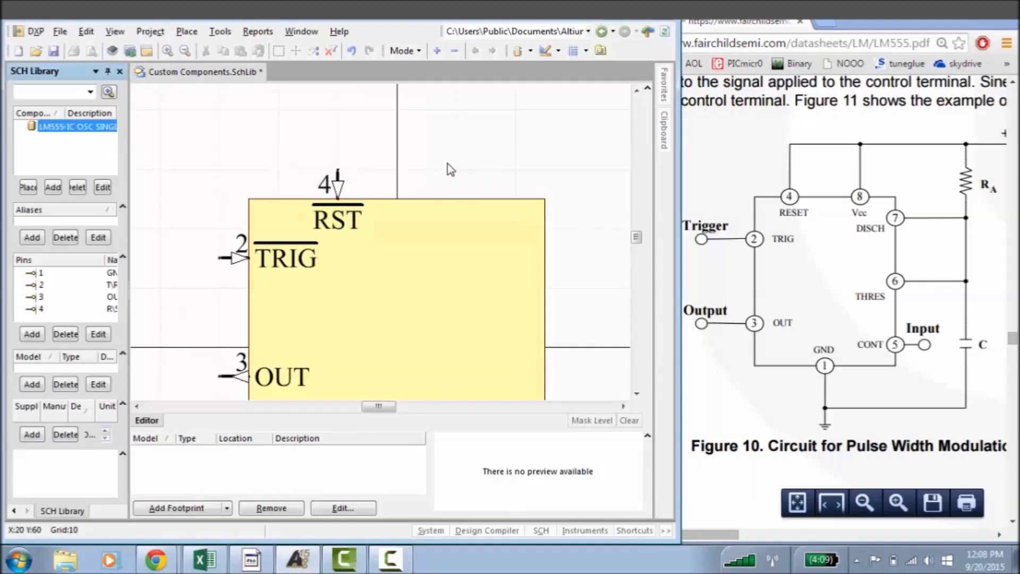
{"action": "key", "text": "p"}
{"action": "key", "text": "p"}
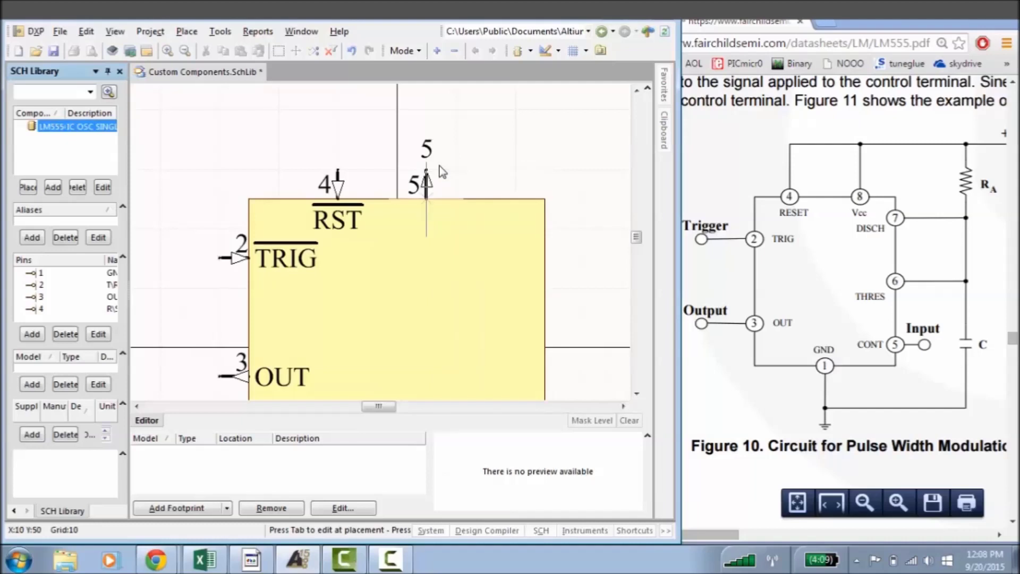
- Name pin 5 CTL with pin name and number orientations both set to 0 Degrees
{"action": "key", "text": "Tab"}
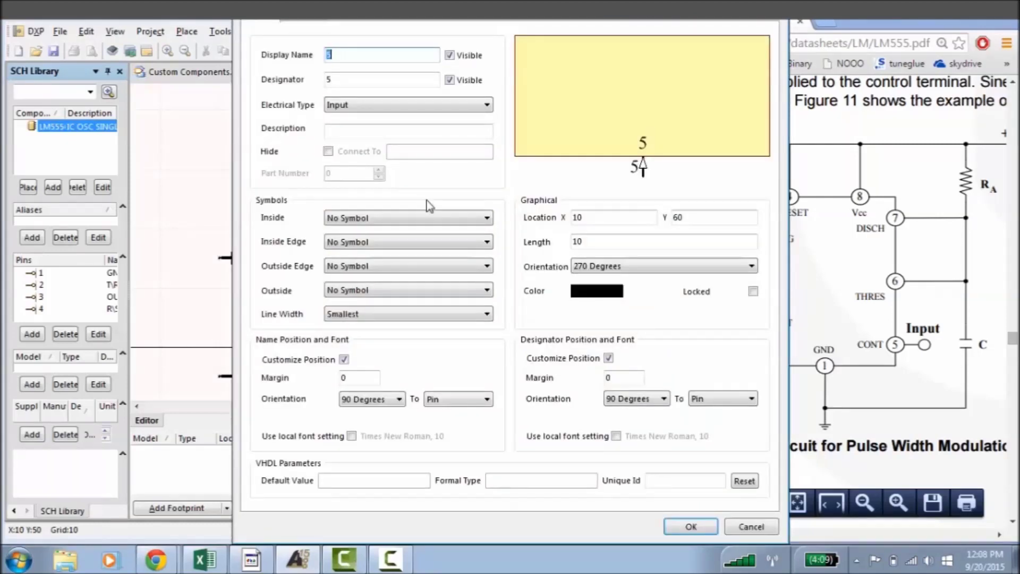
{"action": "type", "text": "CTL"}
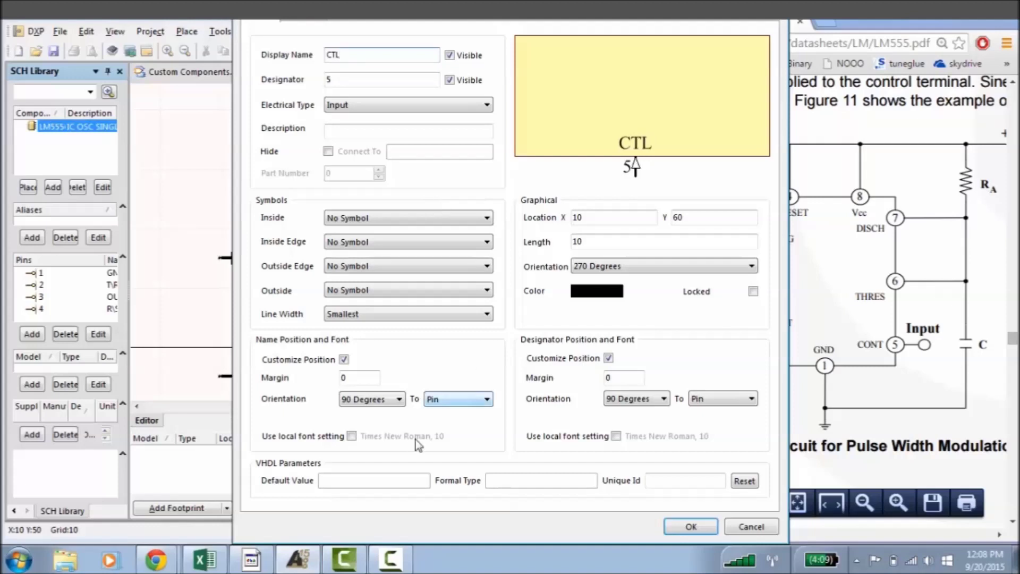
{"action": "left_click", "coordinate": [371, 399]}
{"action": "left_click", "coordinate": [371, 413]}
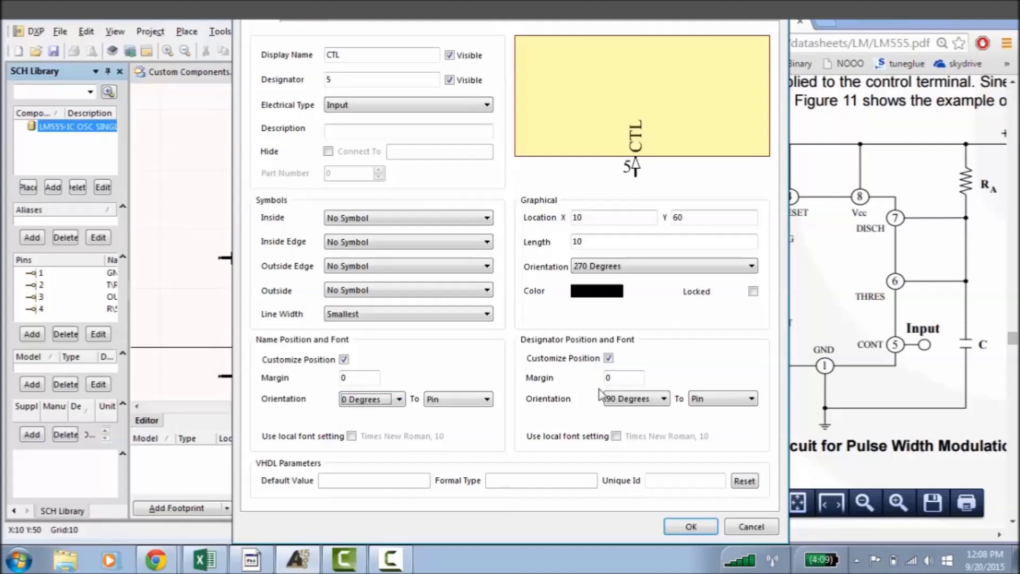
{"action": "left_click", "coordinate": [618, 400]}
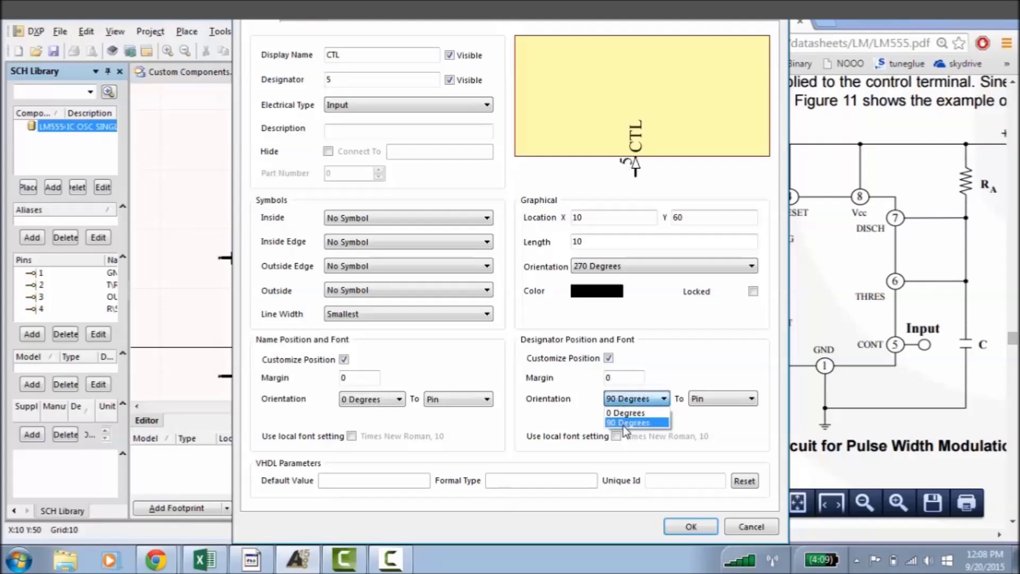
{"action": "left_click", "coordinate": [623, 426]}
{"action": "left_click", "coordinate": [623, 400]}
{"action": "left_click", "coordinate": [625, 413]}
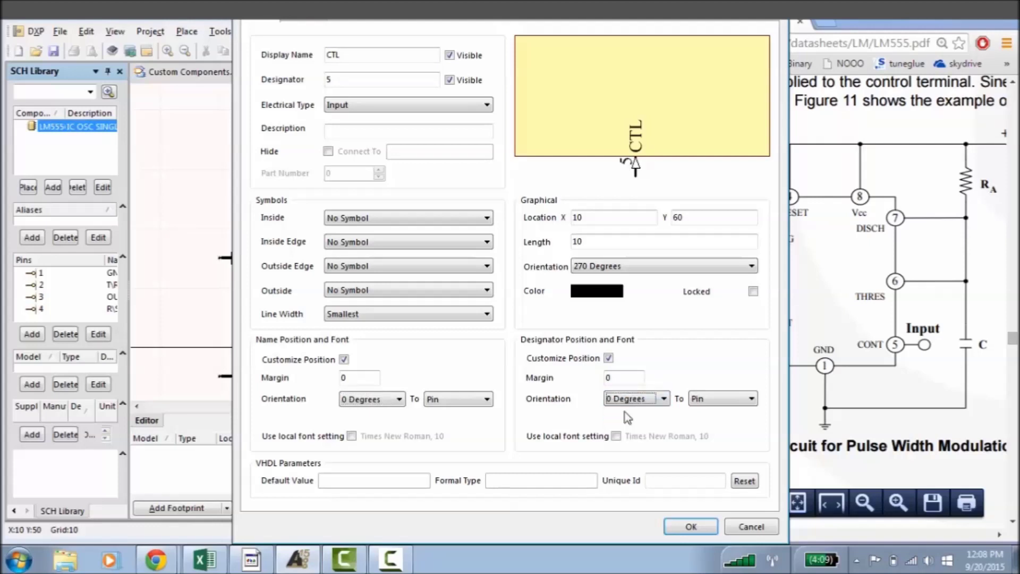
{"action": "key", "text": "Return"}
- Rotate the CTL pin horizontal and place it on the symbol's right edge
{"action": "key", "text": "space"}
{"action": "scroll", "coordinate": [510, 228], "scroll_direction": "down", "scroll_amount": 3}
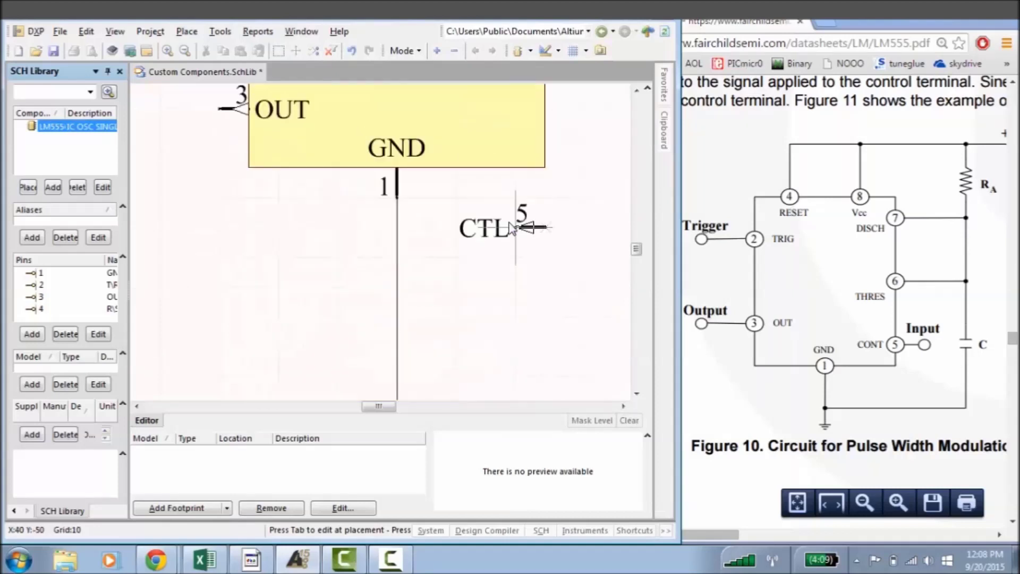
{"action": "scroll", "coordinate": [510, 223], "scroll_direction": "up", "scroll_amount": 2}
{"action": "scroll", "coordinate": [508, 220], "scroll_direction": "down", "scroll_amount": 1}
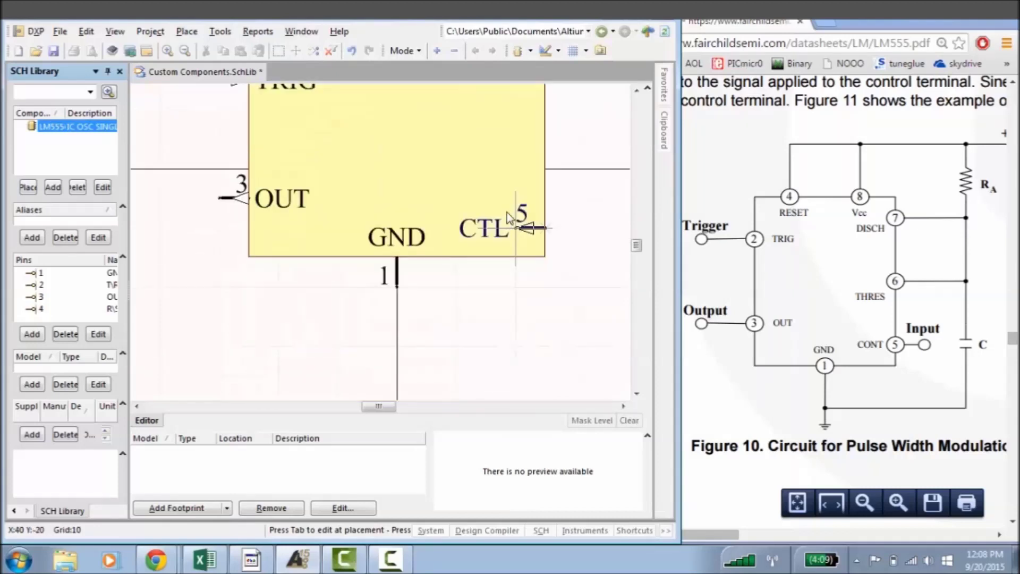
{"action": "left_click", "coordinate": [546, 211]}
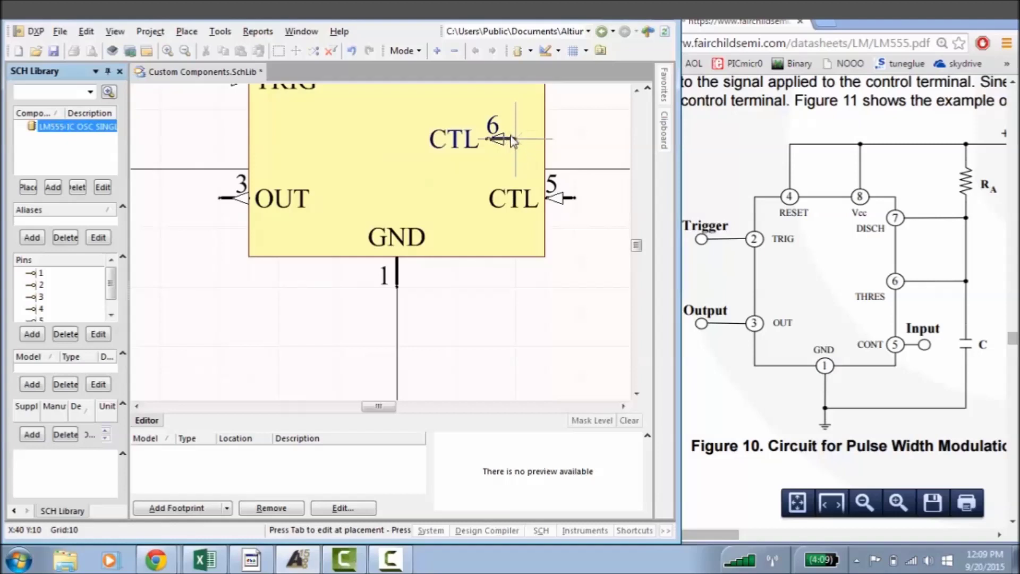
- Rename pin 6 to THR and set its electrical type to Passive
{"action": "scroll", "coordinate": [514, 139], "scroll_direction": "up", "scroll_amount": 2}
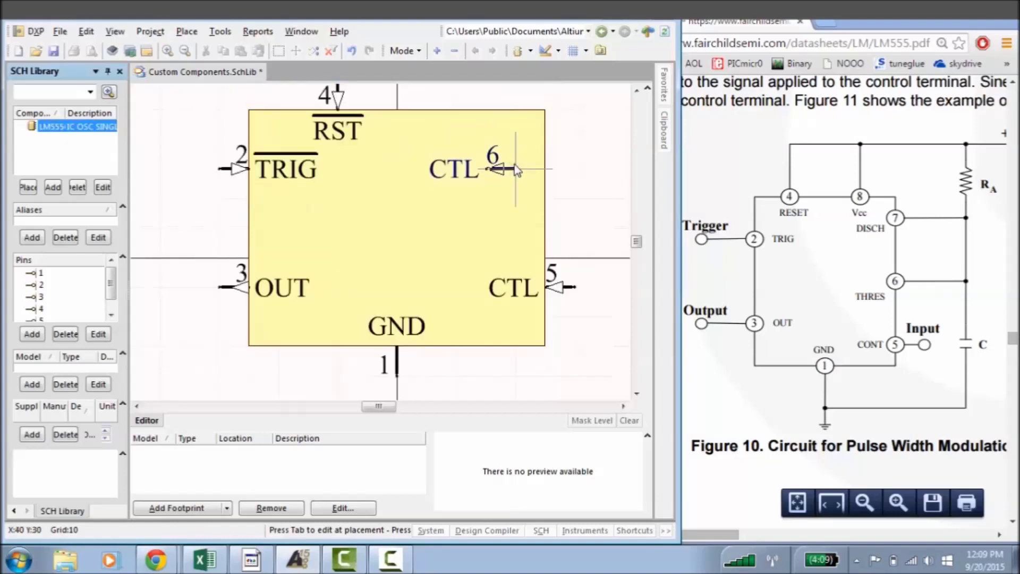
{"action": "scroll", "coordinate": [515, 184], "scroll_direction": "down", "scroll_amount": 1}
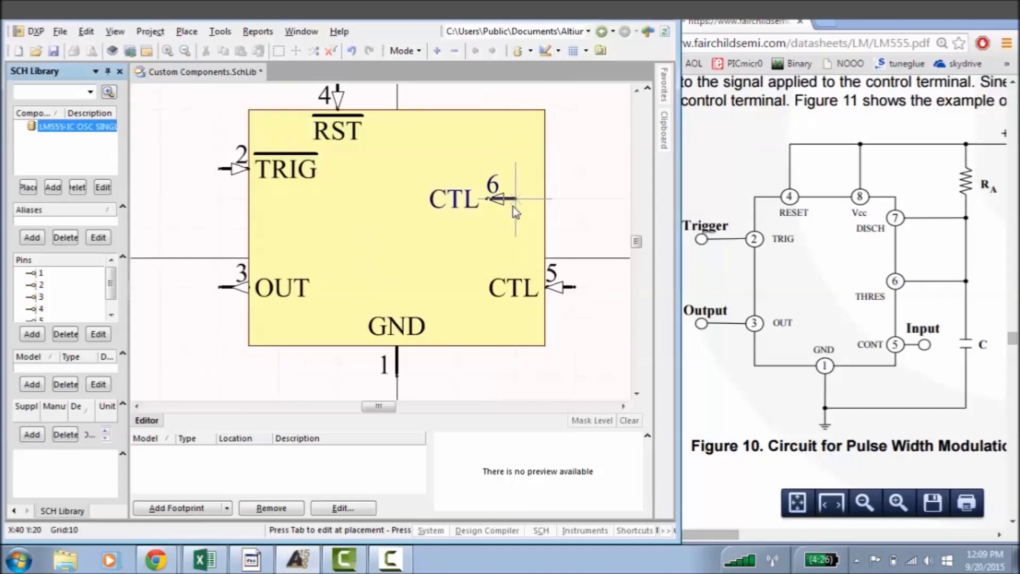
{"action": "key", "text": "Tab"}
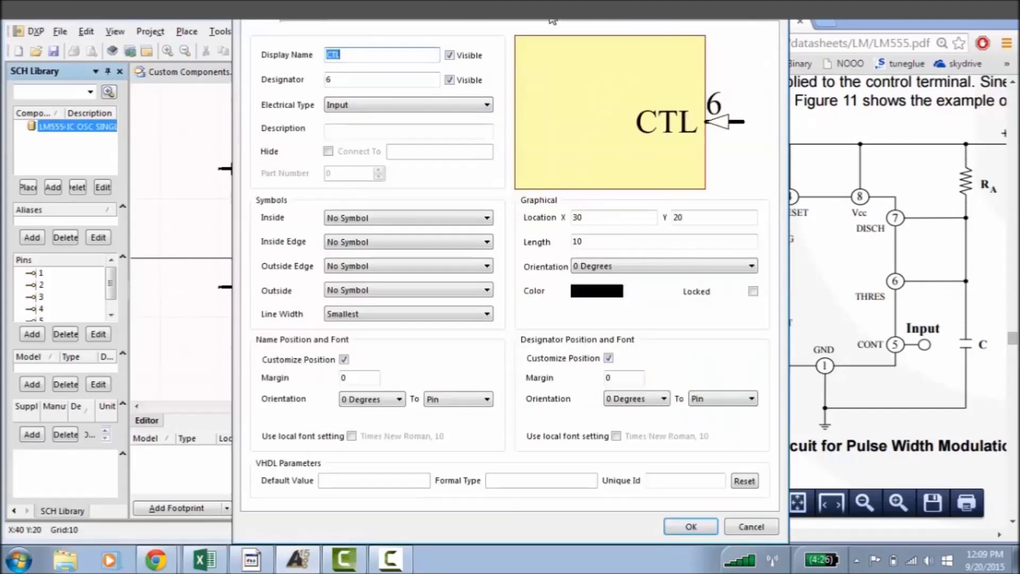
{"action": "type", "text": "THR"}
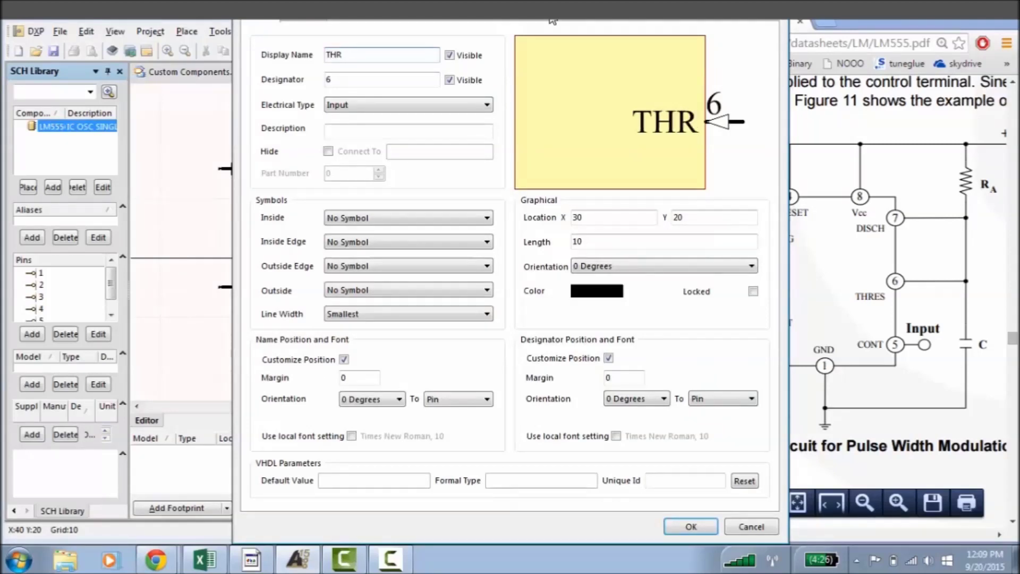
{"action": "key", "text": "Return"}
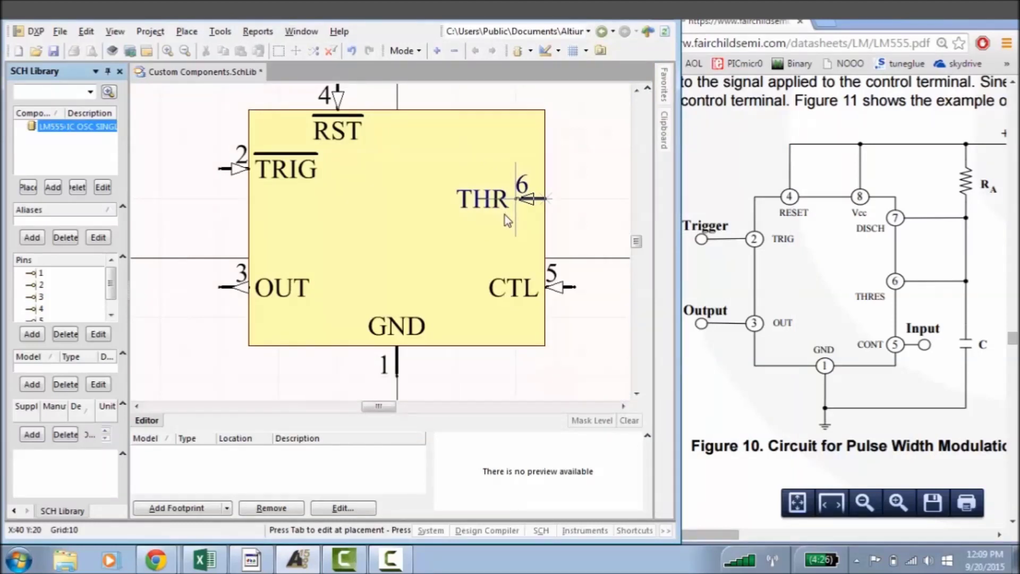
{"action": "key", "text": "Tab"}
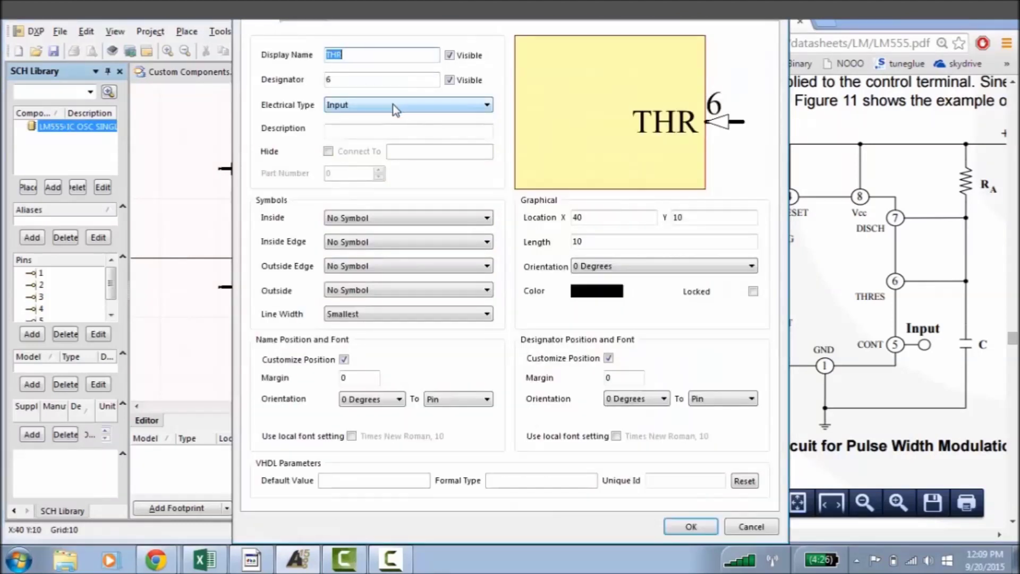
{"action": "left_click", "coordinate": [393, 104]}
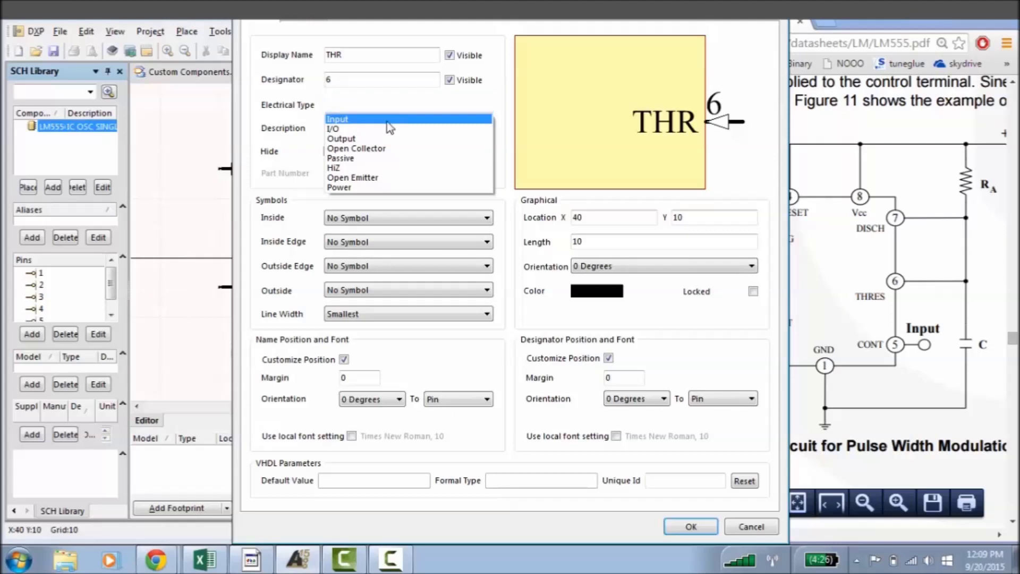
{"action": "left_click", "coordinate": [387, 158]}
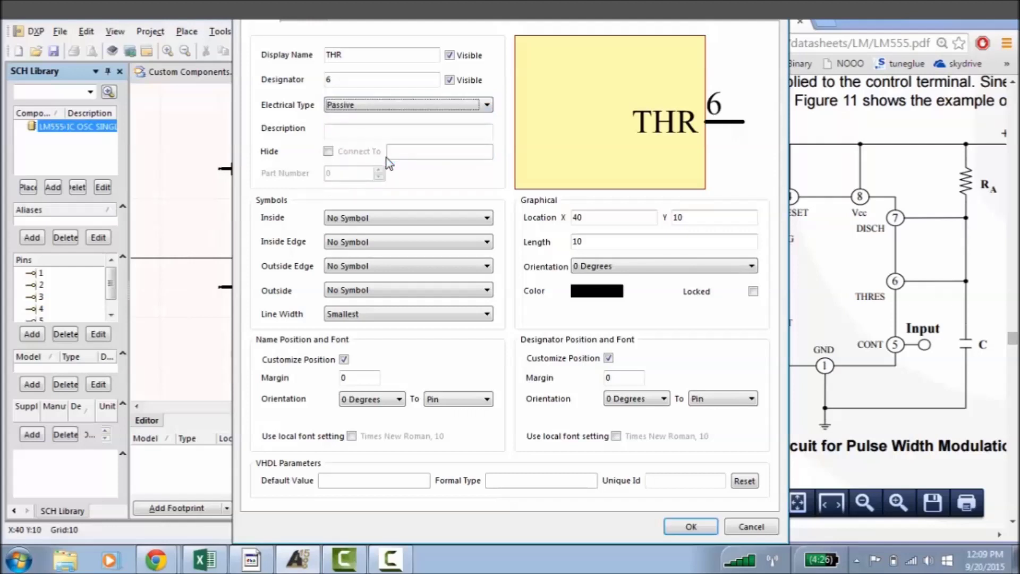
{"action": "left_click", "coordinate": [698, 527]}
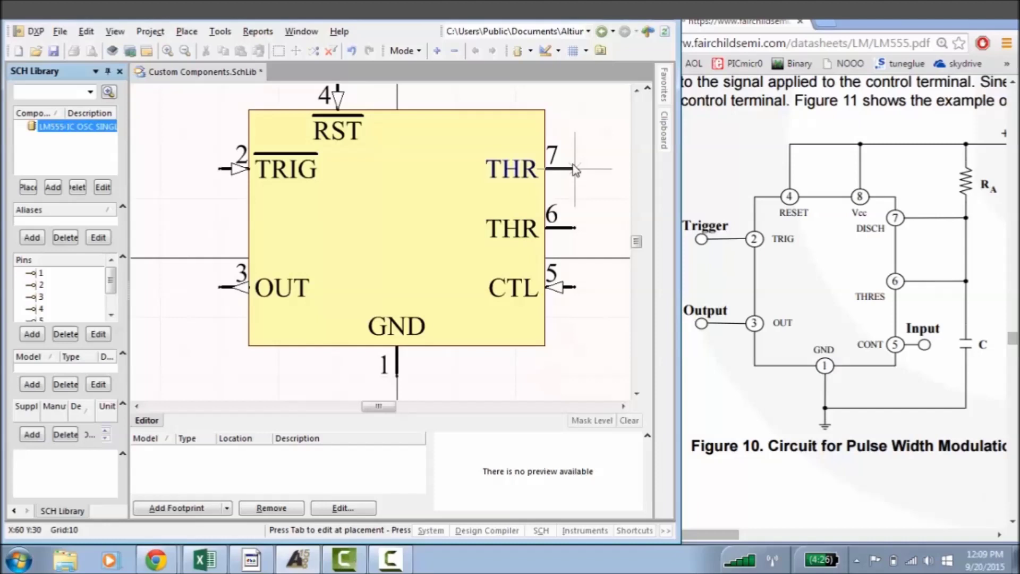
- Name pin 7 DIS and place it above THR on the right edge
{"action": "key", "text": "Tab"}
{"action": "type", "text": "DIS"}
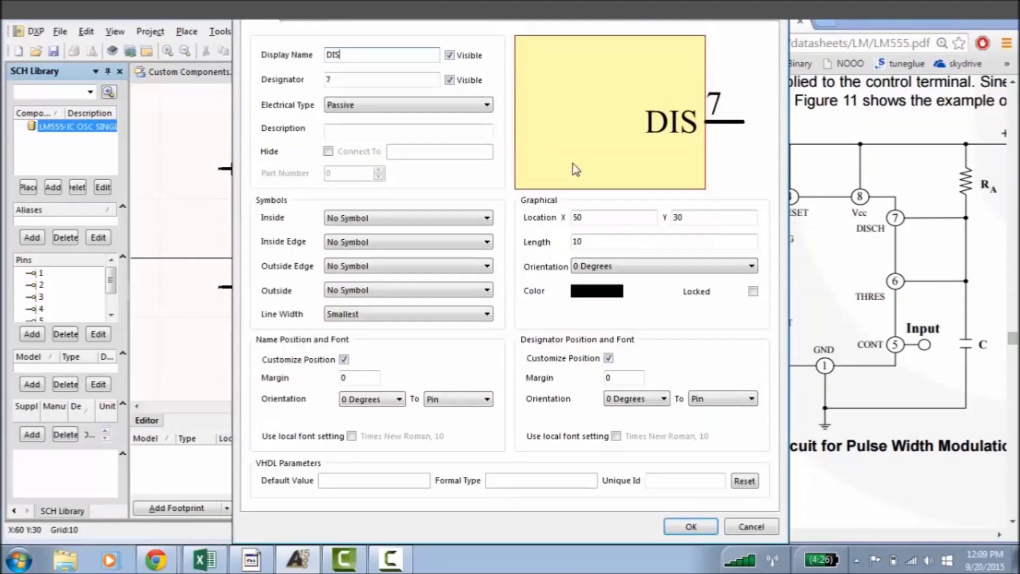
{"action": "key", "text": "Return"}
{"action": "left_click", "coordinate": [573, 164]}
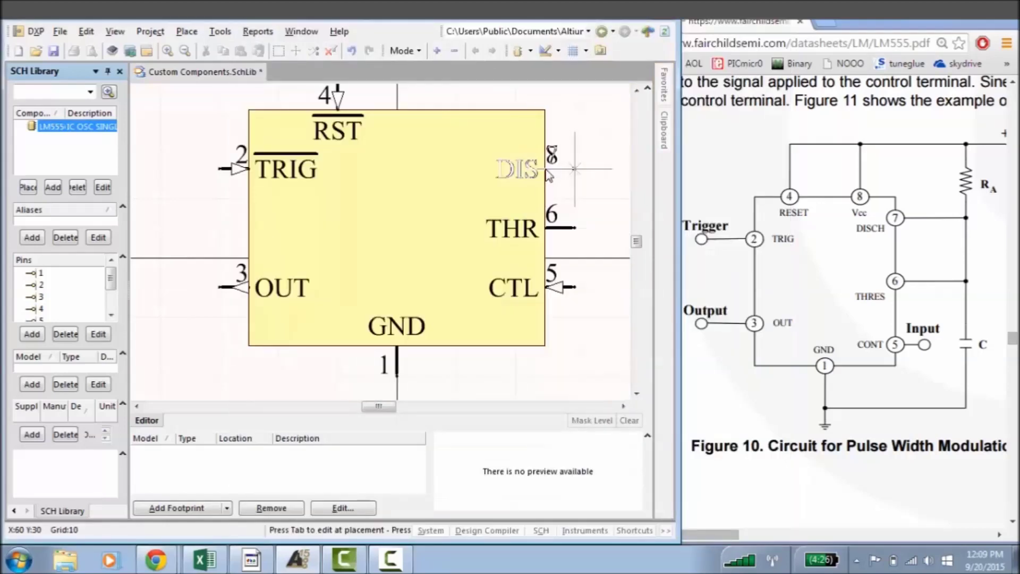
{"action": "scroll", "coordinate": [494, 202], "scroll_direction": "up", "scroll_amount": 3}
{"action": "scroll", "coordinate": [502, 233], "scroll_direction": "down", "scroll_amount": 3}
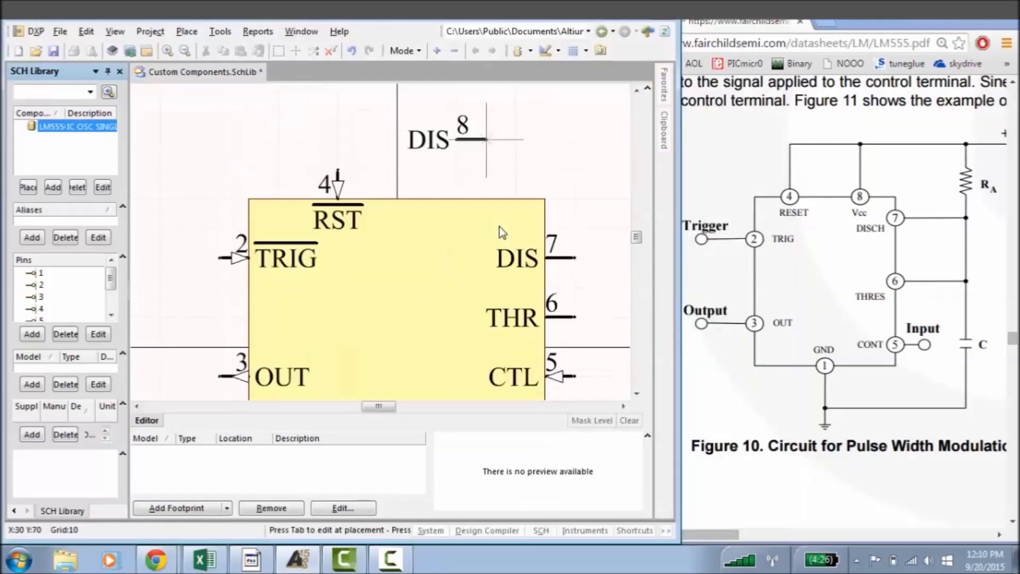
- Make pin 8 a Power pin with the display name Vcc
{"action": "key", "text": "Tab"}
{"action": "left_click", "coordinate": [376, 104]}
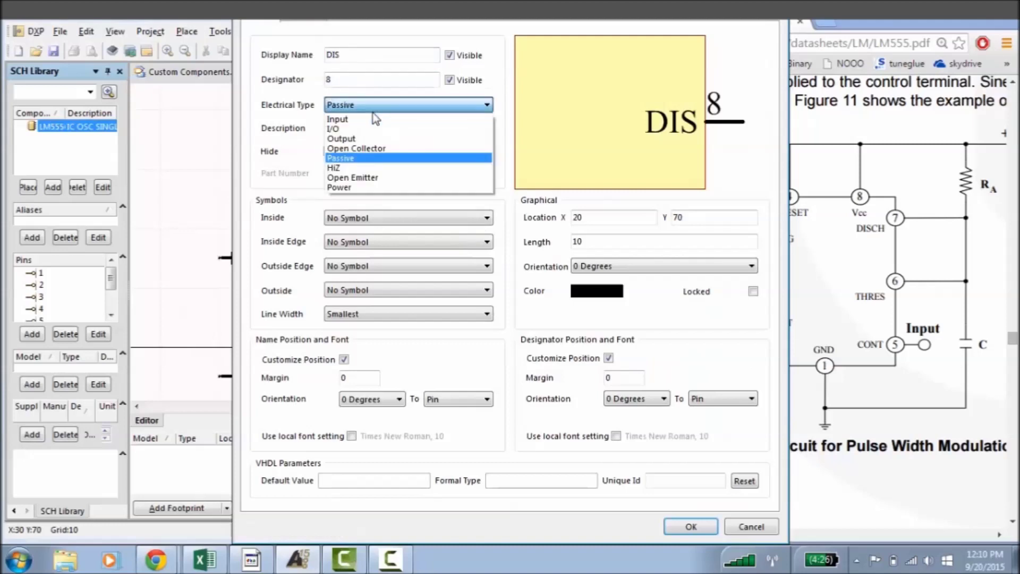
{"action": "left_click", "coordinate": [372, 190]}
{"action": "left_click", "coordinate": [300, 56]}
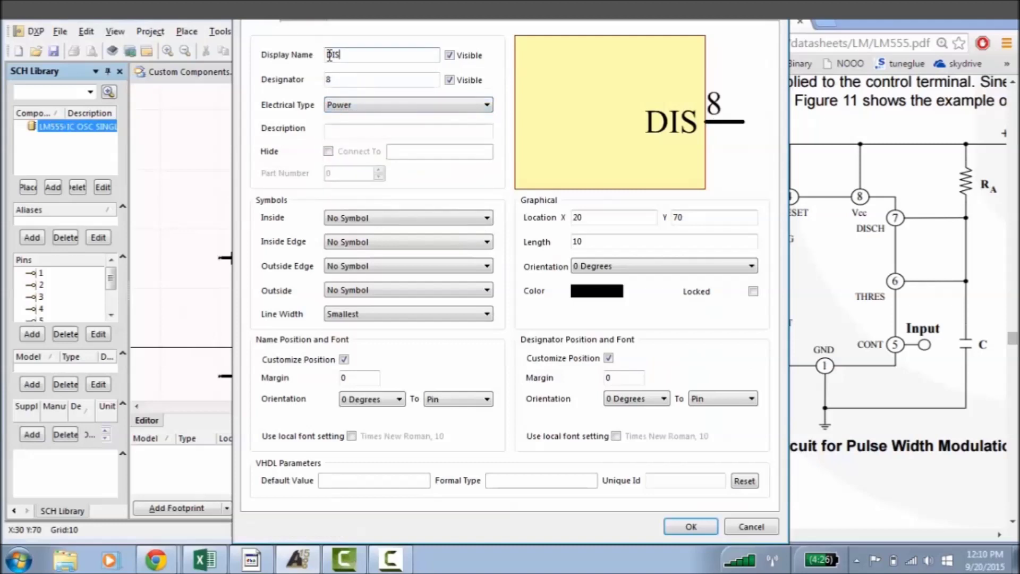
{"action": "type", "text": "Vcc"}
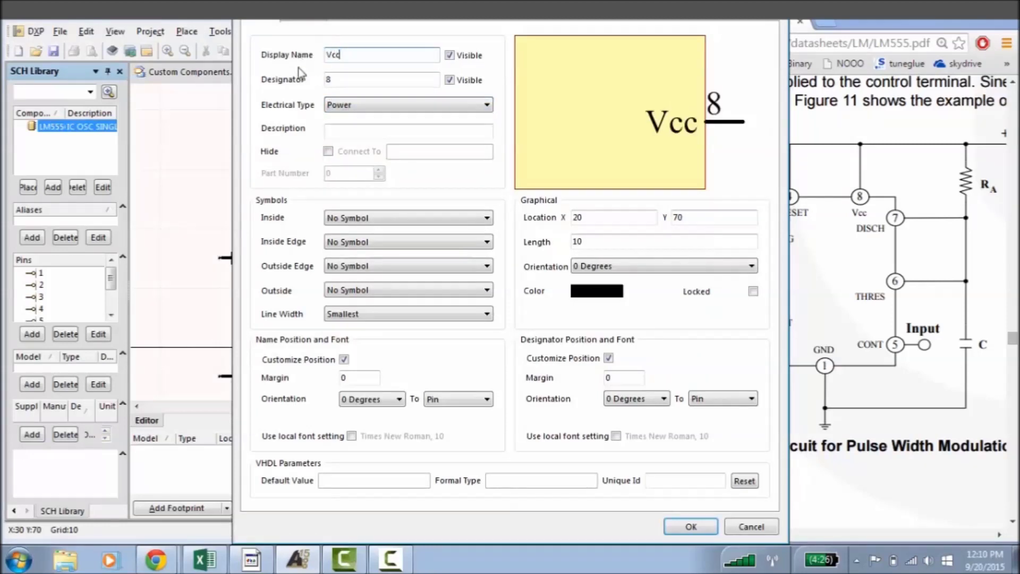
{"action": "key", "text": "Return"}
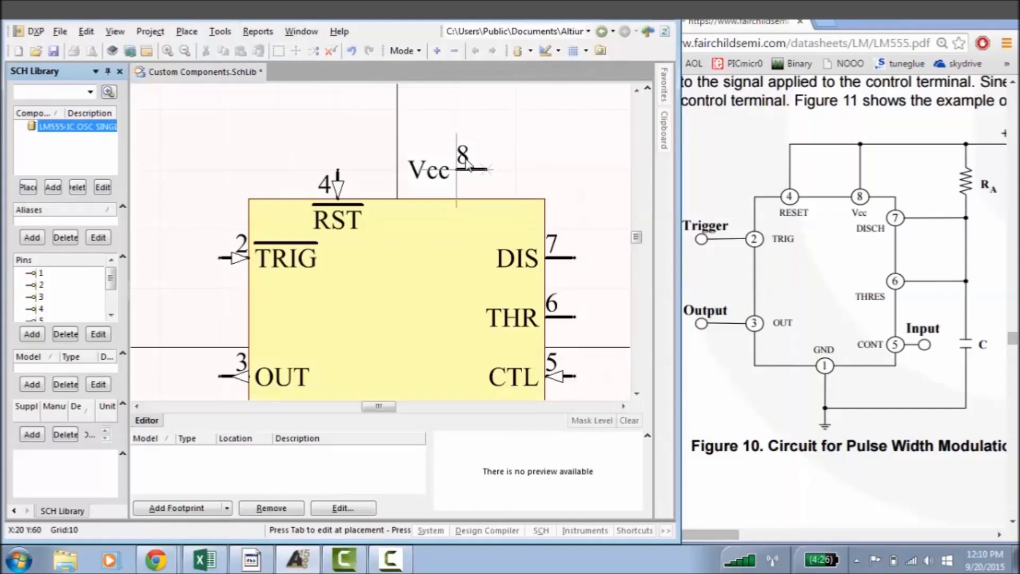
{"action": "scroll", "coordinate": [466, 158], "scroll_direction": "down", "scroll_amount": 3}
{"action": "scroll", "coordinate": [465, 159], "scroll_direction": "up", "scroll_amount": 3}
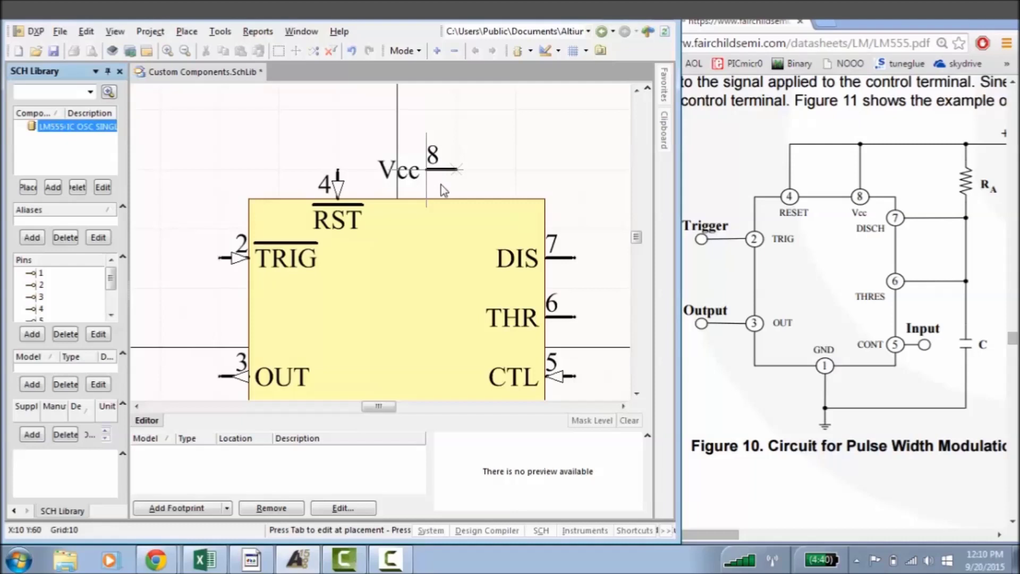
- Set pin 8's name and number orientations to 90 Degrees
{"action": "key", "text": "Tab"}
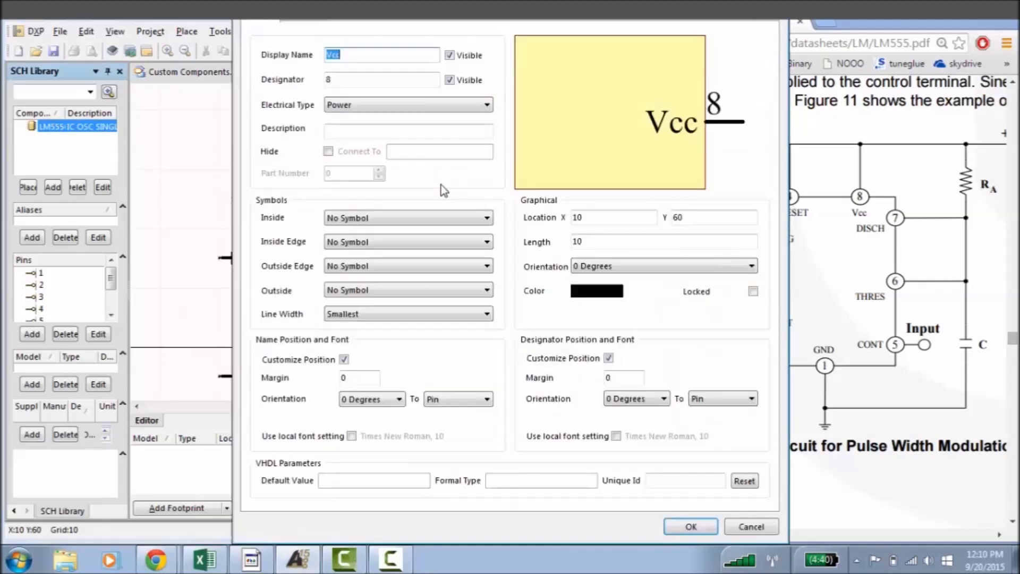
{"action": "left_click", "coordinate": [394, 403]}
{"action": "left_click", "coordinate": [366, 418]}
{"action": "left_click", "coordinate": [606, 399]}
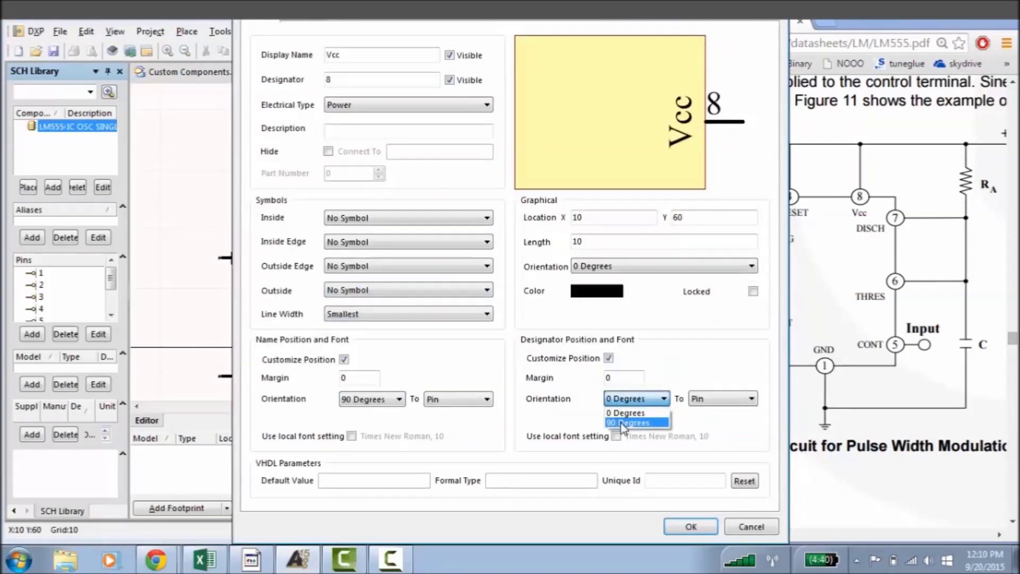
{"action": "left_click", "coordinate": [622, 418]}
{"action": "left_click", "coordinate": [701, 527]}
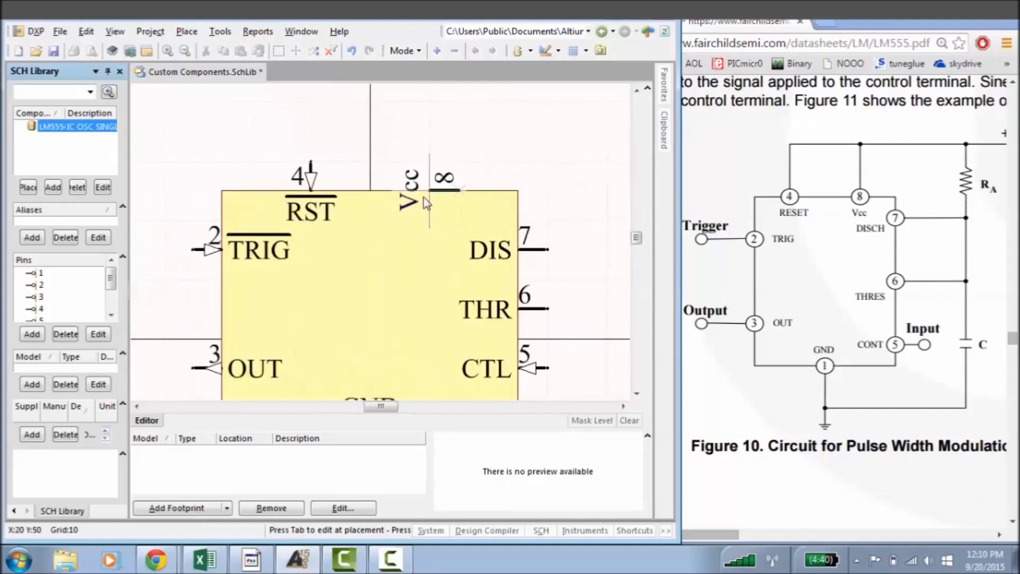
- Rotate Vcc upright, place it on the body's top edge, and stop placing pins
{"action": "key", "text": "space"}
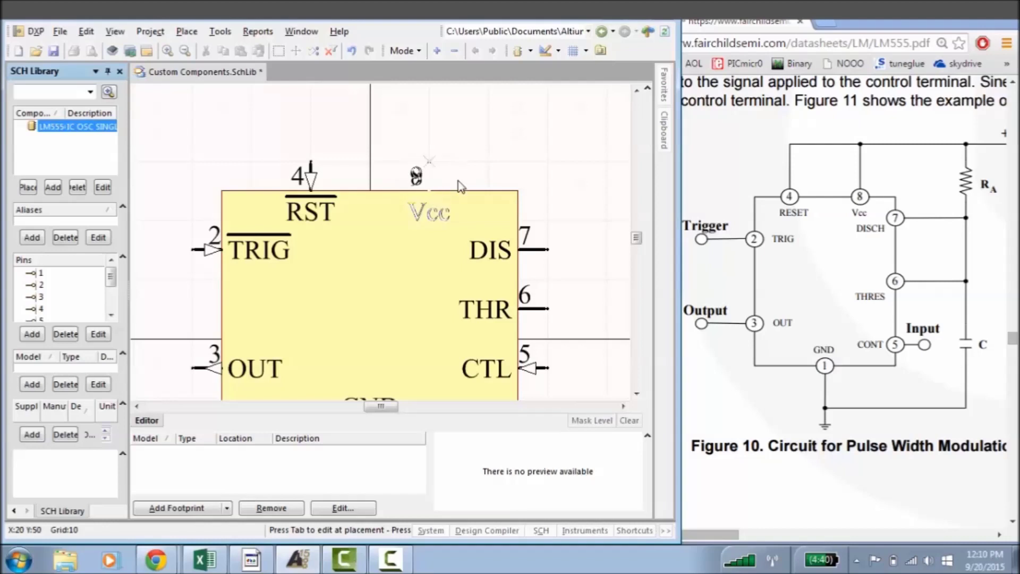
{"action": "left_click", "coordinate": [434, 190]}
{"action": "key", "text": "Escape"}
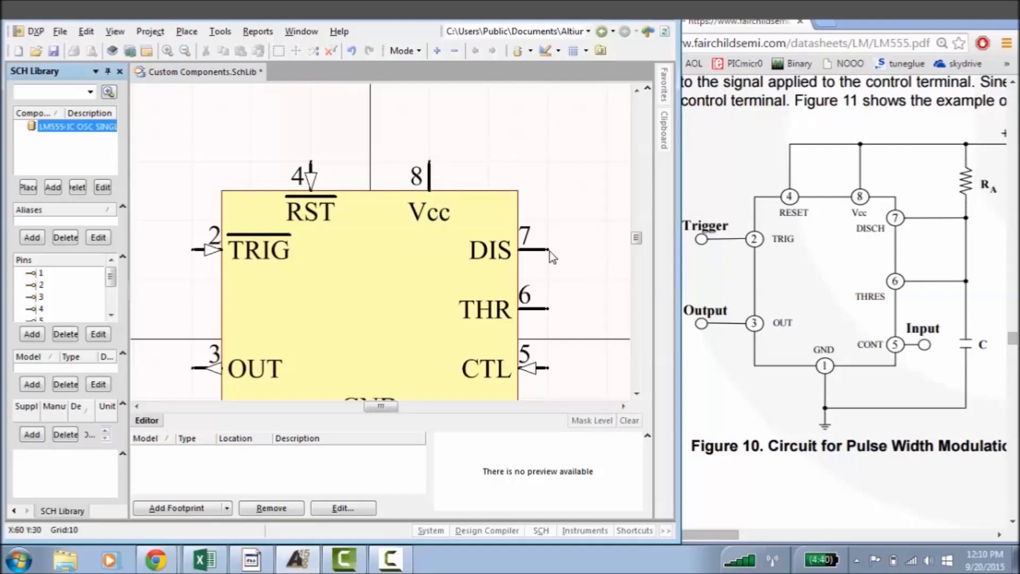
{"action": "scroll", "coordinate": [549, 250], "scroll_direction": "up", "scroll_amount": 6, "text": "ctrl"}
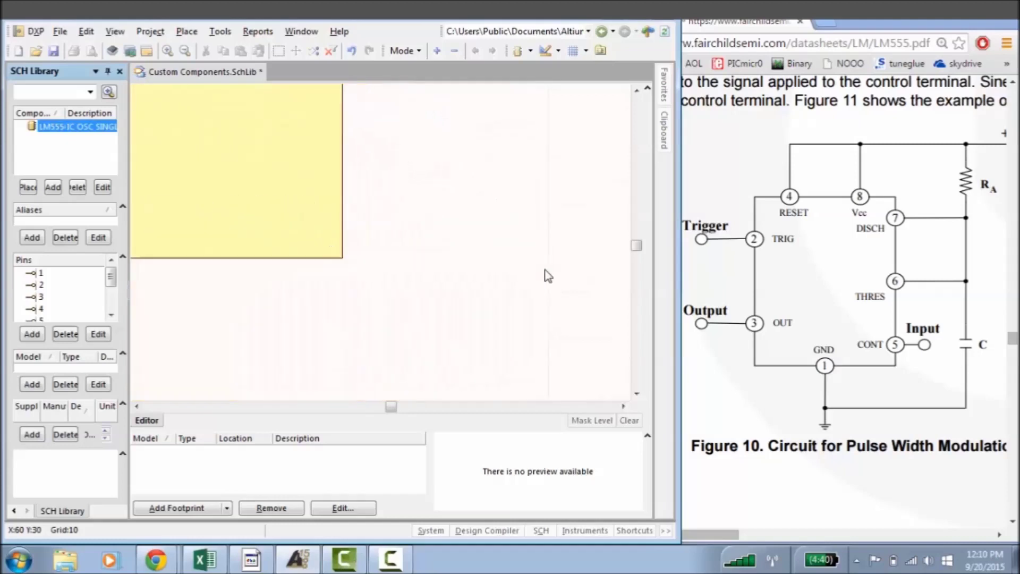
{"action": "scroll", "coordinate": [548, 276], "scroll_direction": "down", "scroll_amount": 3, "text": "ctrl"}
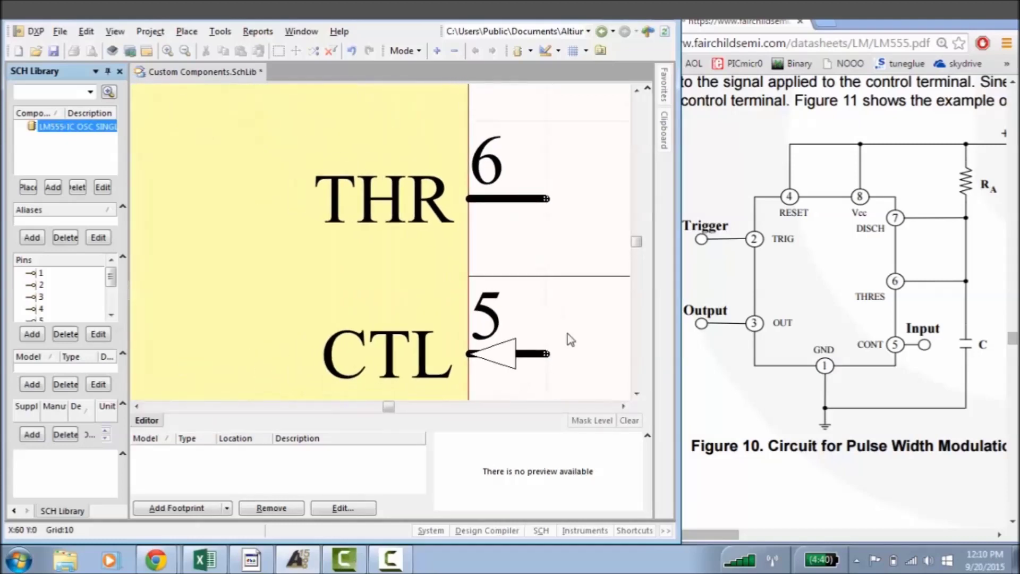
{"action": "right_click_drag", "start_coordinate": [572, 340], "coordinate": [583, 194]}
{"action": "right_click_drag", "start_coordinate": [144, 150], "coordinate": [630, 329]}
{"action": "right_click_drag", "start_coordinate": [253, 198], "coordinate": [425, 325]}
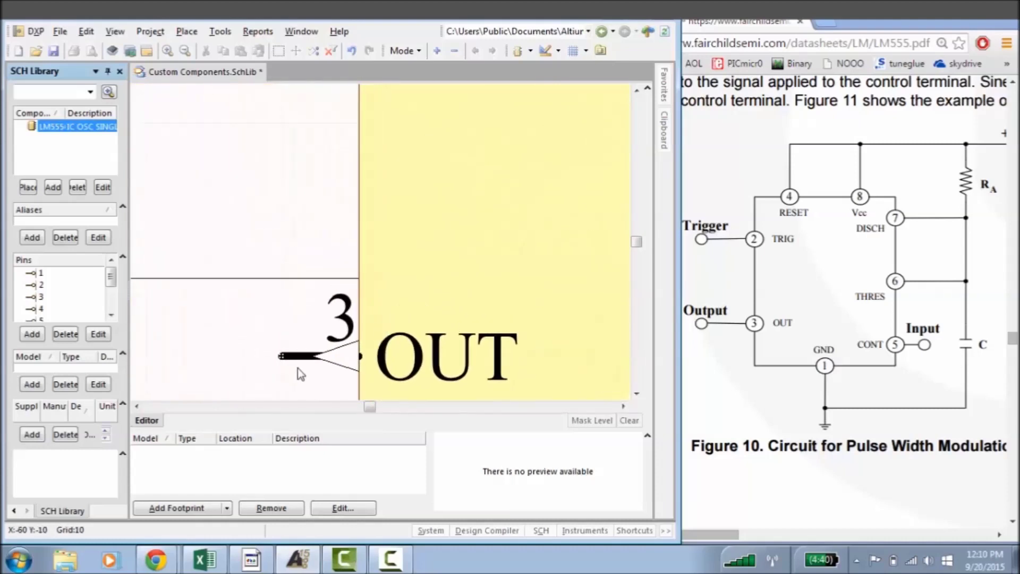
{"action": "right_click_drag", "start_coordinate": [337, 266], "coordinate": [450, 176]}
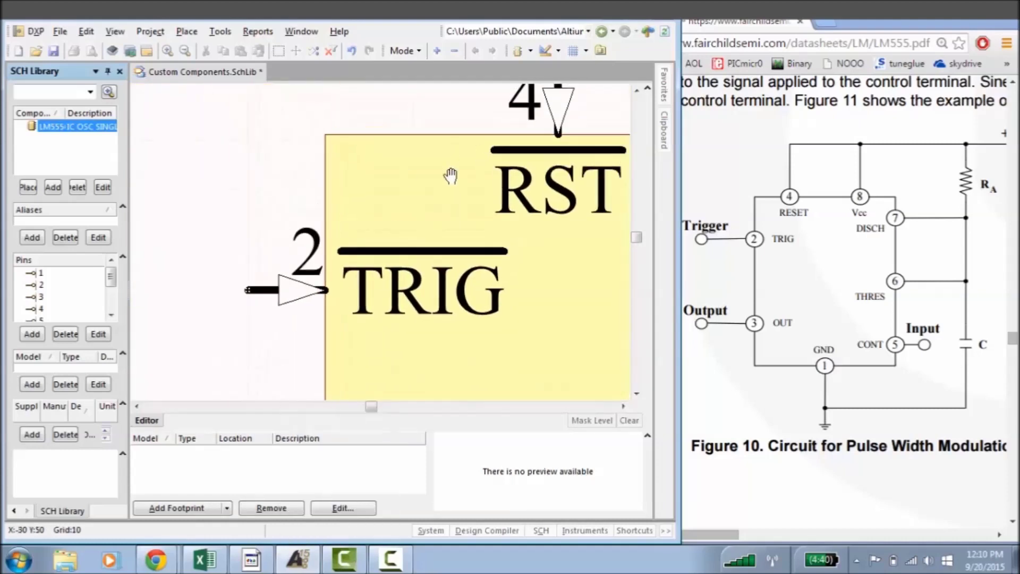
{"action": "scroll", "coordinate": [451, 175], "scroll_direction": "down", "scroll_amount": 2, "text": "ctrl"}
{"action": "scroll", "coordinate": [379, 206], "scroll_direction": "down", "scroll_amount": 1, "text": "ctrl"}
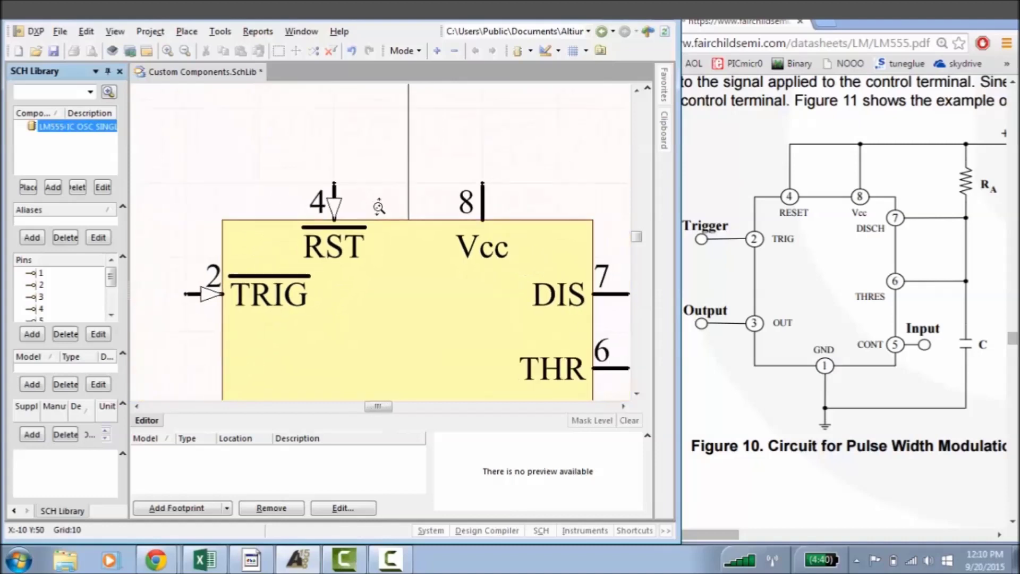
{"action": "scroll", "coordinate": [379, 206], "scroll_direction": "down", "scroll_amount": 2, "text": "ctrl"}
{"action": "right_click_drag", "start_coordinate": [381, 250], "coordinate": [389, 214]}
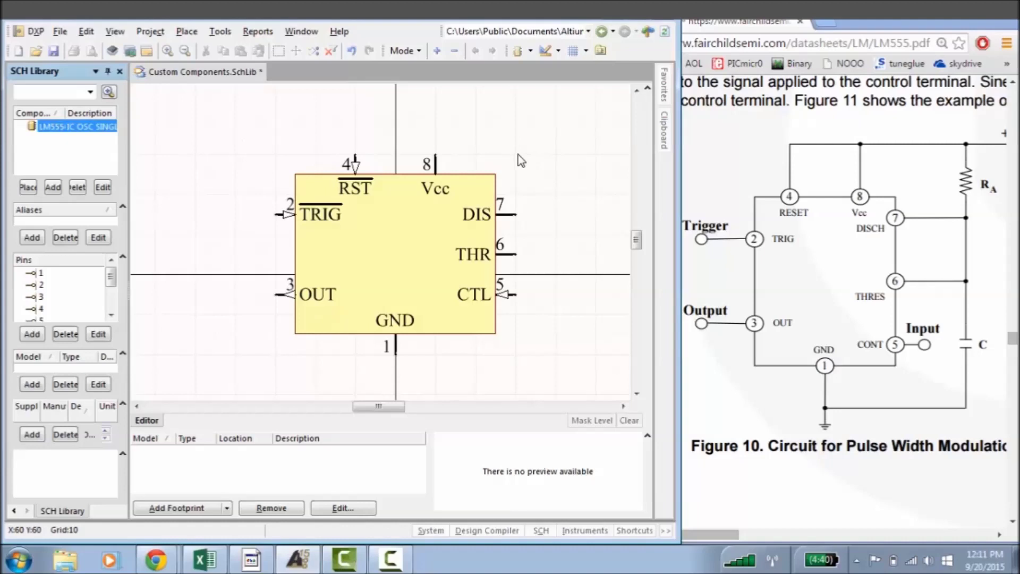
{"action": "key", "text": "ctrl+s"}
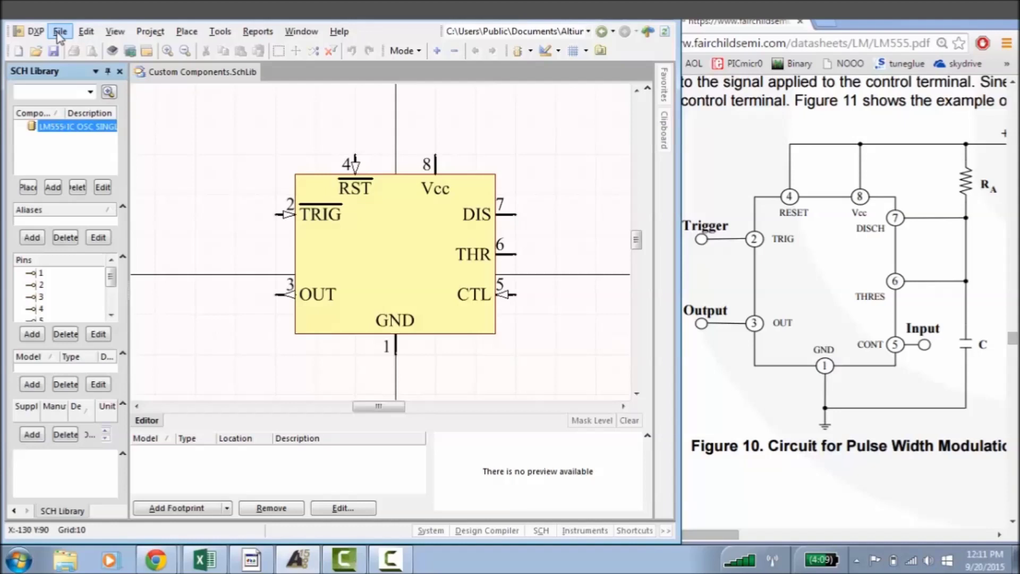
- Create a new blank PCB library, PcbLib1.PcbLib, from File > New > Library
{"action": "left_click", "coordinate": [60, 33]}
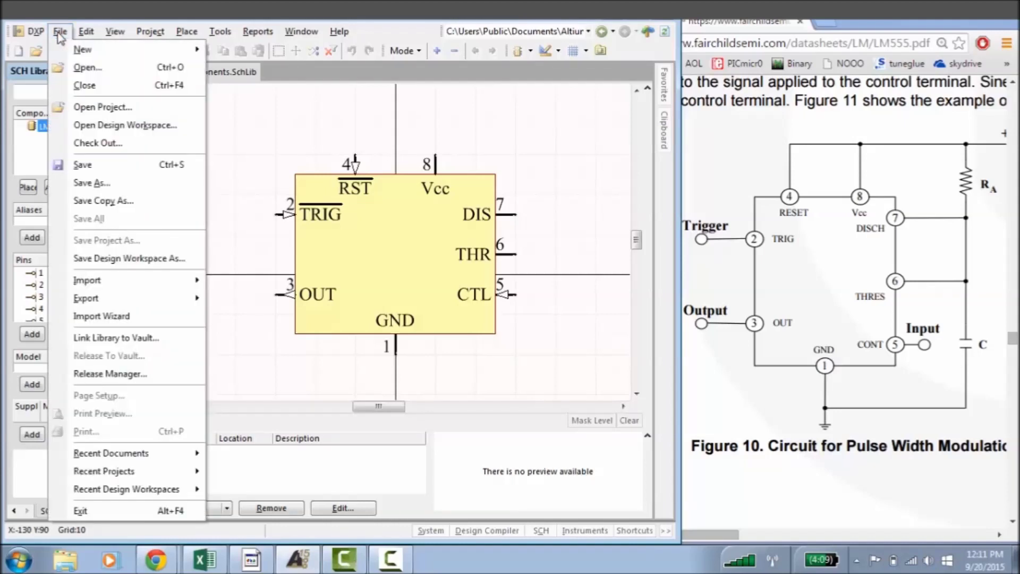
{"action": "mouse_move", "coordinate": [176, 49]}
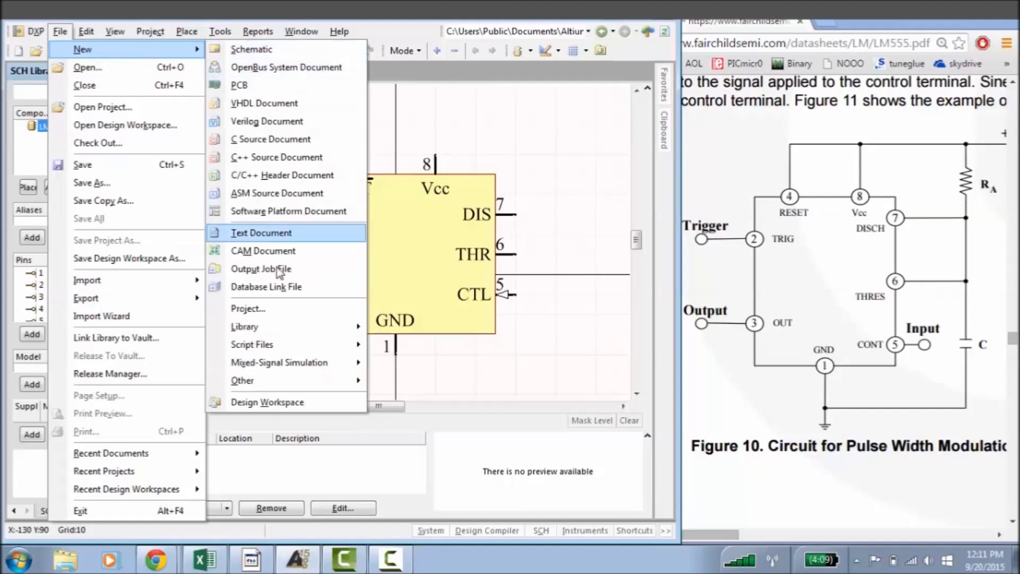
{"action": "mouse_move", "coordinate": [292, 330]}
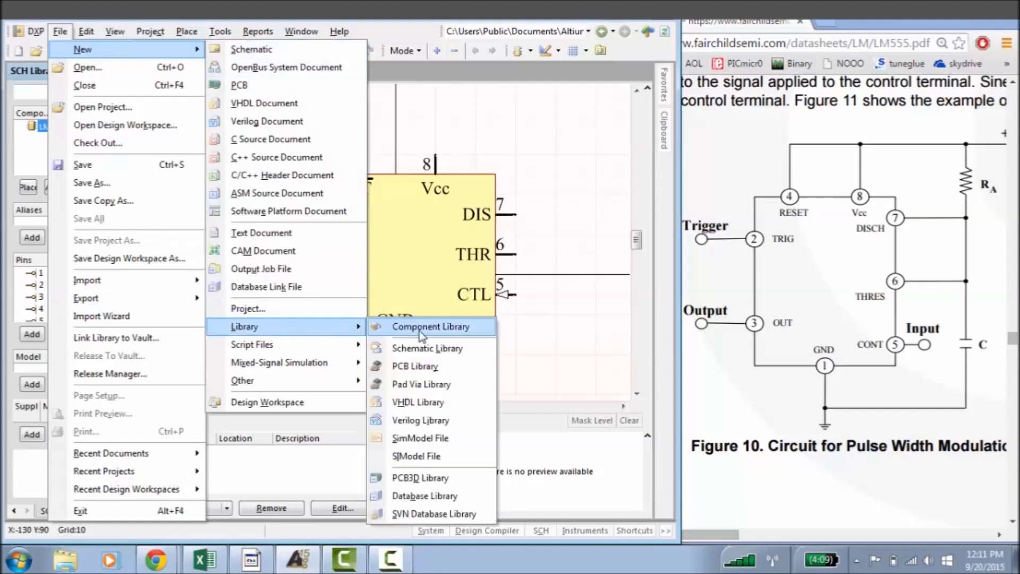
{"action": "left_click", "coordinate": [425, 368]}
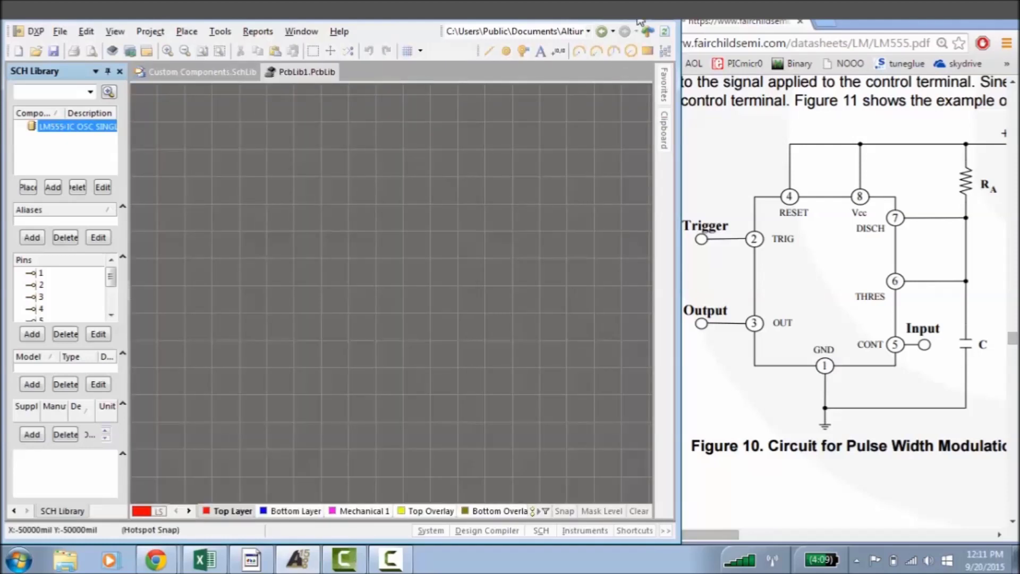
{"action": "left_click", "coordinate": [776, 270]}
- Maximize Chrome and scroll the LM555 datasheet to the 8-DIP physical dimensions page
{"action": "scroll", "coordinate": [728, 280], "scroll_direction": "down", "scroll_amount": 5}
{"action": "scroll", "coordinate": [728, 281], "scroll_direction": "up", "scroll_amount": 5}
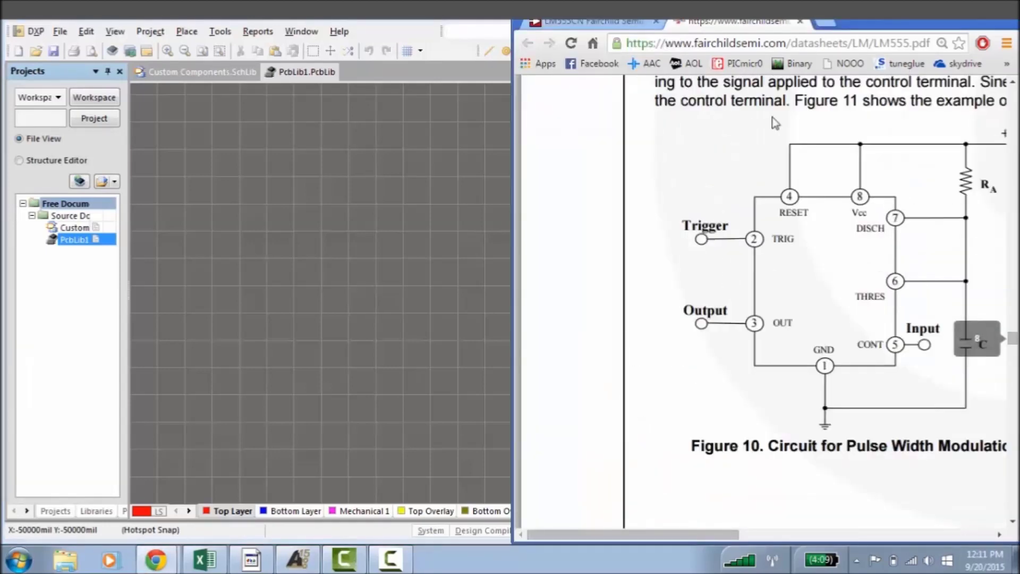
{"action": "left_click_drag", "start_coordinate": [855, 27], "coordinate": [651, 1]}
{"action": "scroll", "coordinate": [718, 274], "scroll_direction": "down", "scroll_amount": 5}
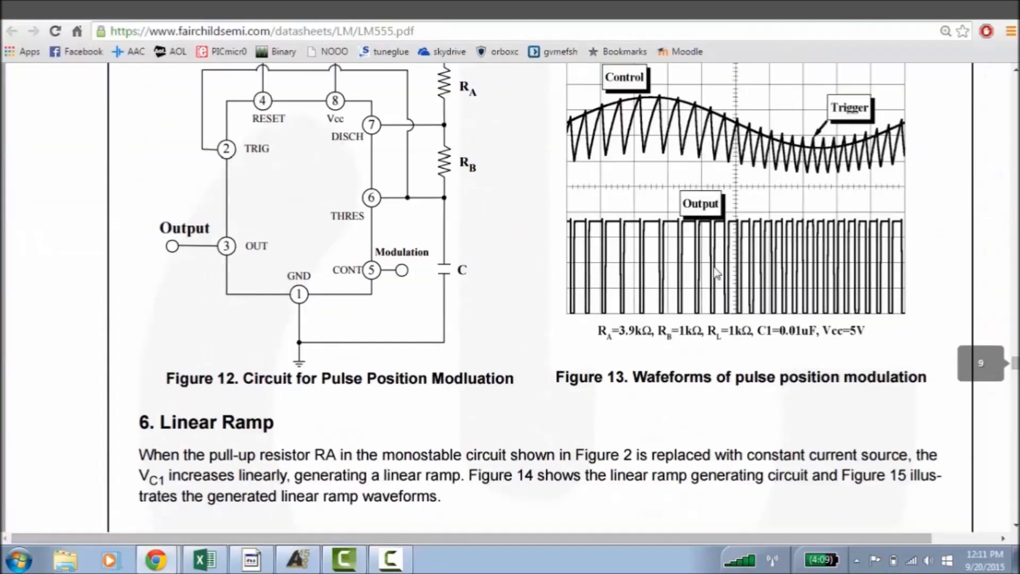
{"action": "scroll", "coordinate": [718, 273], "scroll_direction": "down", "scroll_amount": 15}
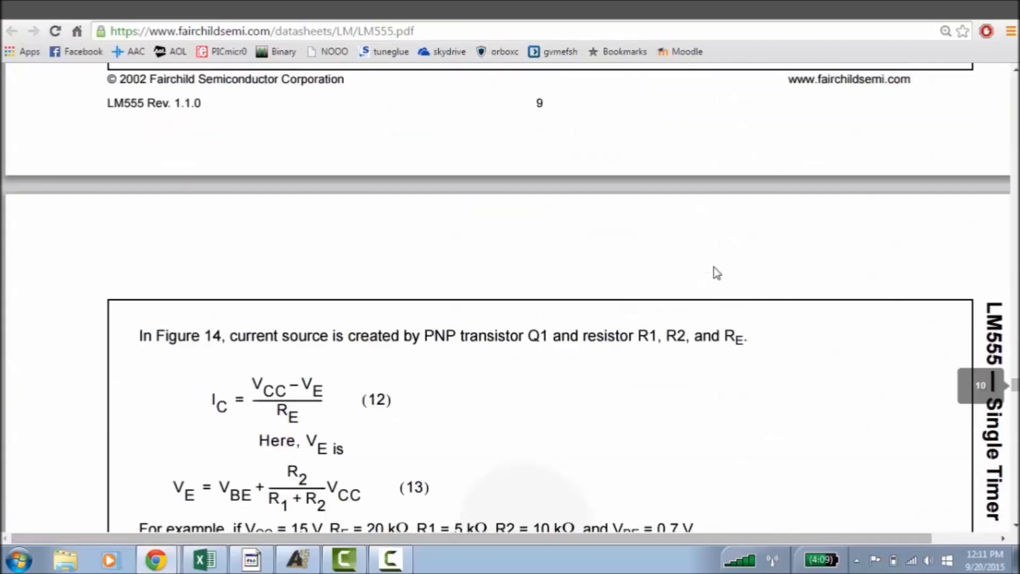
{"action": "scroll", "coordinate": [717, 274], "scroll_direction": "down", "scroll_amount": 20}
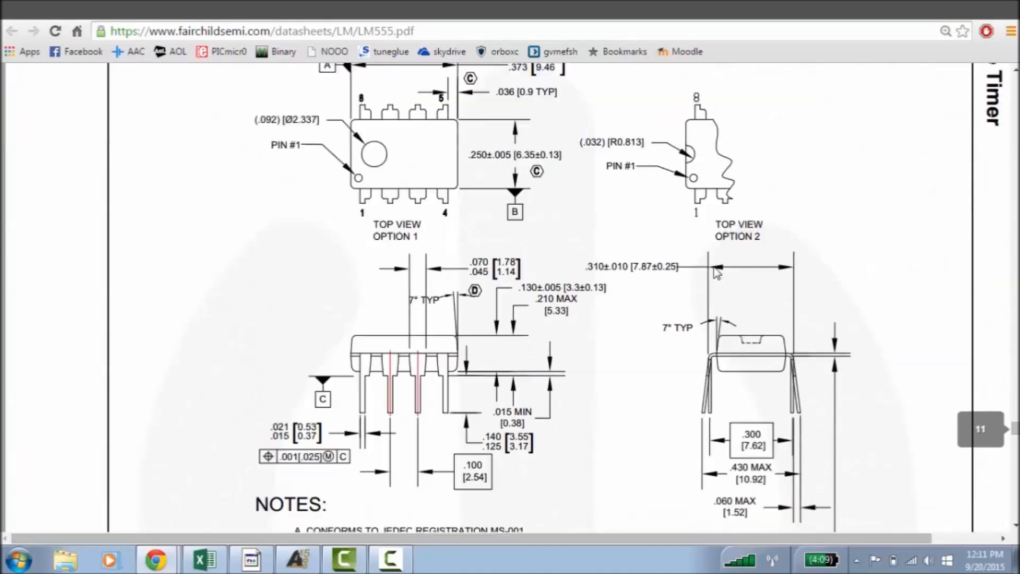
{"action": "scroll", "coordinate": [718, 274], "scroll_direction": "up", "scroll_amount": 5}
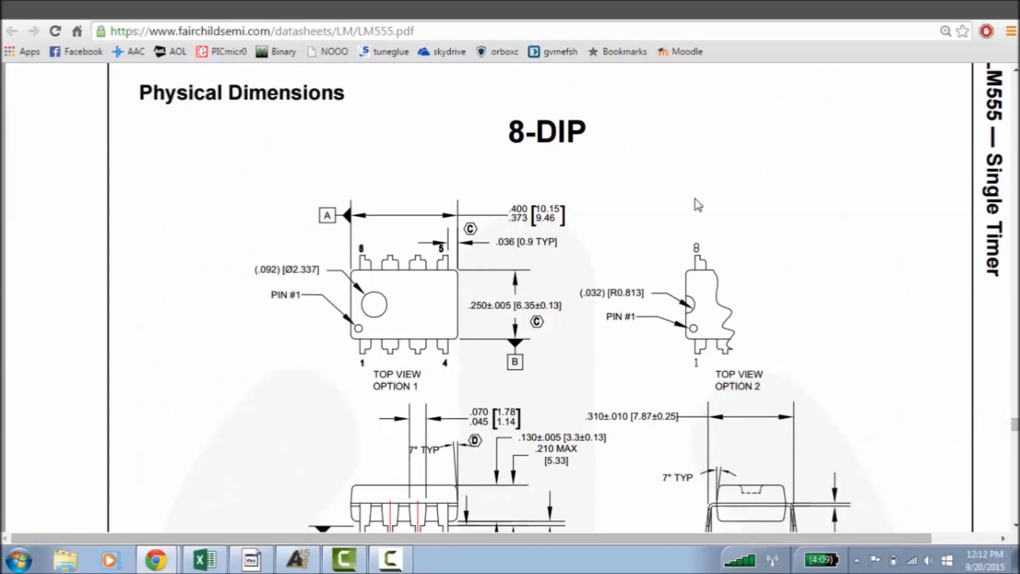
{"action": "scroll", "coordinate": [686, 215], "scroll_direction": "down", "scroll_amount": 4}
{"action": "scroll", "coordinate": [682, 209], "scroll_direction": "up", "scroll_amount": 1}
{"action": "scroll", "coordinate": [682, 210], "scroll_direction": "down", "scroll_amount": 10}
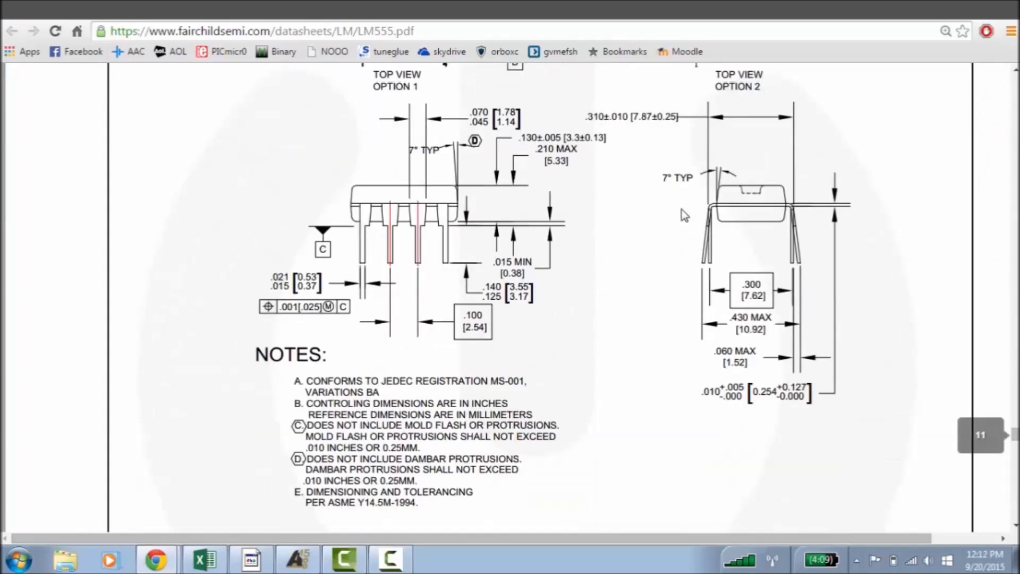
{"action": "scroll", "coordinate": [682, 210], "scroll_direction": "down", "scroll_amount": 15}
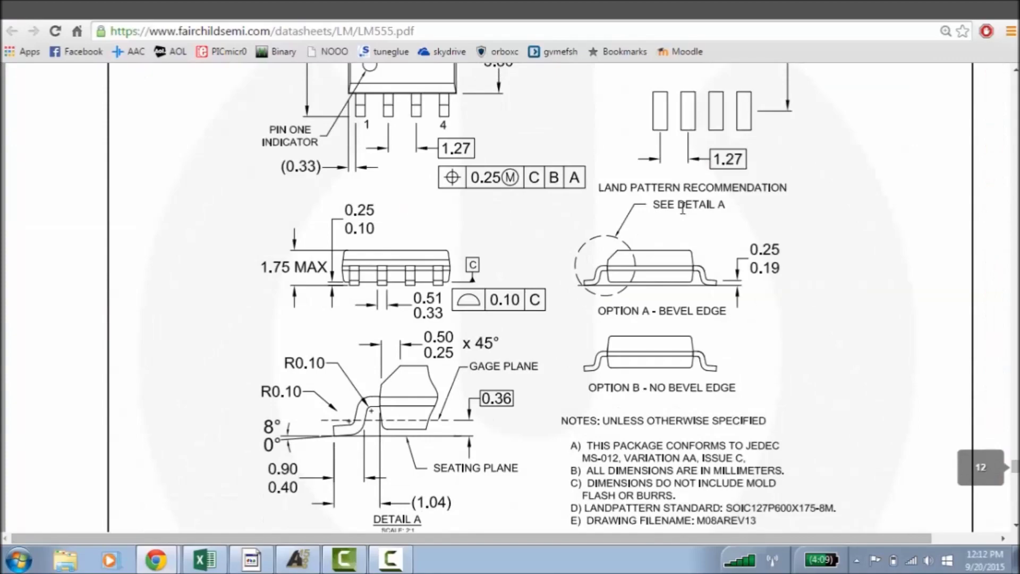
{"action": "scroll", "coordinate": [682, 209], "scroll_direction": "down", "scroll_amount": 15}
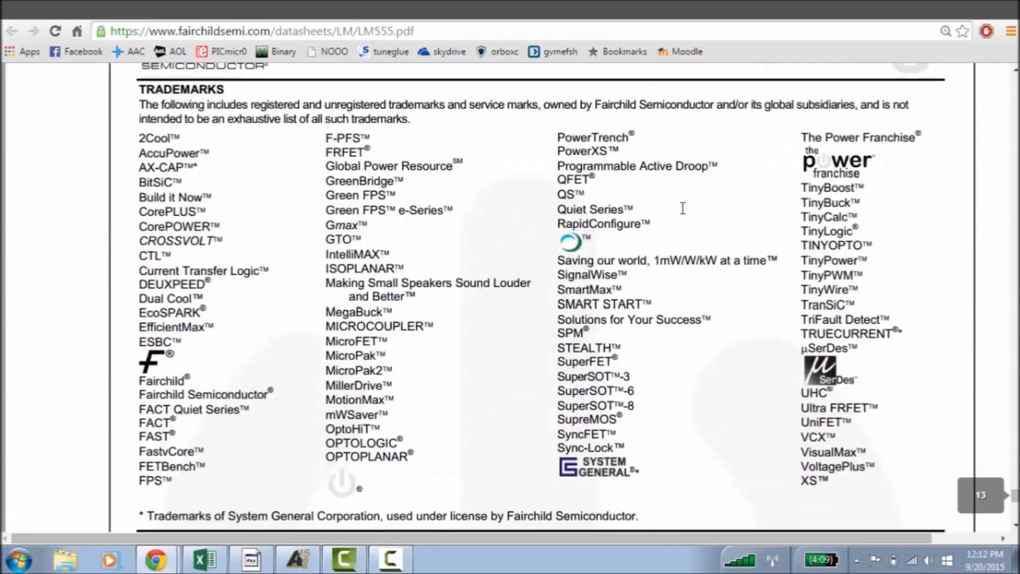
{"action": "scroll", "coordinate": [682, 209], "scroll_direction": "up", "scroll_amount": 10}
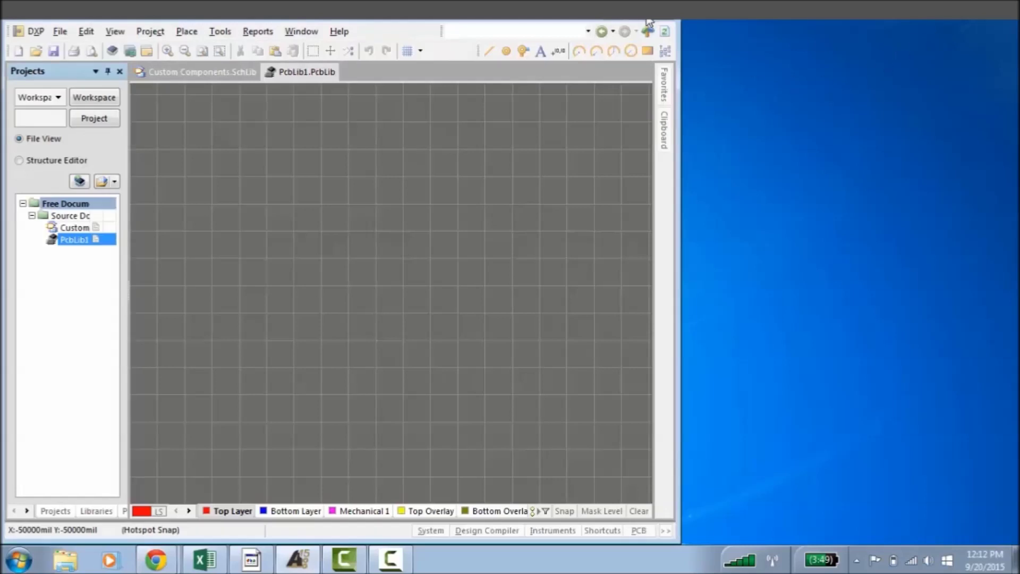
- Save PcbLib1 as Custom Components.PcbLib in the Libraries folder
{"action": "double_click", "coordinate": [648, 20]}
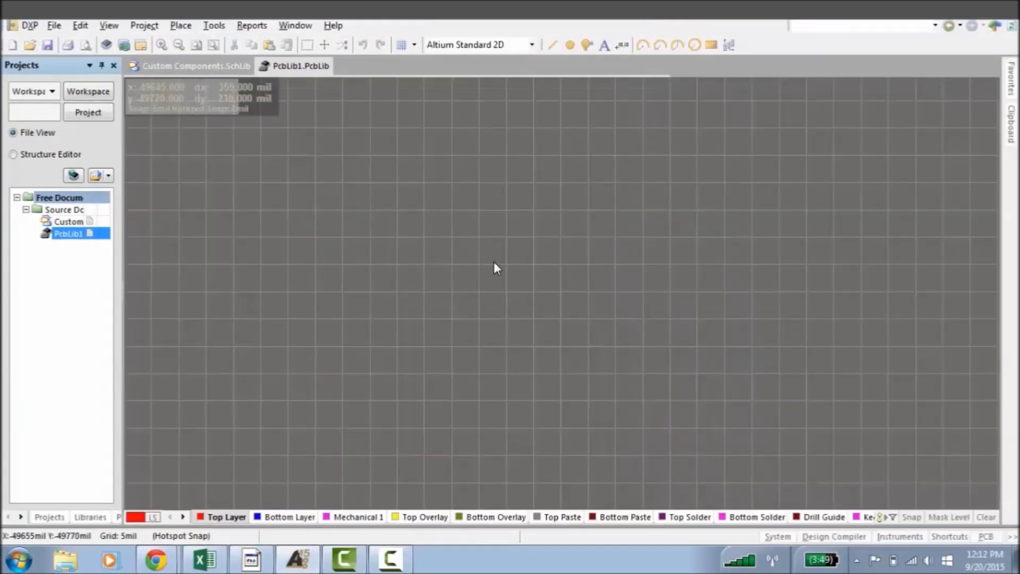
{"action": "middle_click_drag", "start_coordinate": [488, 272], "coordinate": [646, 225]}
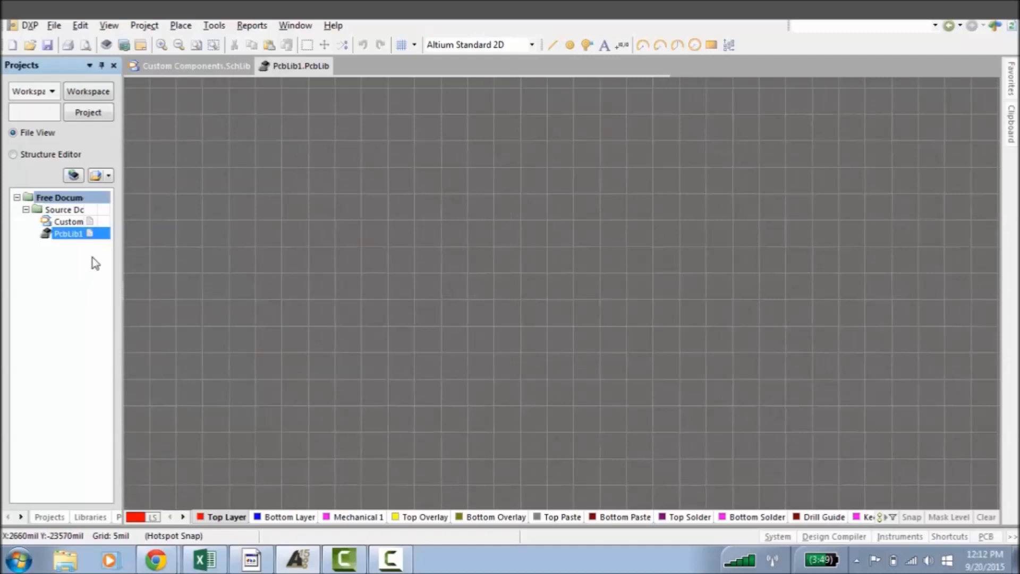
{"action": "right_click", "coordinate": [62, 237]}
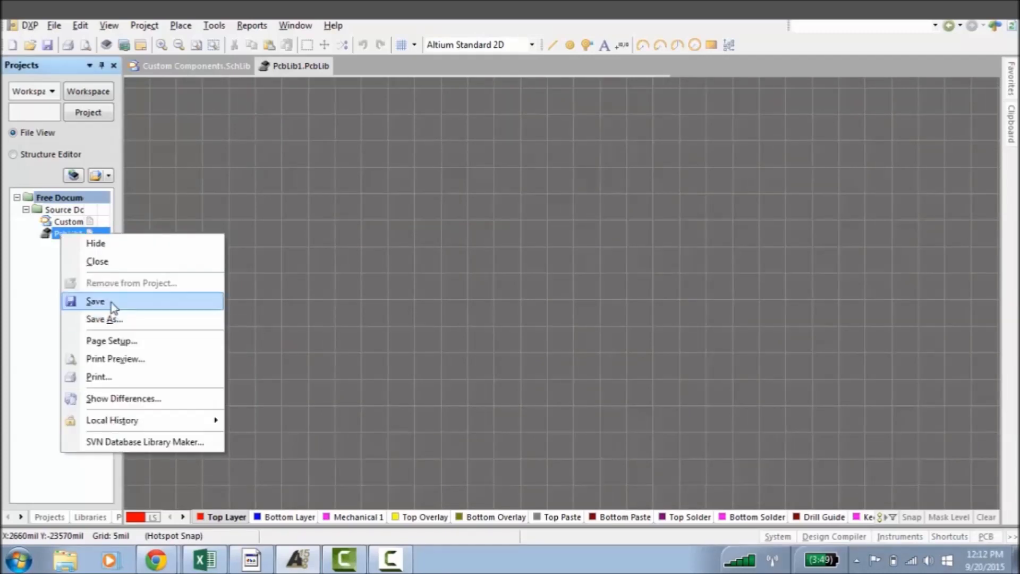
{"action": "left_click", "coordinate": [109, 319]}
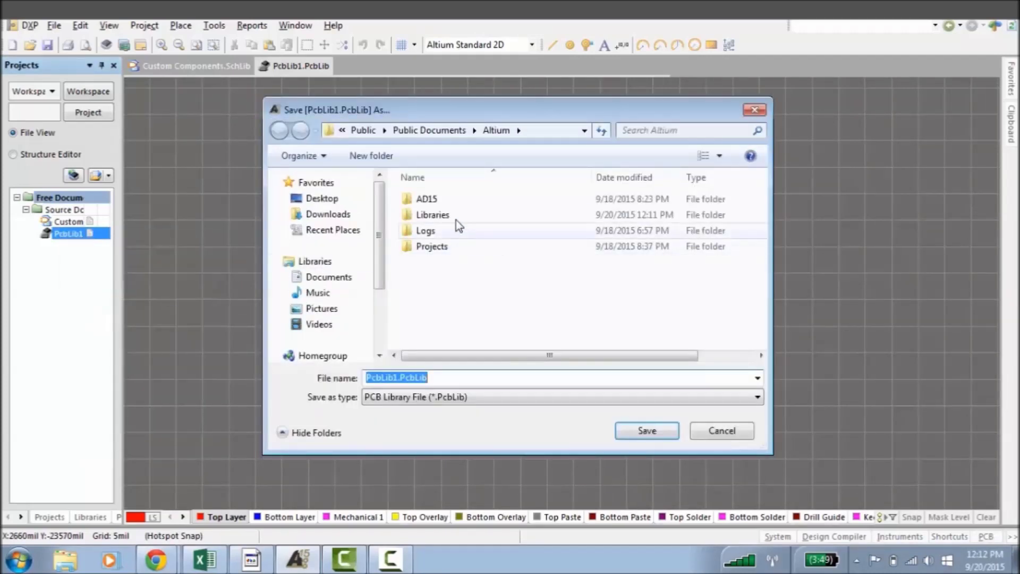
{"action": "double_click", "coordinate": [454, 213]}
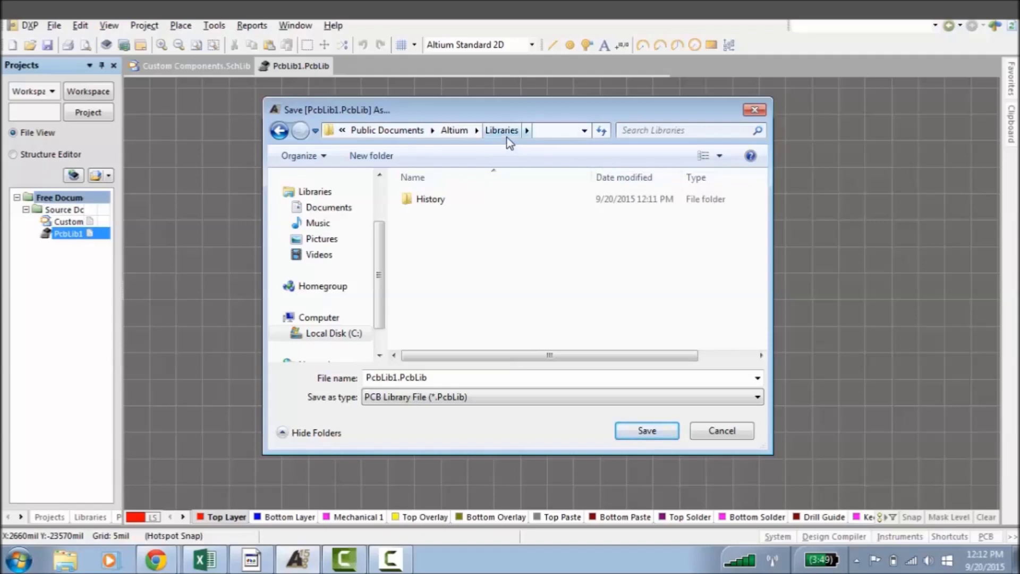
{"action": "double_click", "coordinate": [435, 377]}
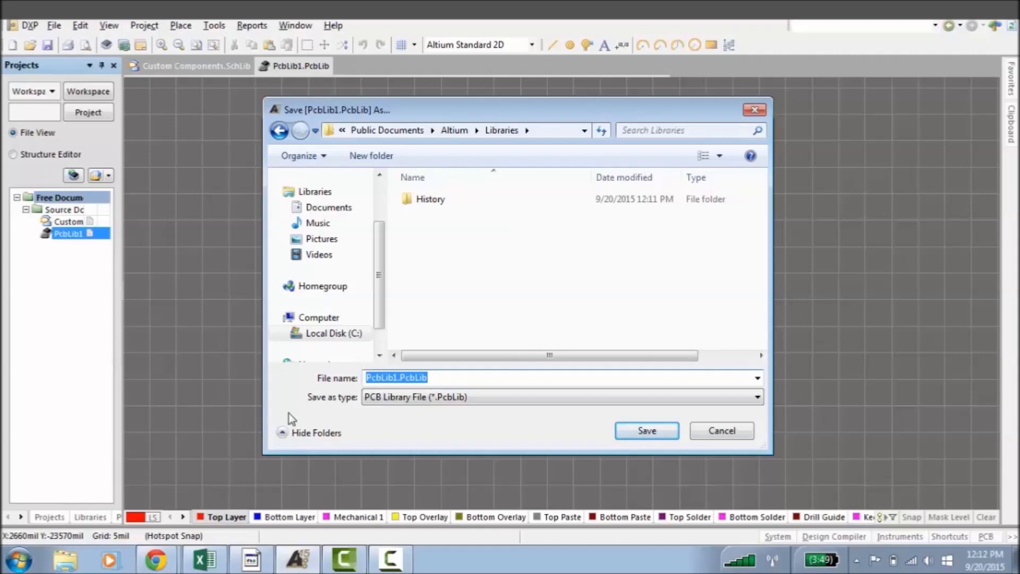
{"action": "type", "text": "Custom Components"}
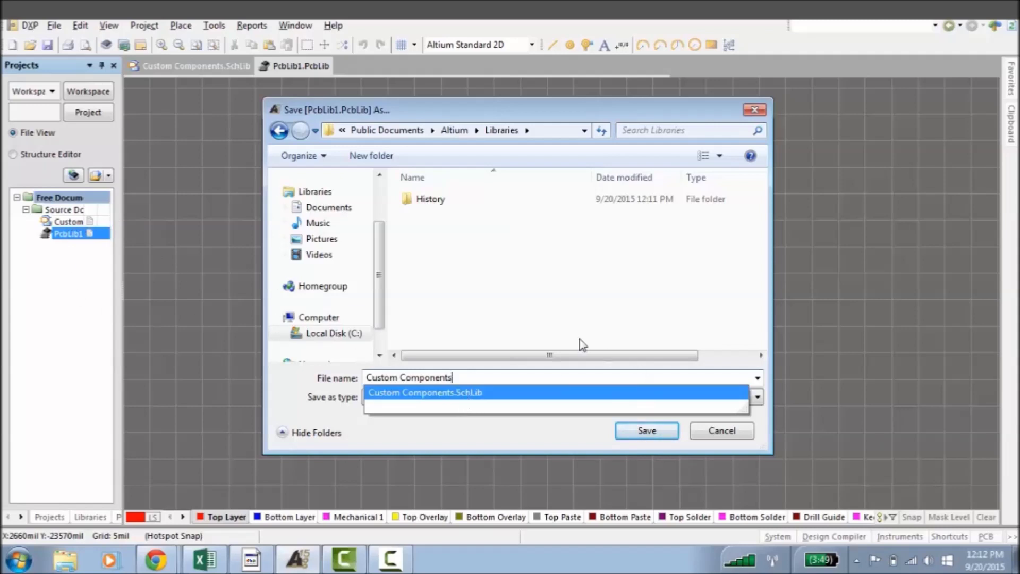
{"action": "left_click", "coordinate": [543, 322]}
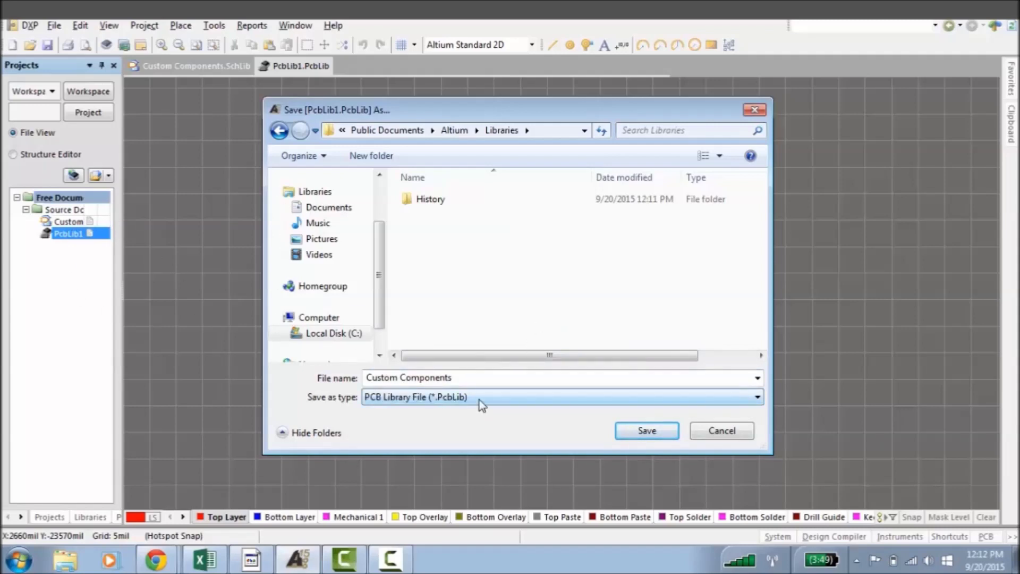
{"action": "left_click", "coordinate": [647, 431]}
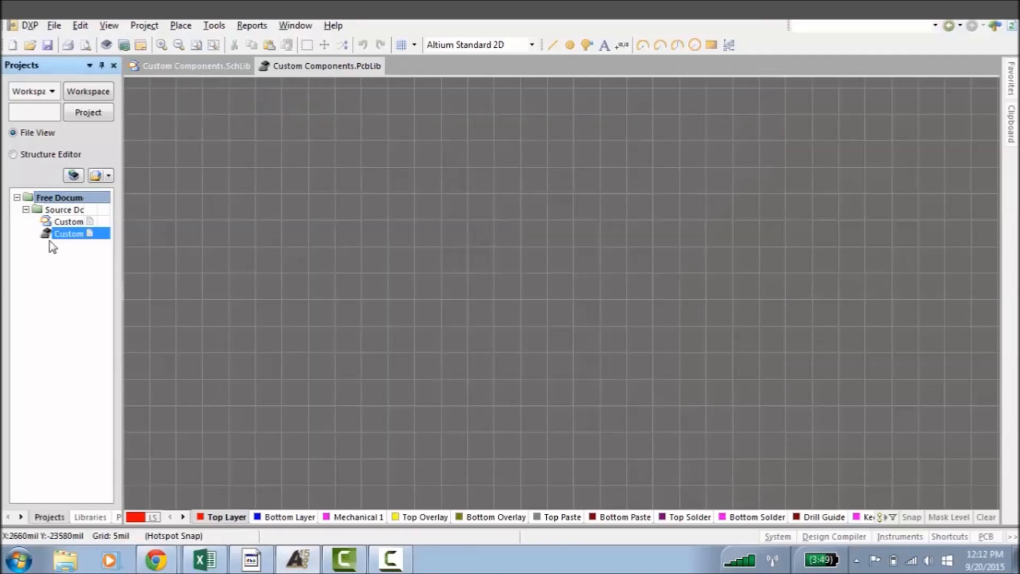
- Open the PCB library, widen the Projects panel, and close the PCBLIB Filter panel
{"action": "double_click", "coordinate": [75, 222]}
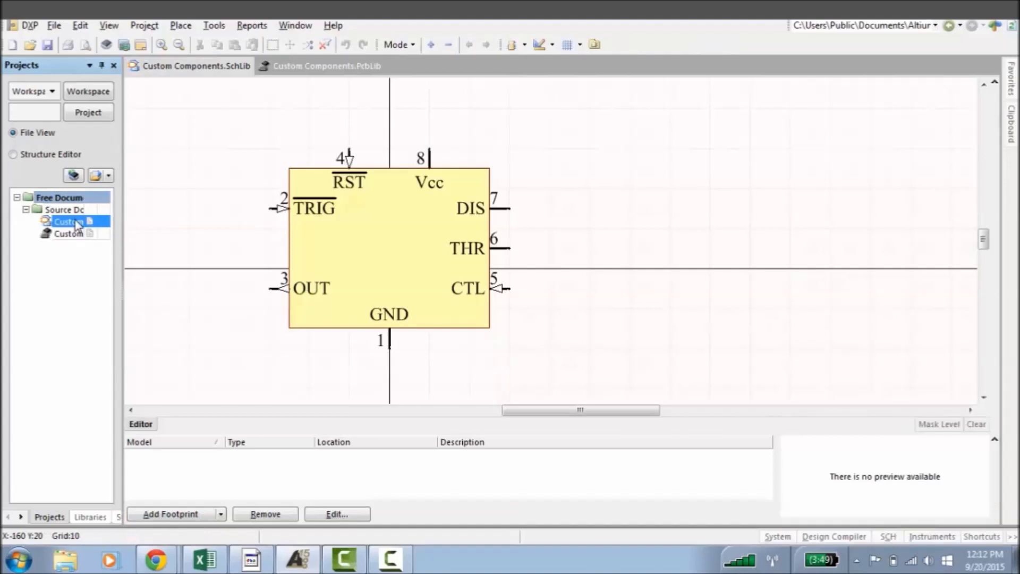
{"action": "double_click", "coordinate": [71, 235]}
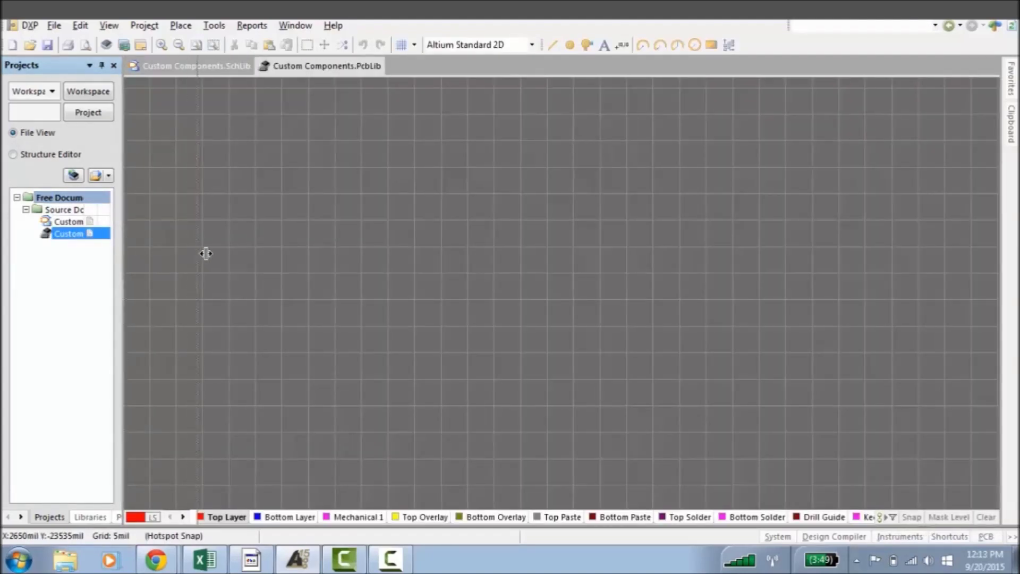
{"action": "left_click_drag", "start_coordinate": [215, 252], "coordinate": [215, 252]}
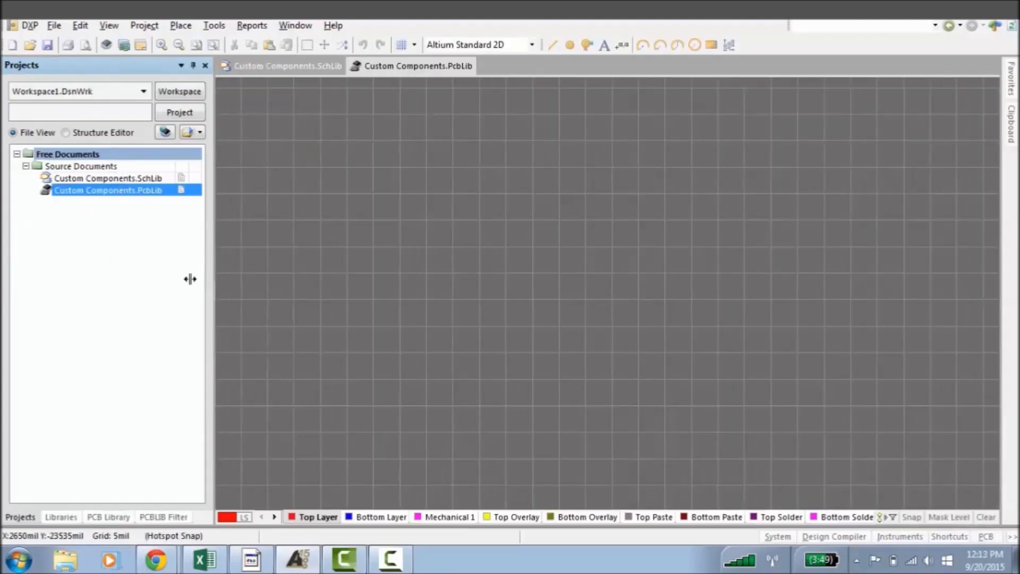
{"action": "left_click", "coordinate": [106, 517]}
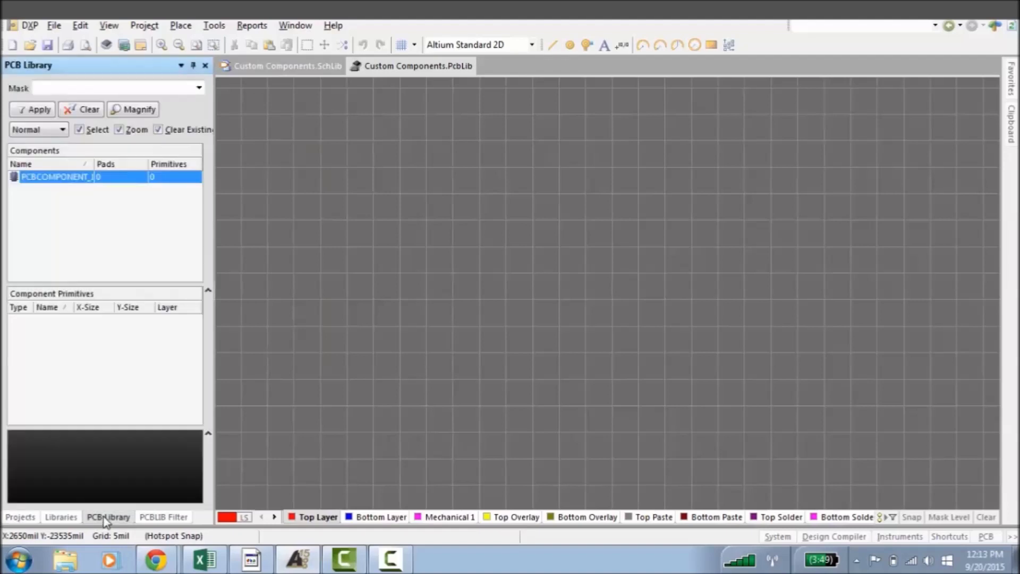
{"action": "right_click", "coordinate": [177, 516]}
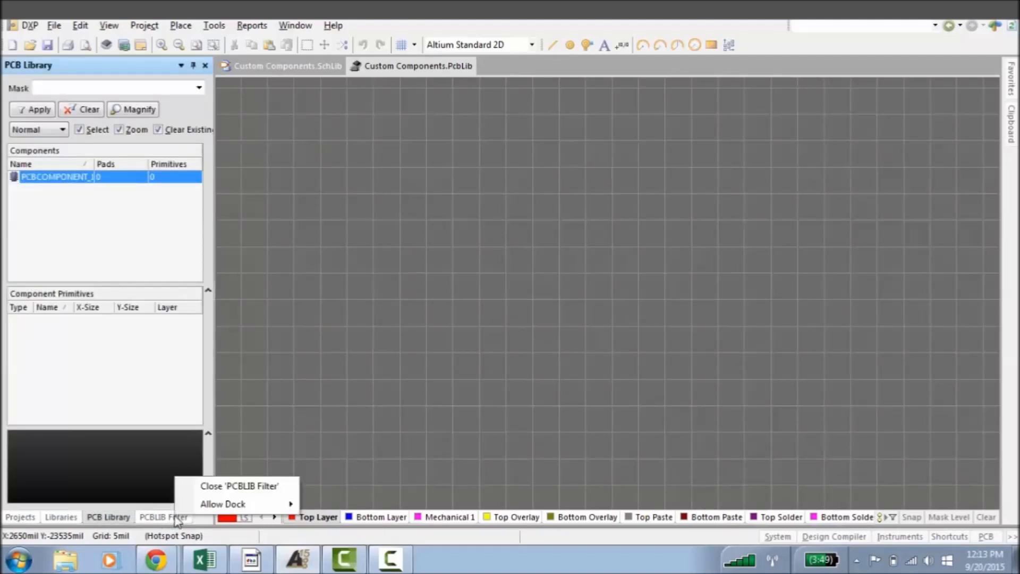
{"action": "left_click", "coordinate": [217, 485]}
- Show the PCB Library component list and open PCBComponent_1's properties
{"action": "left_click", "coordinate": [27, 520]}
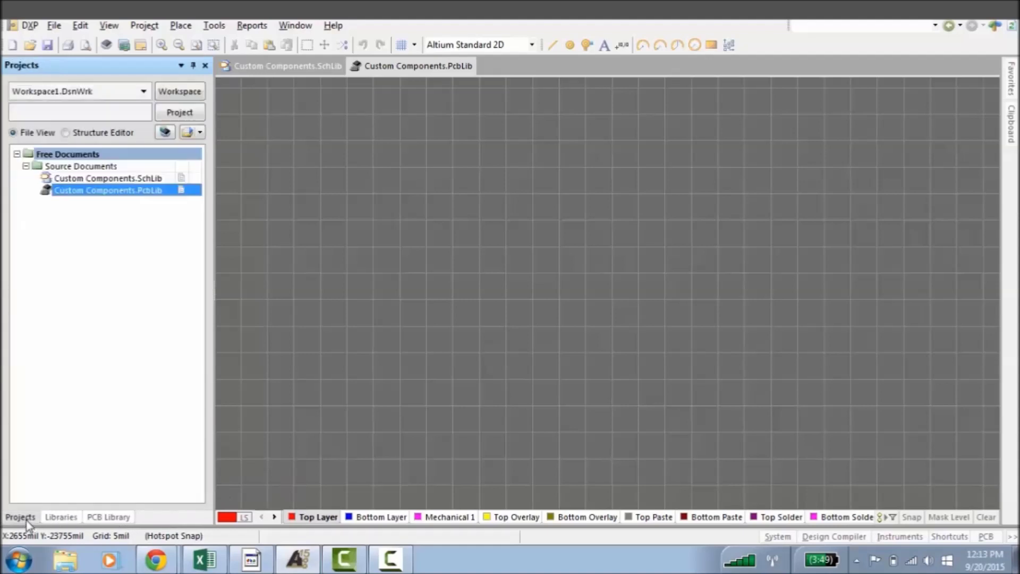
{"action": "left_click", "coordinate": [61, 518]}
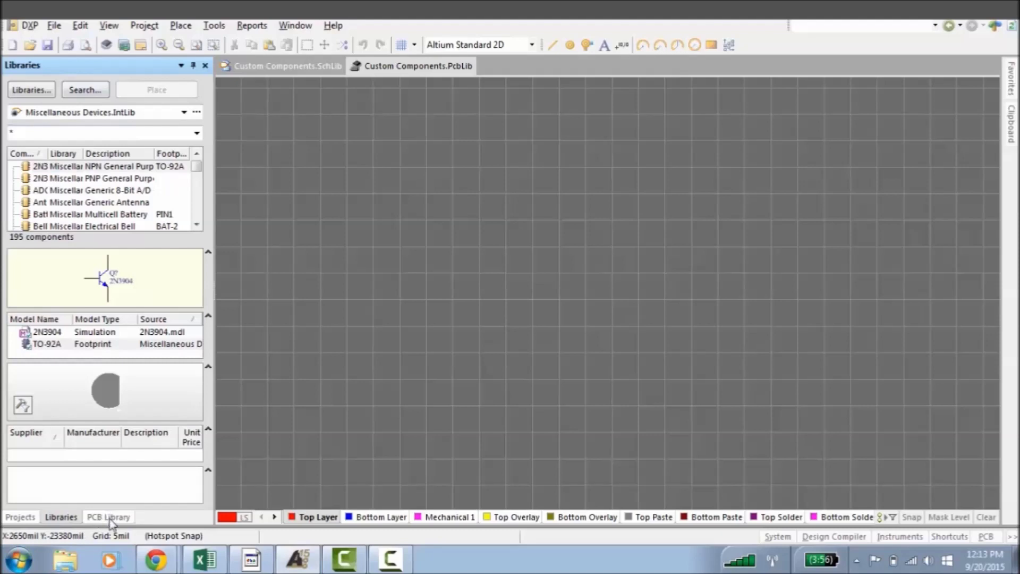
{"action": "left_click", "coordinate": [109, 517]}
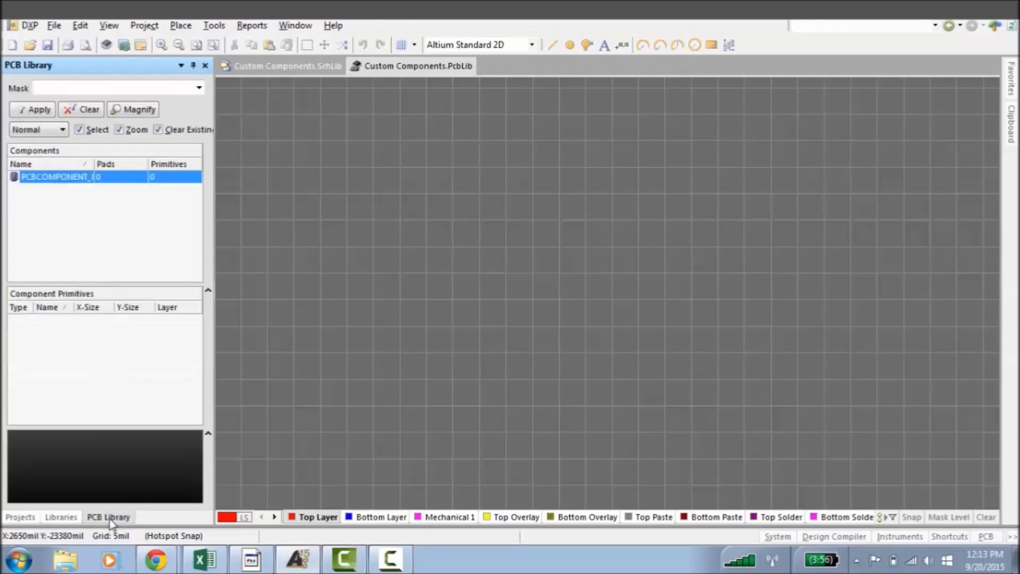
{"action": "double_click", "coordinate": [44, 179]}
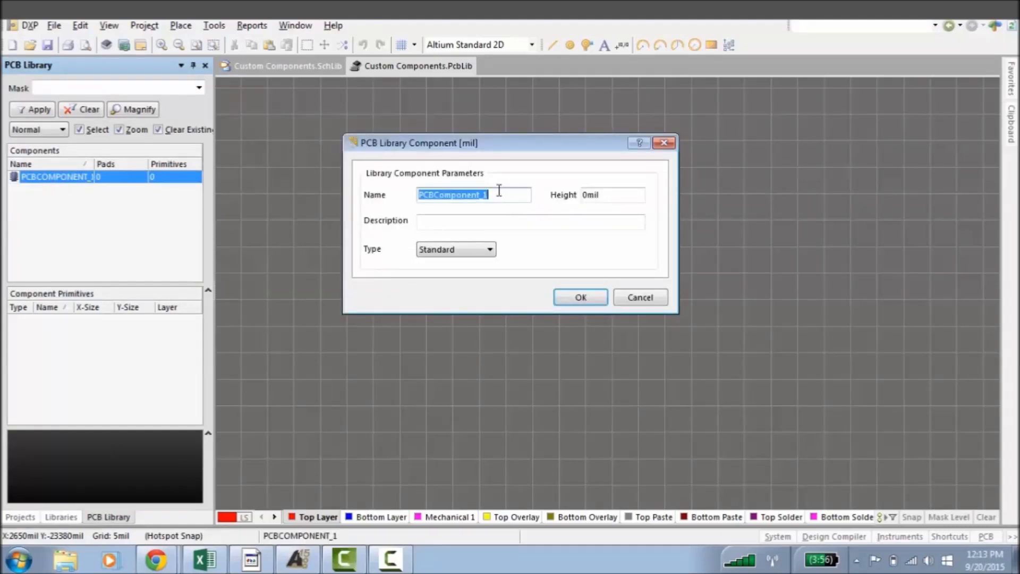
- Name the footprint LM555CN and copy 'IC OSC SINGLE TIMER 8-DIP' from the Digi-Key page
{"action": "type", "text": "LM555CN"}
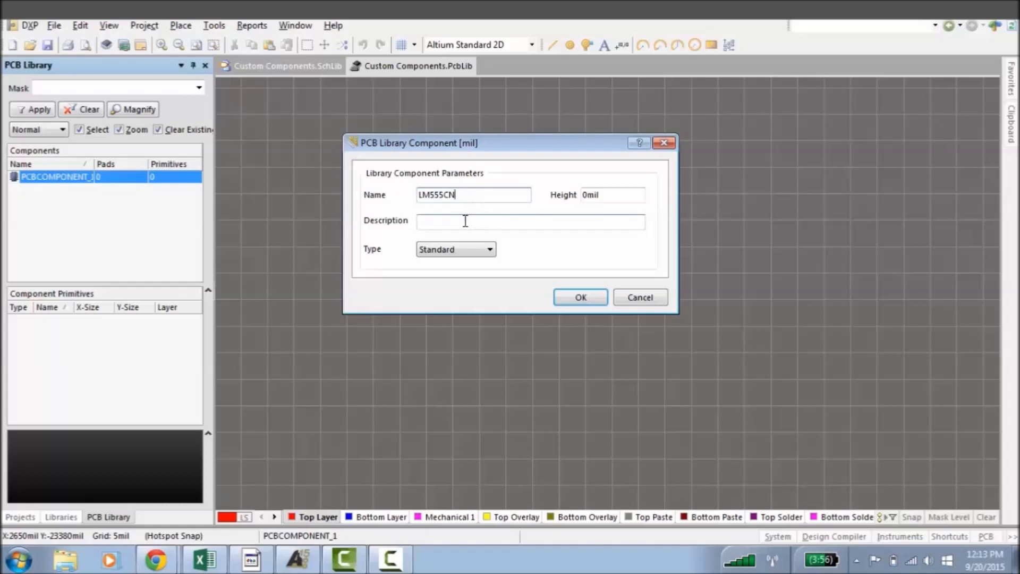
{"action": "mouse_move", "coordinate": [147, 567]}
{"action": "left_click", "coordinate": [149, 527]}
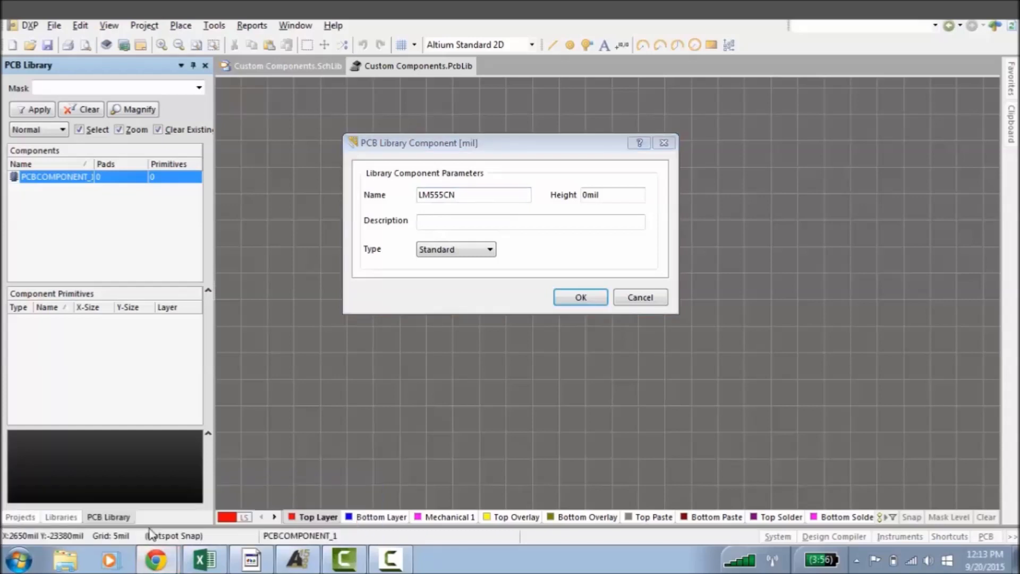
{"action": "key", "text": "alt+Tab"}
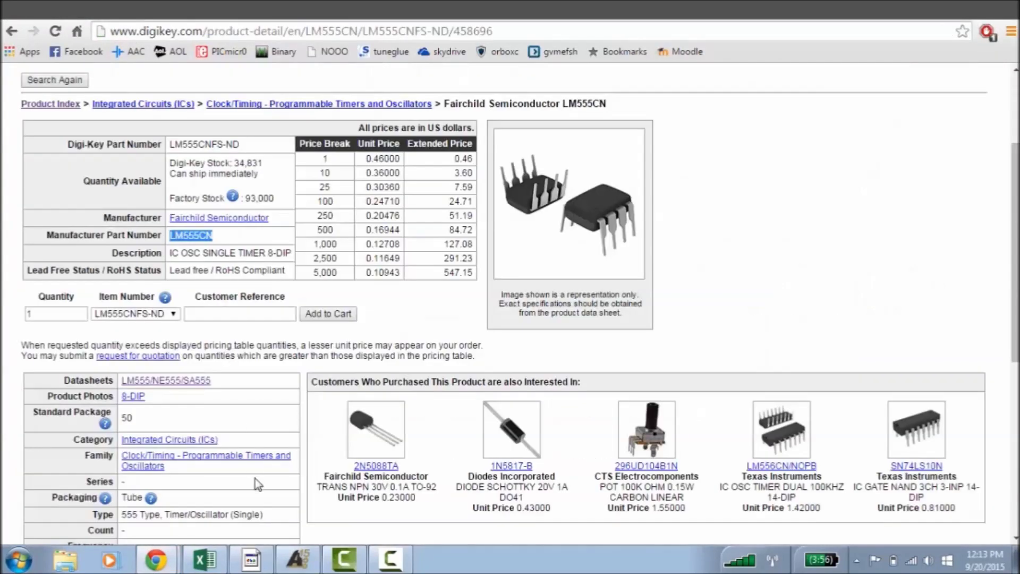
{"action": "left_click_drag", "start_coordinate": [297, 257], "coordinate": [173, 257]}
{"action": "key", "text": "ctrl+c"}
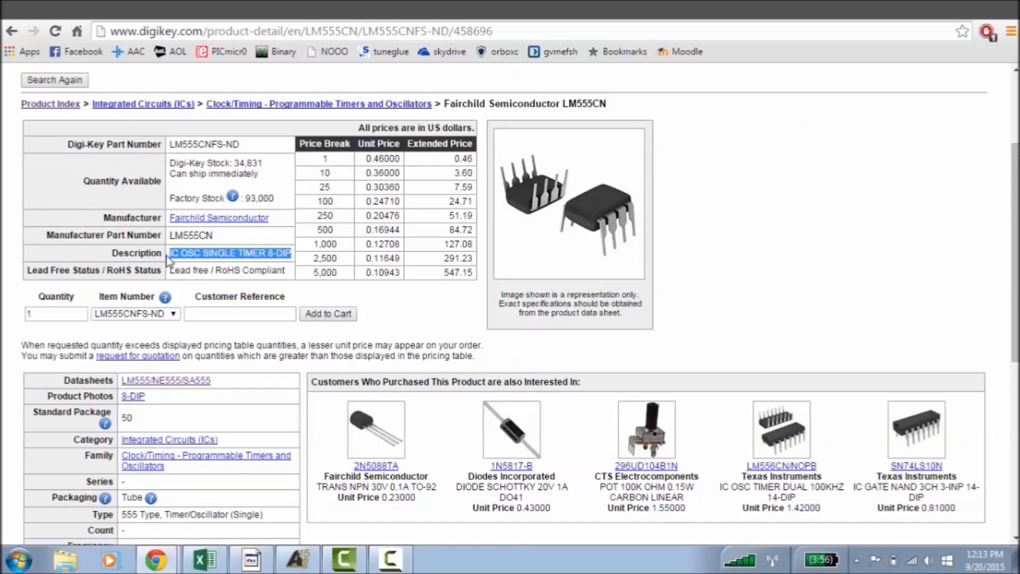
- Paste 'IC OSC SINGLE TIMER 8-DIP' as the footprint description and apply the properties
{"action": "left_click", "coordinate": [295, 560]}
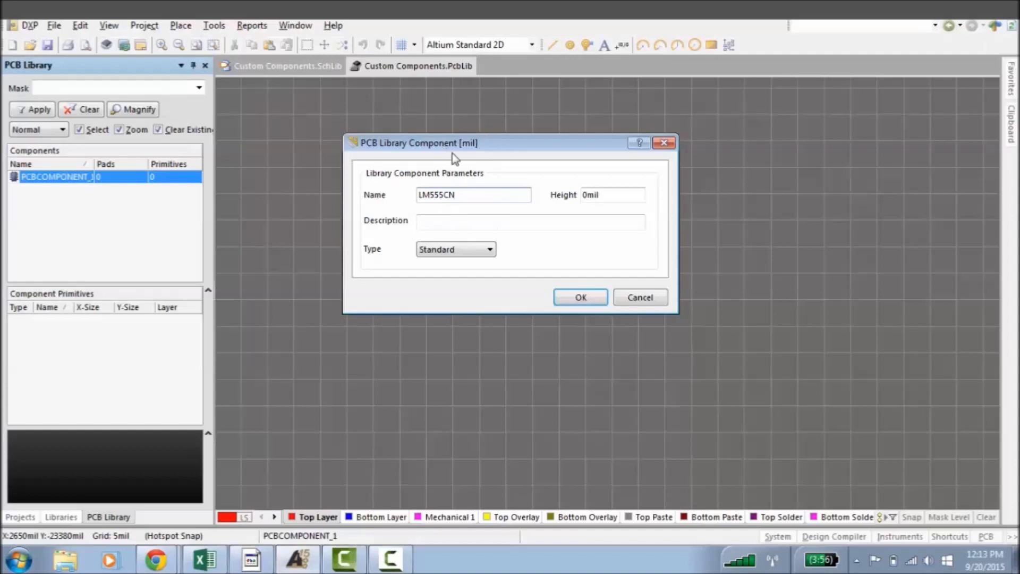
{"action": "left_click_drag", "start_coordinate": [492, 140], "coordinate": [465, 141]}
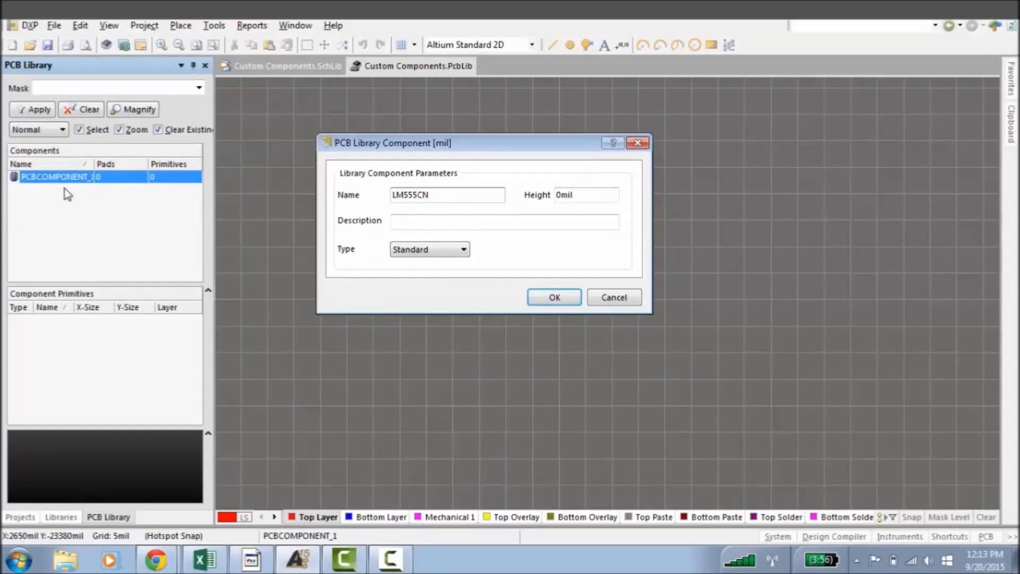
{"action": "left_click", "coordinate": [424, 222]}
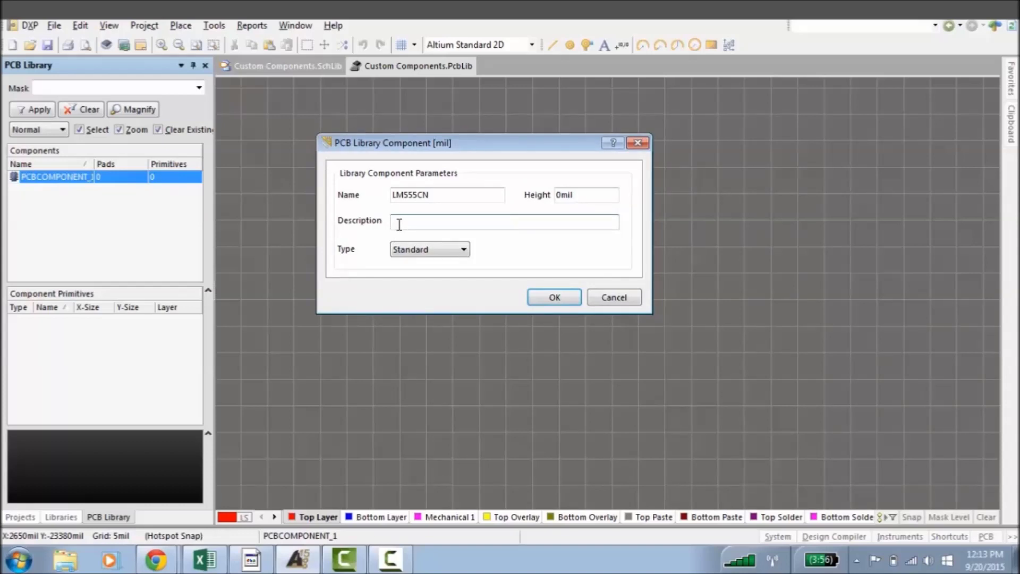
{"action": "key", "text": "ctrl+v"}
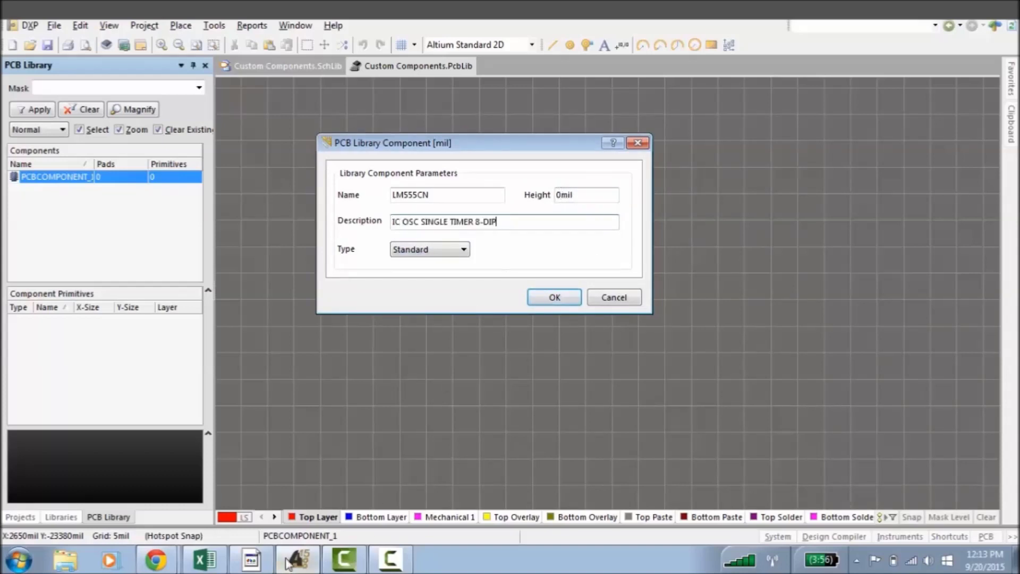
{"action": "mouse_move", "coordinate": [297, 555]}
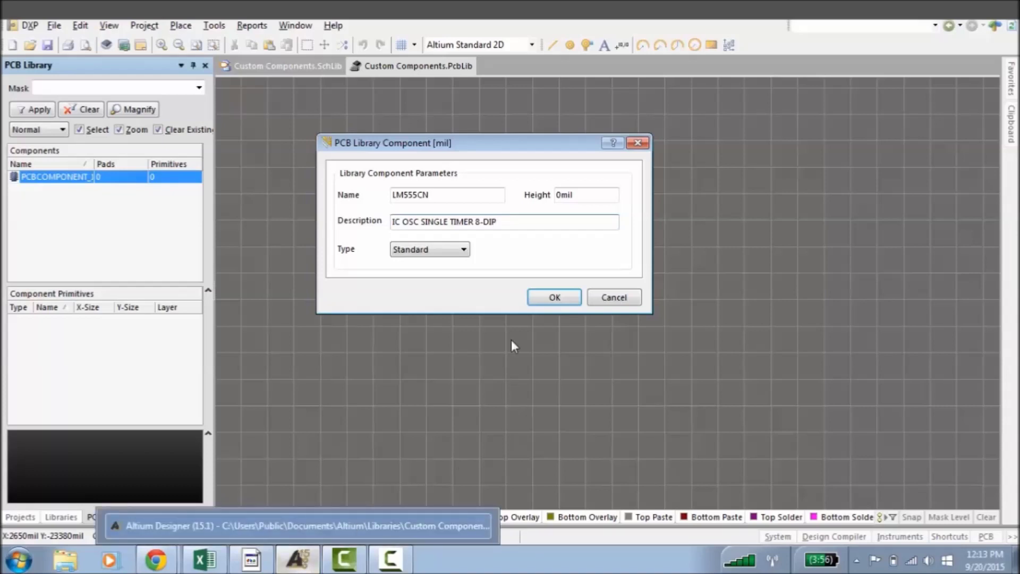
{"action": "left_click", "coordinate": [554, 297]}
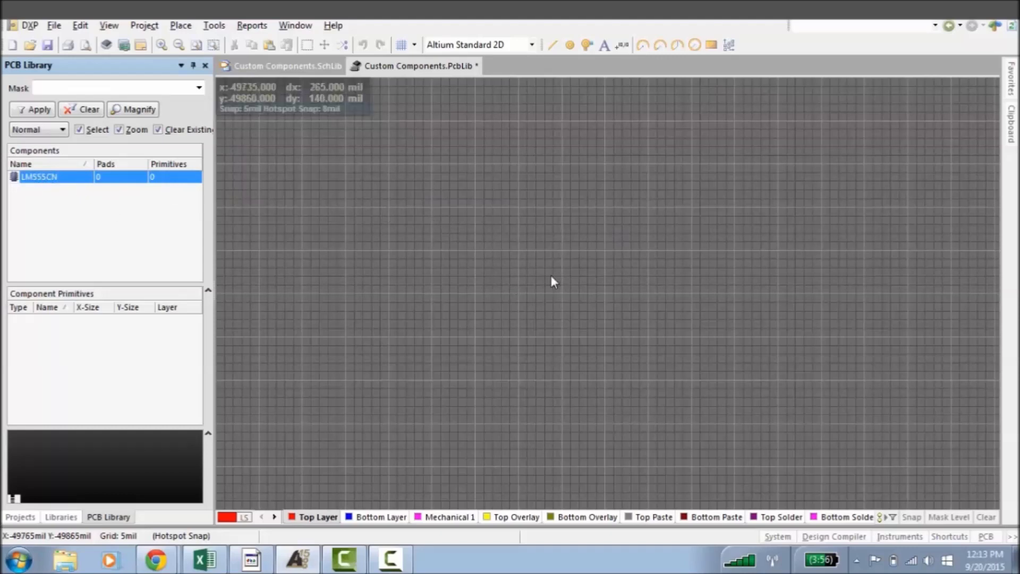
- Recentre the footprint view near the origin and bring up the snap grid editor, currently 5mil
{"action": "scroll", "coordinate": [494, 276], "scroll_direction": "down", "scroll_amount": 4, "text": "ctrl"}
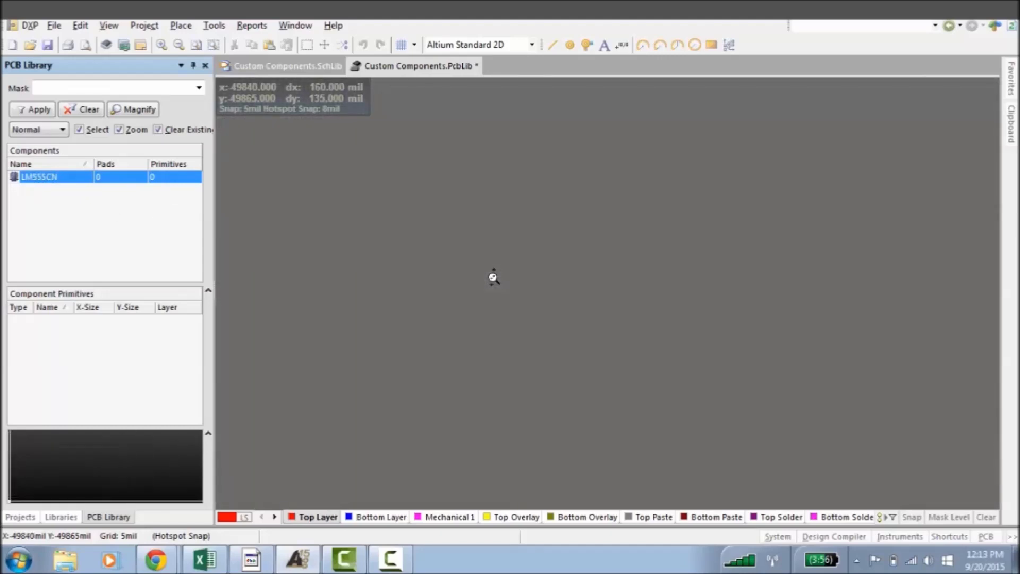
{"action": "scroll", "coordinate": [494, 276], "scroll_direction": "up", "scroll_amount": 3, "text": "ctrl"}
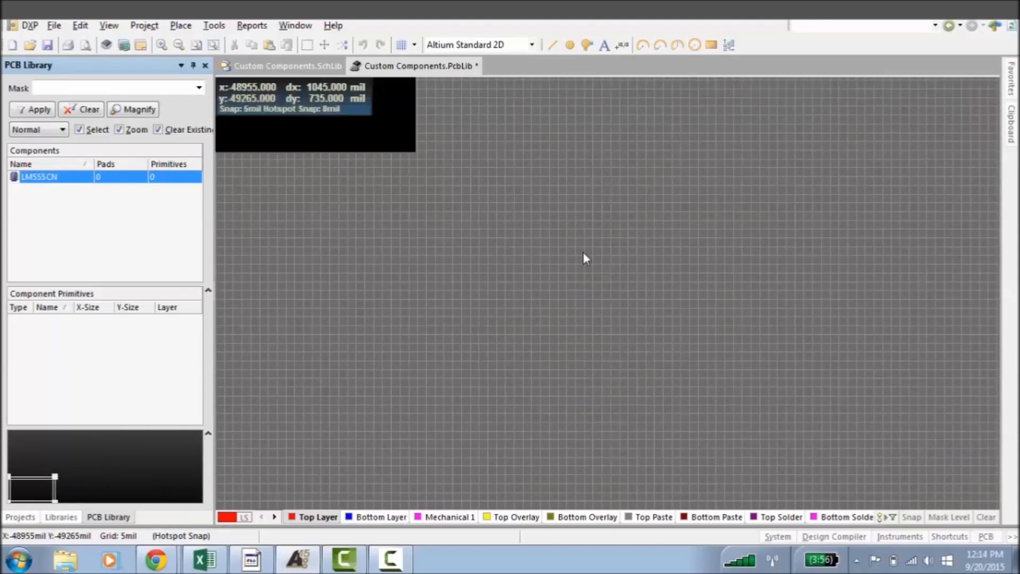
{"action": "key", "text": "ctrl+End"}
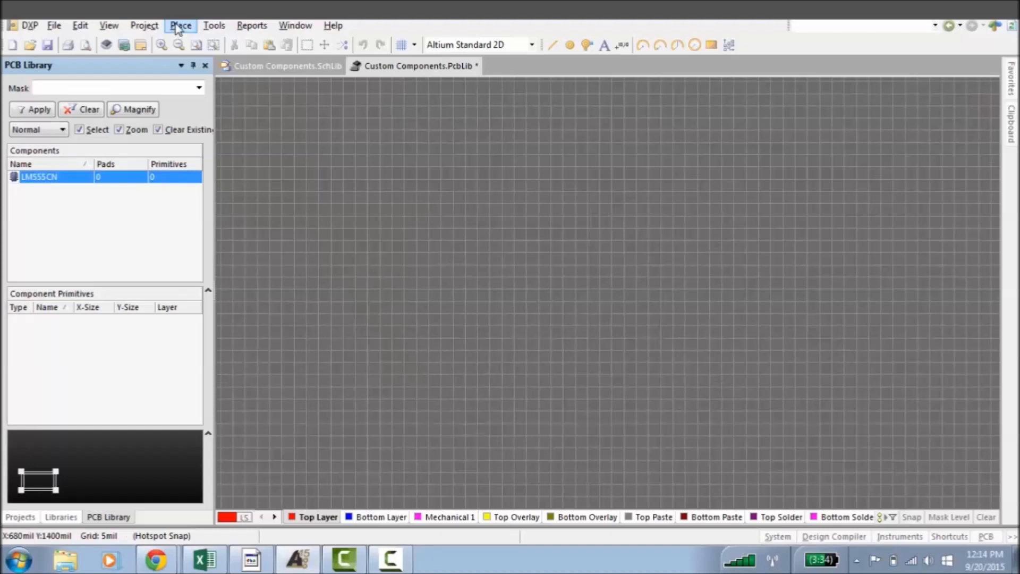
{"action": "right_click_drag", "start_coordinate": [547, 298], "coordinate": [462, 289]}
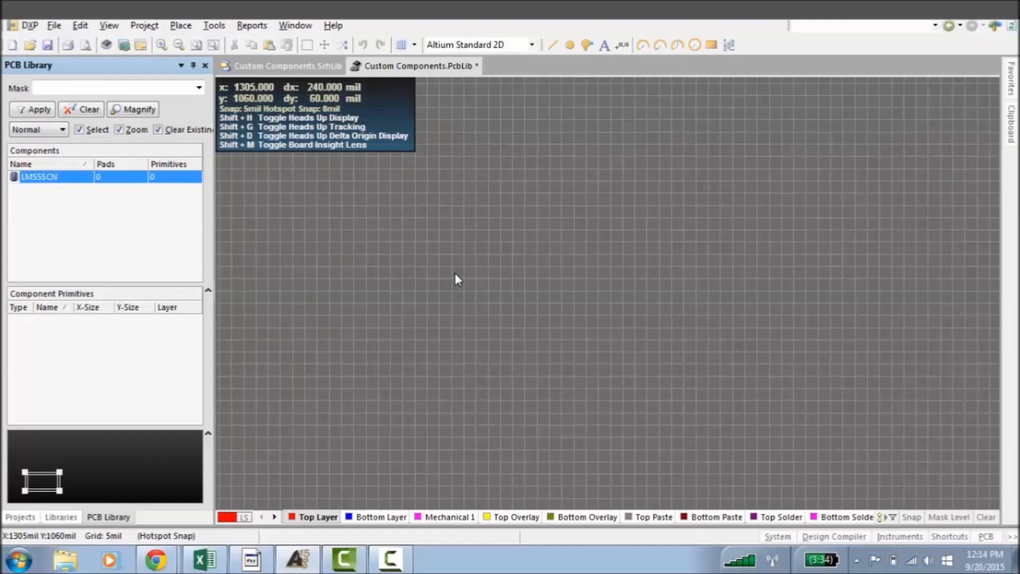
{"action": "key", "text": "ctrl+g"}
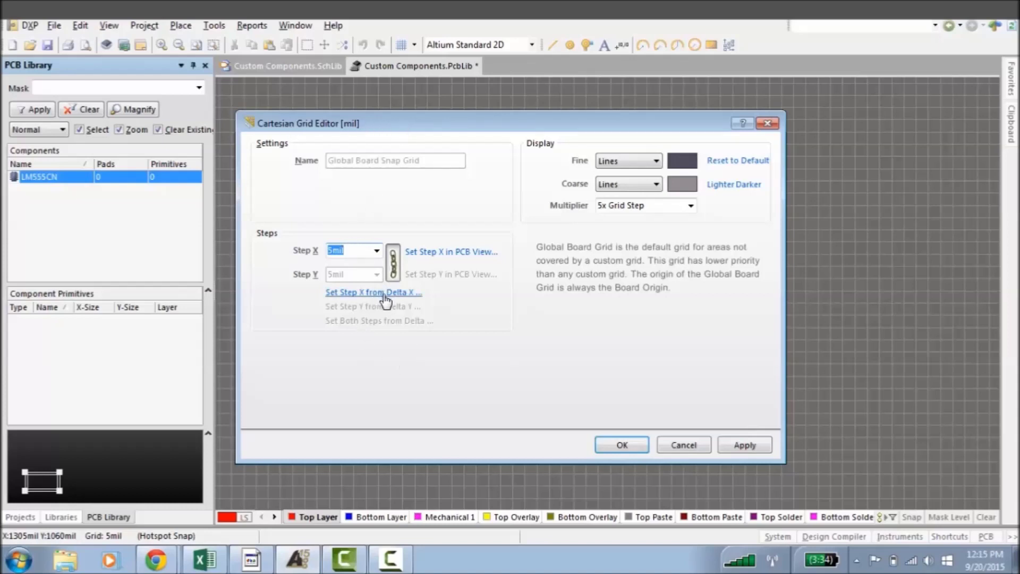
- Change the Global Board Snap Grid step from 5mil to 50mil in X and Y
{"action": "type", "text": "0.5"}
{"action": "key", "text": "Delete"}
{"action": "type", "text": "05"}
{"action": "key", "text": "Delete"}
{"action": "type", "text": "in"}
{"action": "key", "text": "BackSpace"}
{"action": "key", "text": "BackSpace"}
{"action": "key", "text": "BackSpace"}
{"action": "key", "text": "BackSpace"}
{"action": "key", "text": "BackSpace"}
{"action": "key", "text": "BackSpace"}
{"action": "type", "text": "50"}
{"action": "key", "text": "Return"}
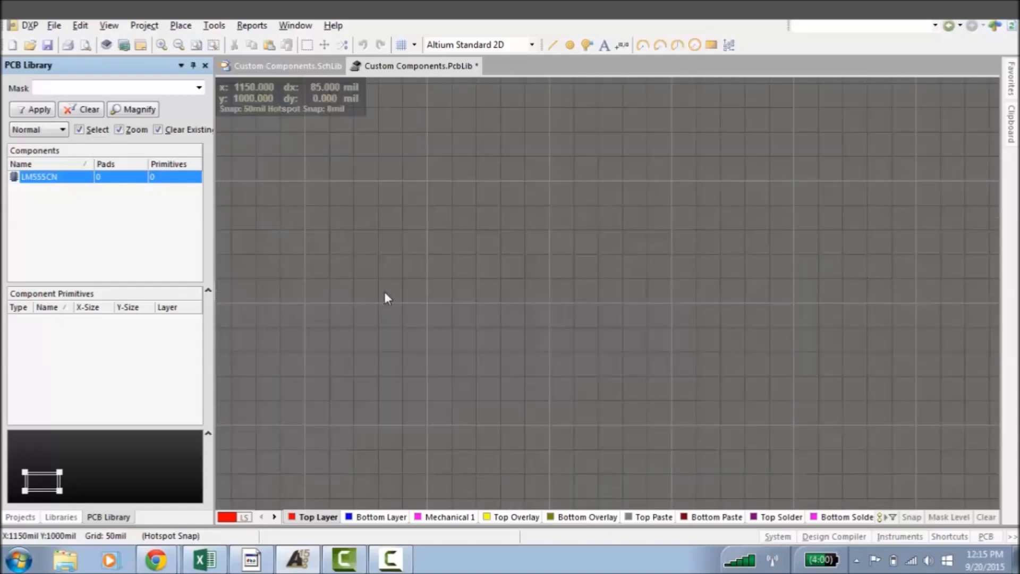
{"action": "scroll", "coordinate": [574, 327], "scroll_direction": "down", "scroll_amount": 3, "text": "ctrl"}
{"action": "scroll", "coordinate": [574, 317], "scroll_direction": "down", "scroll_amount": 3, "text": "ctrl"}
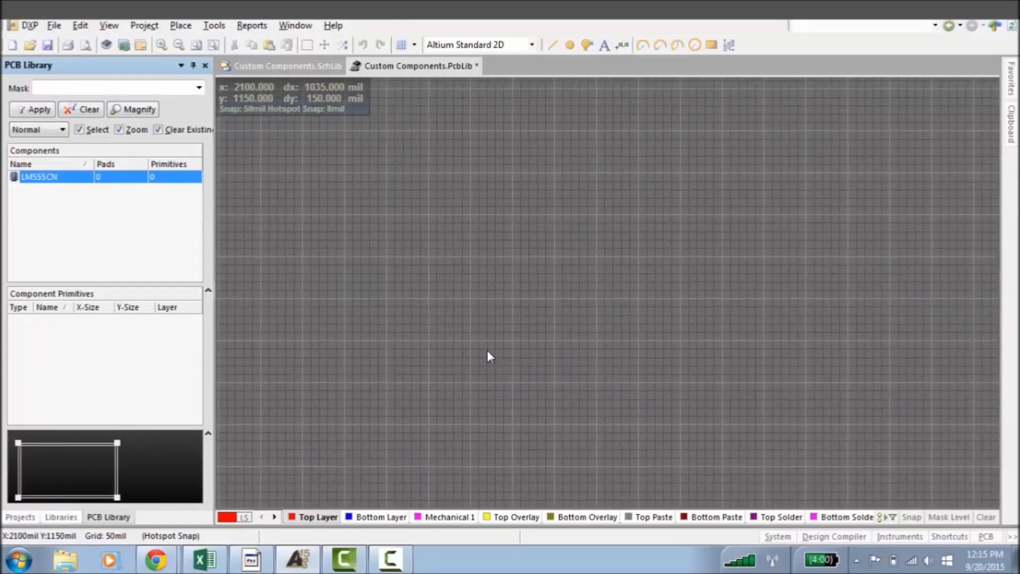
- Start placing a pad and show its properties: designator 1, 60mil round shape, 30mil hole
{"action": "left_click", "coordinate": [181, 25]}
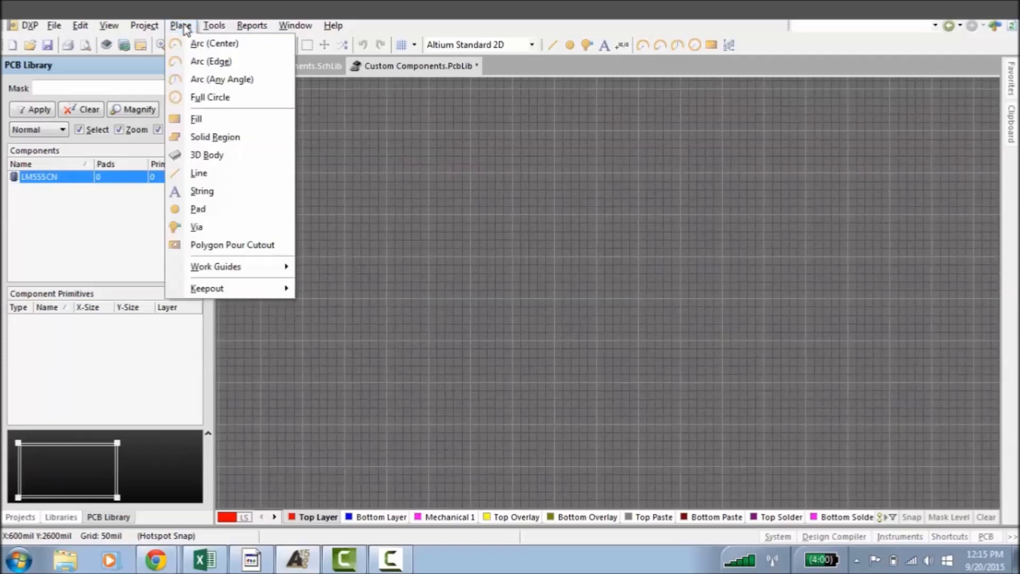
{"action": "left_click", "coordinate": [209, 212]}
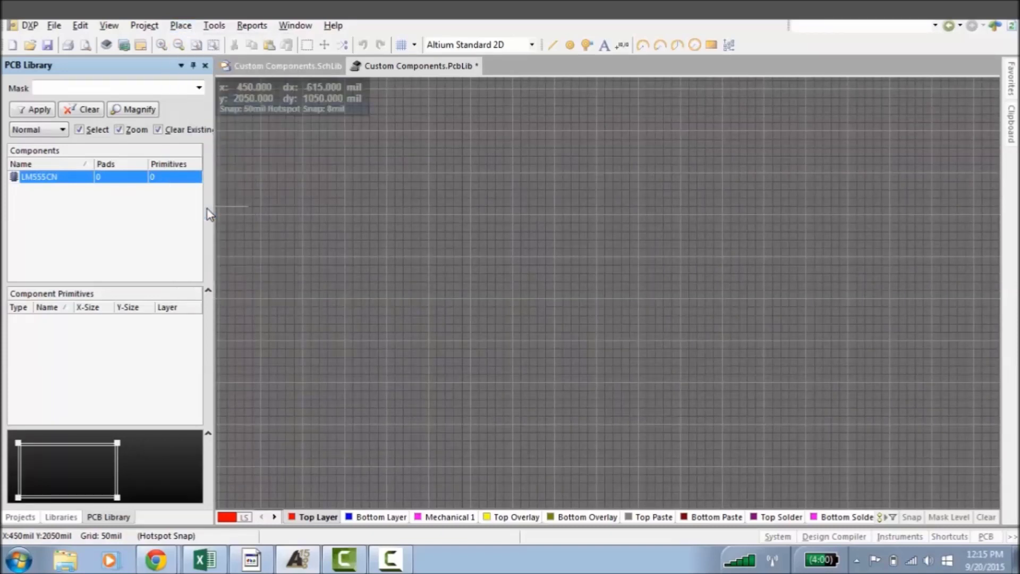
{"action": "right_click", "coordinate": [466, 276]}
{"action": "left_click", "coordinate": [429, 218]}
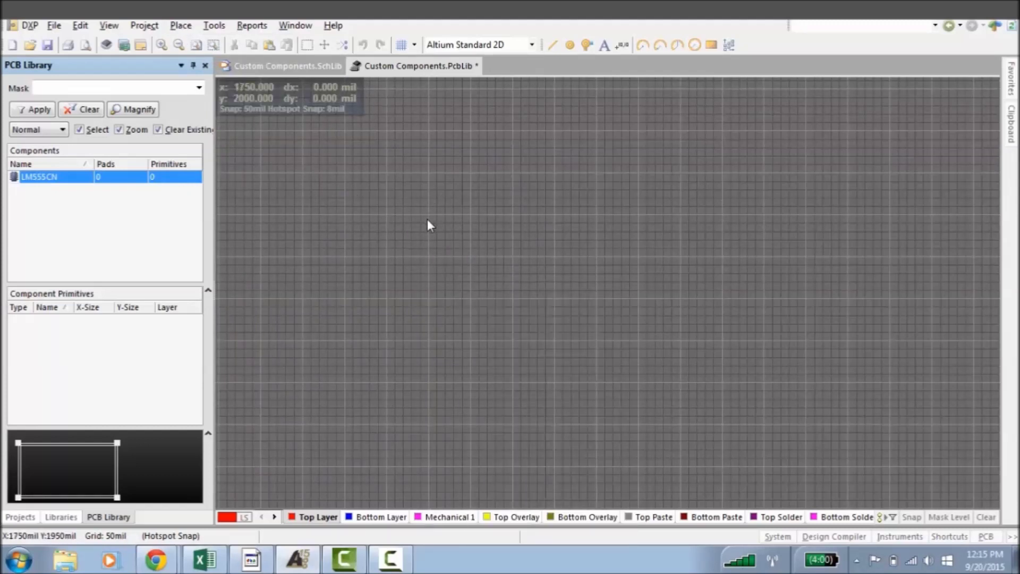
{"action": "key", "text": "p"}
{"action": "key", "text": "a"}
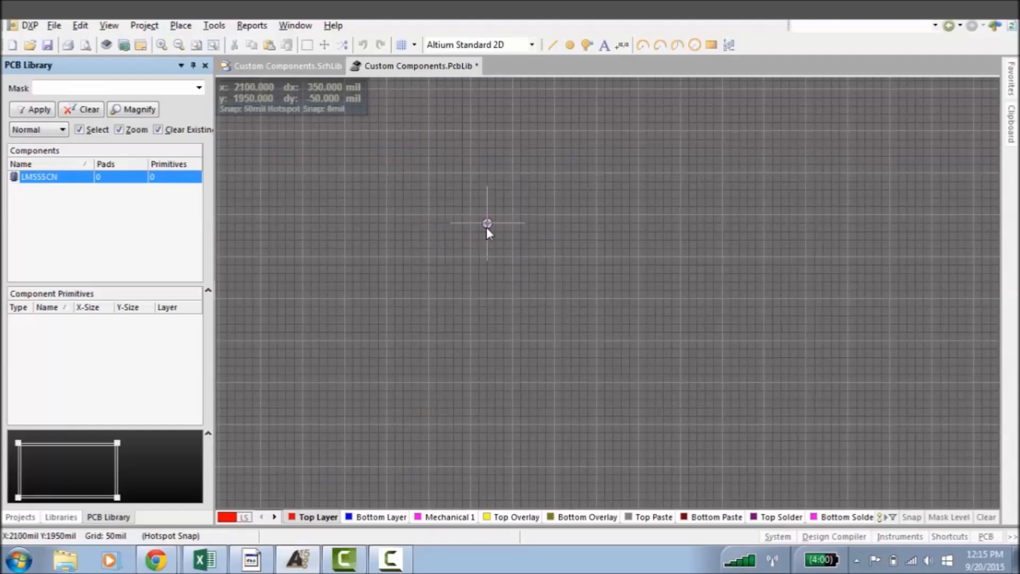
{"action": "key", "text": "Tab"}
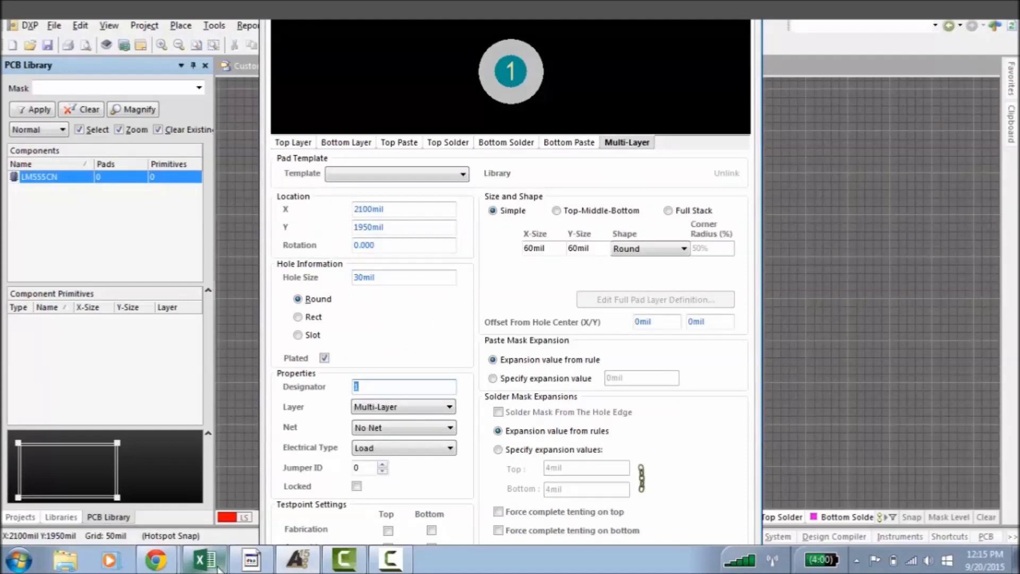
{"action": "left_click", "coordinate": [149, 537]}
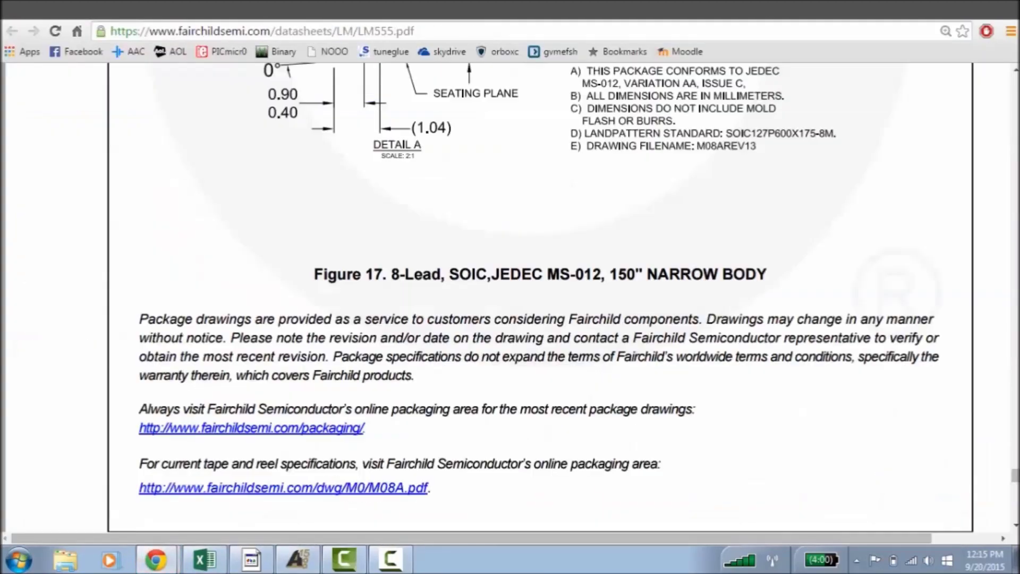
{"action": "scroll", "coordinate": [415, 234], "scroll_direction": "up", "scroll_amount": 12}
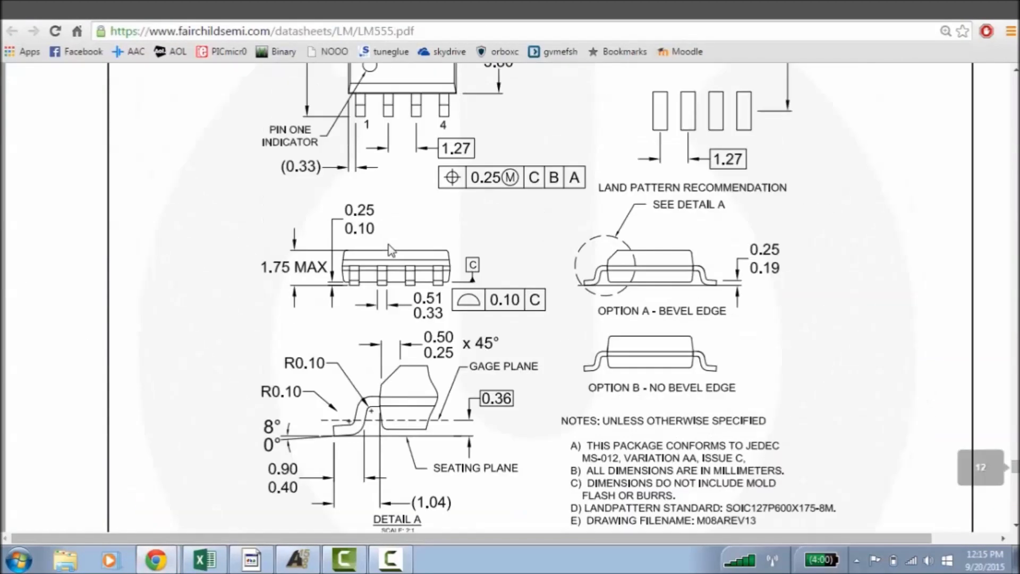
{"action": "scroll", "coordinate": [392, 251], "scroll_direction": "up", "scroll_amount": 15}
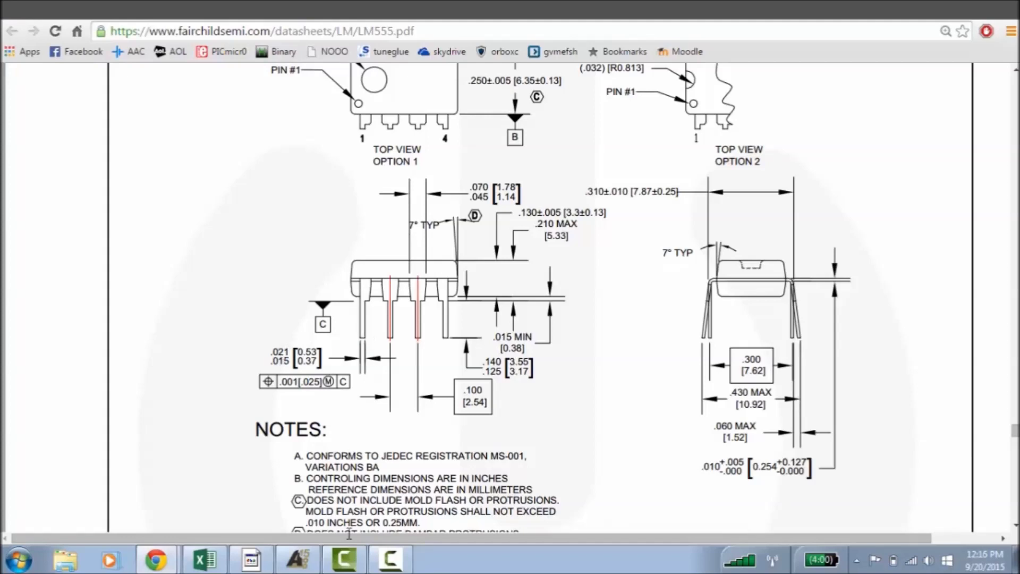
{"action": "left_click", "coordinate": [298, 559]}
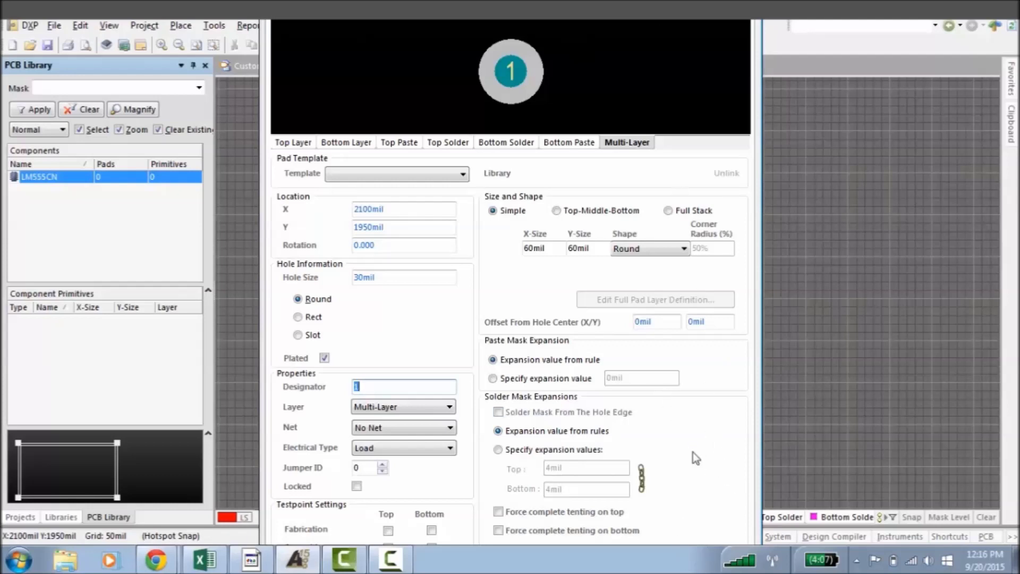
- Place pads 1–4 as a vertical left column on the grid
{"action": "key", "text": "Return"}
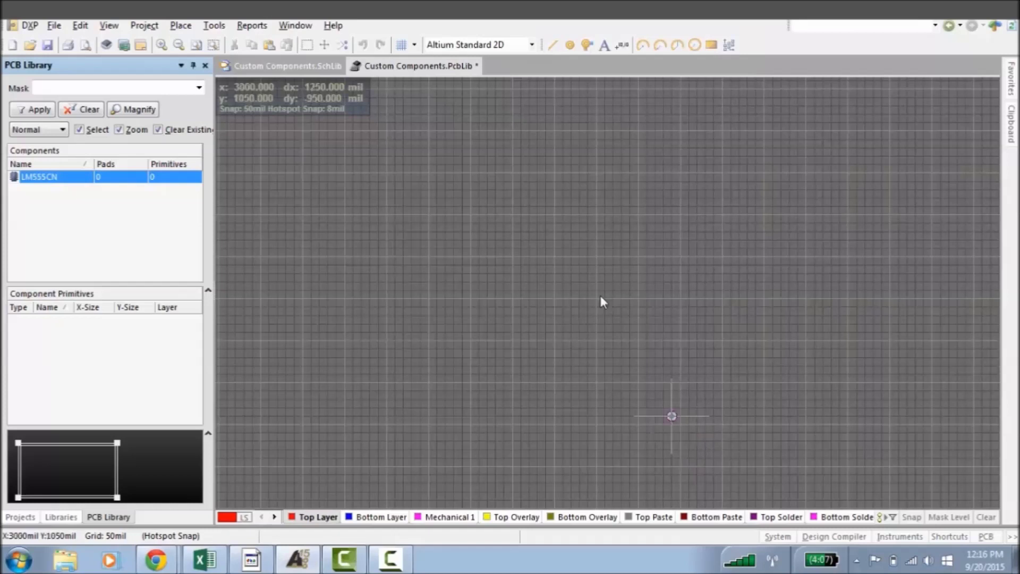
{"action": "key", "text": "Page_Up"}
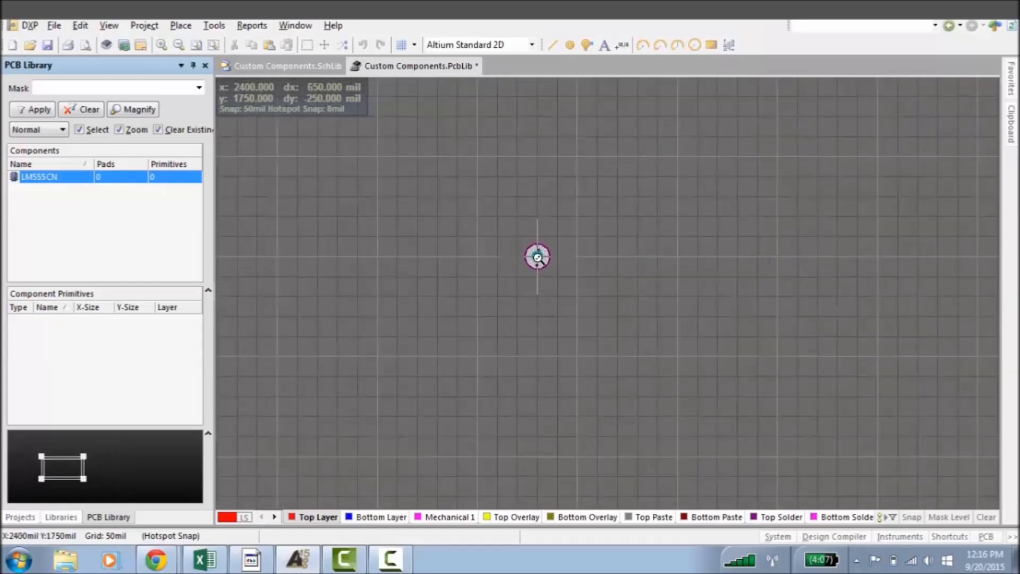
{"action": "key", "text": "Page_Up"}
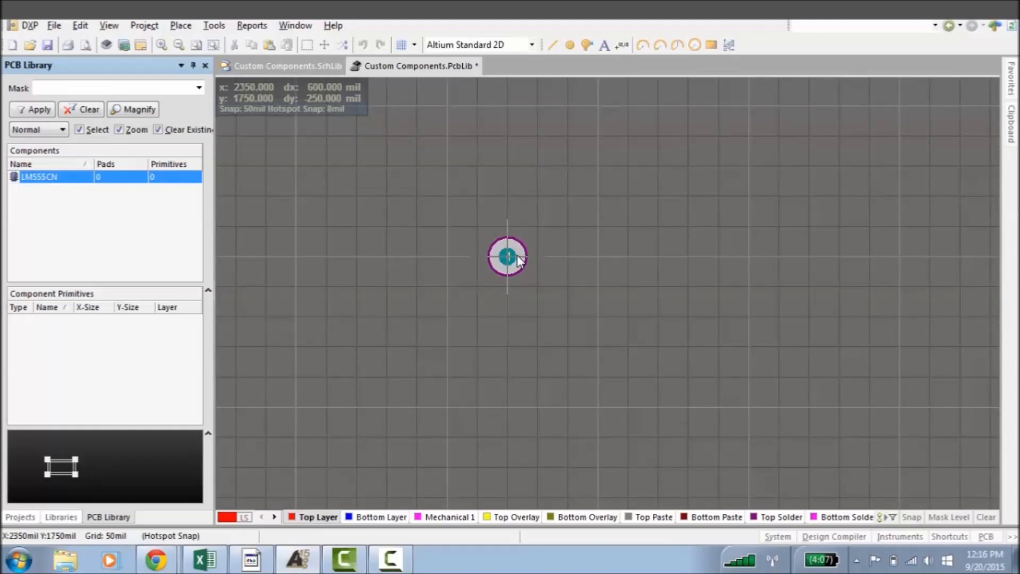
{"action": "left_click", "coordinate": [517, 256]}
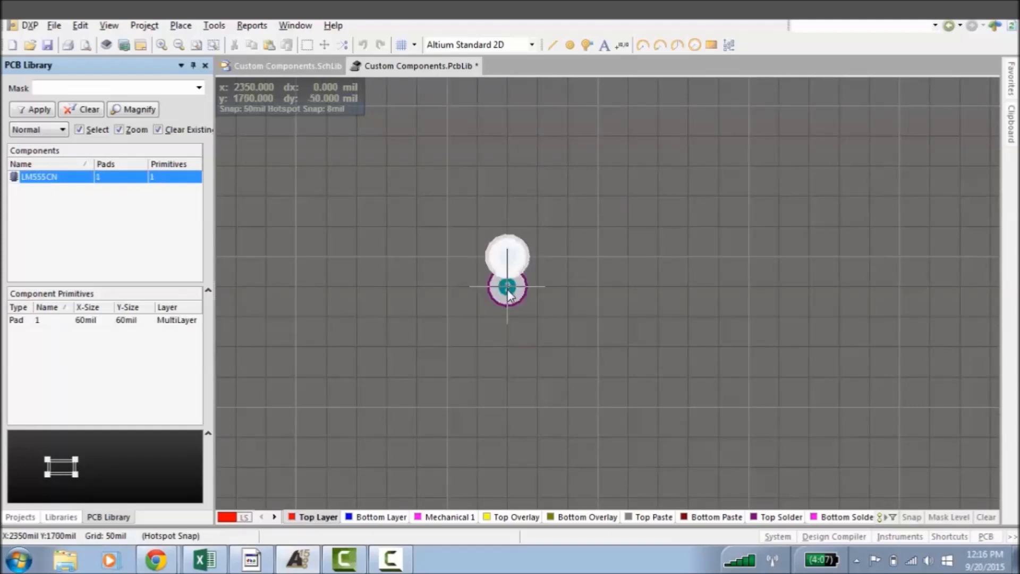
{"action": "right_click", "coordinate": [508, 316]}
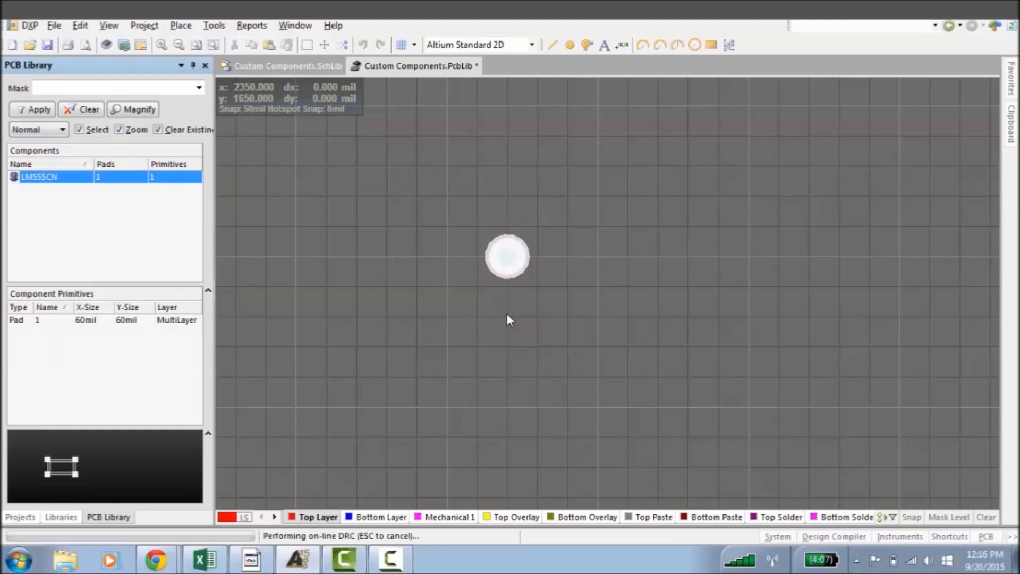
{"action": "left_click", "coordinate": [508, 317]}
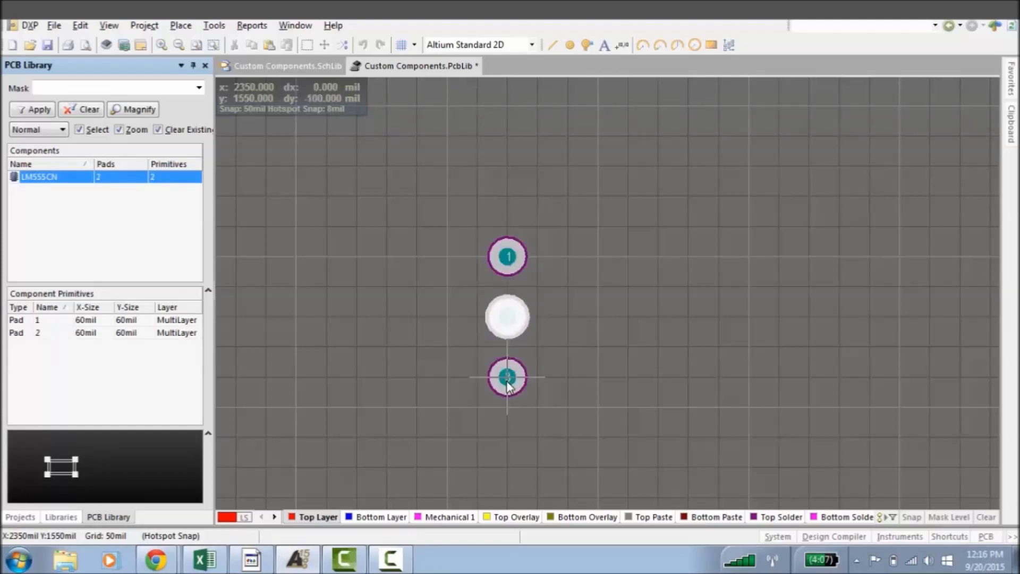
{"action": "left_click", "coordinate": [507, 378]}
{"action": "left_click", "coordinate": [508, 437]}
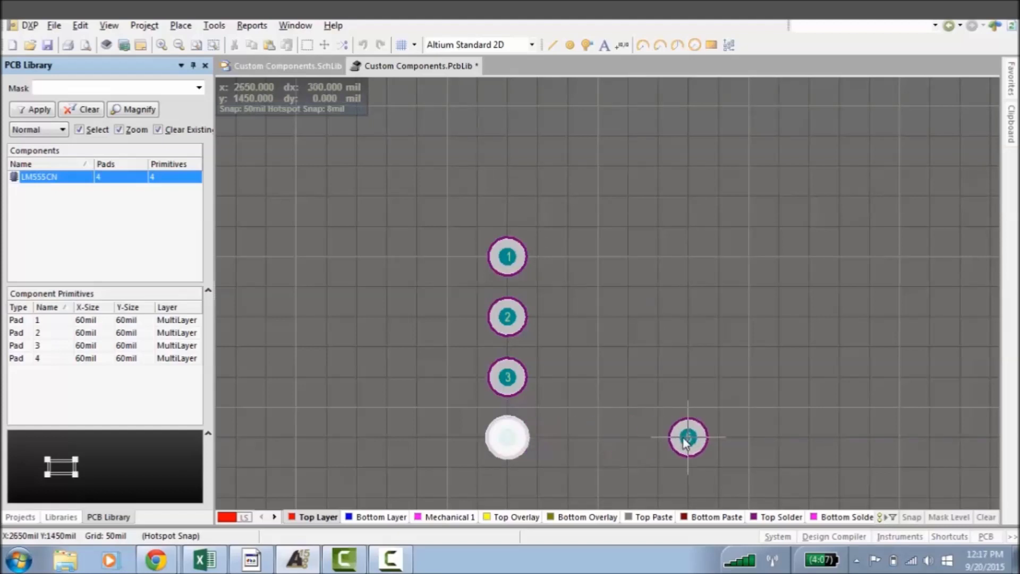
- Place pads 5–8 upward in a right column 300mil from pads 4–1
{"action": "left_click", "coordinate": [688, 437]}
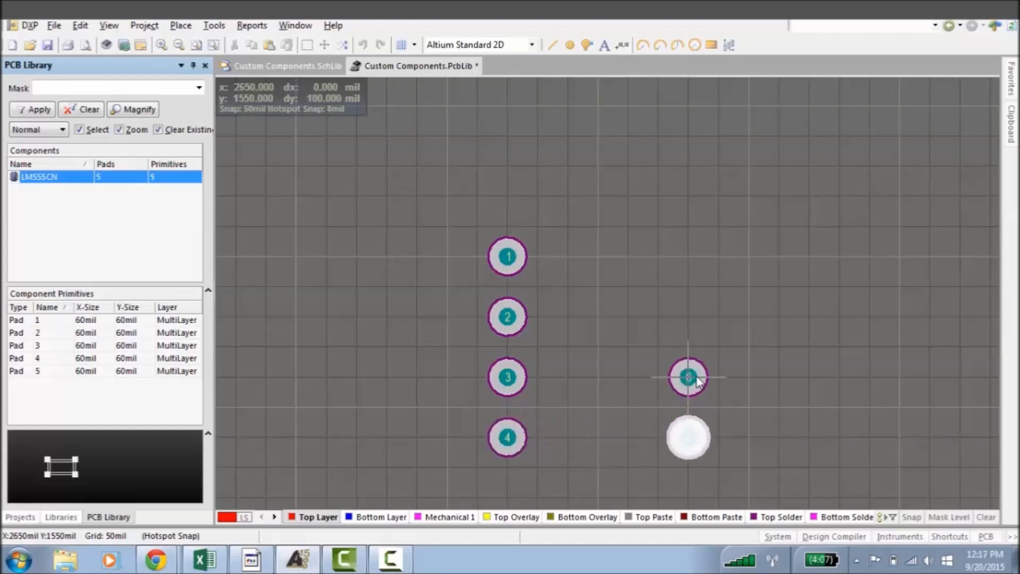
{"action": "left_click", "coordinate": [689, 378]}
{"action": "left_click", "coordinate": [688, 317]}
{"action": "left_click", "coordinate": [689, 256]}
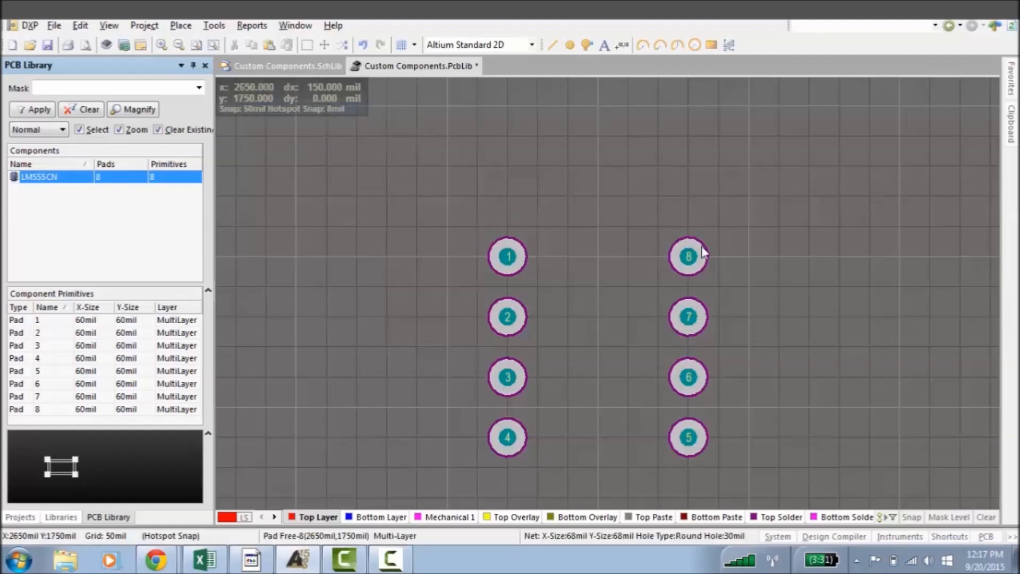
{"action": "scroll", "coordinate": [576, 297], "scroll_direction": "down", "scroll_amount": 2}
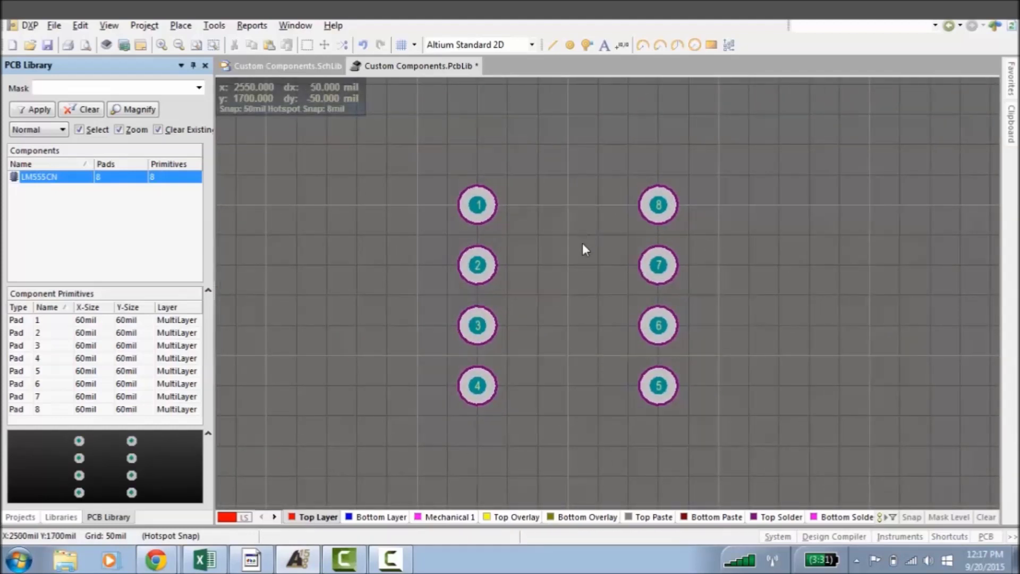
- Start a line on the Top Overlay layer with a 5mil width
{"action": "left_click", "coordinate": [181, 25]}
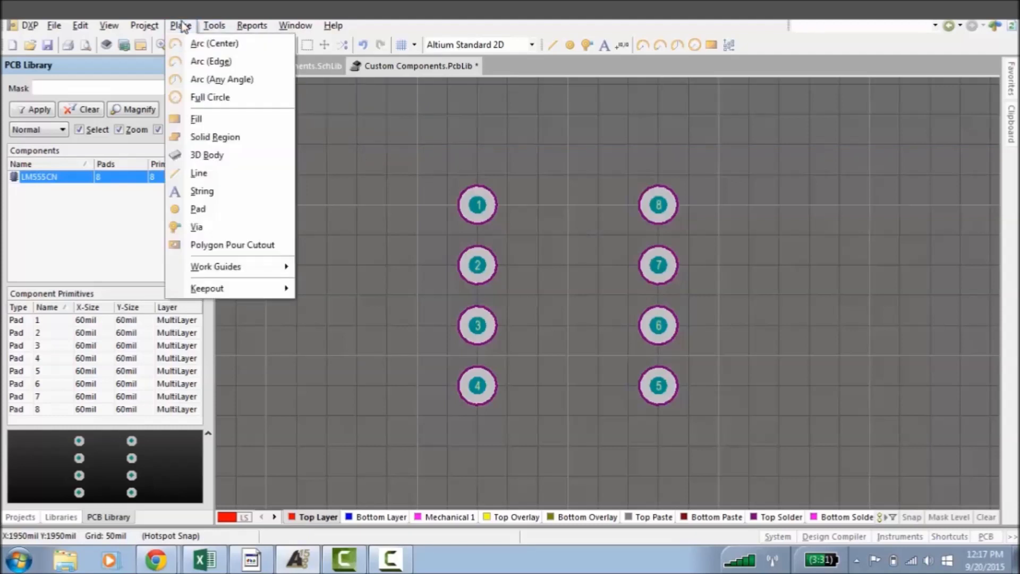
{"action": "left_click", "coordinate": [199, 175]}
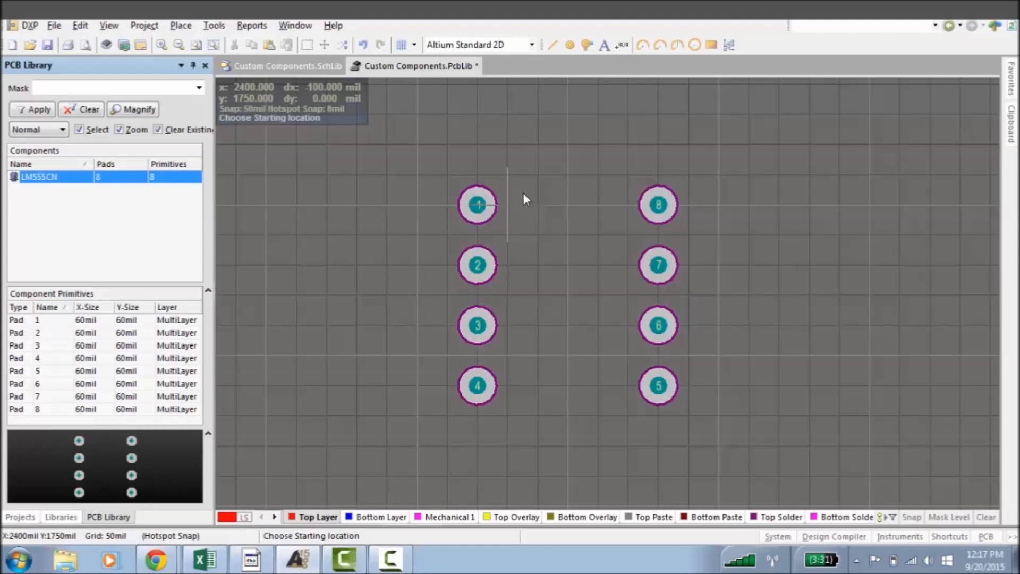
{"action": "key", "text": "Tab"}
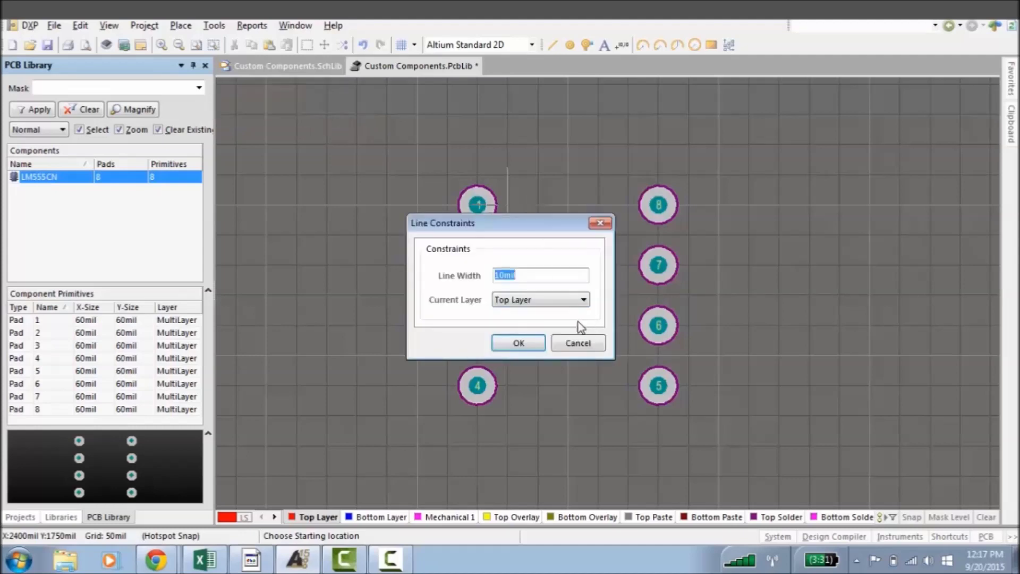
{"action": "left_click", "coordinate": [554, 298]}
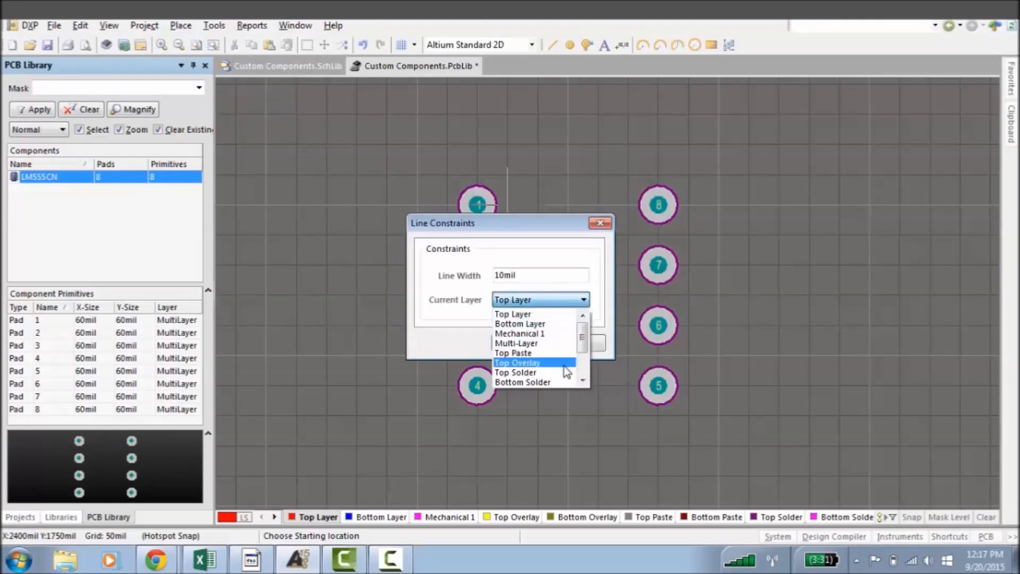
{"action": "left_click", "coordinate": [564, 365]}
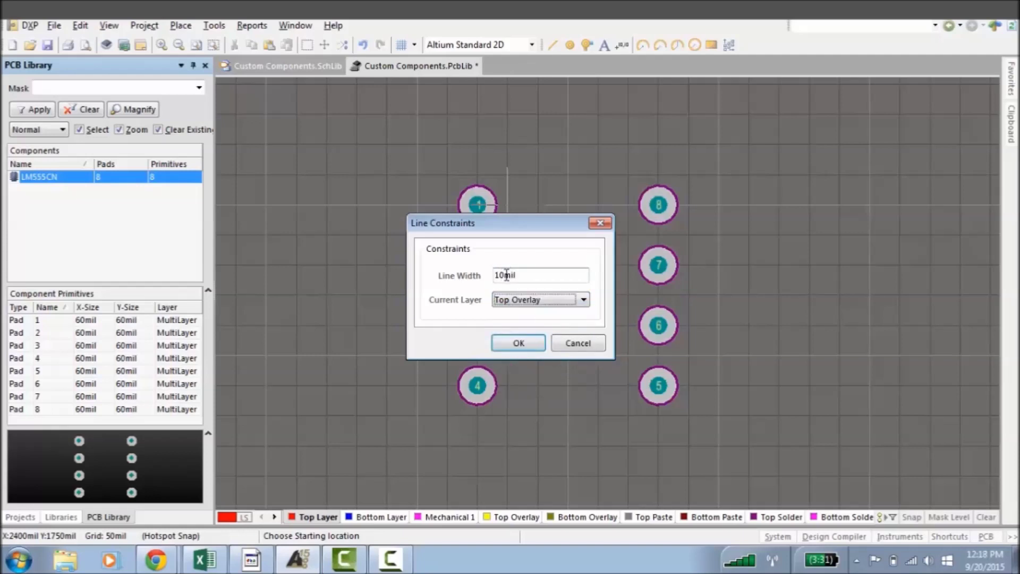
{"action": "left_click_drag", "start_coordinate": [506, 275], "coordinate": [460, 276]}
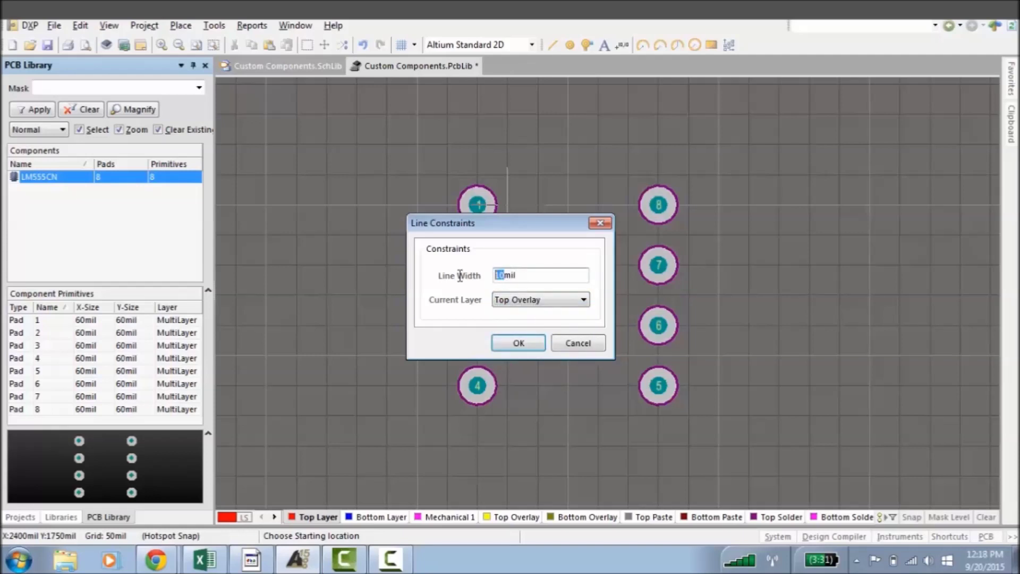
{"action": "type", "text": "5"}
{"action": "left_click", "coordinate": [521, 343]}
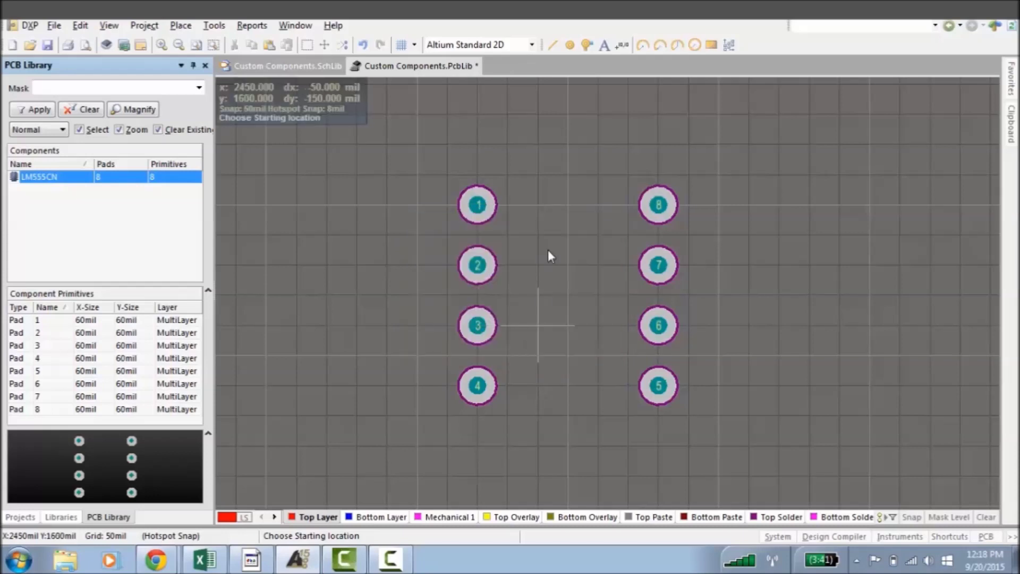
- Draw the outline's left side from above pad 1 to below pad 4, settling on square 90° corners
{"action": "left_click", "coordinate": [516, 170]}
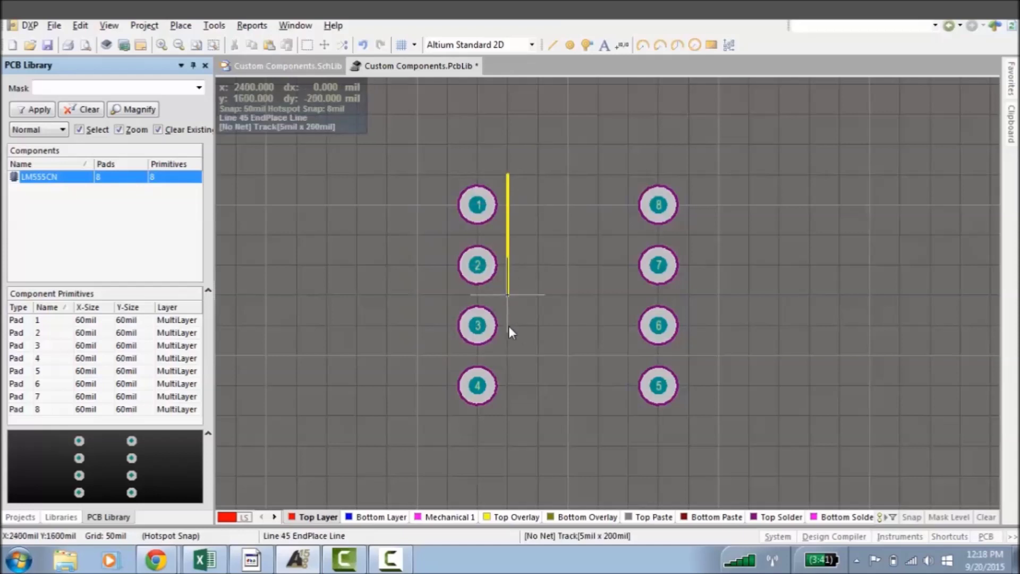
{"action": "left_click", "coordinate": [509, 415]}
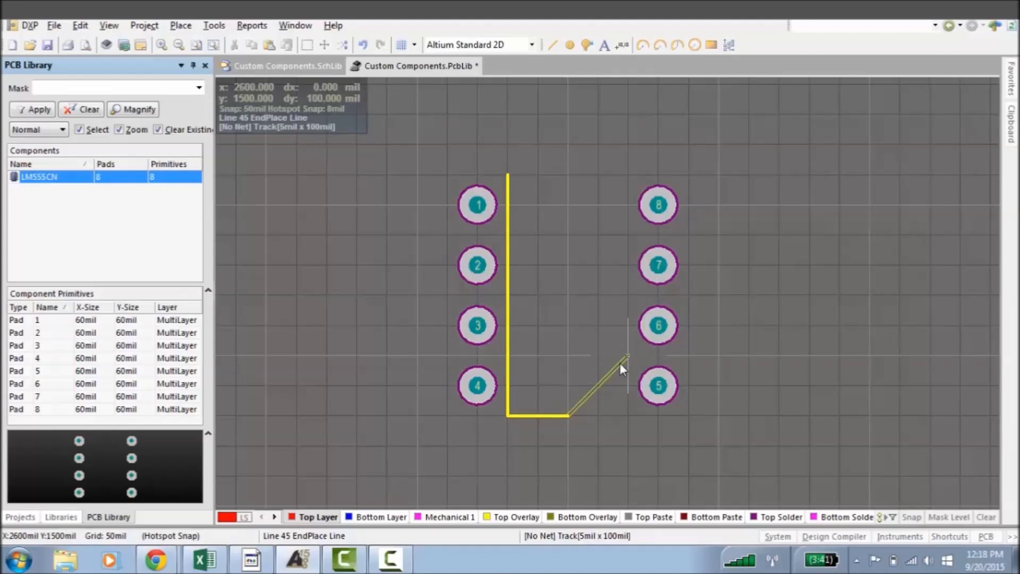
{"action": "key", "text": "shift+space"}
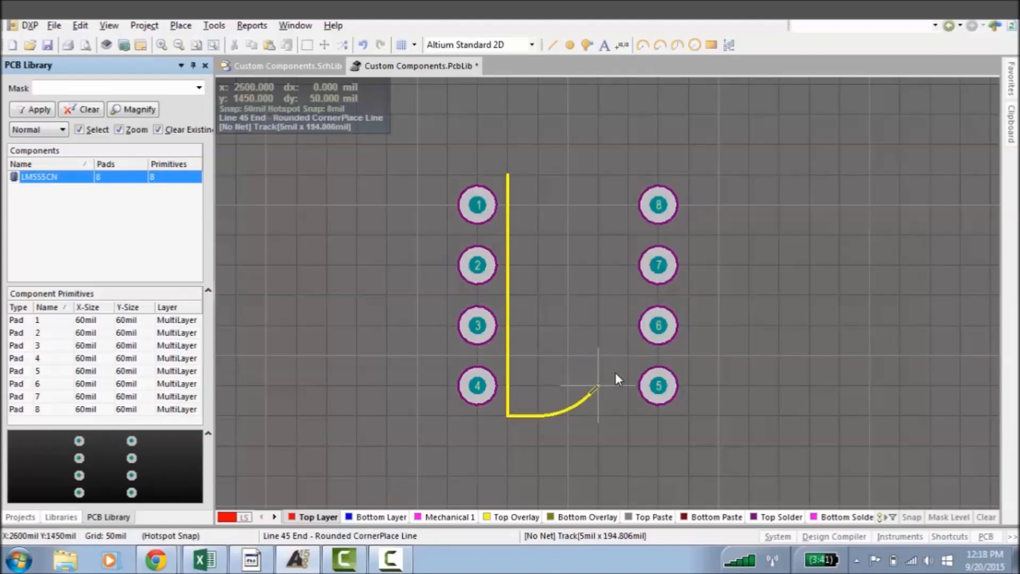
{"action": "key", "text": "shift+space"}
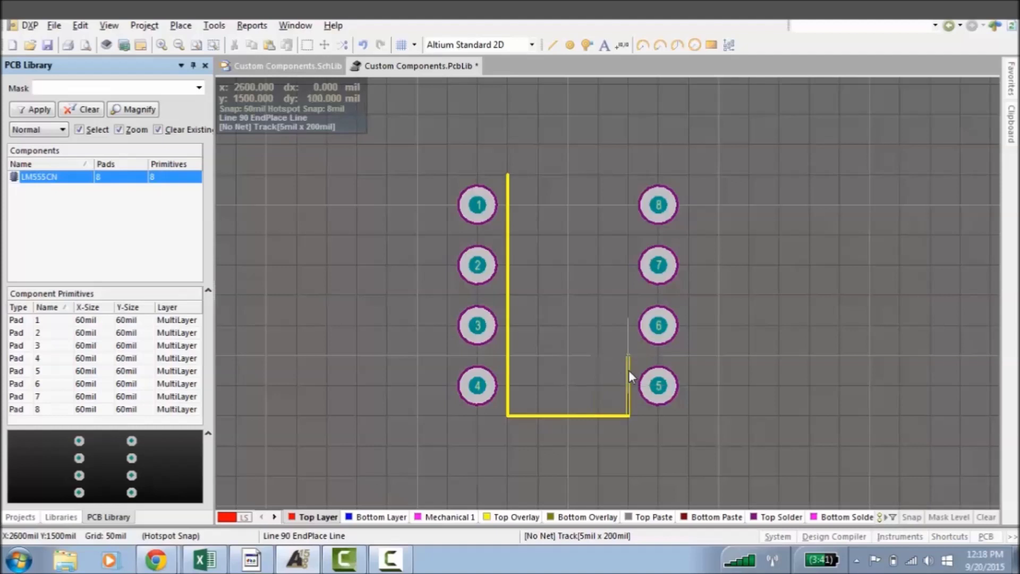
{"action": "key", "text": "shift+space"}
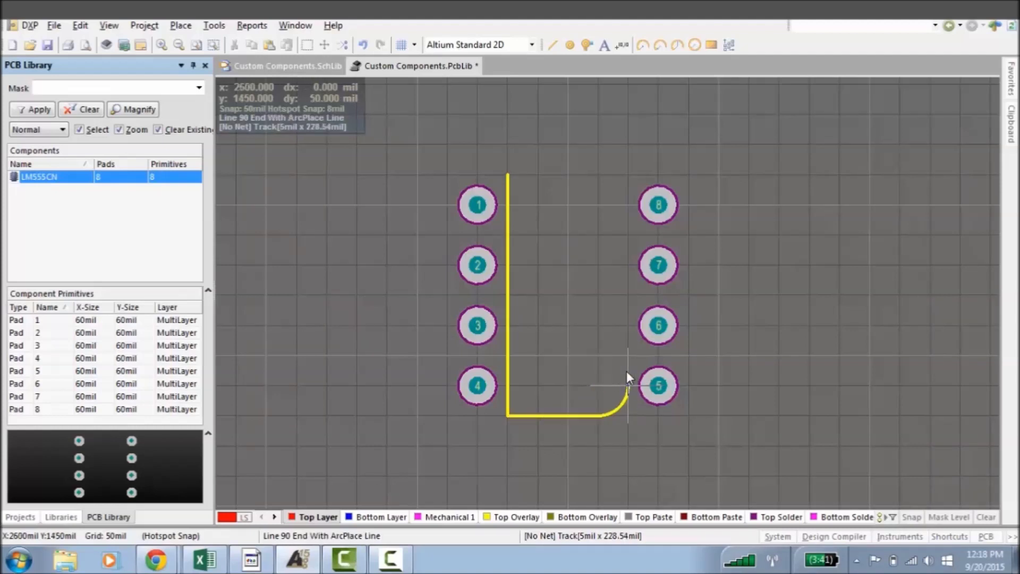
{"action": "key", "text": "shift+space"}
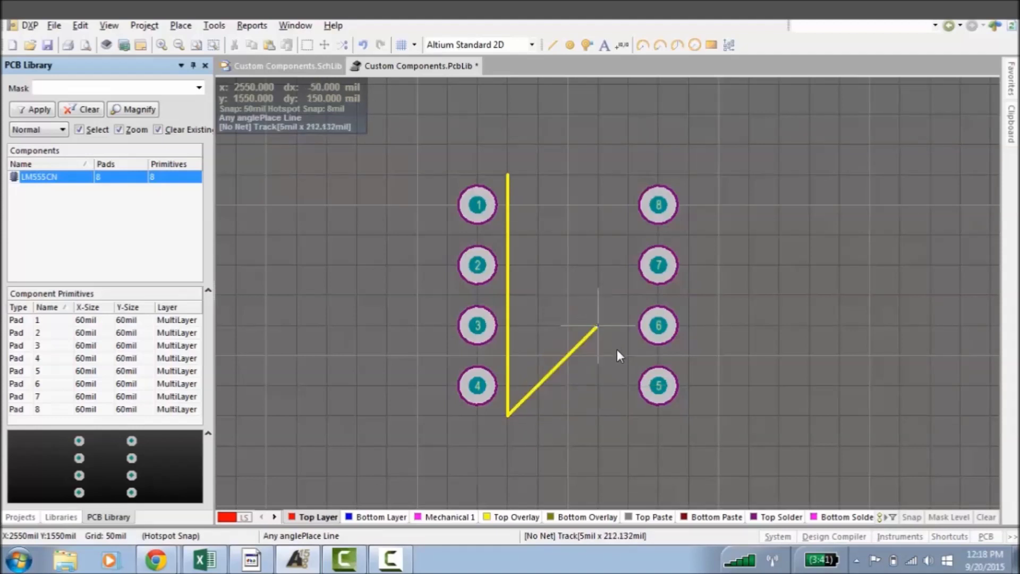
{"action": "key", "text": "shift+space"}
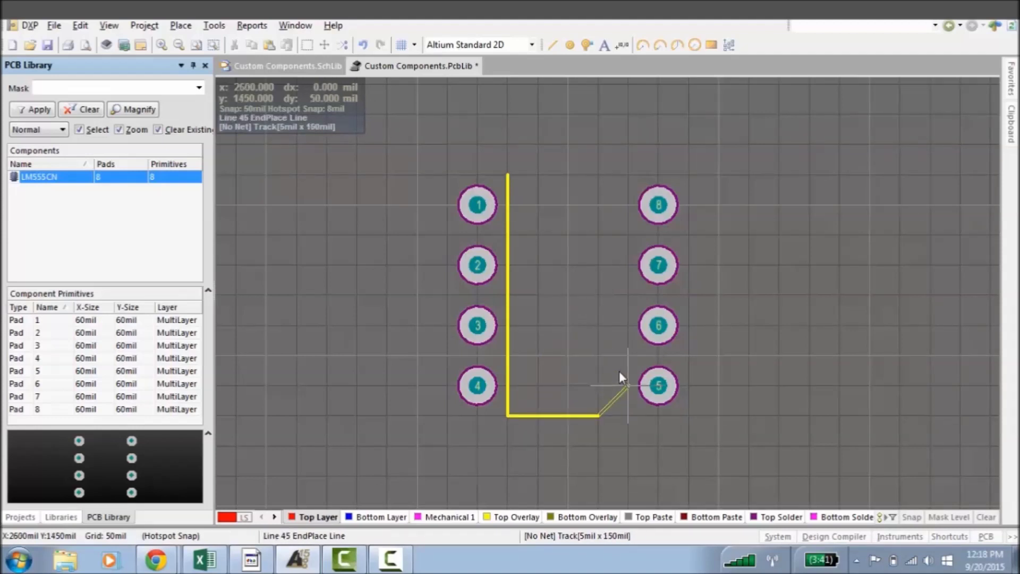
{"action": "key", "text": "shift+space"}
{"action": "key", "text": "shift+space"}
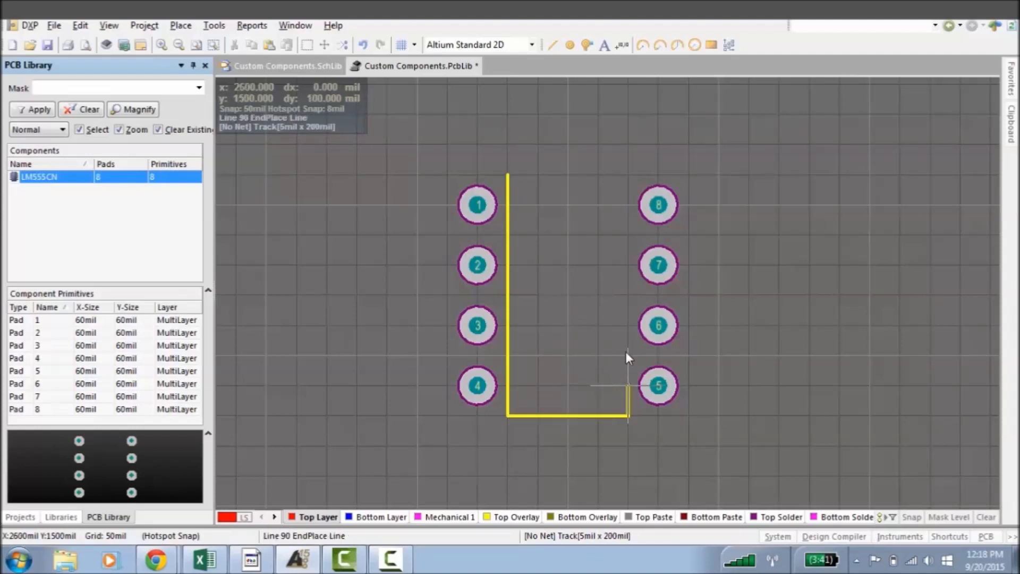
- Finish the outline up to pad 8 and add short top segments, leaving a centre gap
{"action": "left_click", "coordinate": [630, 173]}
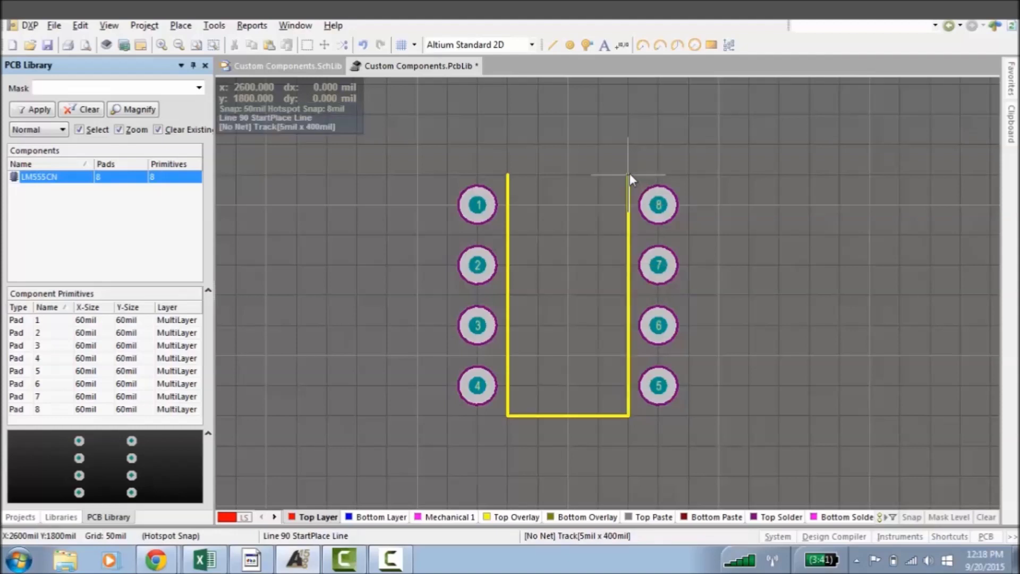
{"action": "left_click", "coordinate": [600, 174]}
{"action": "right_click", "coordinate": [574, 176]}
{"action": "left_click", "coordinate": [508, 173]}
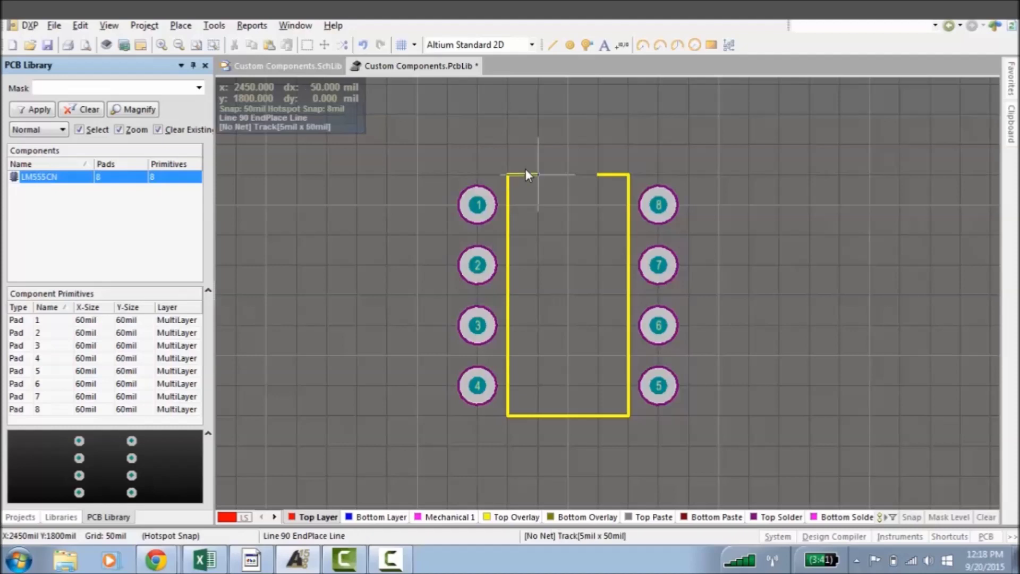
{"action": "left_click", "coordinate": [531, 173]}
{"action": "right_click", "coordinate": [532, 173]}
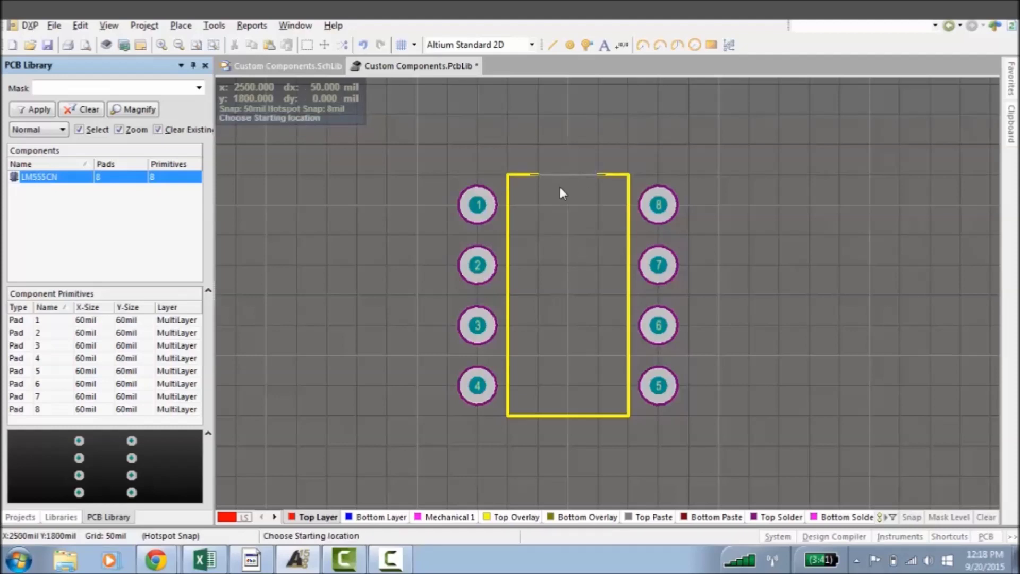
{"action": "right_click", "coordinate": [585, 205]}
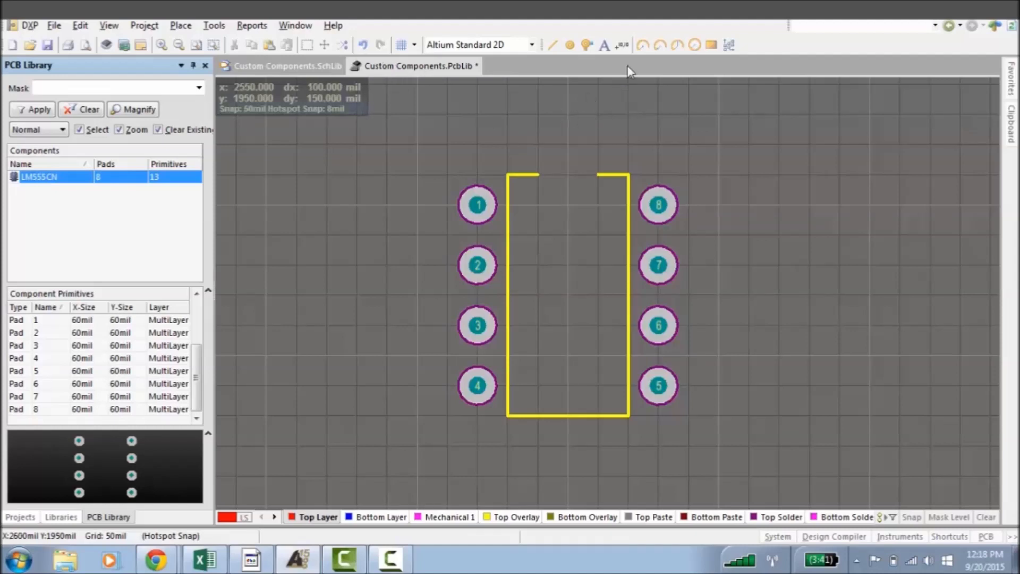
- Start Arc by Edge placement with the arc width set to 5mil
{"action": "left_click", "coordinate": [662, 46]}
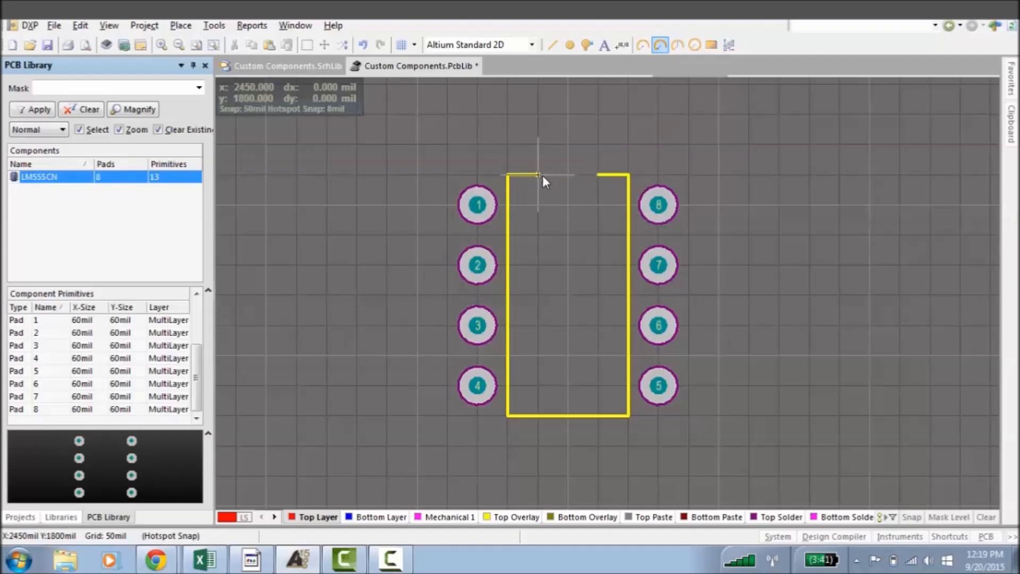
{"action": "key", "text": "Tab"}
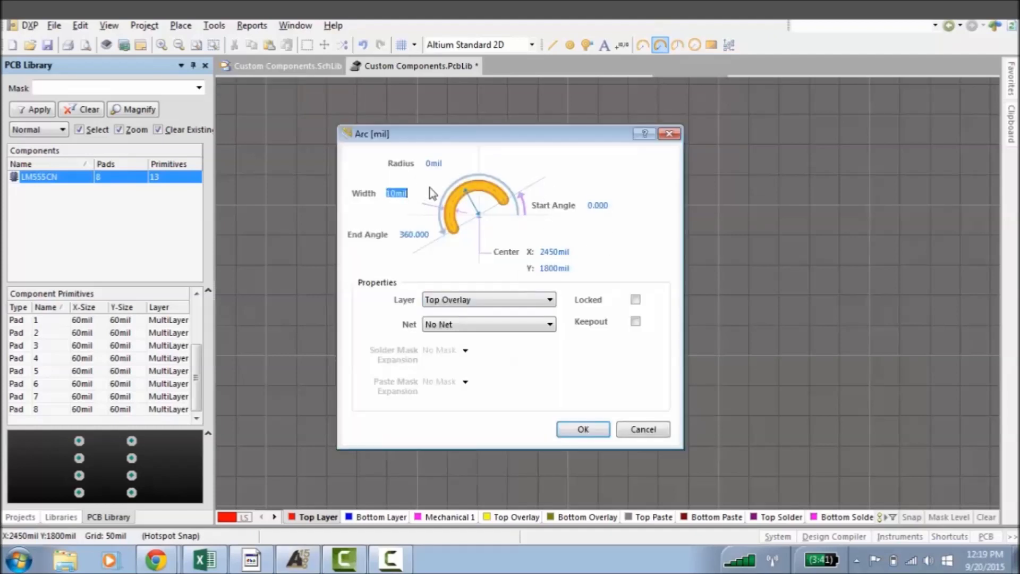
{"action": "left_click", "coordinate": [397, 194]}
{"action": "left_click_drag", "start_coordinate": [397, 195], "coordinate": [378, 195]}
{"action": "type", "text": "5"}
{"action": "left_click", "coordinate": [576, 429]}
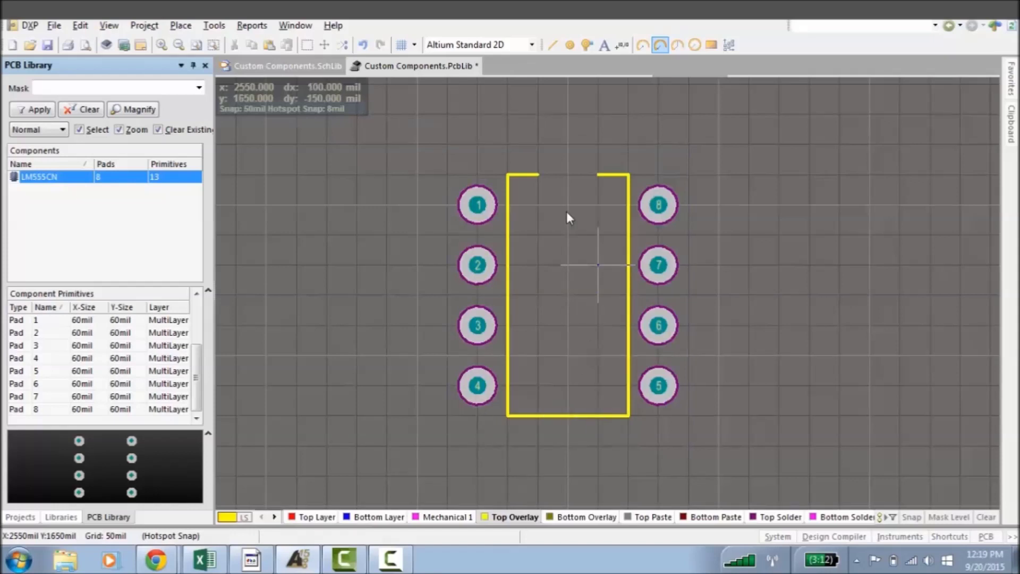
- Draw two quarter arcs across the top gap forming the 50mil-radius pin-1 notch
{"action": "left_click", "coordinate": [539, 175]}
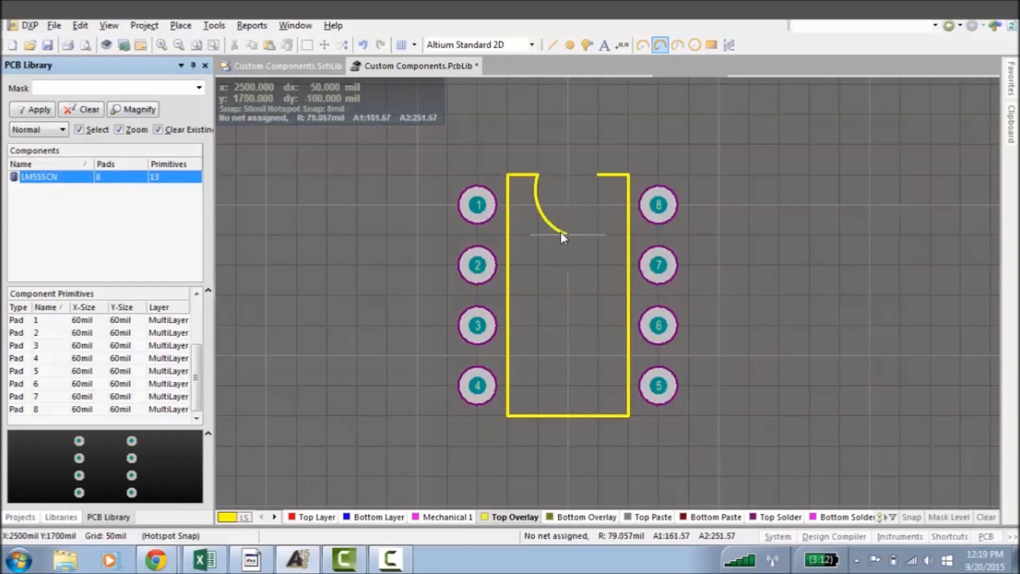
{"action": "left_click", "coordinate": [576, 209]}
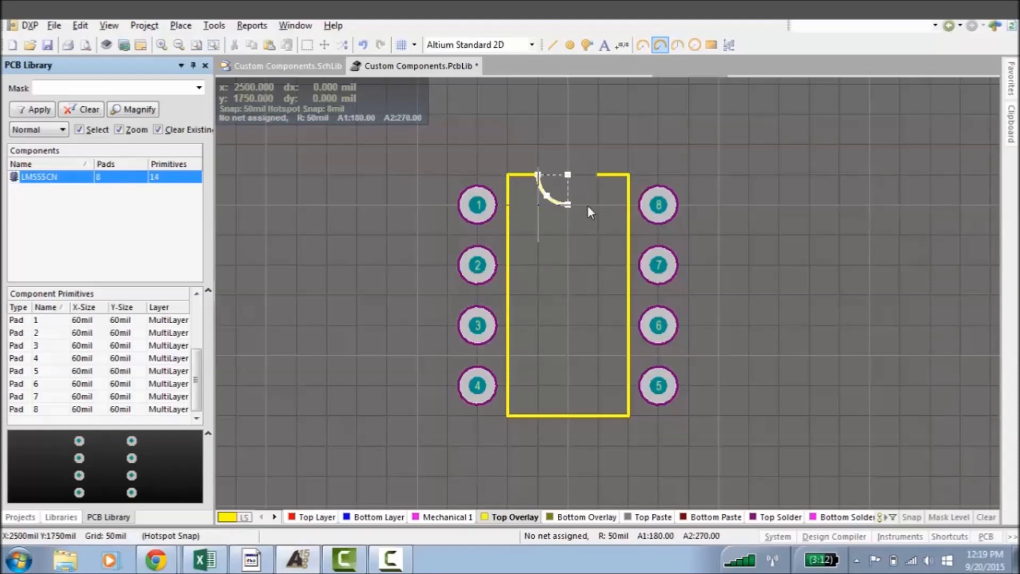
{"action": "left_click", "coordinate": [598, 175]}
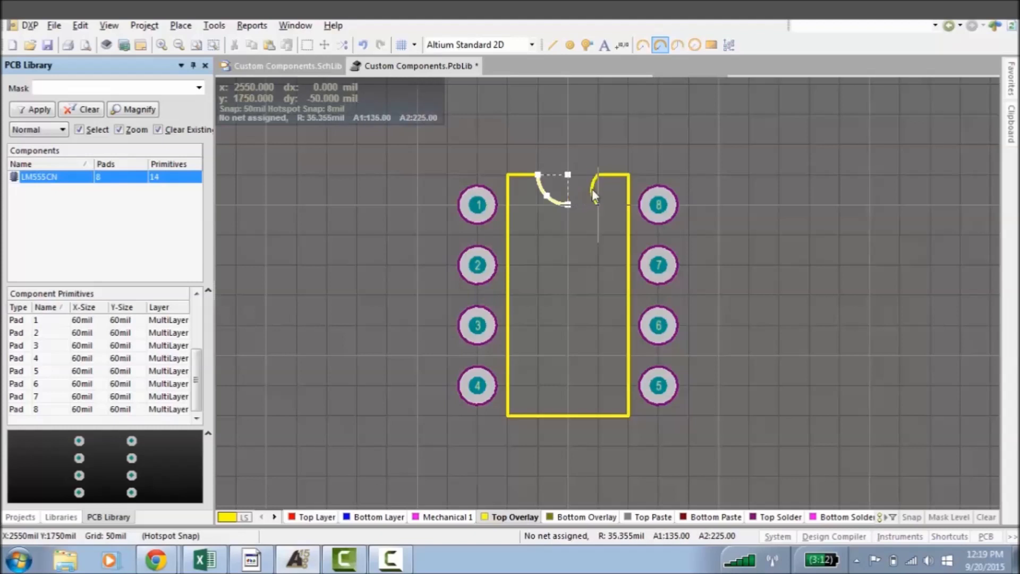
{"action": "left_click", "coordinate": [570, 208]}
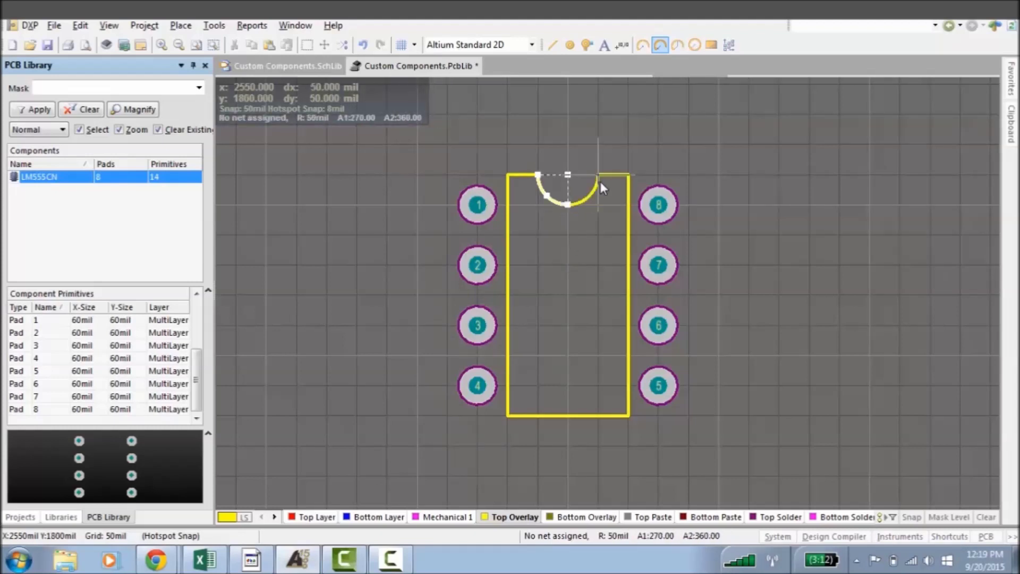
{"action": "left_click", "coordinate": [601, 177]}
{"action": "key", "text": "Escape"}
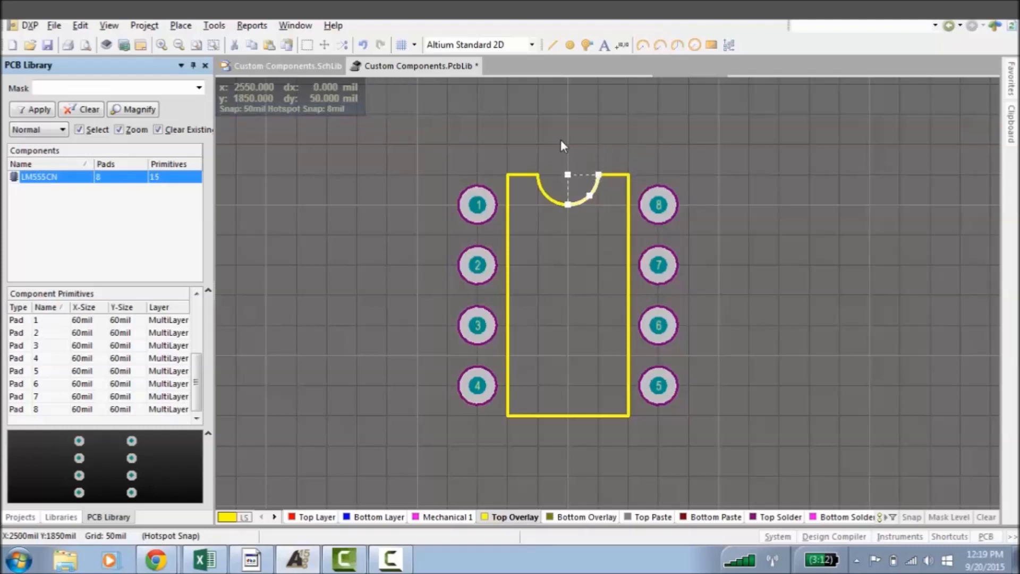
{"action": "key", "text": "shift"}
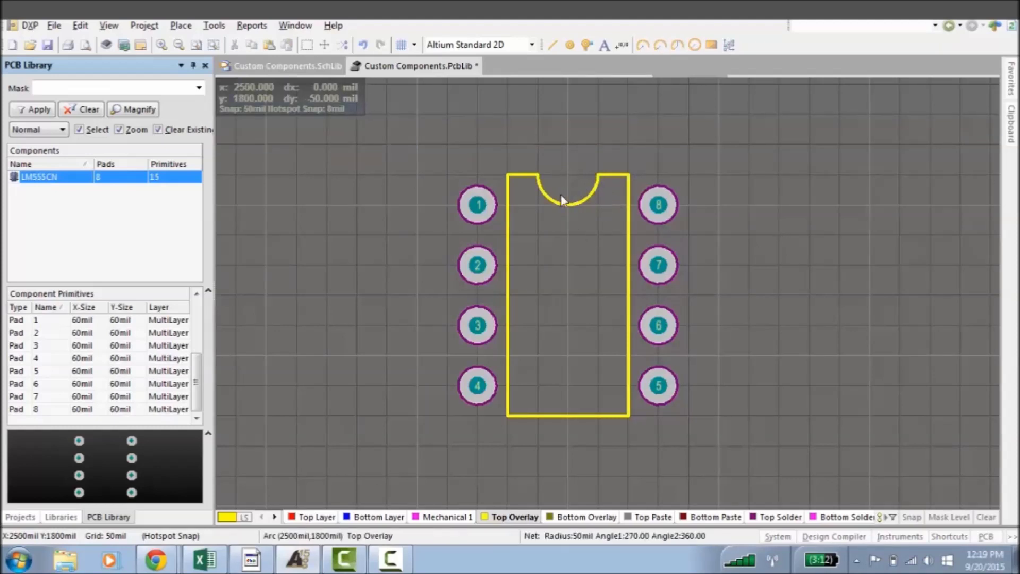
{"action": "key", "text": "shift"}
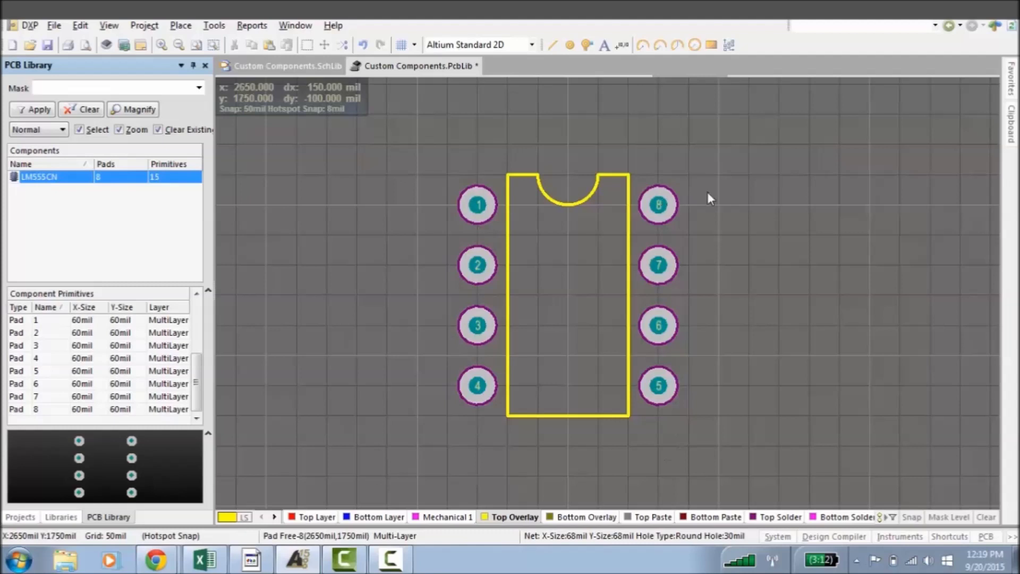
{"action": "left_click", "coordinate": [738, 209]}
{"action": "key", "text": "shift"}
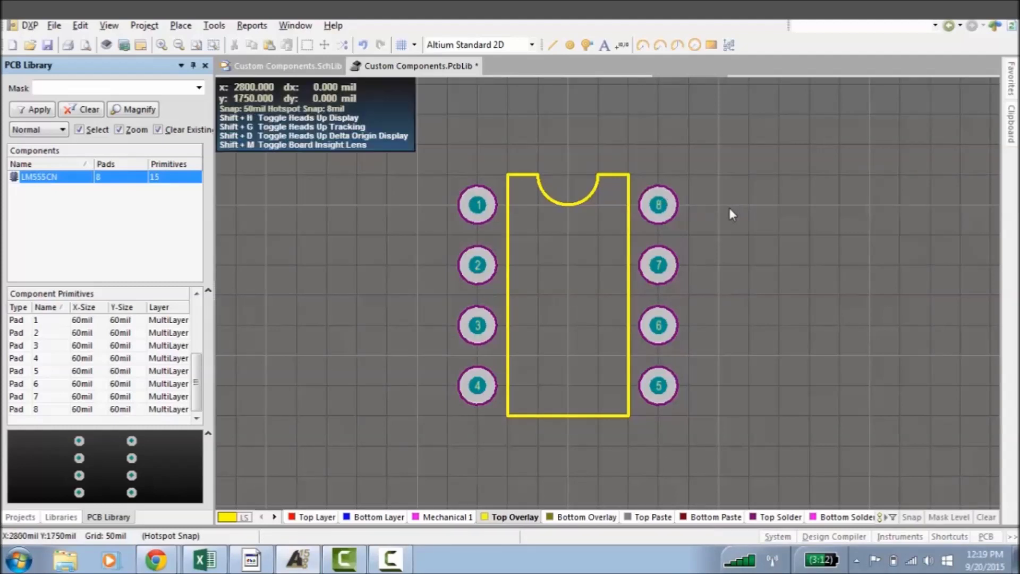
- Rename the footprint to DIP-8 with description '8-PIN DUAL IN-LINE PACKAGE'
{"action": "double_click", "coordinate": [37, 179]}
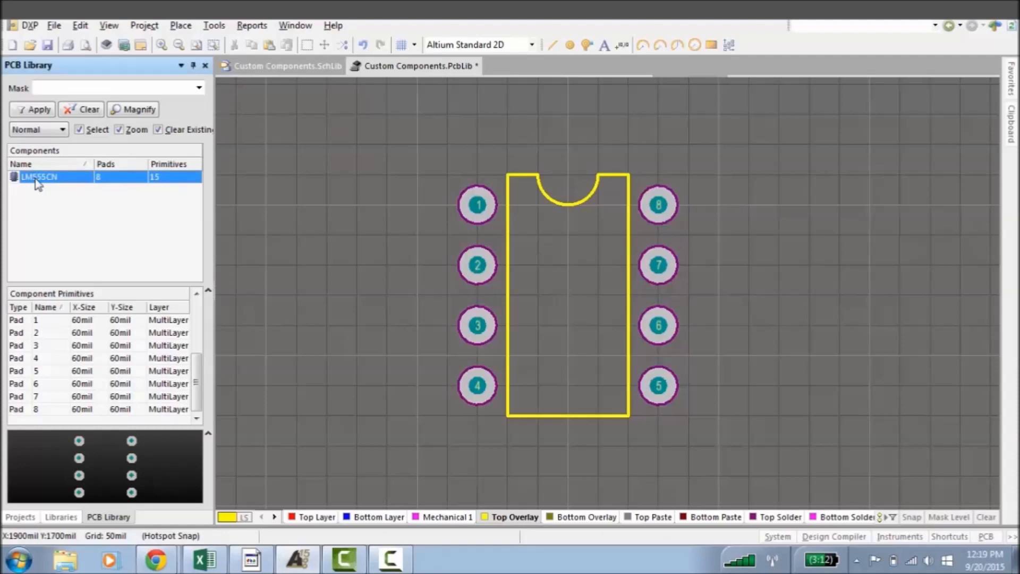
{"action": "left_click_drag", "start_coordinate": [494, 150], "coordinate": [662, 254]}
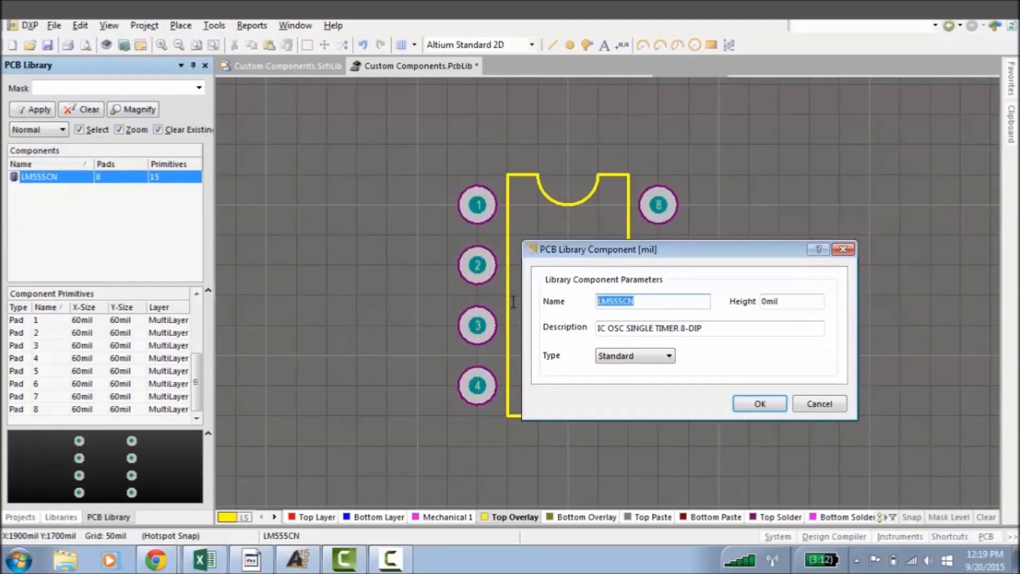
{"action": "type", "text": "DIP-8"}
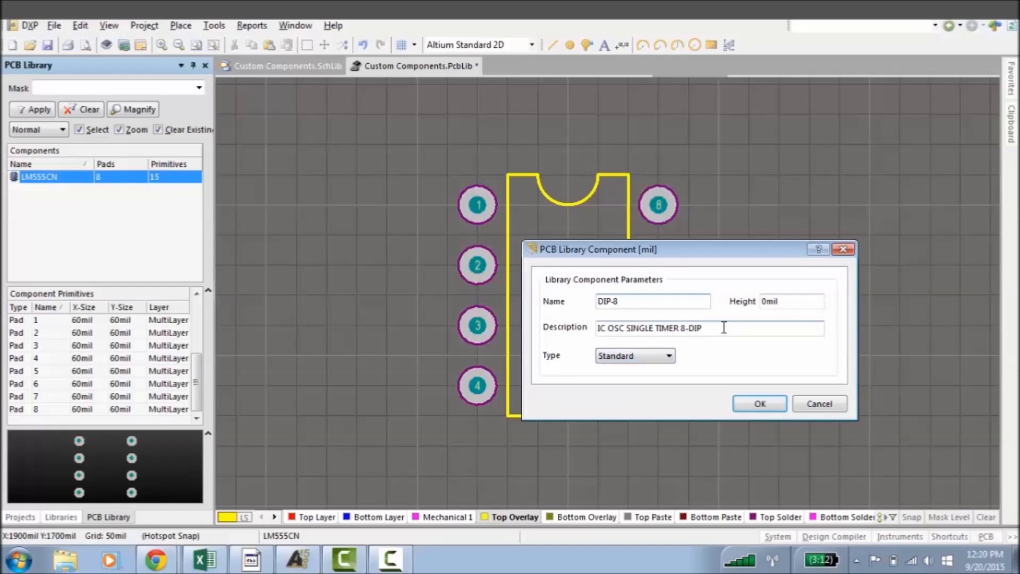
{"action": "left_click_drag", "start_coordinate": [723, 327], "coordinate": [560, 329]}
{"action": "type", "text": "8-"}
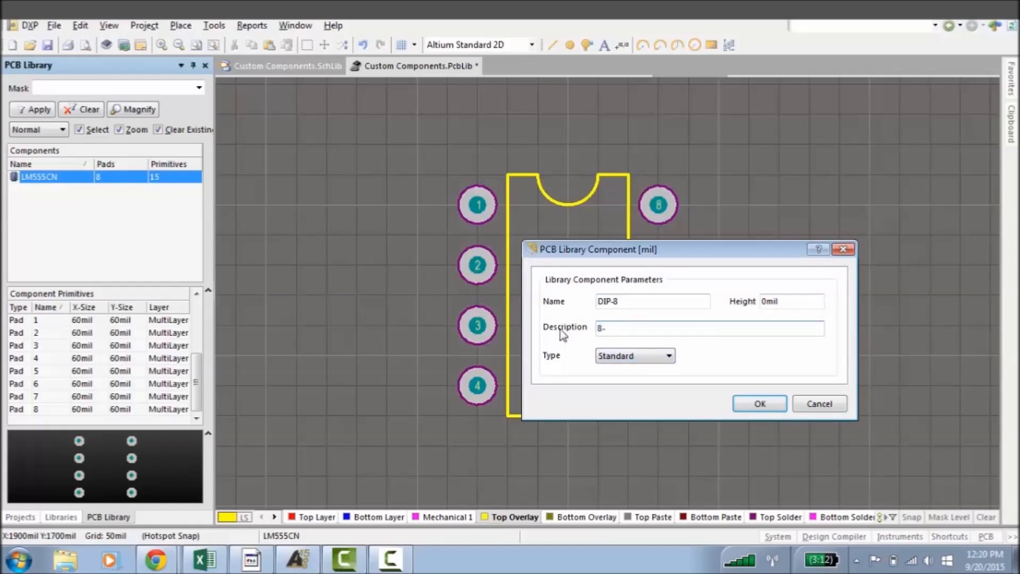
{"action": "type", "text": "PIN DUAL IN-LINE PACKAGE"}
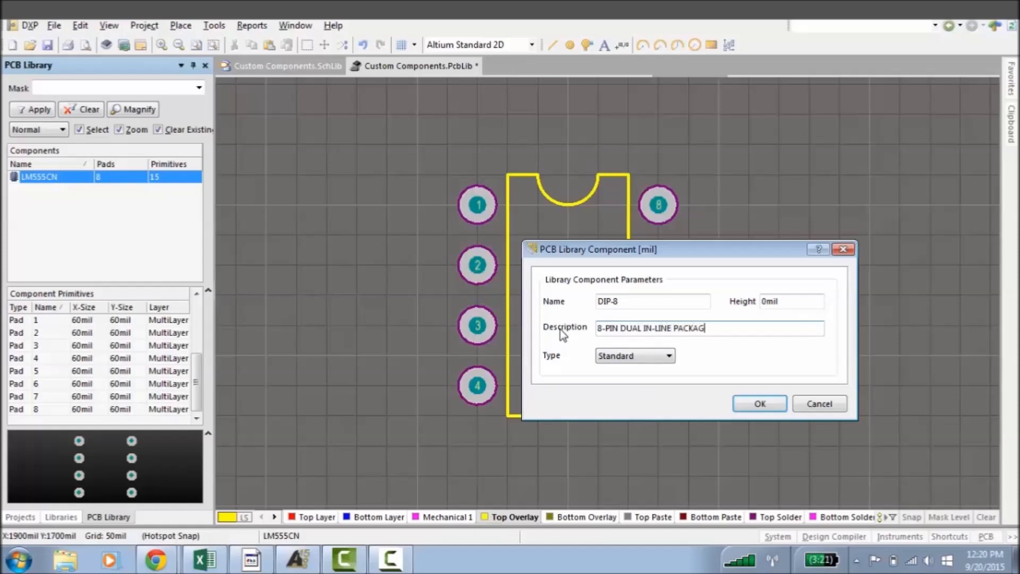
{"action": "left_click", "coordinate": [760, 404]}
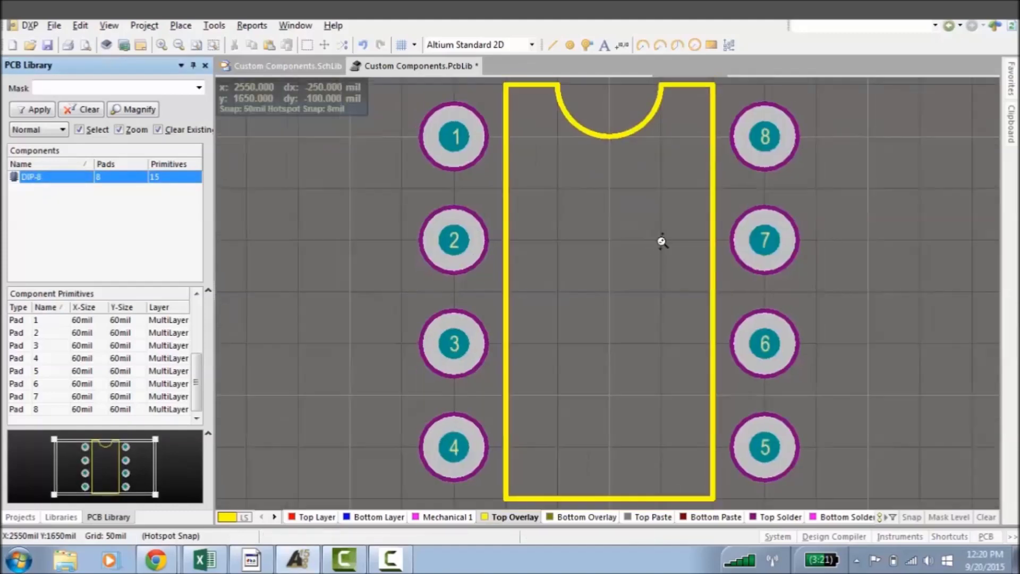
{"action": "scroll", "coordinate": [662, 239], "scroll_direction": "down", "scroll_amount": 2, "text": "ctrl"}
{"action": "right_click_drag", "start_coordinate": [794, 161], "coordinate": [736, 196]}
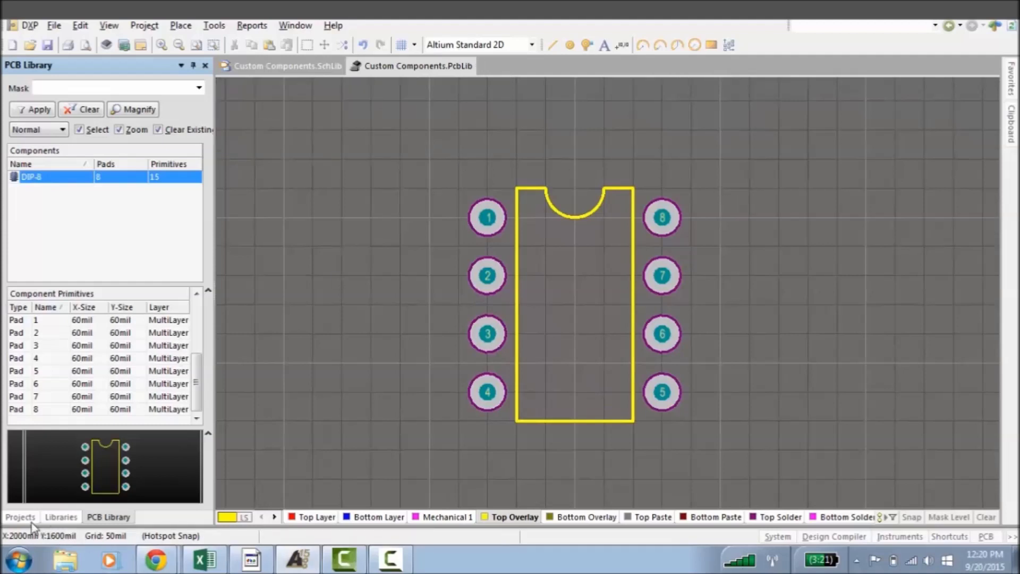
- Return to Custom Components.SchLib and bring up LM555CN's component properties from the SCH Library panel
{"action": "left_click", "coordinate": [282, 66]}
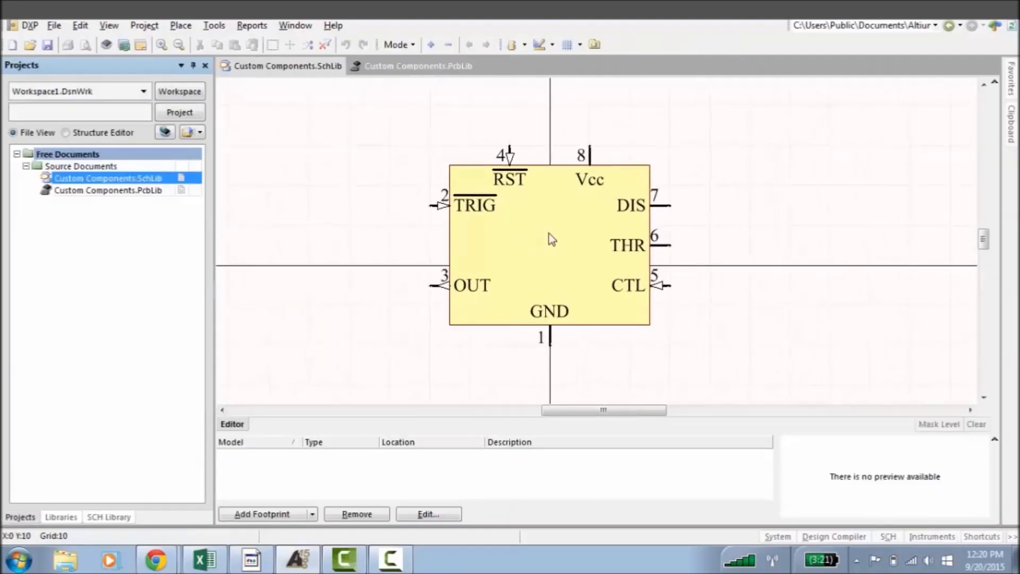
{"action": "left_click", "coordinate": [419, 67]}
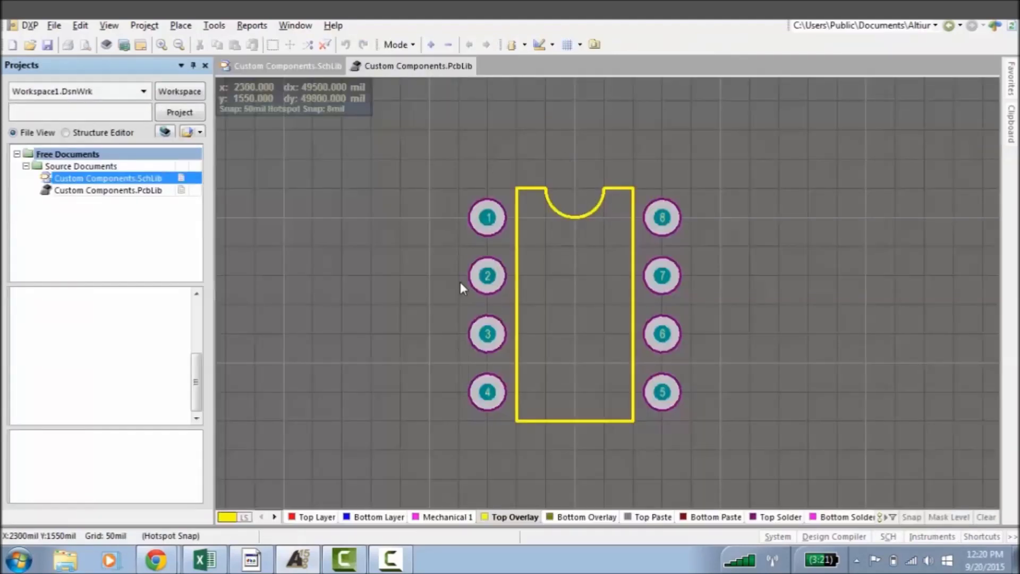
{"action": "key", "text": "ctrl+Tab"}
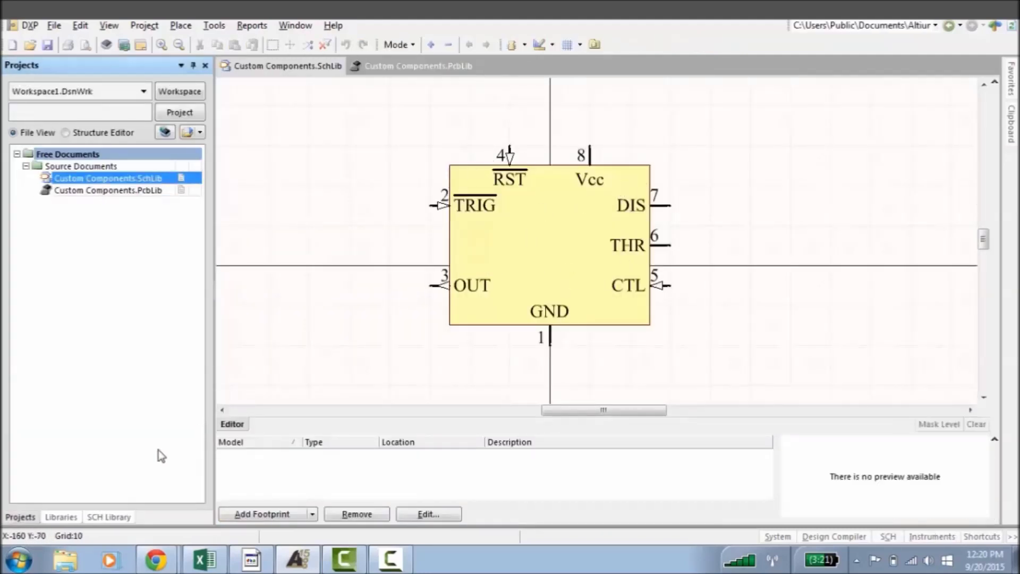
{"action": "left_click", "coordinate": [108, 519]}
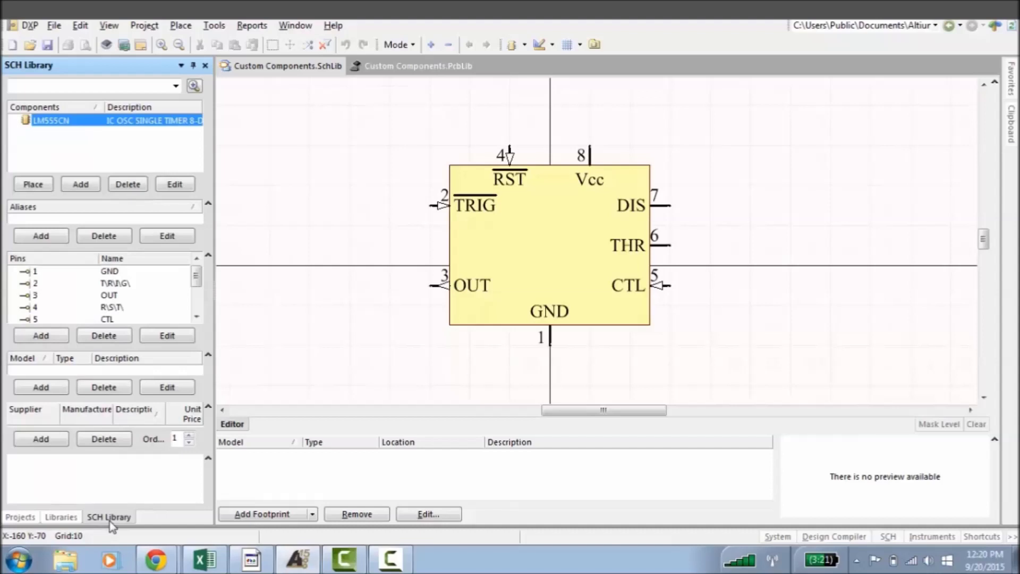
{"action": "double_click", "coordinate": [56, 123]}
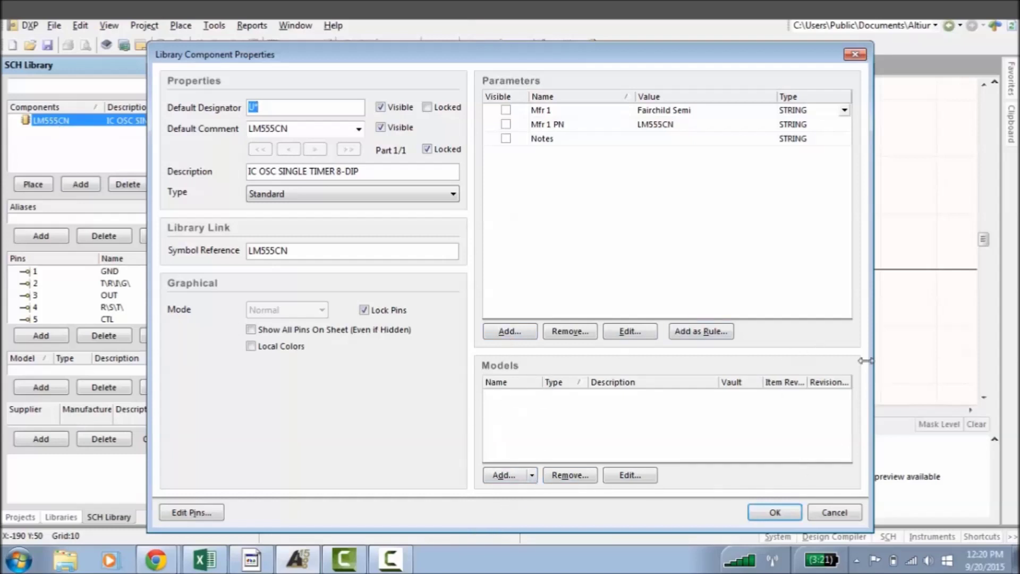
- Attach the DIP-8 footprint from Custom Components.PcbLib as LM555CN's footprint model
{"action": "left_click", "coordinate": [532, 475]}
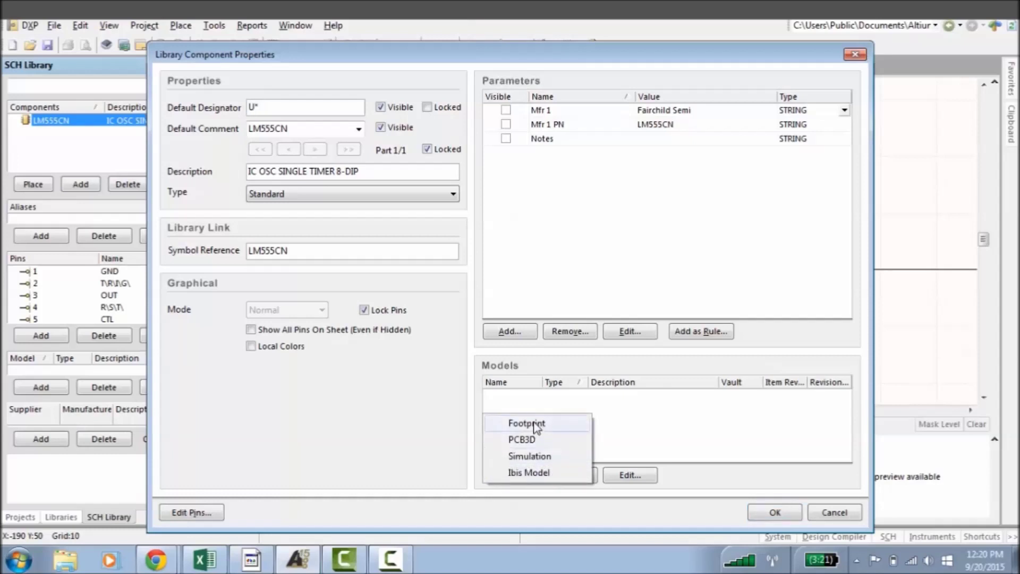
{"action": "left_click", "coordinate": [534, 424]}
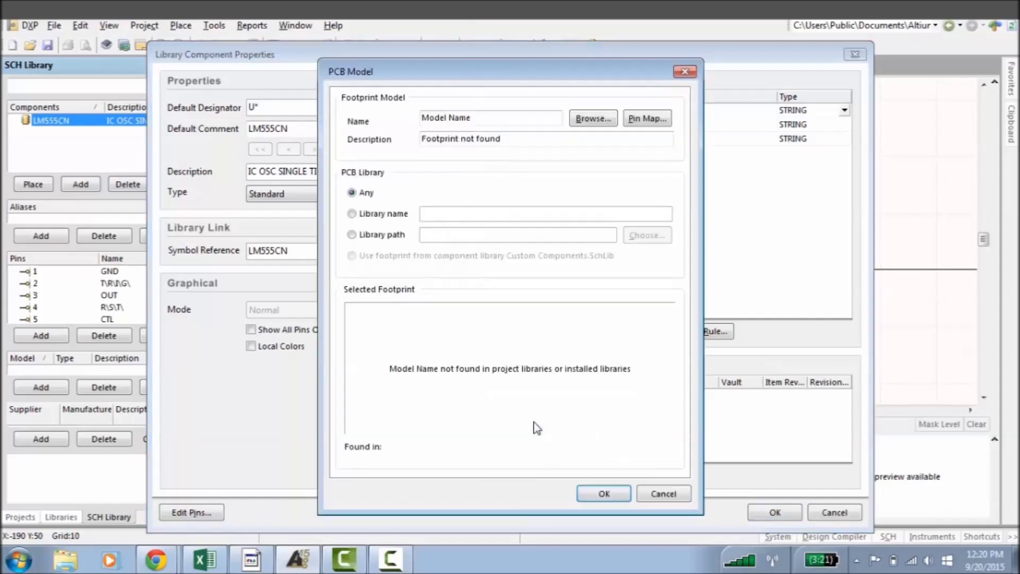
{"action": "left_click", "coordinate": [591, 119]}
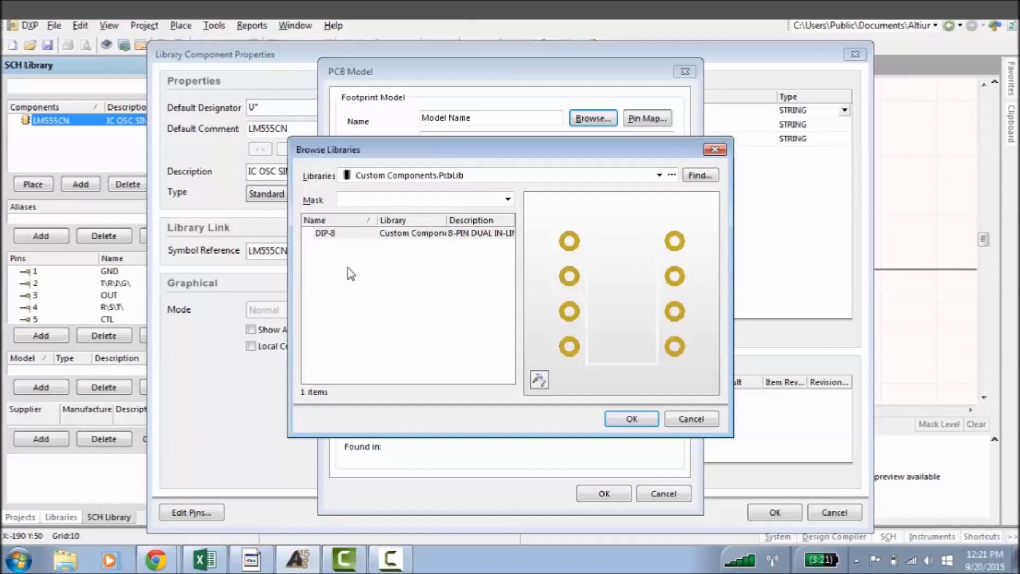
{"action": "left_click", "coordinate": [340, 234]}
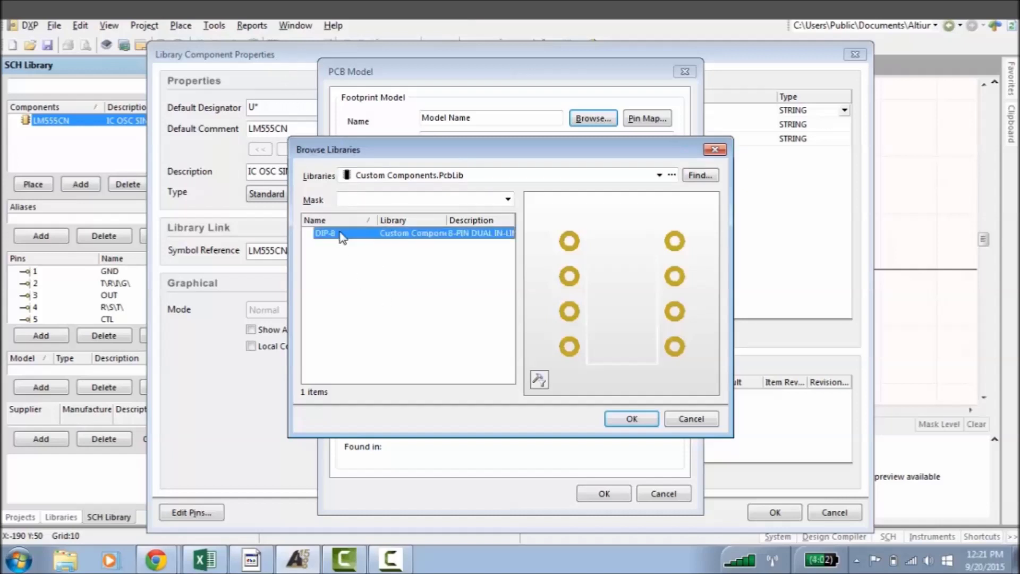
{"action": "left_click", "coordinate": [673, 175]}
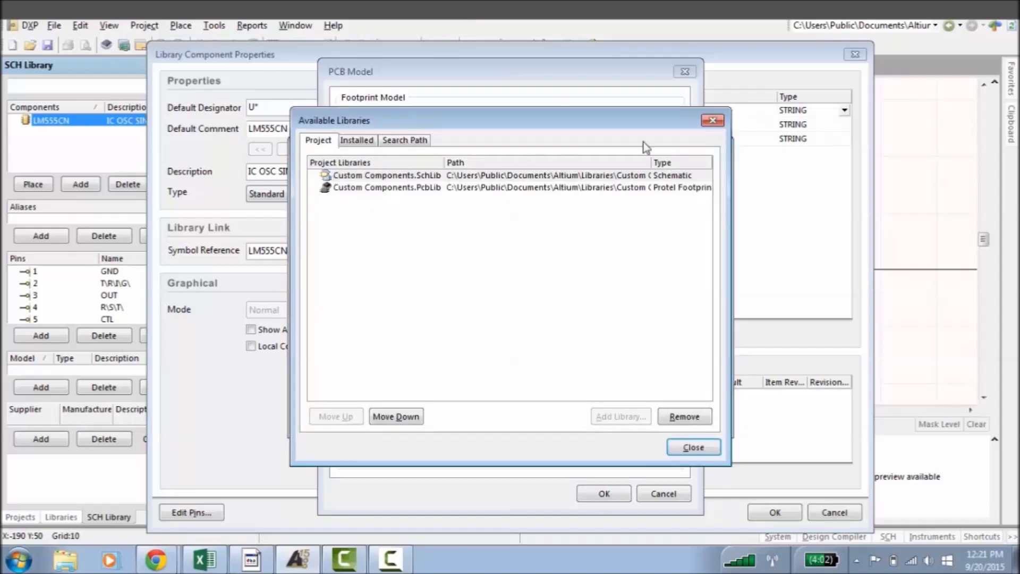
{"action": "left_click", "coordinate": [713, 121]}
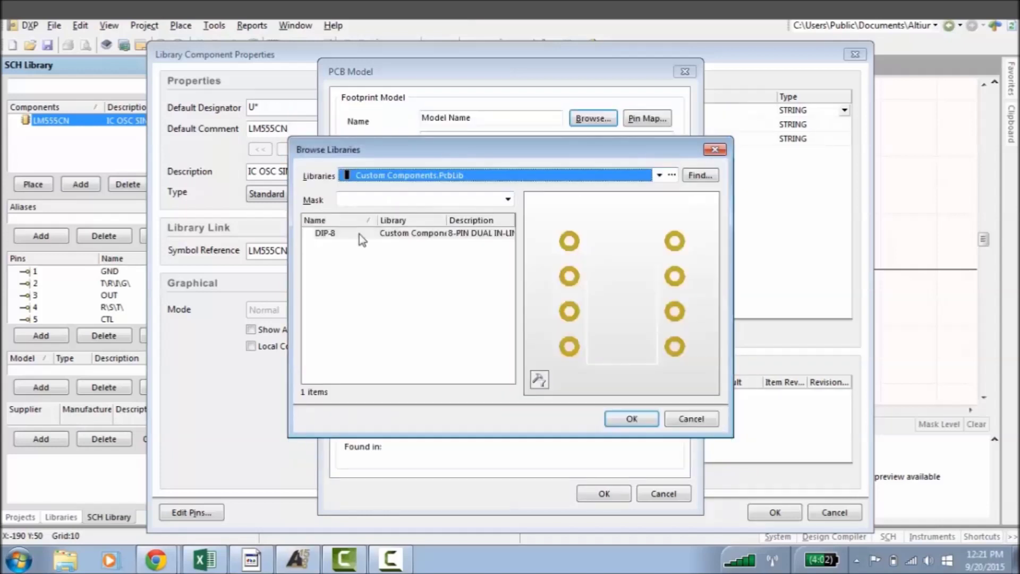
{"action": "left_click", "coordinate": [326, 233]}
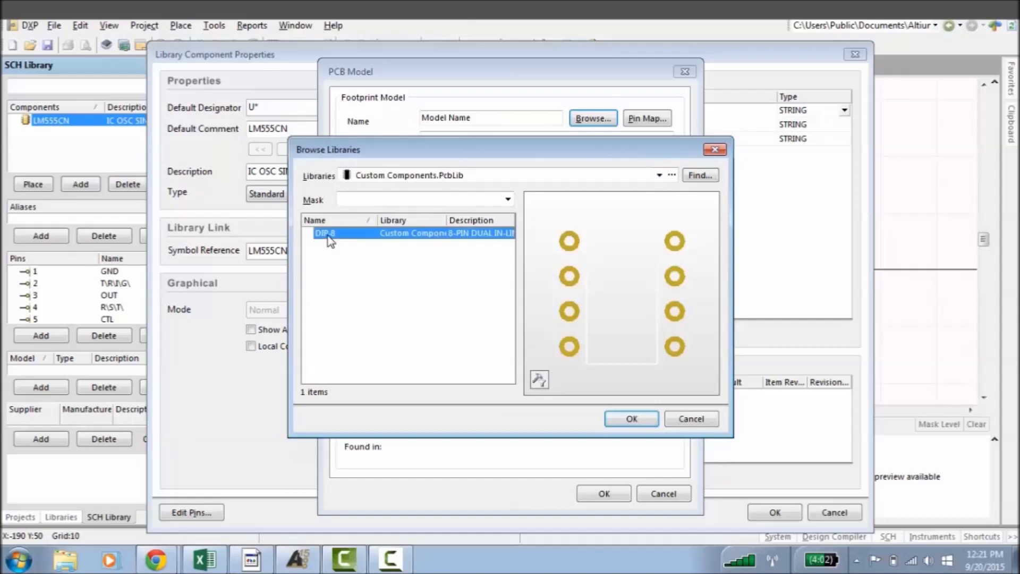
{"action": "left_click", "coordinate": [633, 418]}
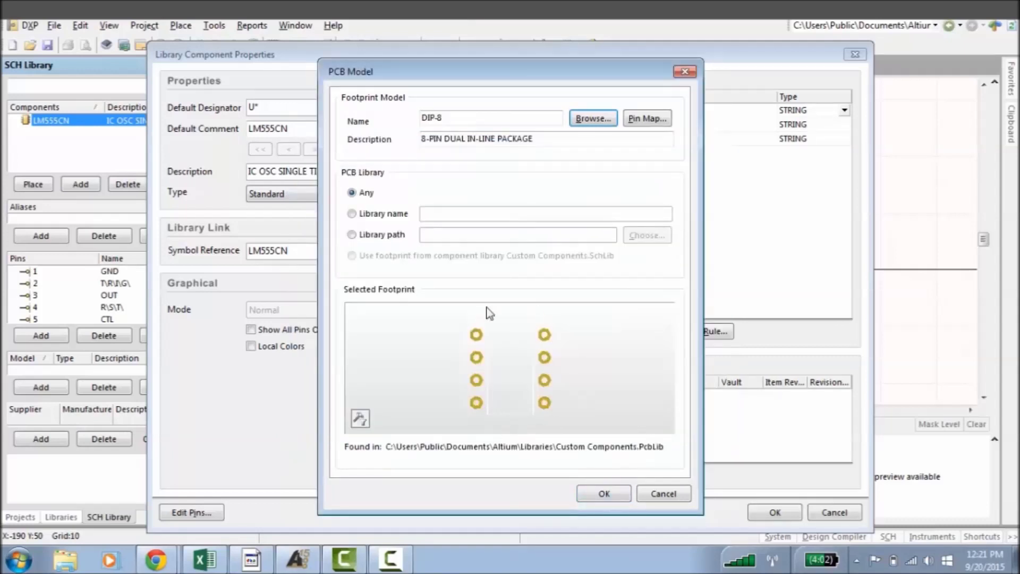
{"action": "left_click", "coordinate": [603, 495]}
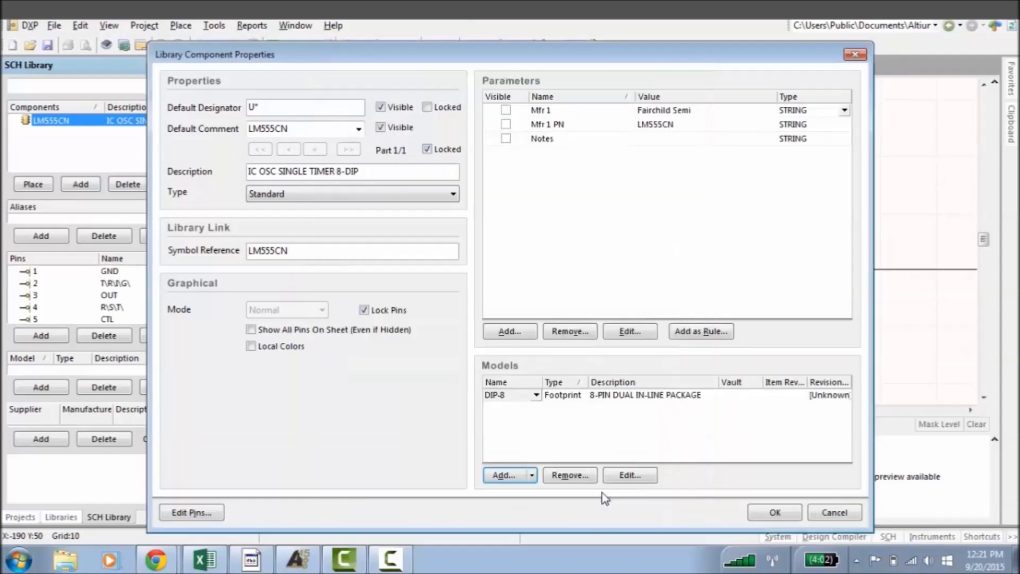
{"action": "left_click", "coordinate": [775, 512]}
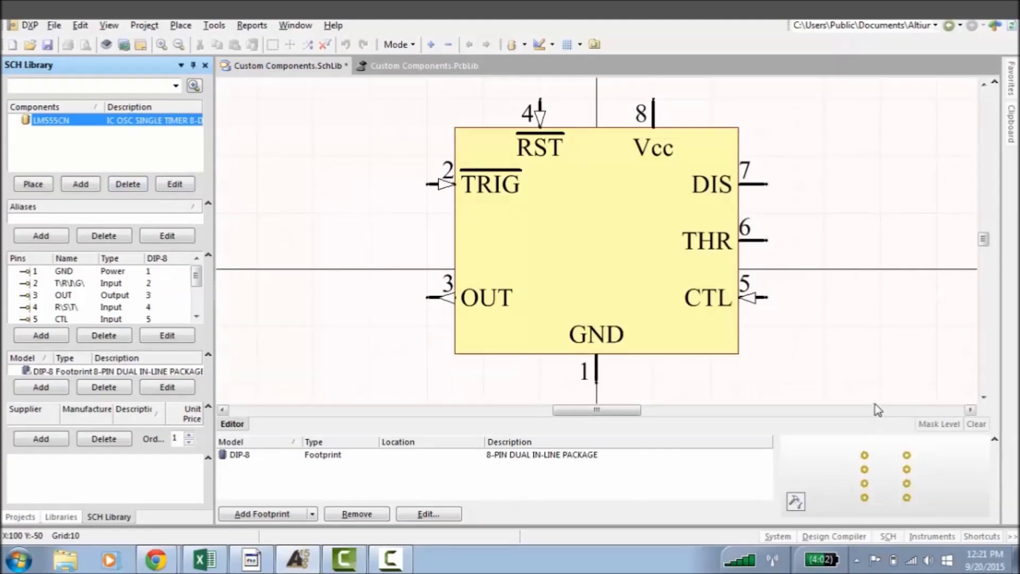
- Save Custom Components.SchLib with LM555CN linked to DIP-8, then display the DIP-8 footprint in Custom Components.PcbLib
{"action": "left_click_drag", "start_coordinate": [875, 434], "coordinate": [872, 346]}
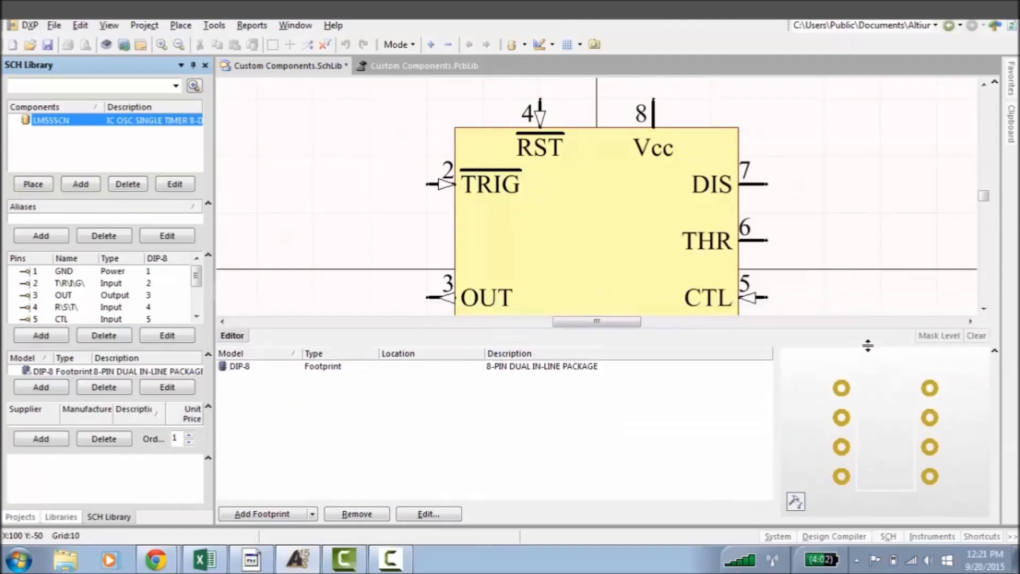
{"action": "right_click_drag", "start_coordinate": [817, 215], "coordinate": [794, 178]}
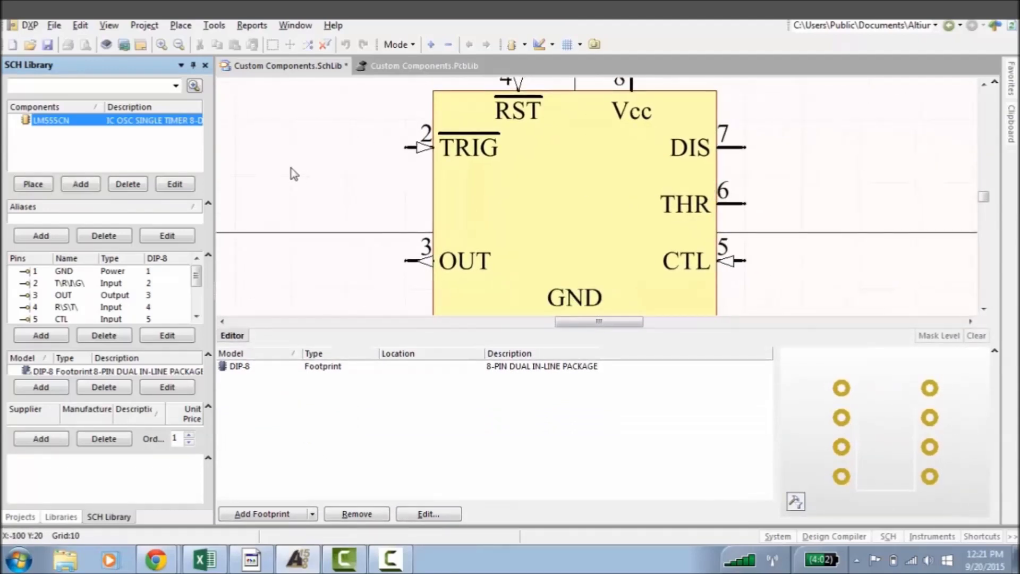
{"action": "key", "text": "ctrl+s"}
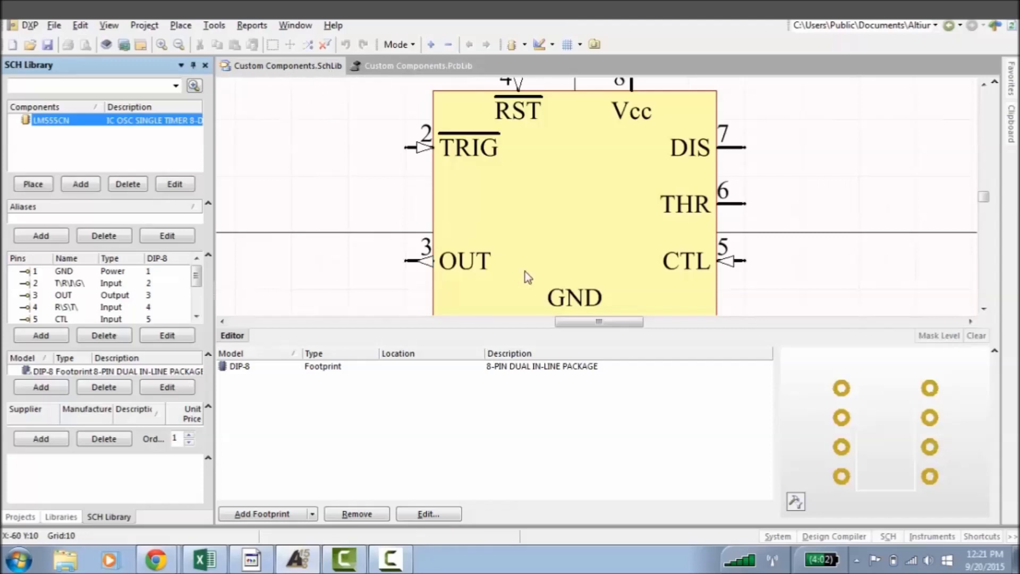
{"action": "scroll", "coordinate": [550, 183], "scroll_direction": "down", "scroll_amount": 1}
{"action": "scroll", "coordinate": [550, 180], "scroll_direction": "down", "scroll_amount": 1, "text": "ctrl"}
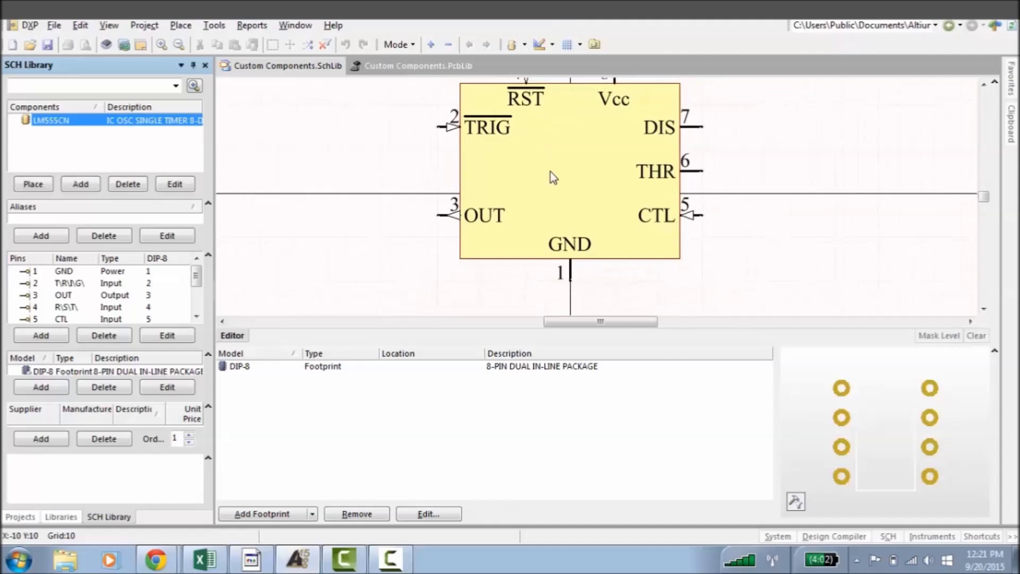
{"action": "right_click_drag", "start_coordinate": [550, 171], "coordinate": [553, 207]}
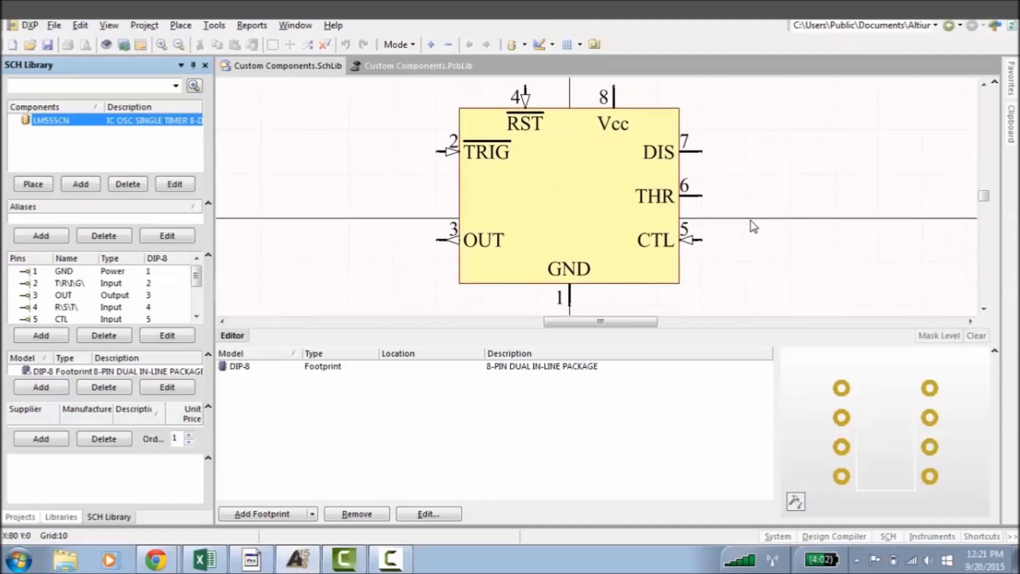
{"action": "left_click", "coordinate": [405, 67]}
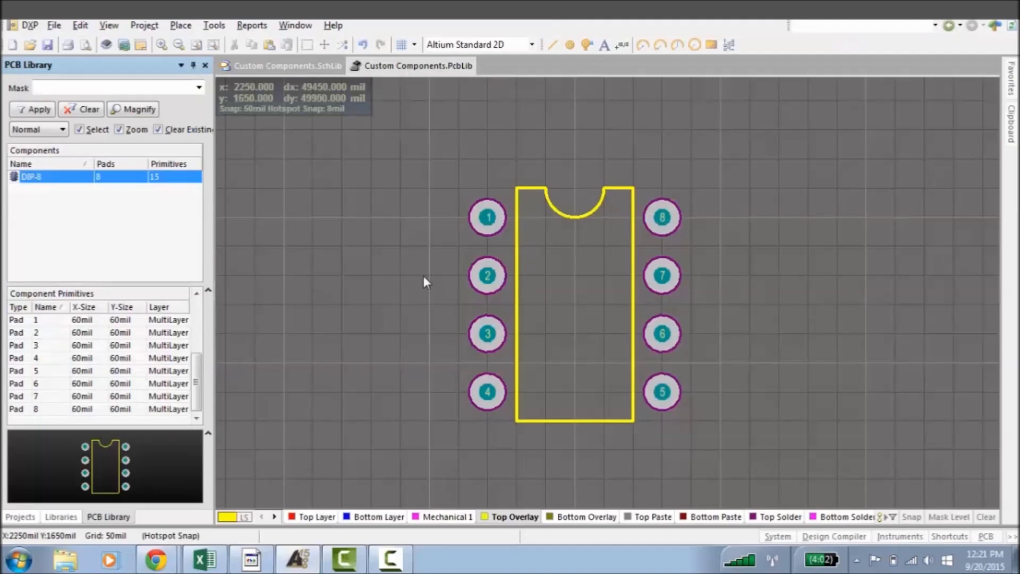
{"action": "key", "text": "3"}
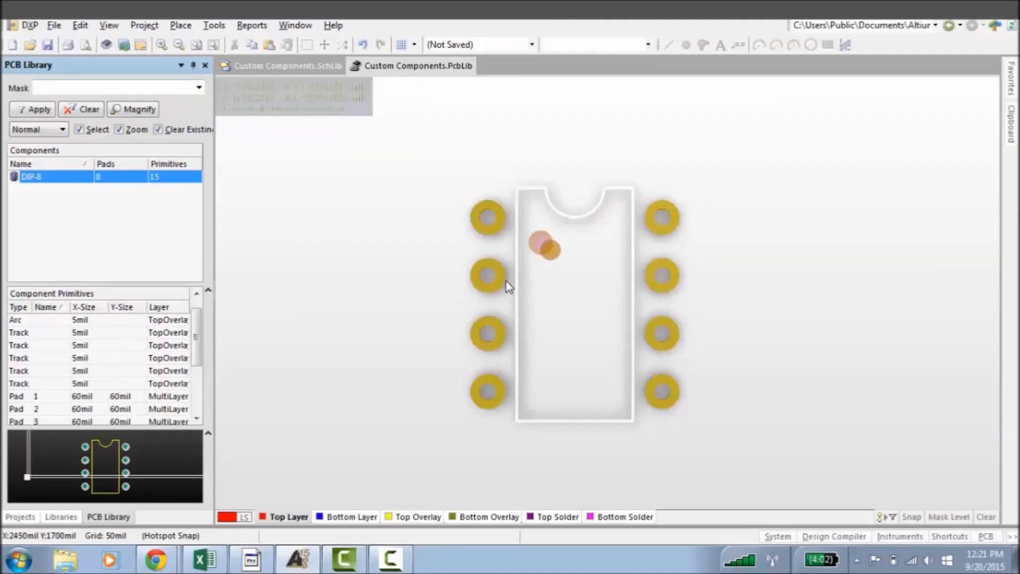
{"action": "mouse_move", "coordinate": [610, 346]}
{"action": "right_mouse_down", "text": "shift"}
{"action": "mouse_move", "coordinate": [620, 310]}
{"action": "mouse_move", "coordinate": [691, 189]}
{"action": "mouse_move", "coordinate": [585, 358]}
{"action": "mouse_move", "coordinate": [597, 342]}
{"action": "right_mouse_up", "text": "shift"}
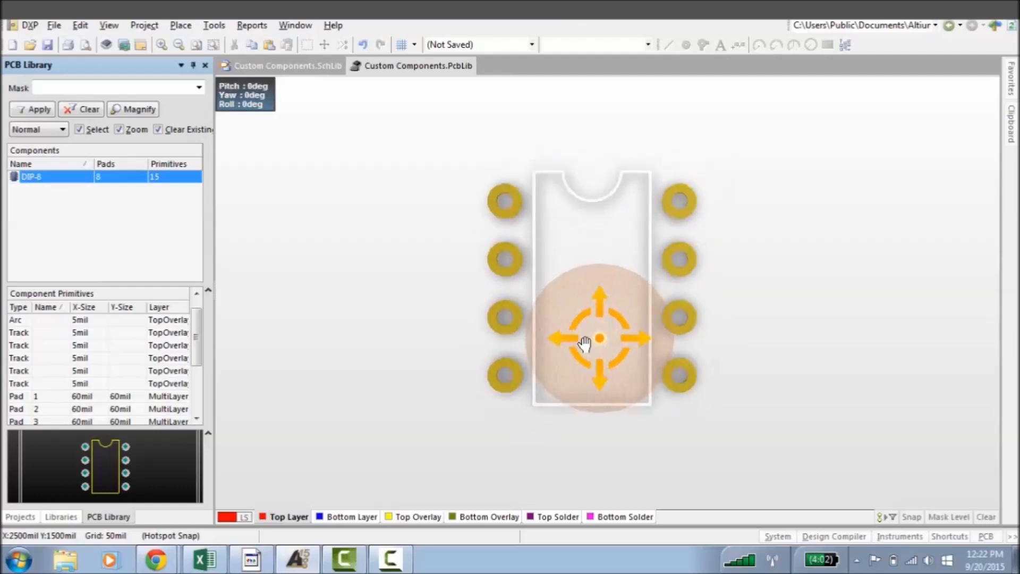
{"action": "key", "text": "2"}
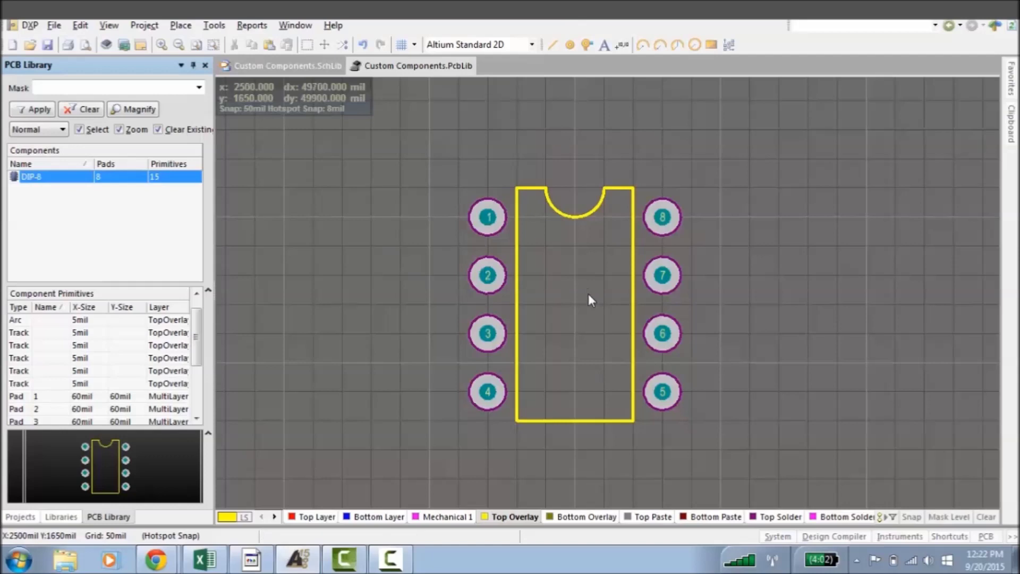
{"action": "key", "text": "shift"}
{"action": "key", "text": "shift"}
{"action": "key", "text": "shift"}
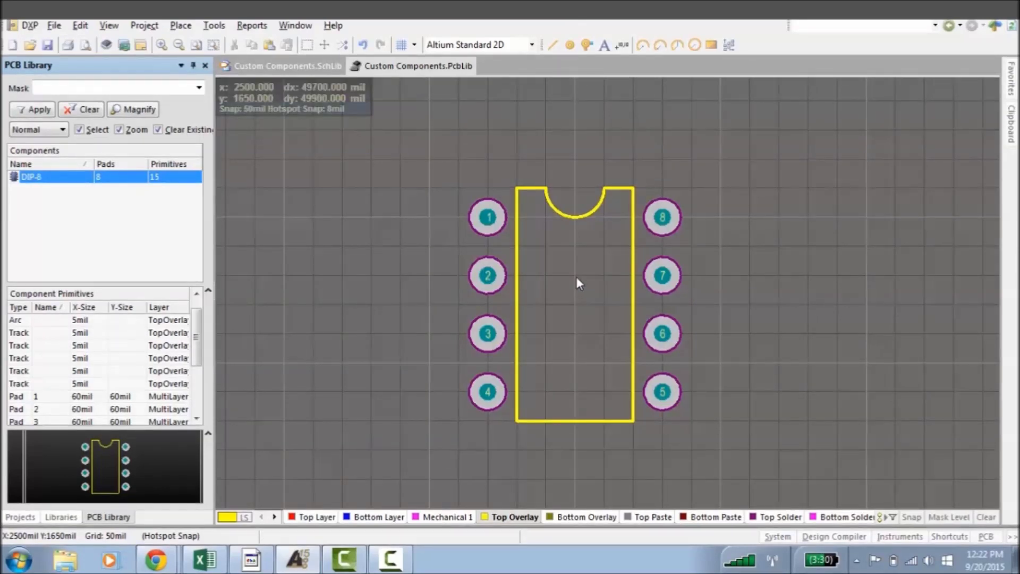
{"action": "key", "text": "shift"}
{"action": "key", "text": "shift"}
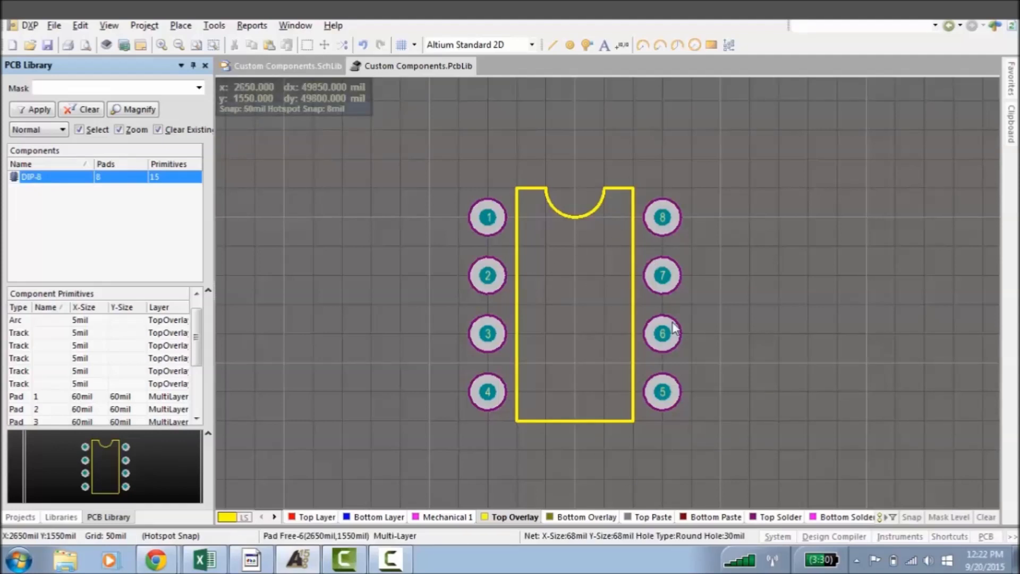
{"action": "key", "text": "3"}
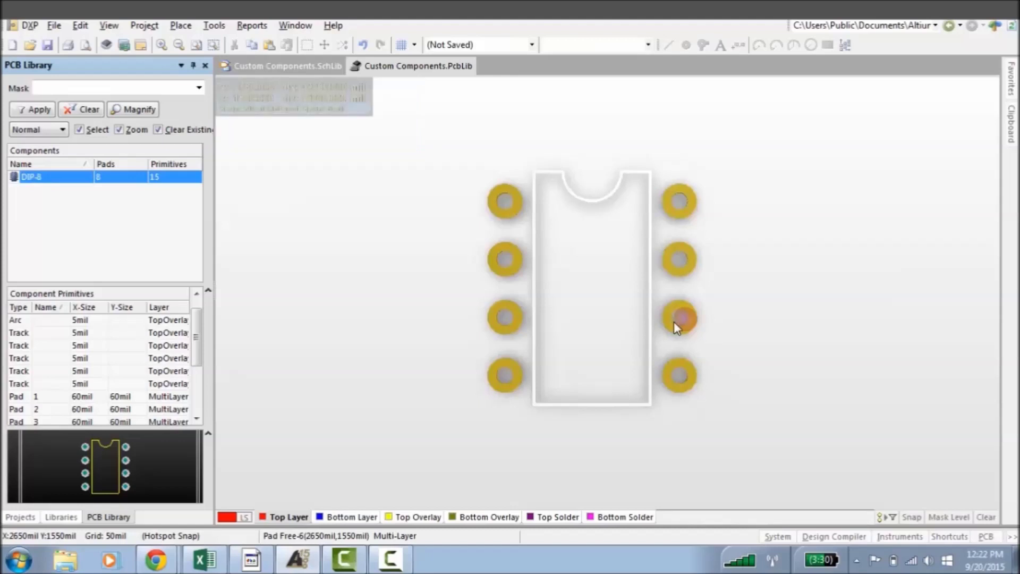
{"action": "key", "text": "2"}
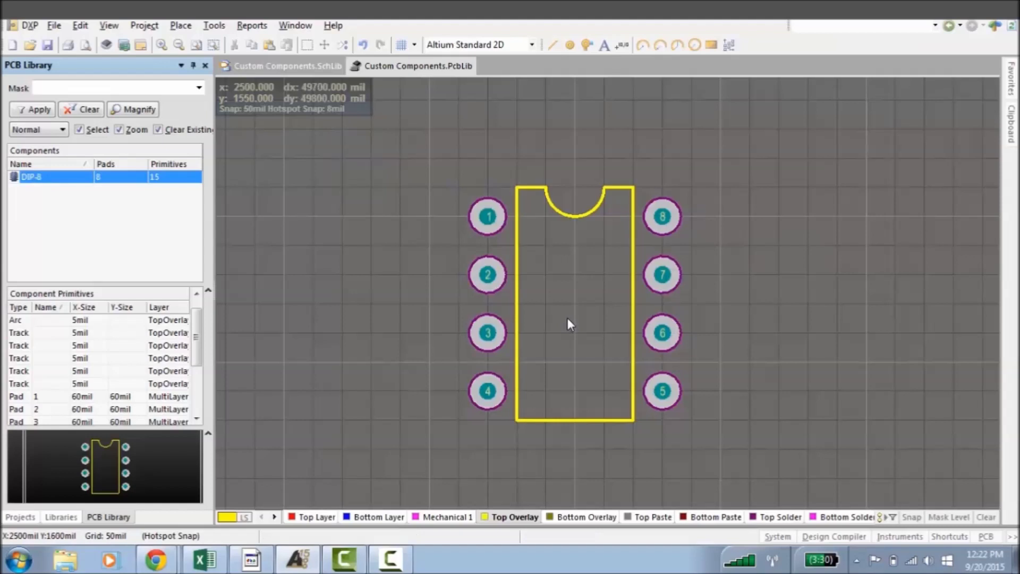
- Load 3dcontentcentral.com in Chrome
{"action": "mouse_move", "coordinate": [169, 558]}
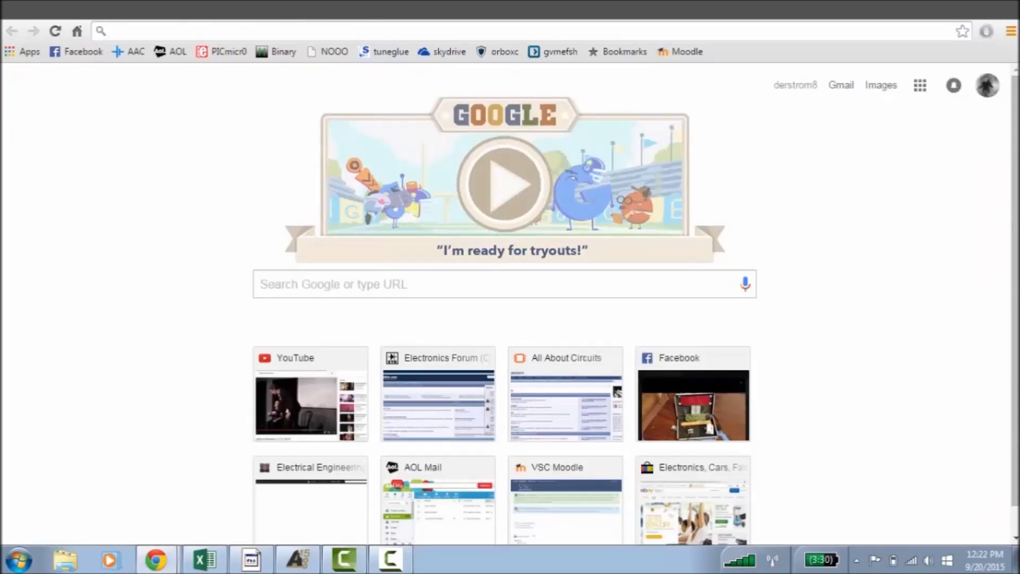
{"action": "type", "text": "3dcontent"}
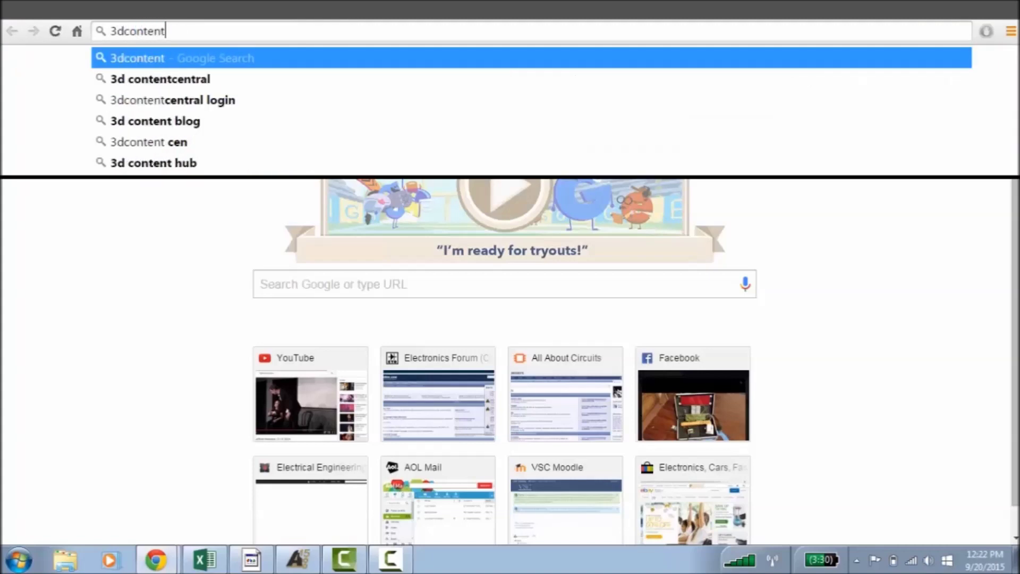
{"action": "type", "text": "central.com"}
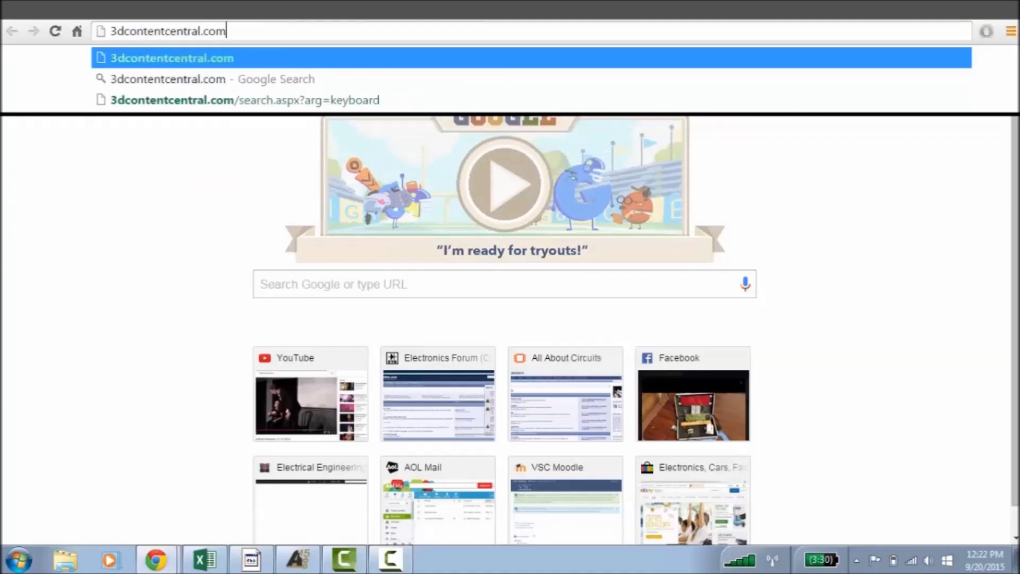
{"action": "key", "text": "Return"}
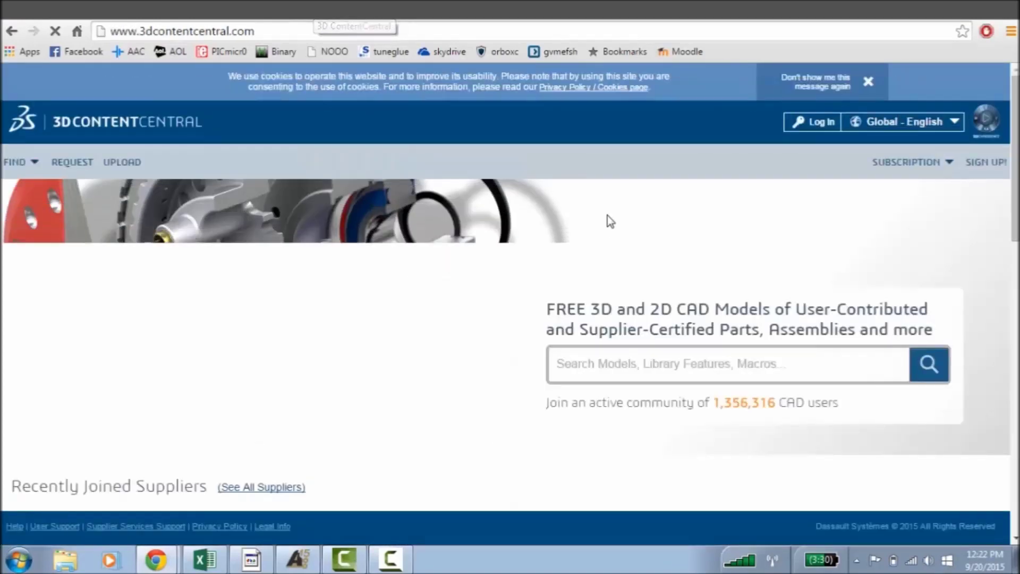
- Search 3D ContentCentral for dip8 models
{"action": "left_click", "coordinate": [821, 123]}
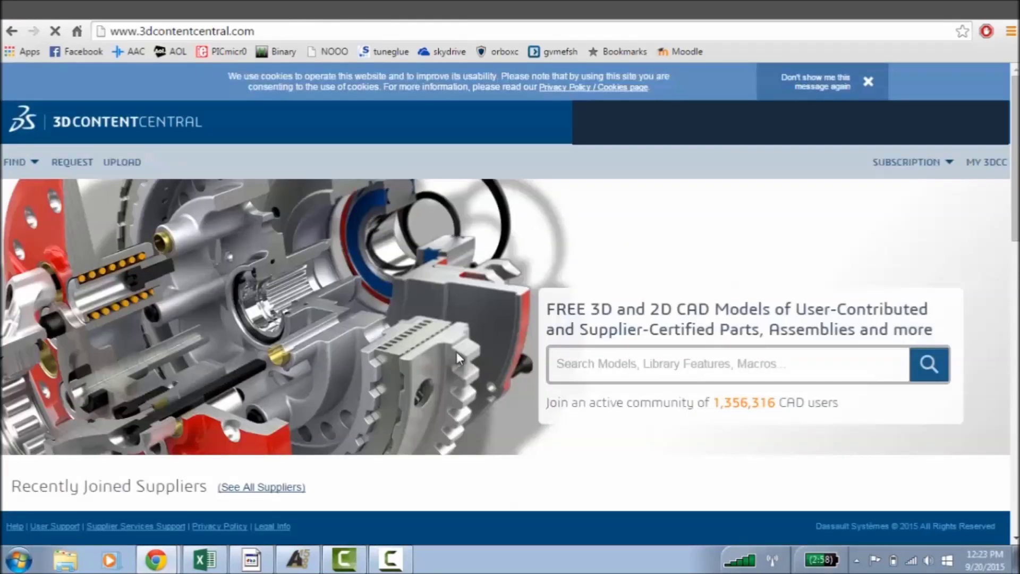
{"action": "left_click", "coordinate": [614, 362]}
{"action": "type", "text": "dip8"}
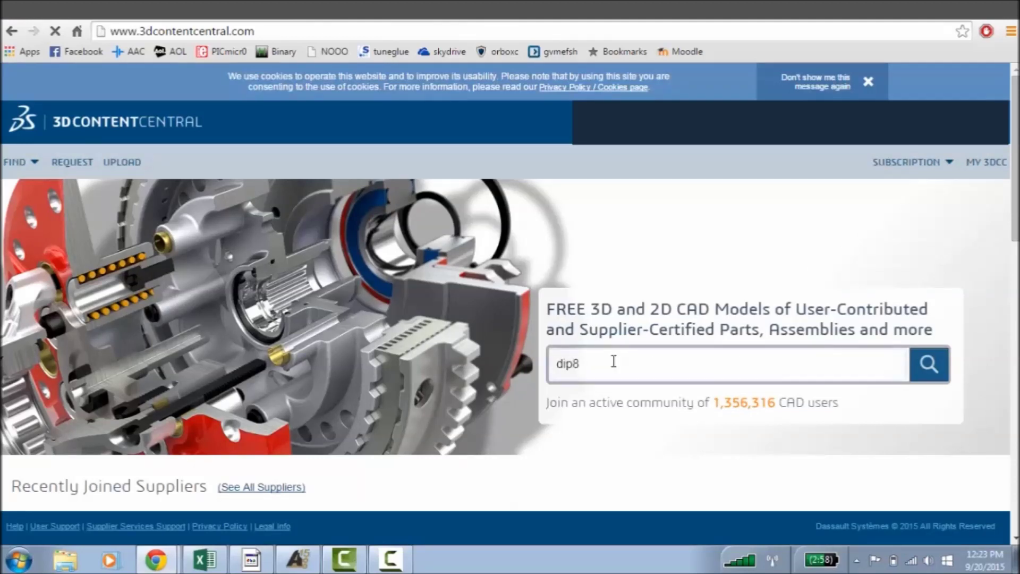
{"action": "key", "text": "Return"}
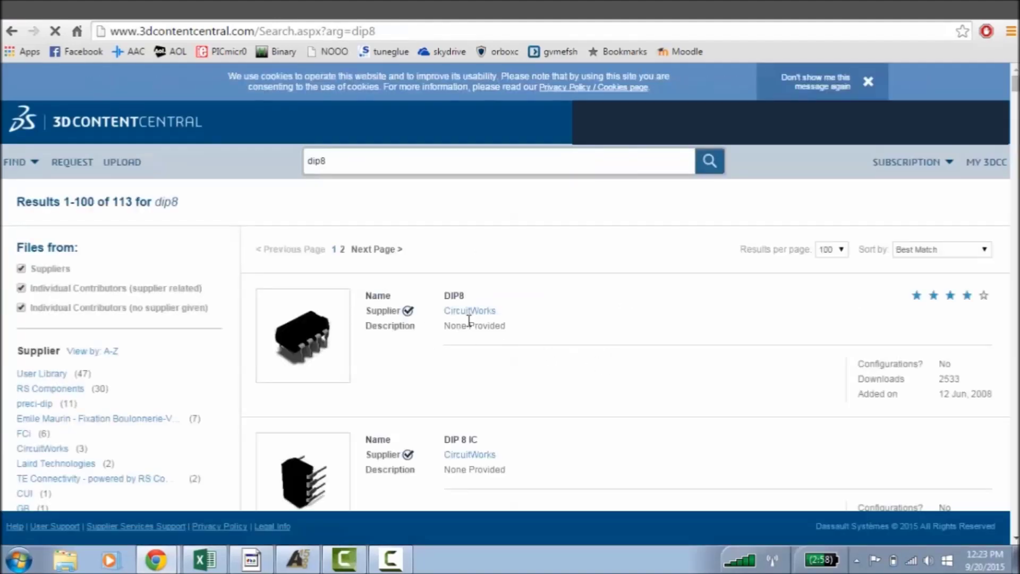
- Briefly check the Altium footprint window, then return to the dip8 search results in Chrome
{"action": "scroll", "coordinate": [451, 346], "scroll_direction": "down", "scroll_amount": 1}
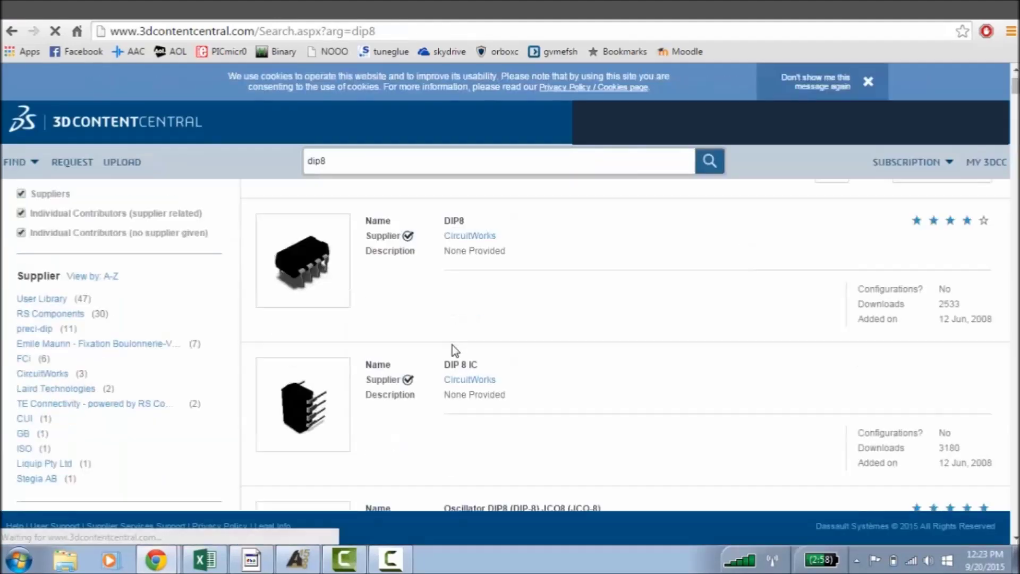
{"action": "scroll", "coordinate": [514, 320], "scroll_direction": "down", "scroll_amount": 2}
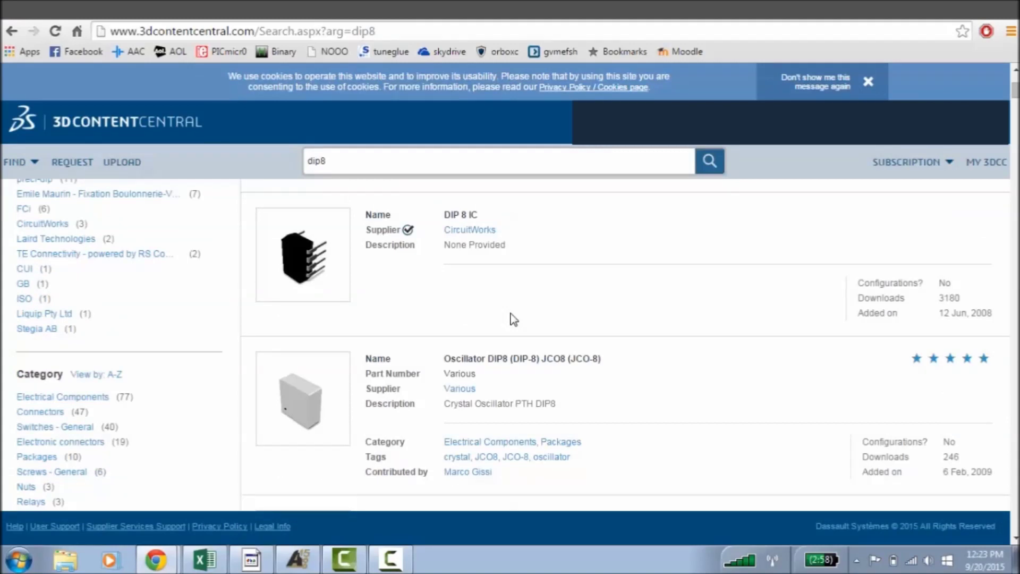
{"action": "scroll", "coordinate": [513, 320], "scroll_direction": "down", "scroll_amount": 5}
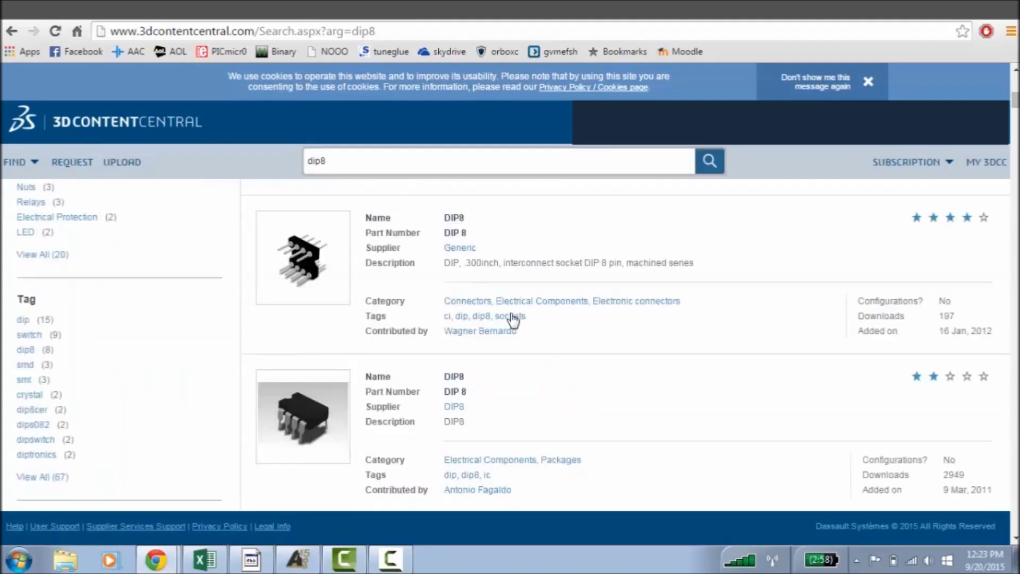
{"action": "scroll", "coordinate": [513, 320], "scroll_direction": "down", "scroll_amount": 2}
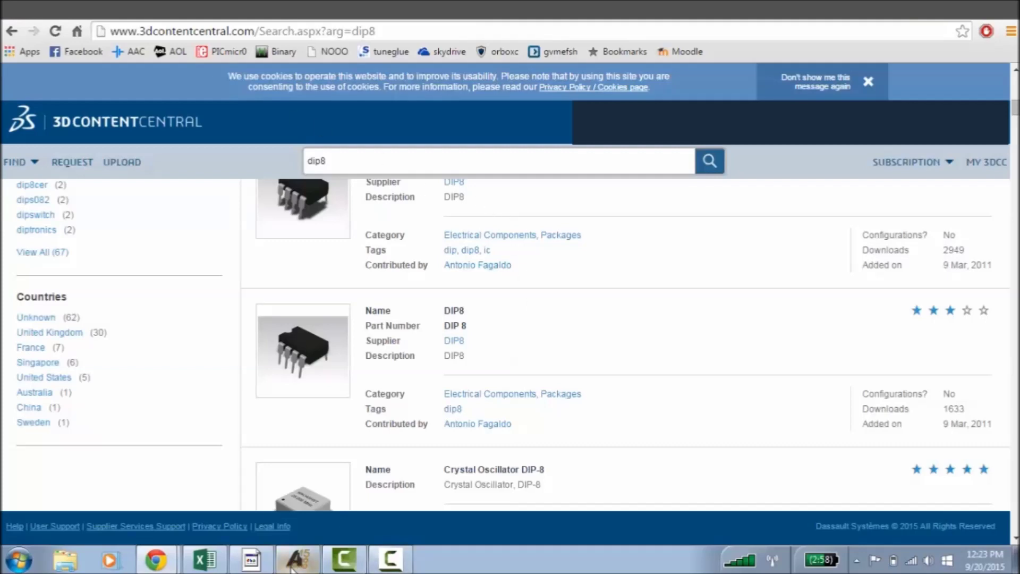
{"action": "mouse_move", "coordinate": [297, 560]}
{"action": "left_click", "coordinate": [291, 524]}
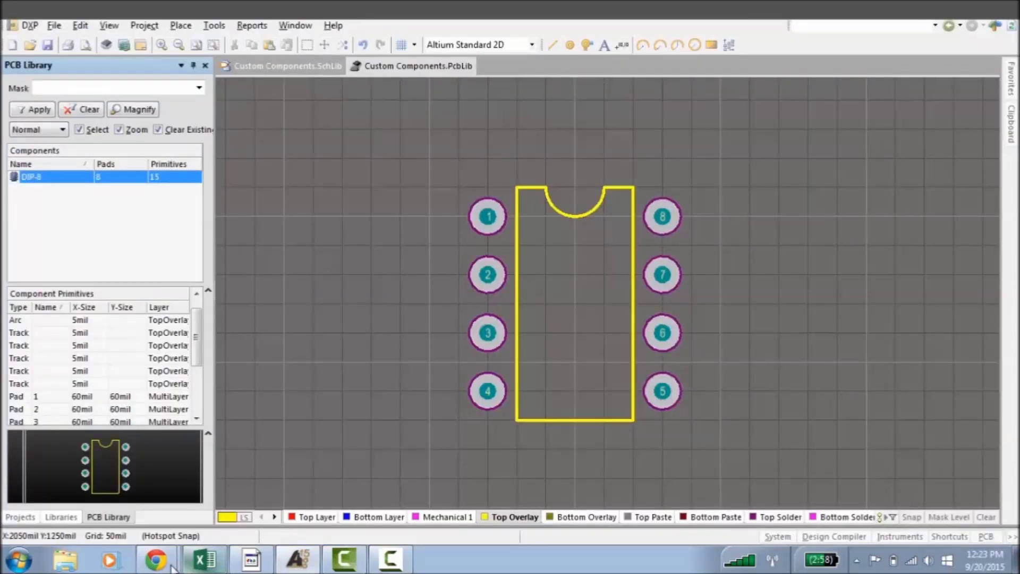
{"action": "mouse_move", "coordinate": [156, 560]}
{"action": "left_click", "coordinate": [201, 528]}
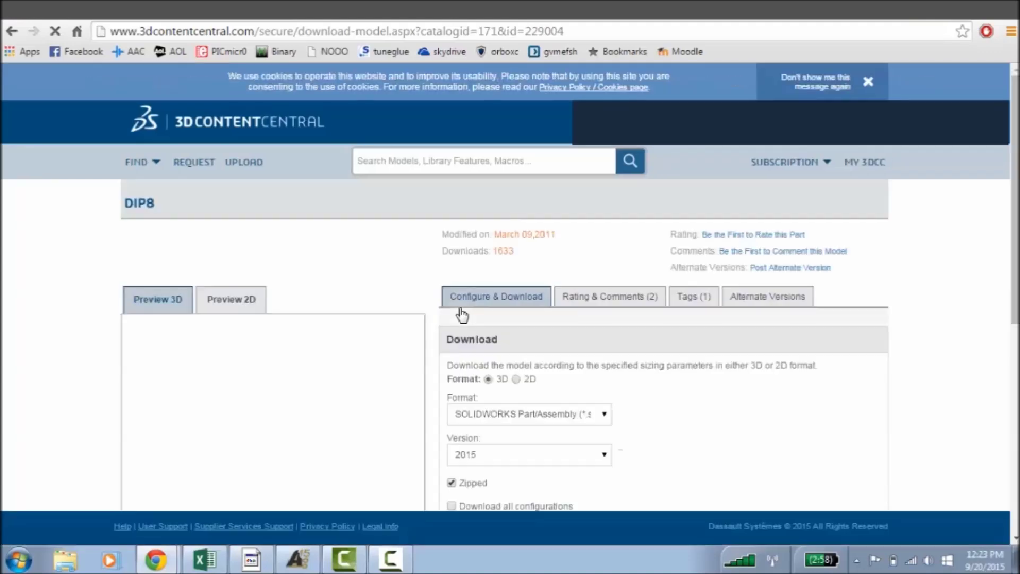
- Rotate the DIP chip model in the eDrawings Preview 3D viewer to a new orientation
{"action": "scroll", "coordinate": [366, 381], "scroll_direction": "down", "scroll_amount": 4}
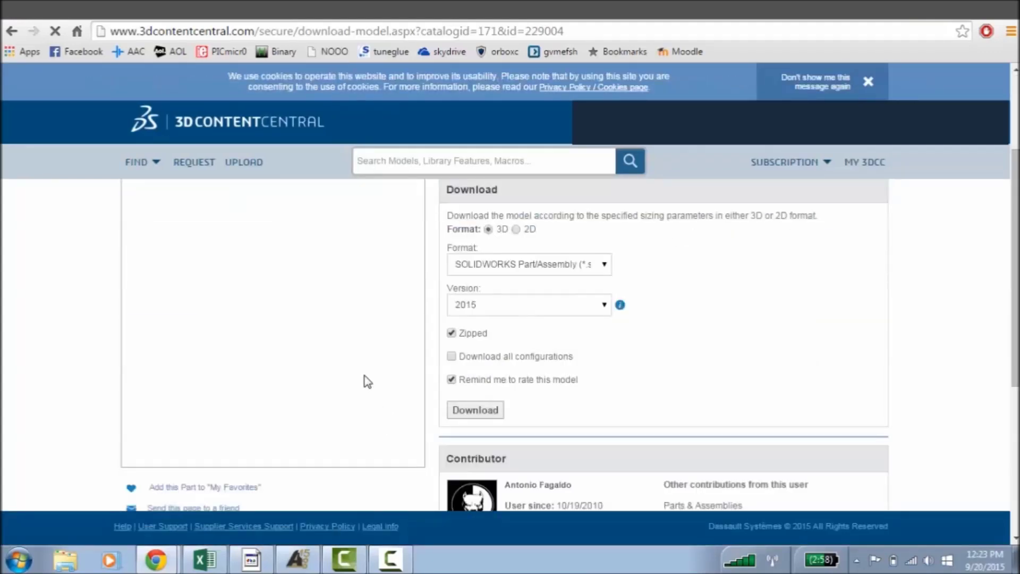
{"action": "scroll", "coordinate": [367, 381], "scroll_direction": "up", "scroll_amount": 3}
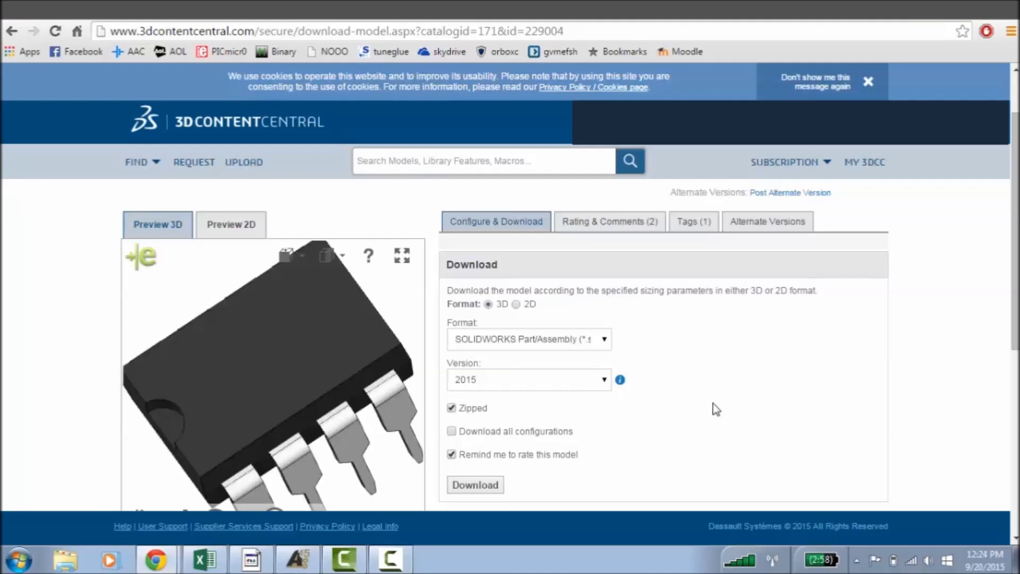
{"action": "scroll", "coordinate": [301, 395], "scroll_direction": "down", "scroll_amount": 5}
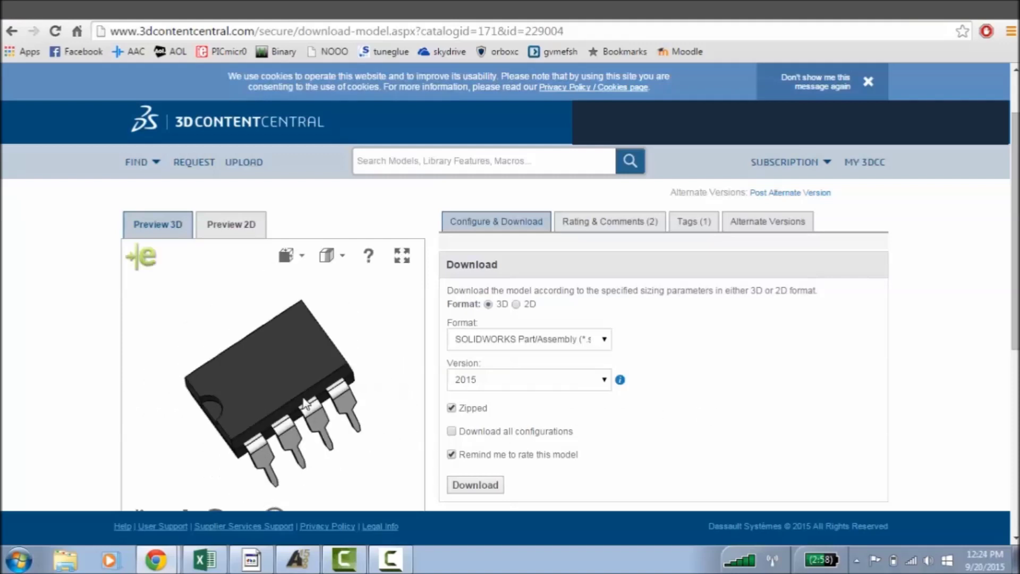
{"action": "left_click_drag", "start_coordinate": [269, 429], "coordinate": [410, 313]}
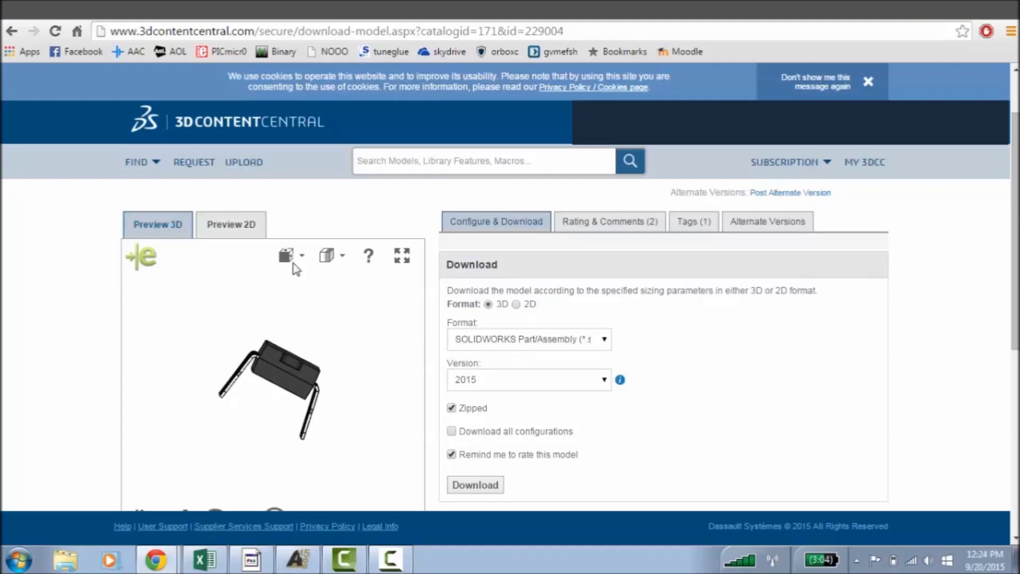
- Go back to the dip8 results and open the DIP8 (002) model's download page
{"action": "left_click", "coordinate": [11, 30]}
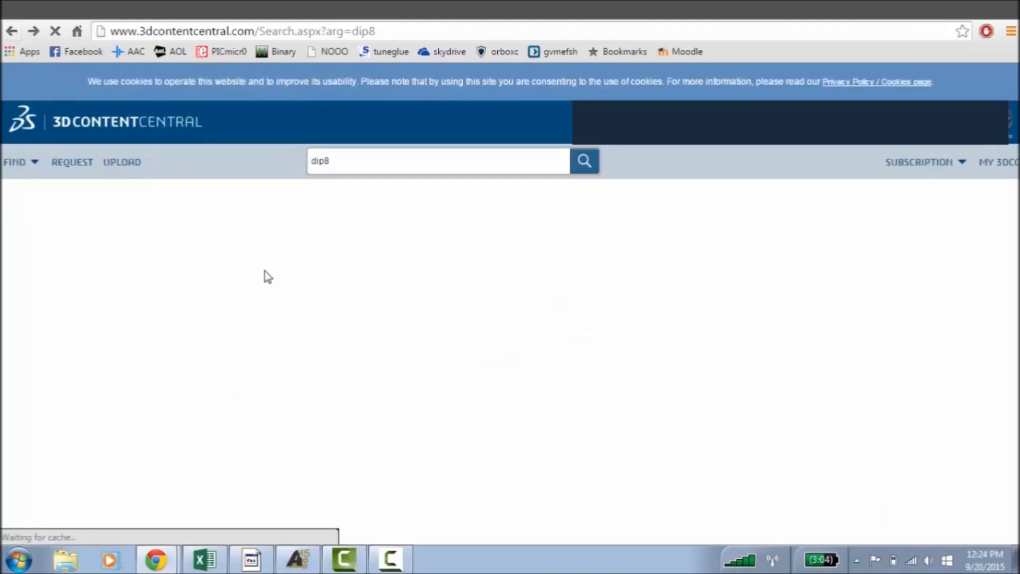
{"action": "scroll", "coordinate": [504, 355], "scroll_direction": "down", "scroll_amount": 9}
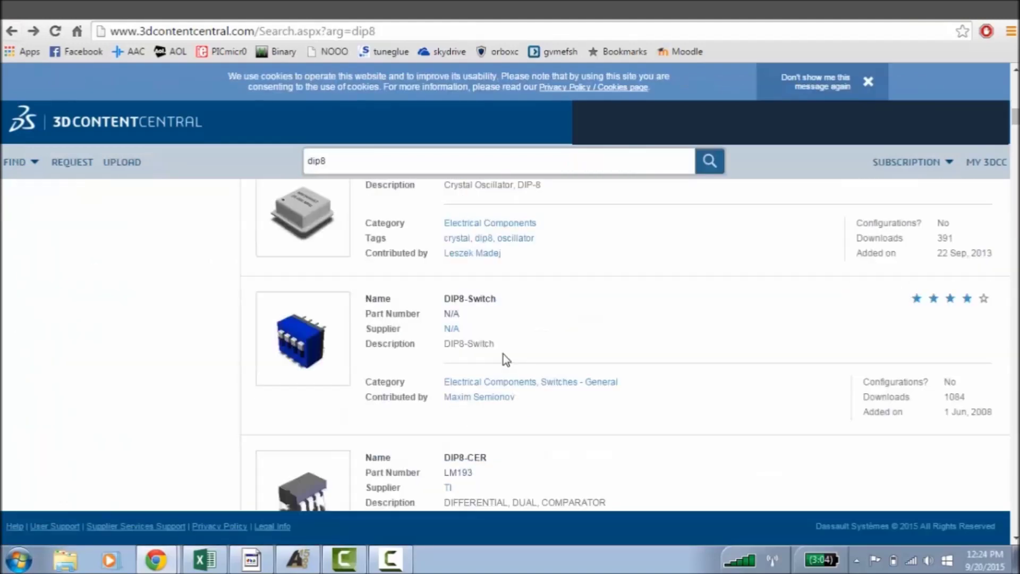
{"action": "scroll", "coordinate": [503, 354], "scroll_direction": "down", "scroll_amount": 8}
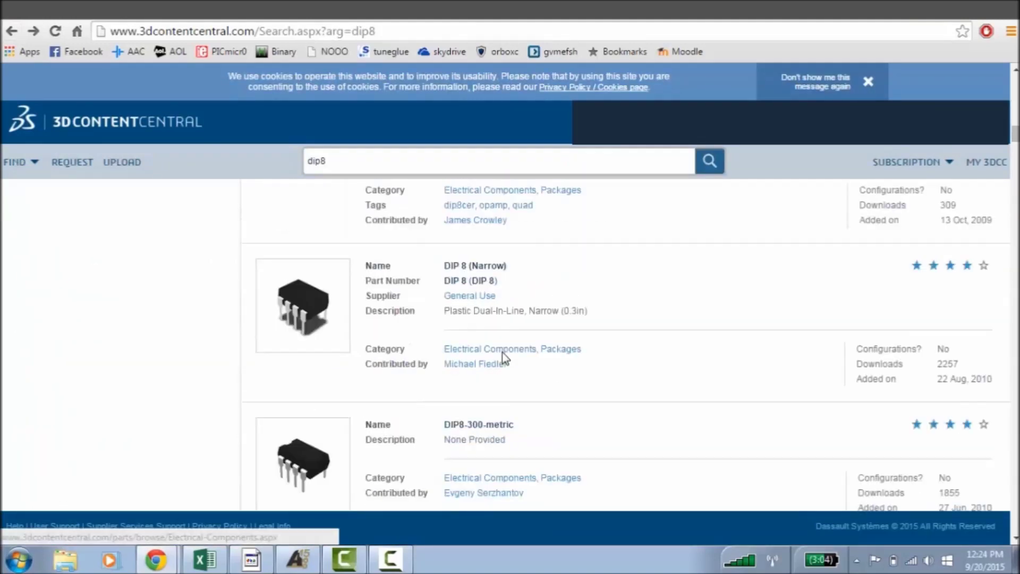
{"action": "scroll", "coordinate": [503, 355], "scroll_direction": "down", "scroll_amount": 2}
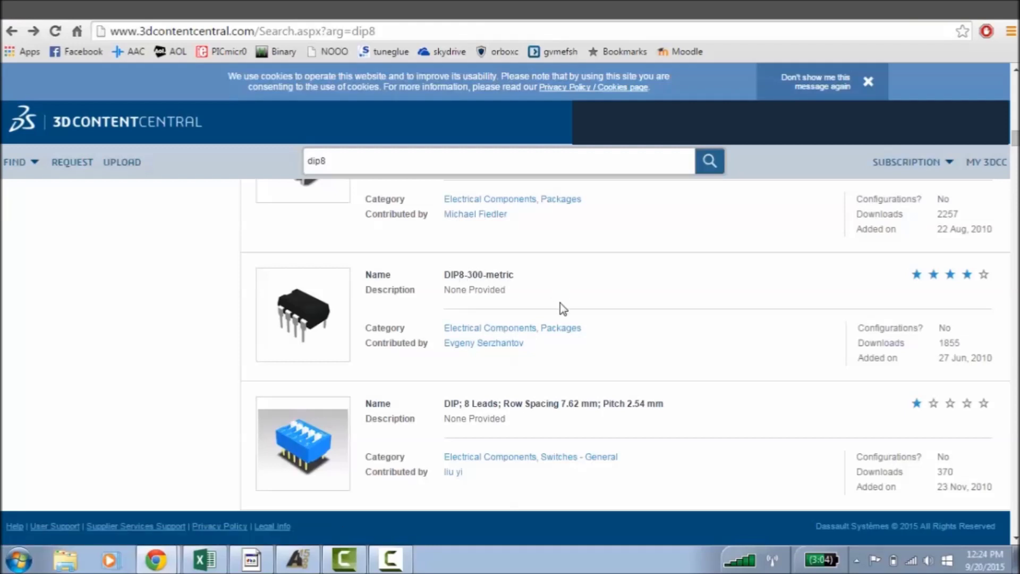
{"action": "scroll", "coordinate": [564, 308], "scroll_direction": "down", "scroll_amount": 15}
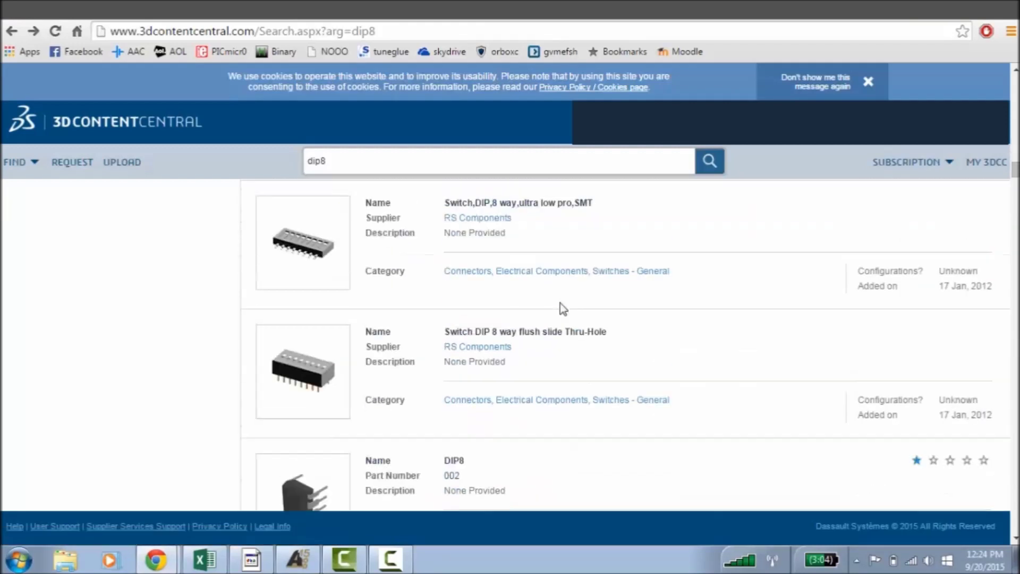
{"action": "scroll", "coordinate": [563, 308], "scroll_direction": "down", "scroll_amount": 4}
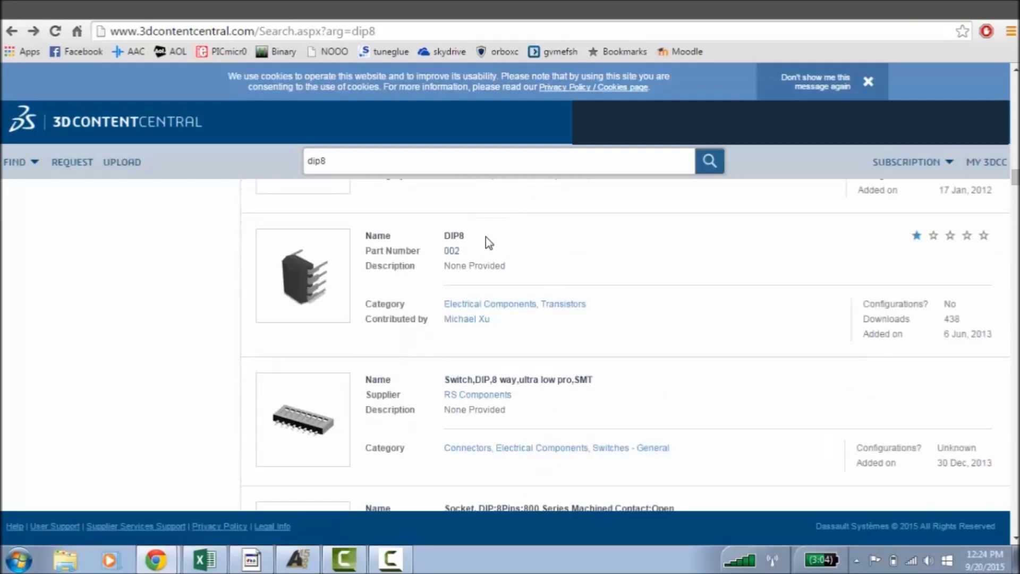
{"action": "left_click", "coordinate": [456, 235]}
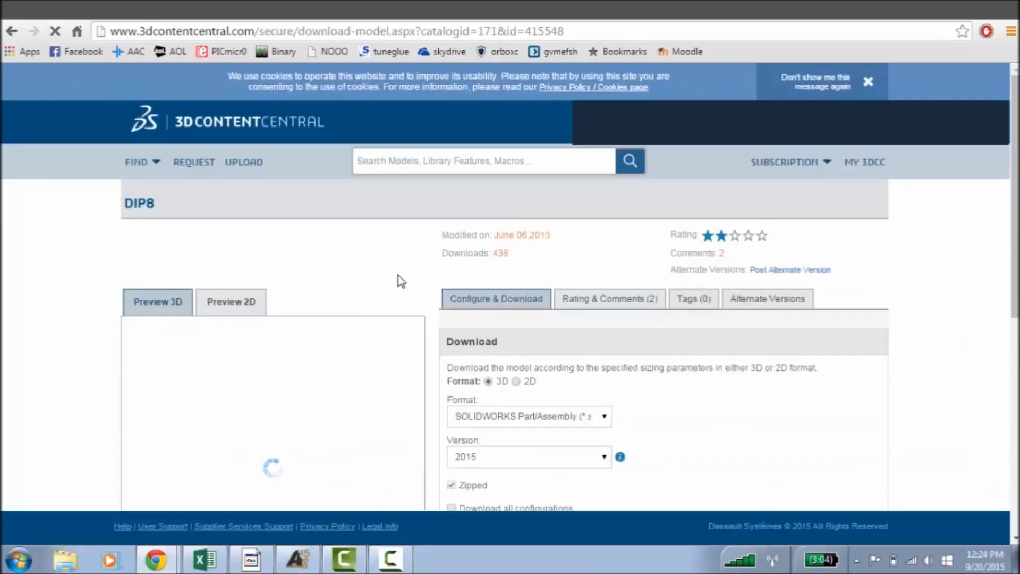
- Rotate the DIP8 preview to a top-down view of the chip
{"action": "scroll", "coordinate": [404, 279], "scroll_direction": "down", "scroll_amount": 3}
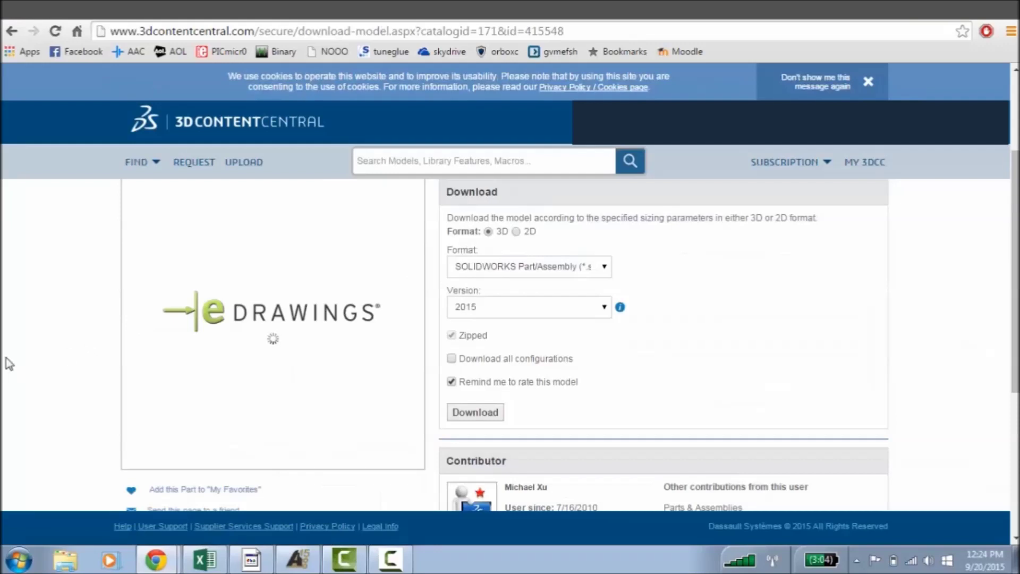
{"action": "scroll", "coordinate": [244, 321], "scroll_direction": "down", "scroll_amount": 5}
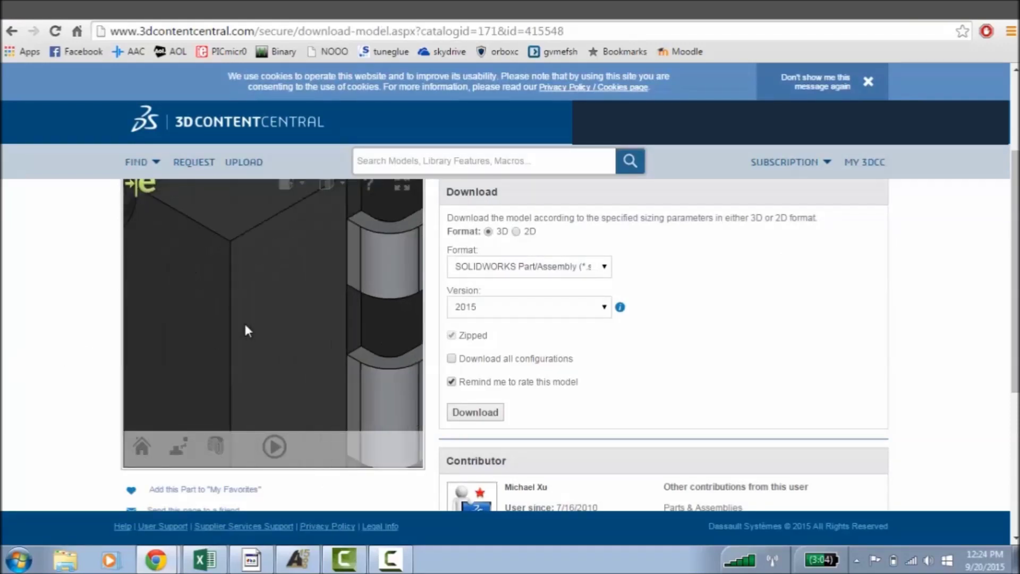
{"action": "scroll", "coordinate": [244, 321], "scroll_direction": "up", "scroll_amount": 5}
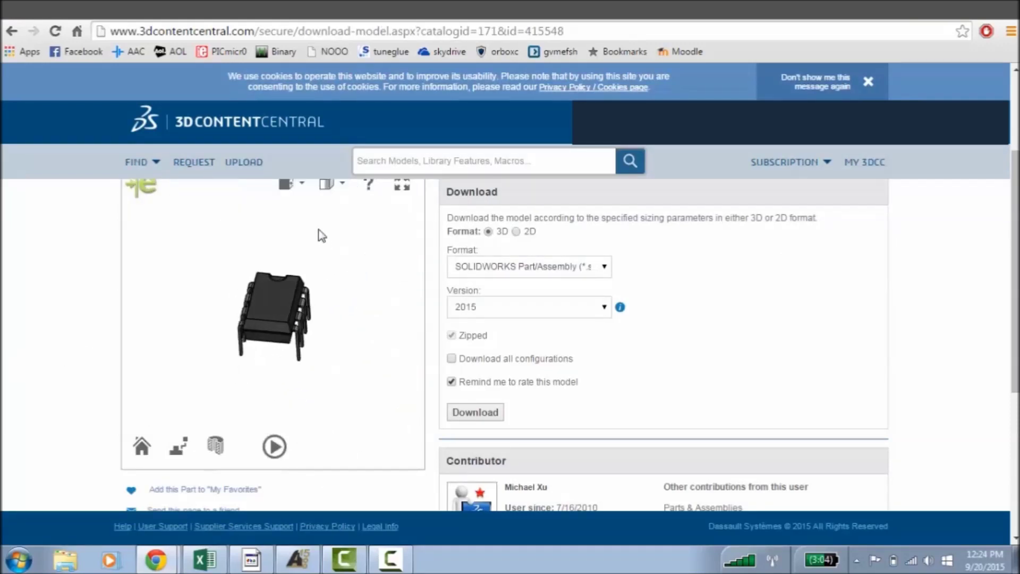
{"action": "mouse_move", "coordinate": [372, 237]}
{"action": "left_mouse_down"}
{"action": "mouse_move", "coordinate": [399, 283]}
{"action": "mouse_move", "coordinate": [370, 344]}
{"action": "mouse_move", "coordinate": [357, 247]}
{"action": "left_mouse_up"}
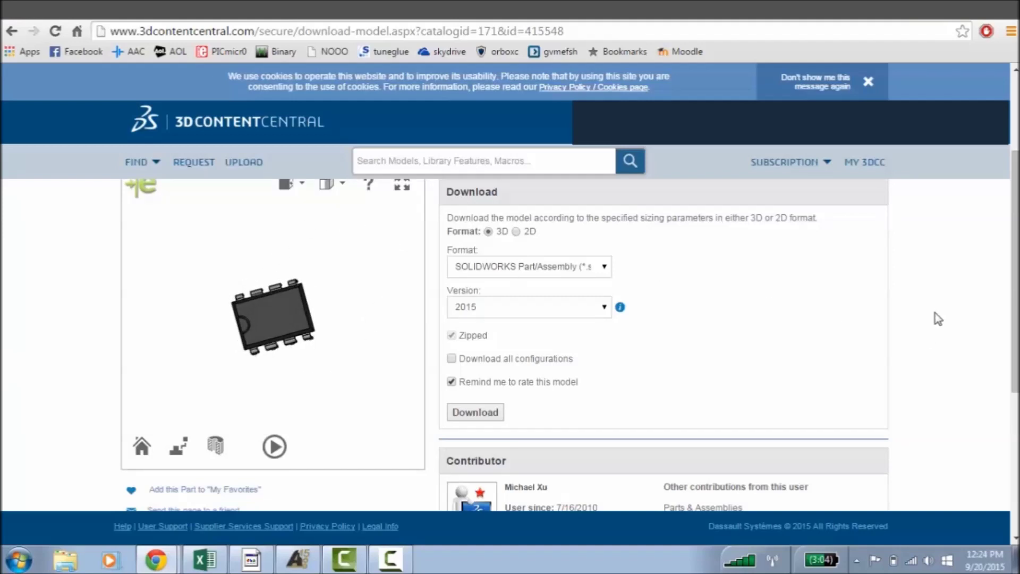
{"action": "scroll", "coordinate": [936, 314], "scroll_direction": "down", "scroll_amount": 4}
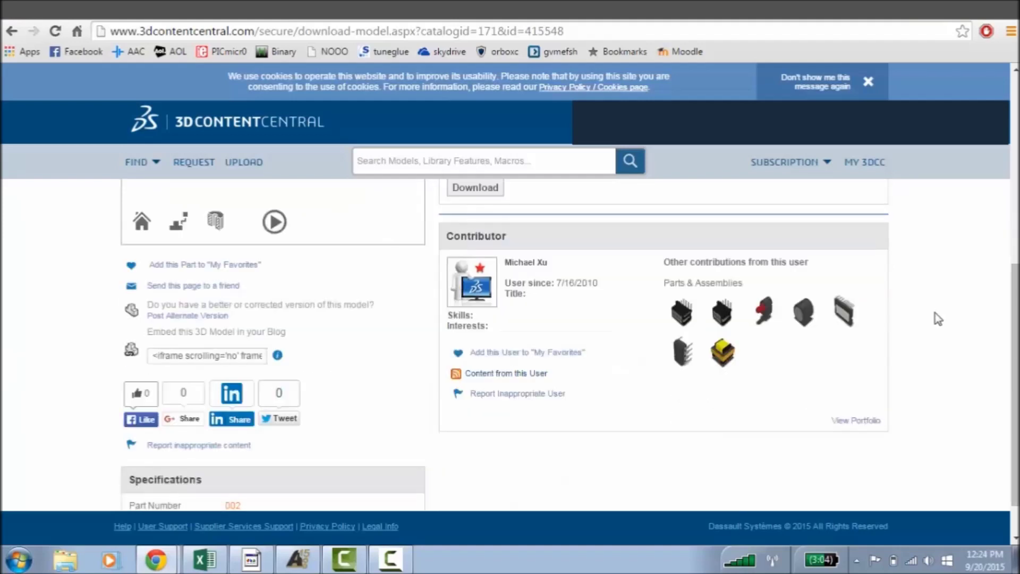
{"action": "scroll", "coordinate": [936, 314], "scroll_direction": "up", "scroll_amount": 7}
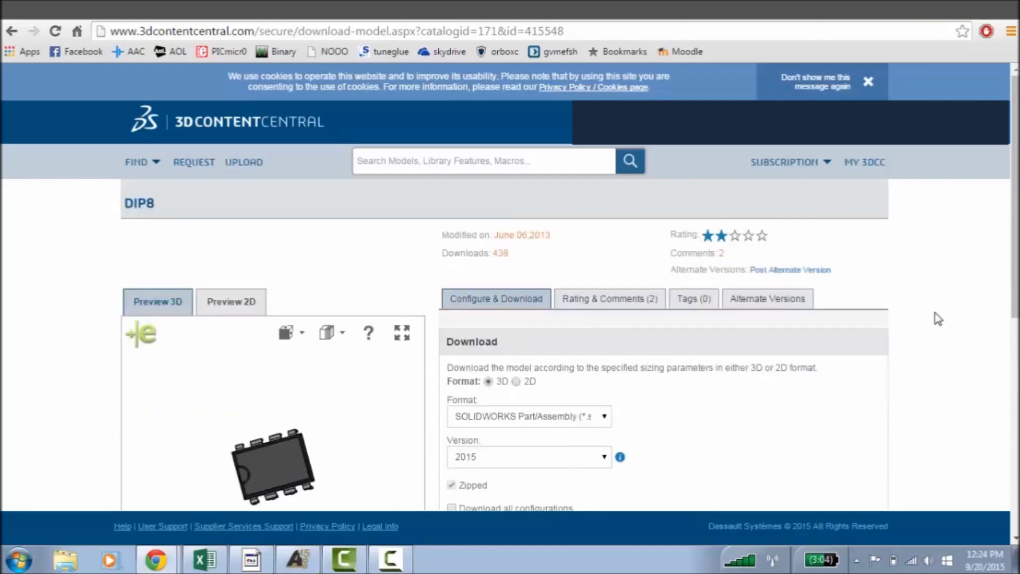
{"action": "scroll", "coordinate": [935, 314], "scroll_direction": "down", "scroll_amount": 3}
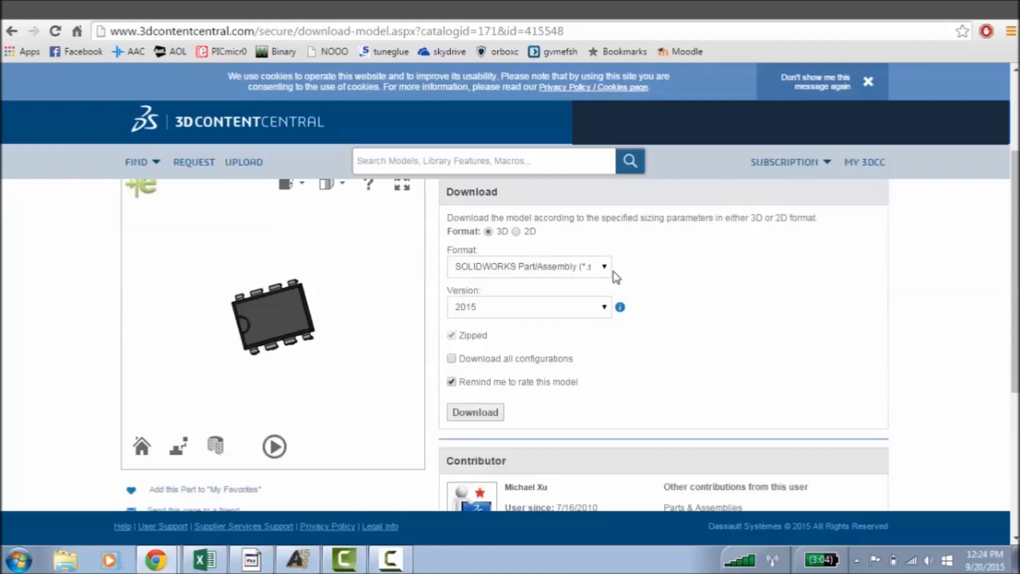
- Set the download format to STEP (*.step) with version AP214
{"action": "left_click", "coordinate": [605, 268]}
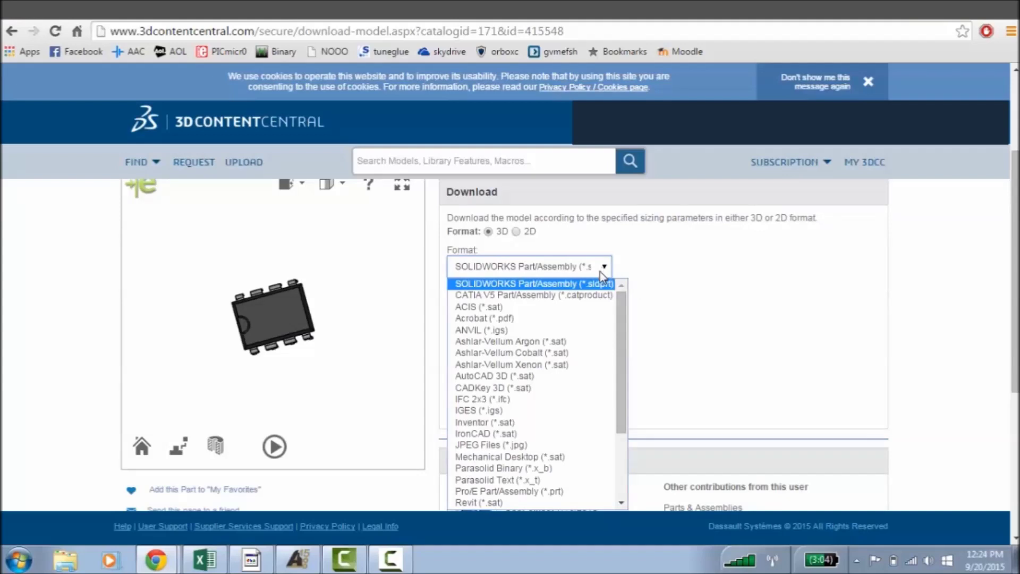
{"action": "scroll", "coordinate": [546, 341], "scroll_direction": "down", "scroll_amount": 3}
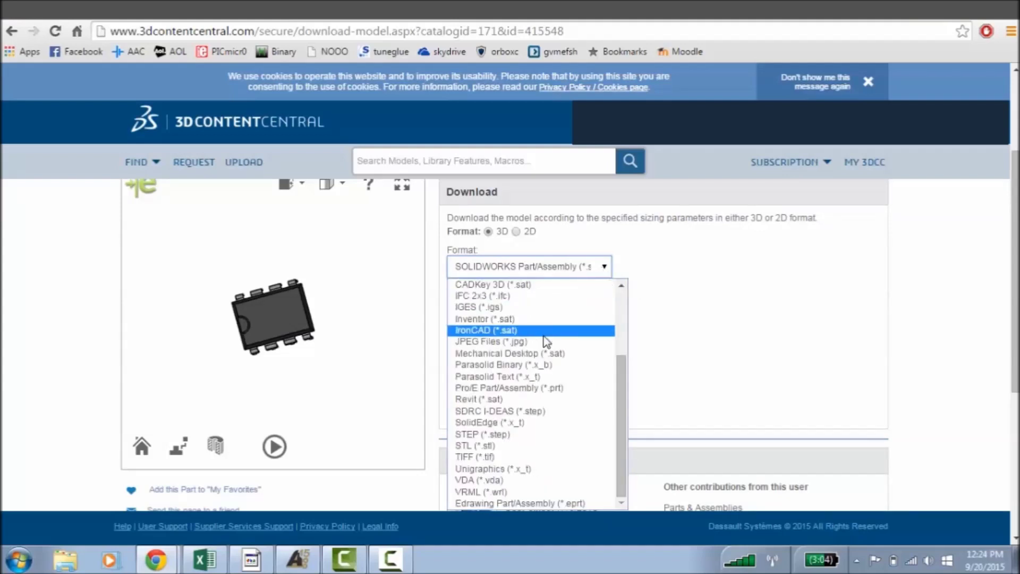
{"action": "left_click", "coordinate": [504, 436]}
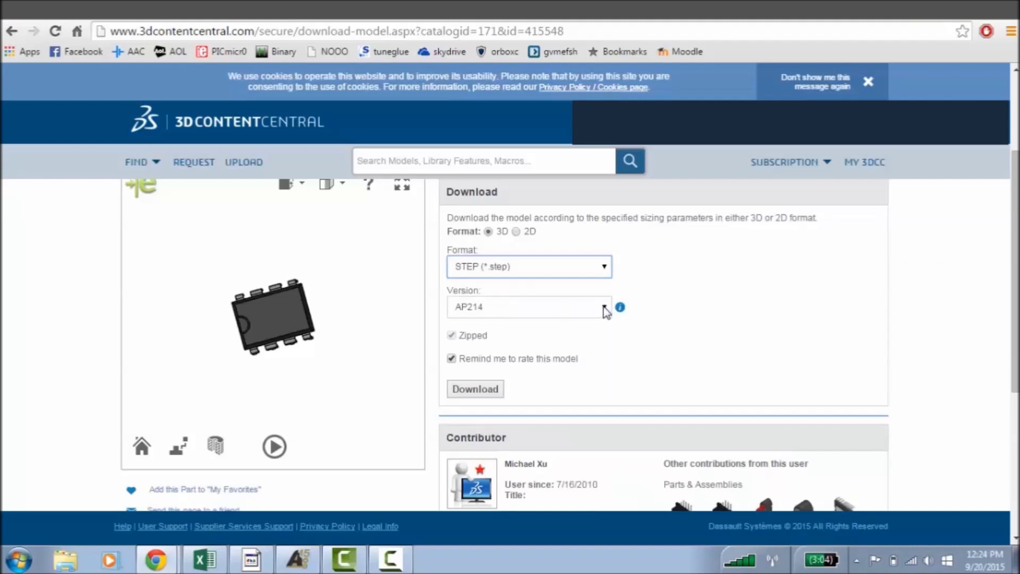
{"action": "left_click", "coordinate": [605, 309]}
{"action": "left_click", "coordinate": [595, 324]}
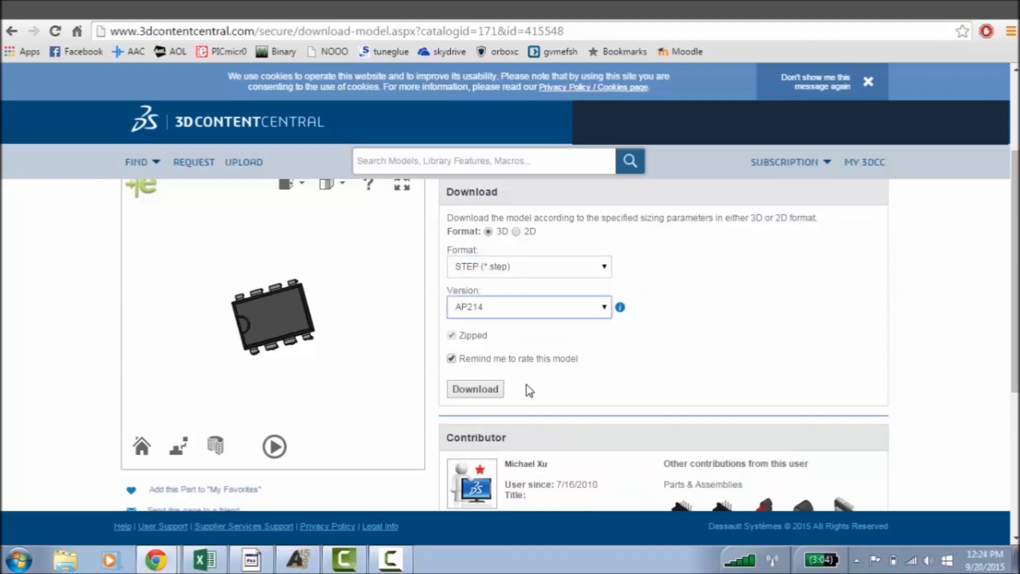
- Turn off the rate-this-model reminder and download the DIP8-2 model file
{"action": "left_click", "coordinate": [452, 359]}
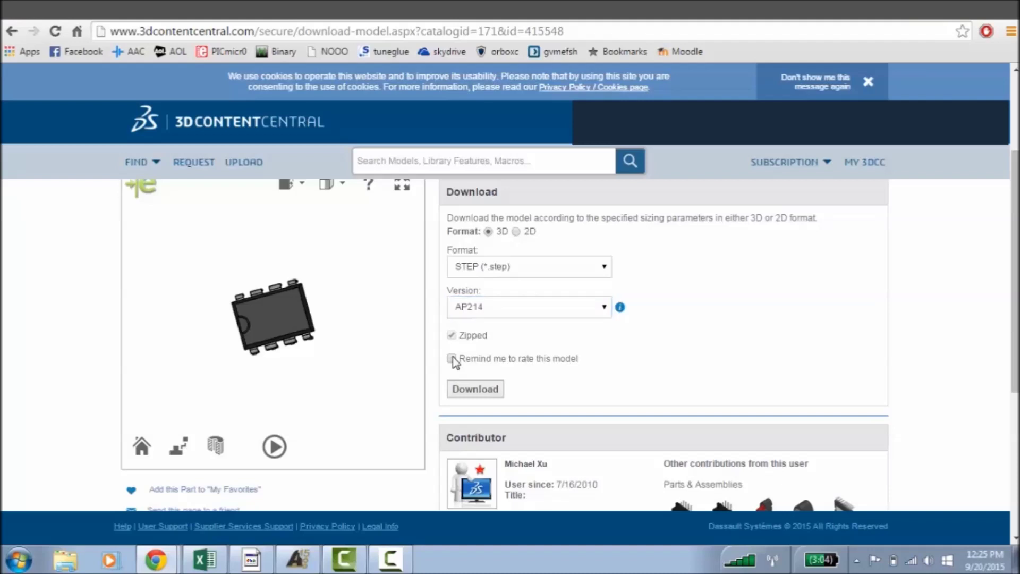
{"action": "left_click", "coordinate": [475, 390]}
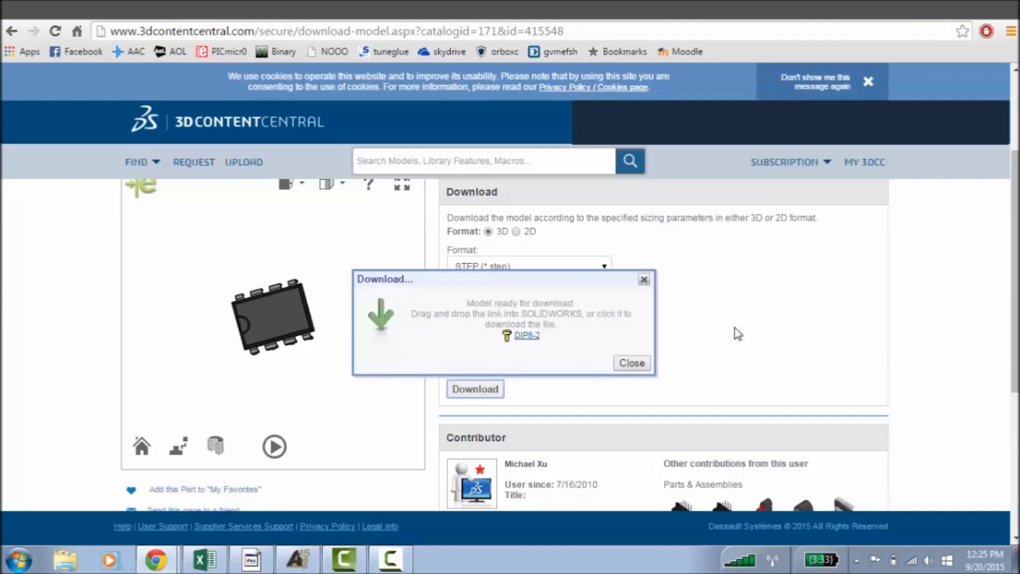
{"action": "left_click", "coordinate": [529, 337]}
- Create and open a Models folder in Documents\Altium\Libraries
{"action": "left_click", "coordinate": [65, 560]}
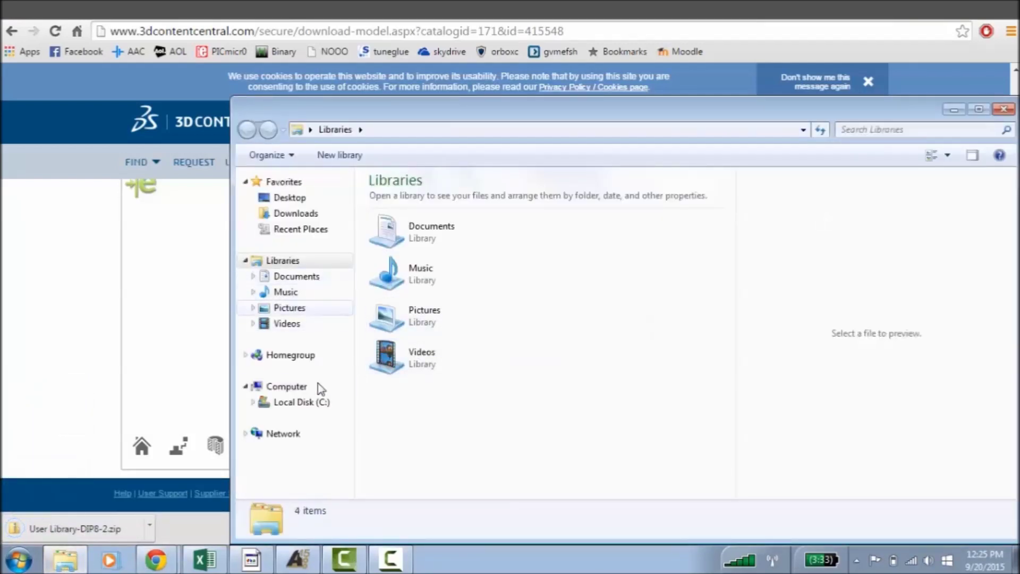
{"action": "left_click", "coordinate": [317, 276]}
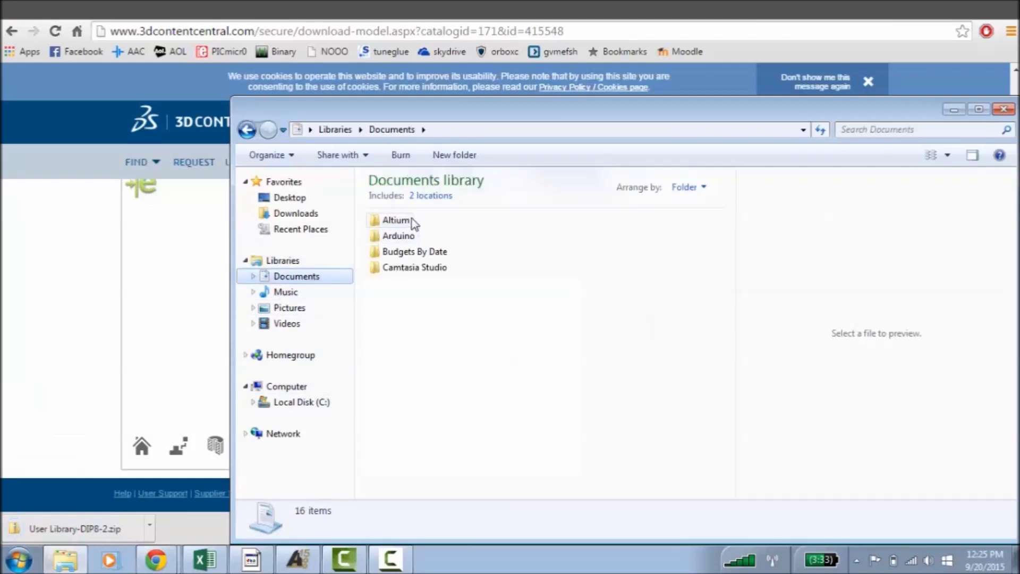
{"action": "double_click", "coordinate": [409, 220]}
{"action": "left_click", "coordinate": [408, 241]}
{"action": "double_click", "coordinate": [409, 240]}
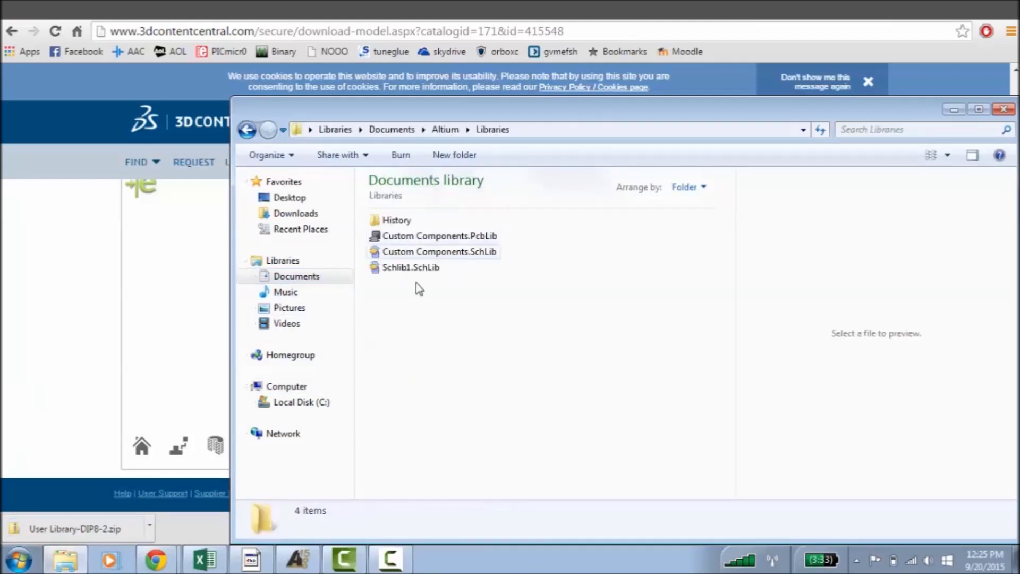
{"action": "right_click", "coordinate": [412, 310]}
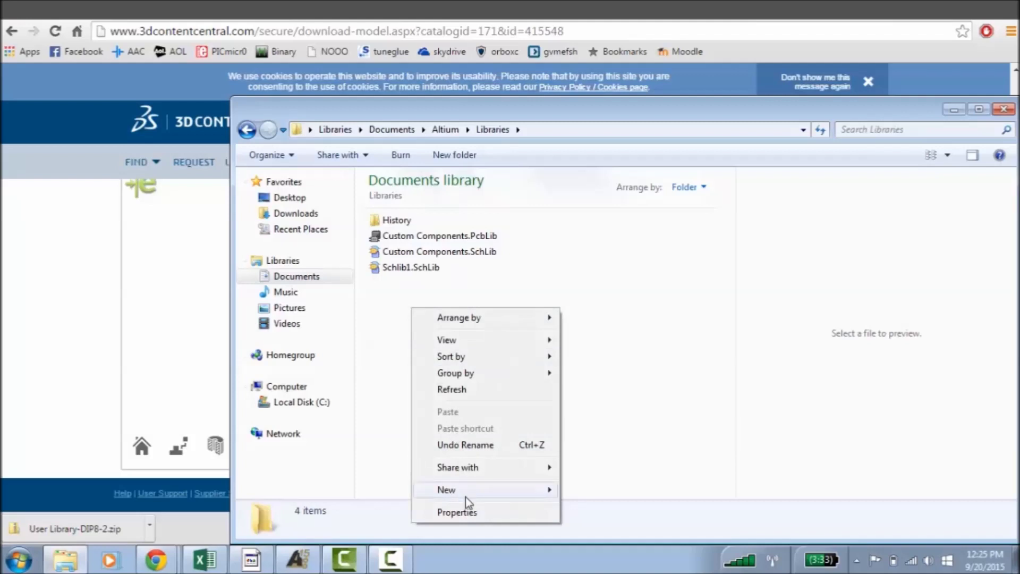
{"action": "mouse_move", "coordinate": [466, 490]}
{"action": "left_click", "coordinate": [615, 288]}
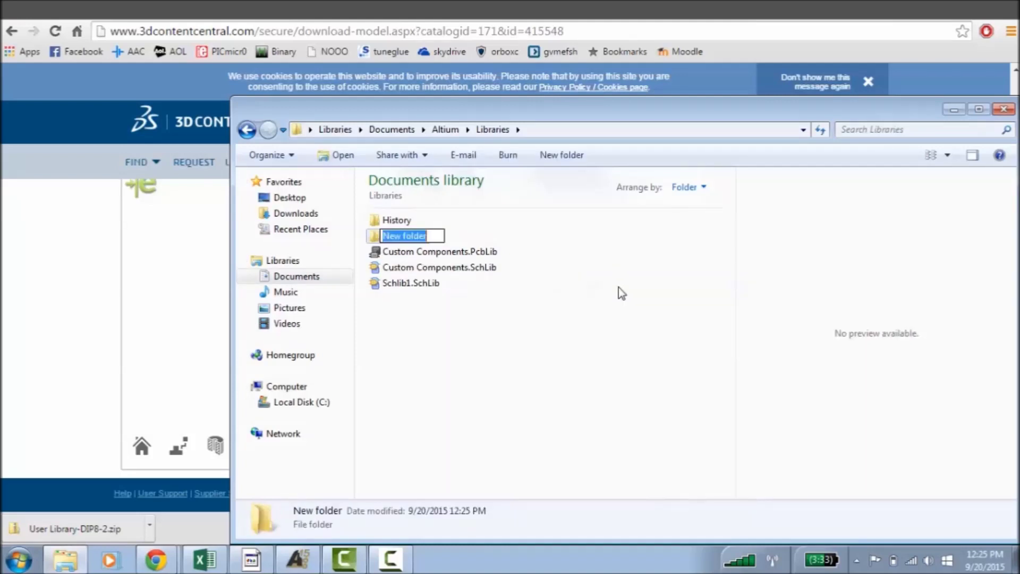
{"action": "type", "text": "Models"}
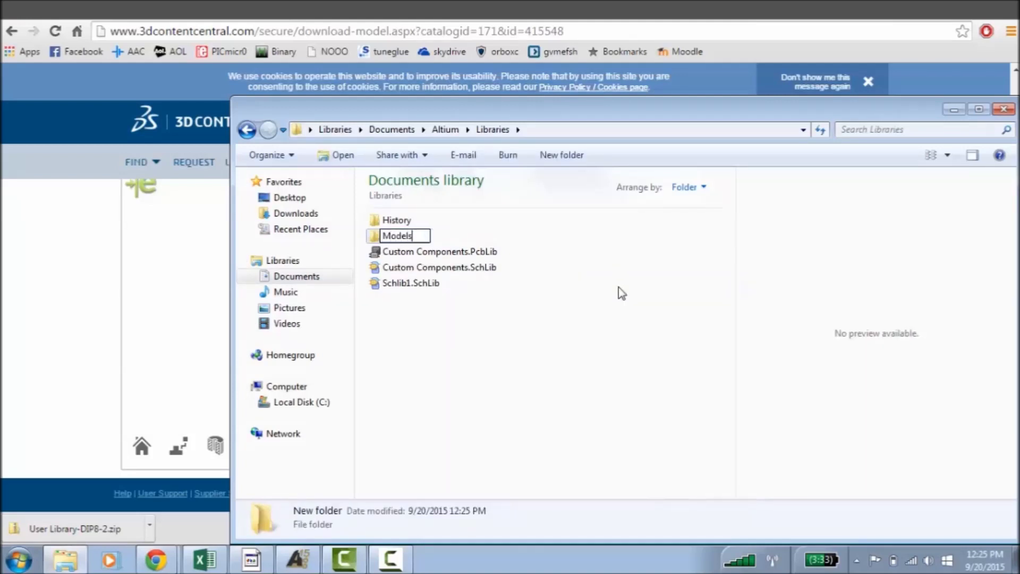
{"action": "key", "text": "Return"}
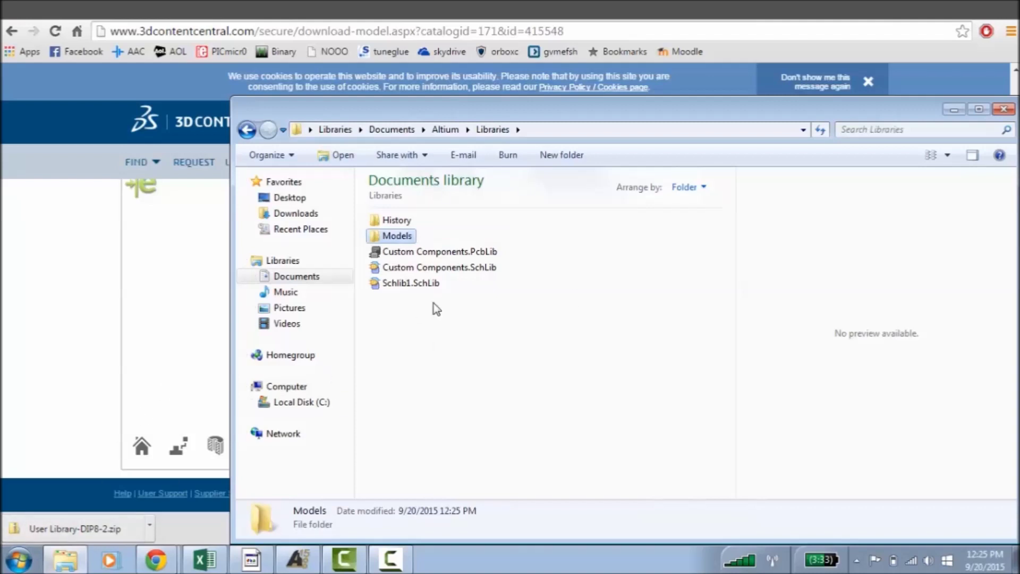
{"action": "double_click", "coordinate": [387, 235]}
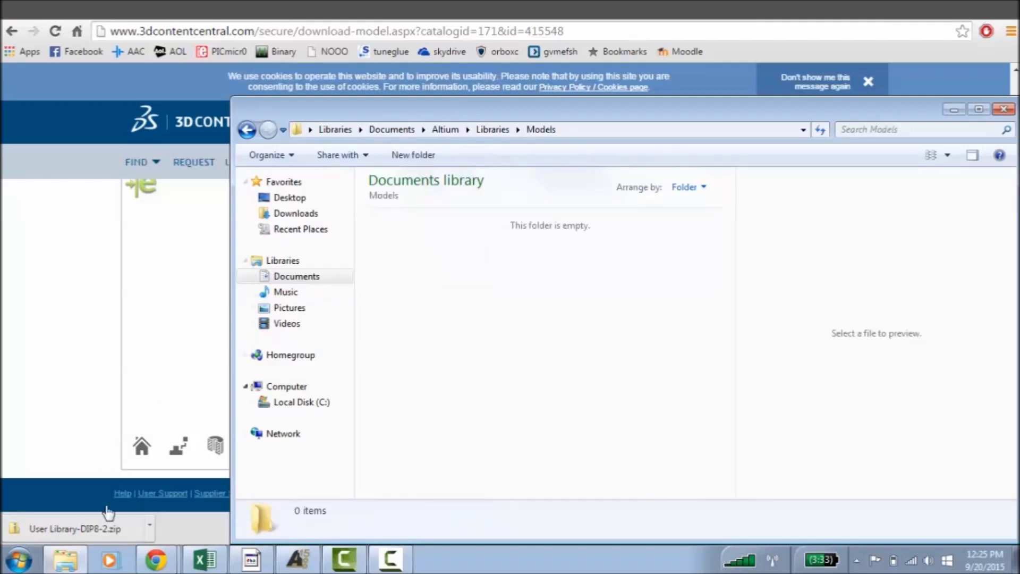
- Copy User Library-DIP8-2.STEP from the zip into the Models folder and close both windows
{"action": "left_click", "coordinate": [34, 531]}
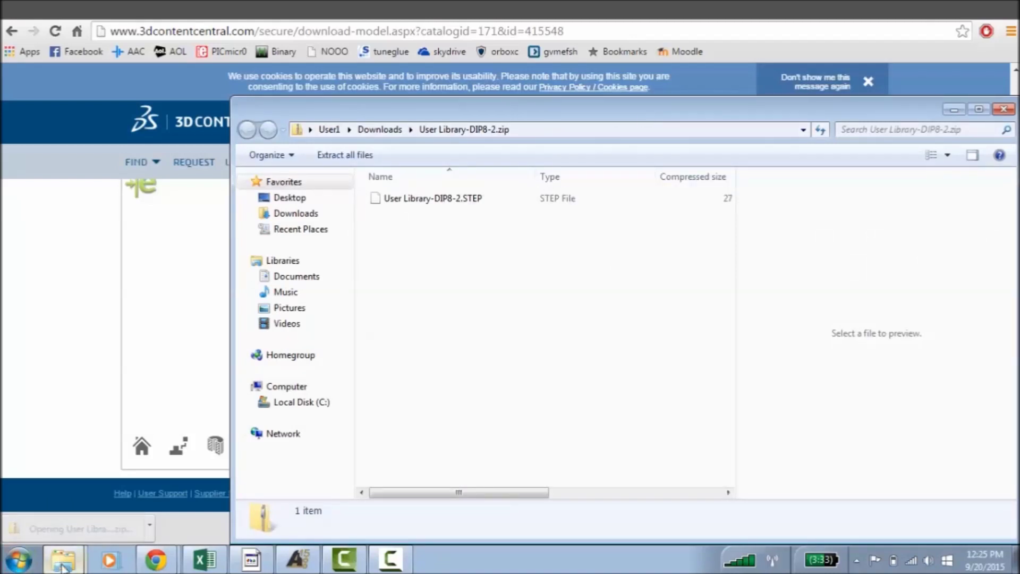
{"action": "key", "text": "super+Right"}
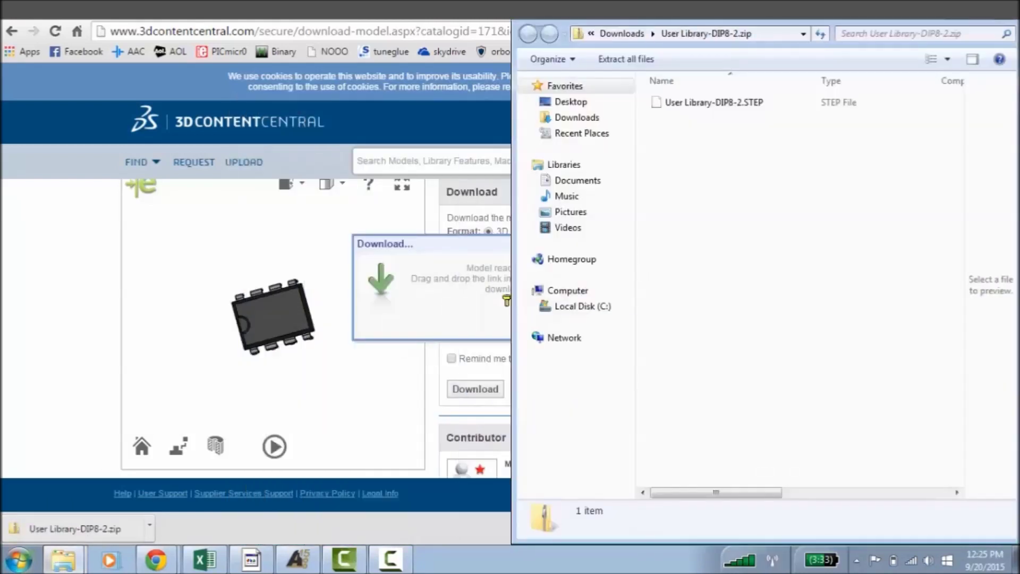
{"action": "mouse_move", "coordinate": [77, 564]}
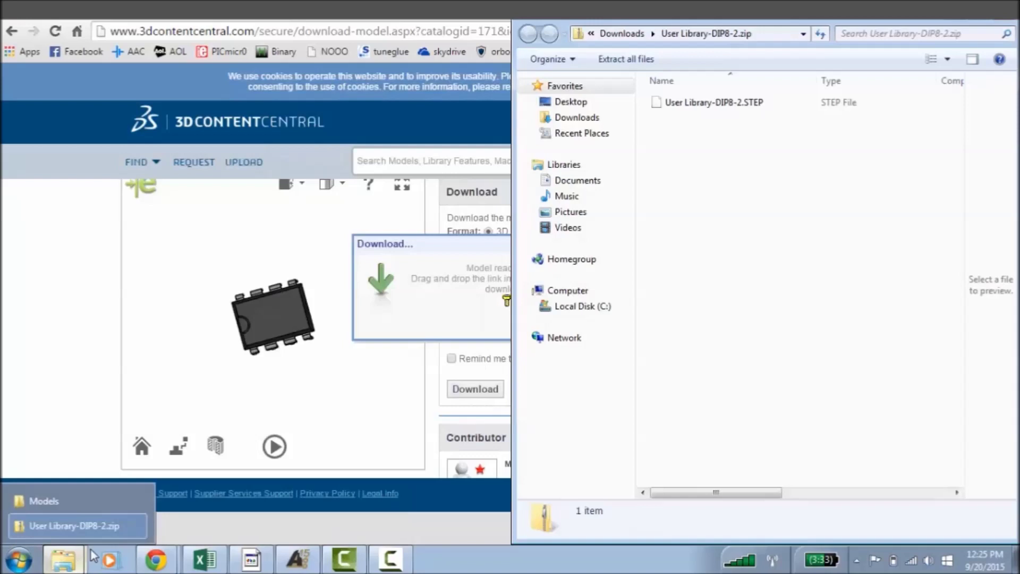
{"action": "left_click", "coordinate": [65, 499]}
{"action": "key", "text": "super+Left"}
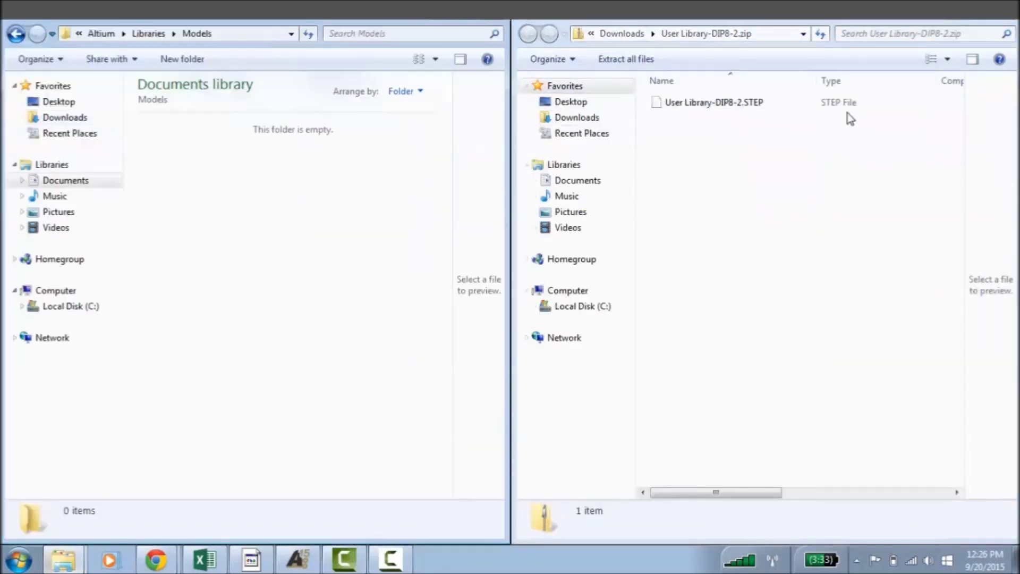
{"action": "left_click", "coordinate": [677, 104]}
{"action": "left_click_drag", "start_coordinate": [691, 103], "coordinate": [217, 218]}
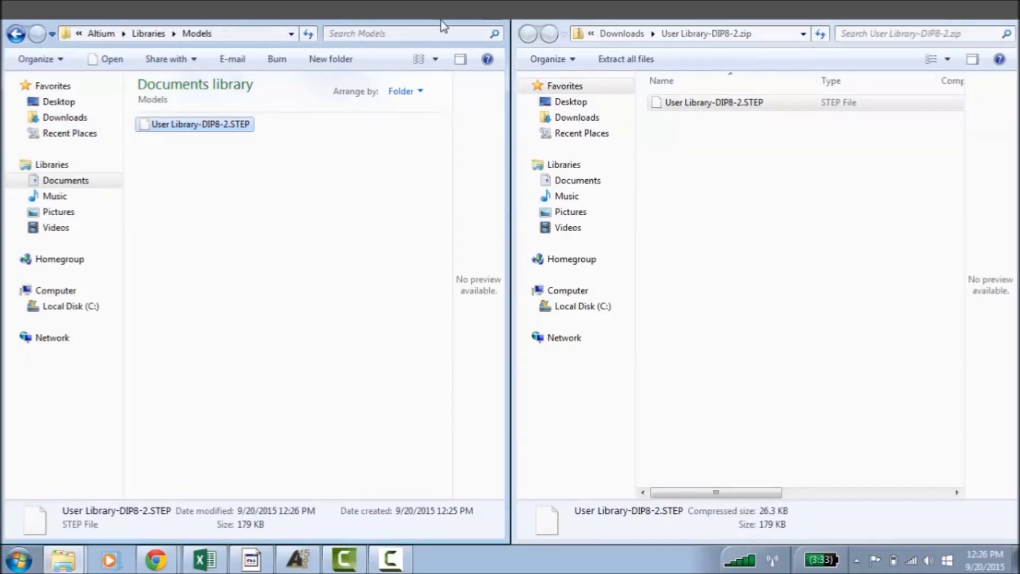
{"action": "left_click", "coordinate": [927, 20]}
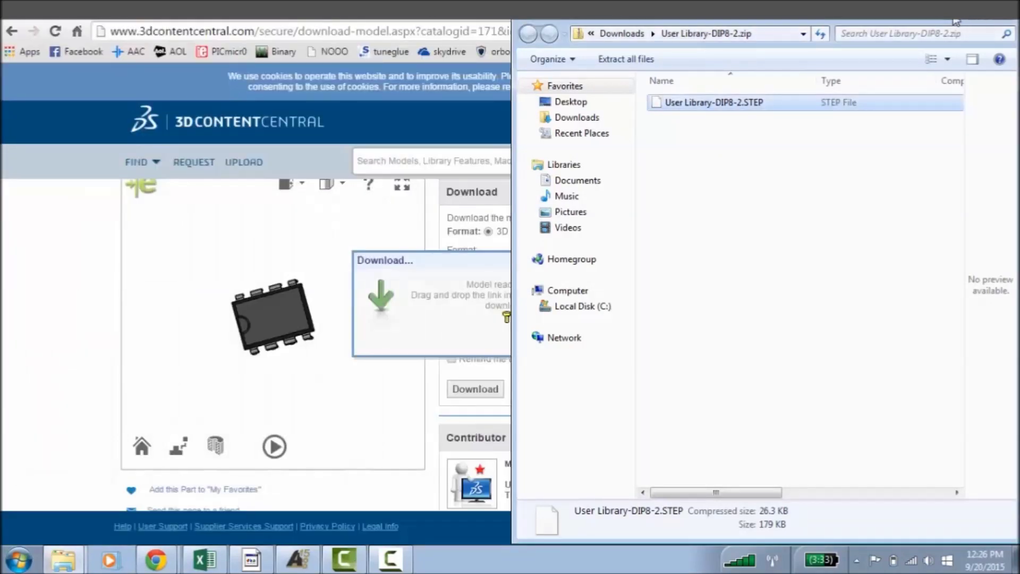
{"action": "left_click", "coordinate": [956, 21]}
- Dismiss the download popup and return to the DIP-8 footprint in Altium
{"action": "left_click", "coordinate": [632, 345]}
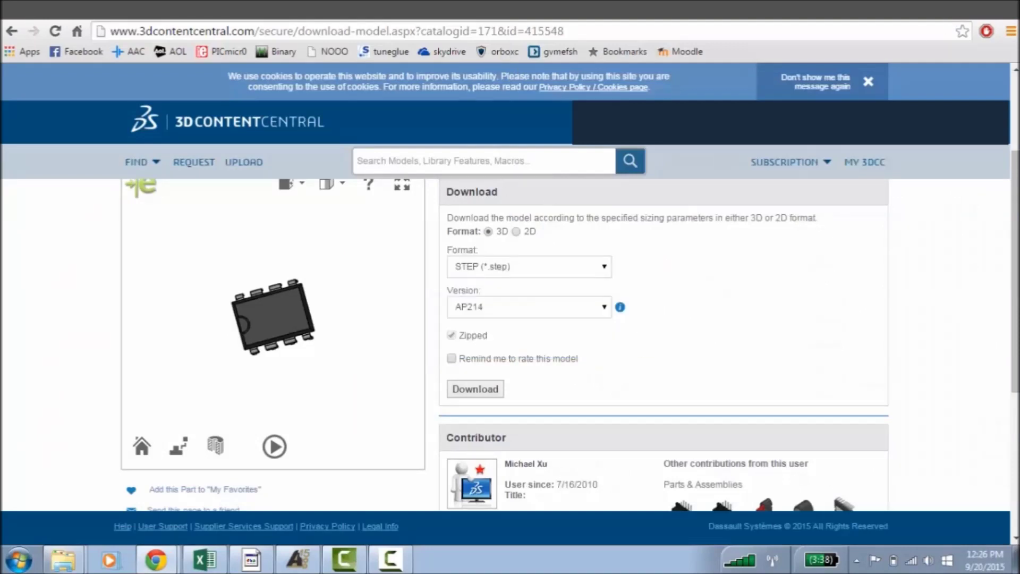
{"action": "key", "text": "alt+Tab"}
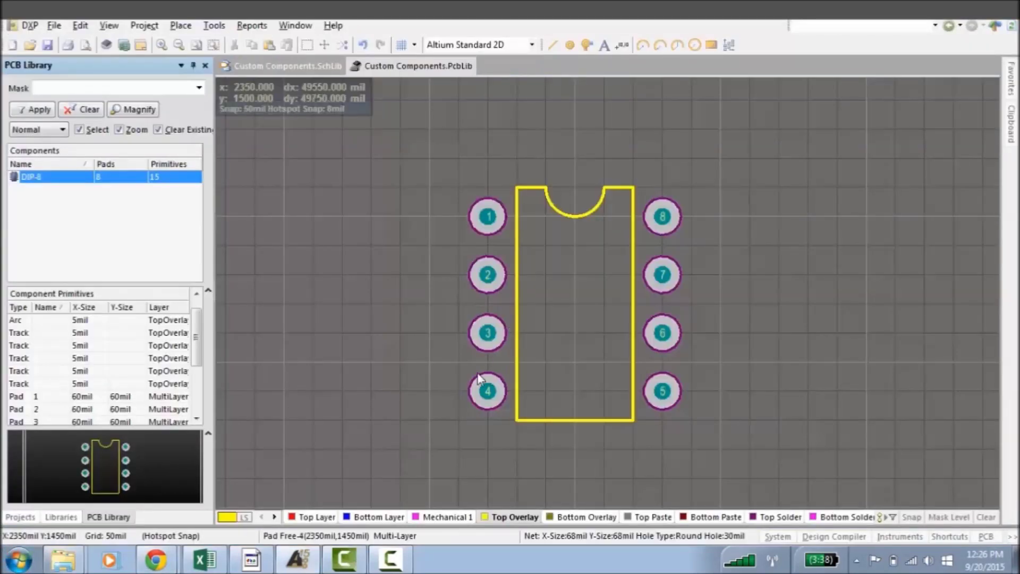
{"action": "right_click_drag", "start_coordinate": [383, 275], "coordinate": [365, 257]}
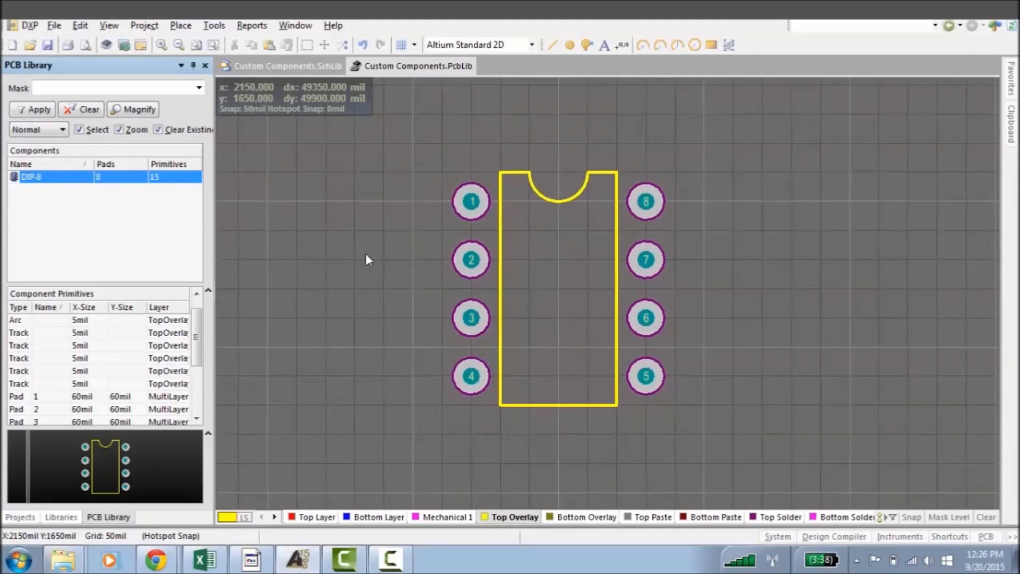
{"action": "key", "text": "shift"}
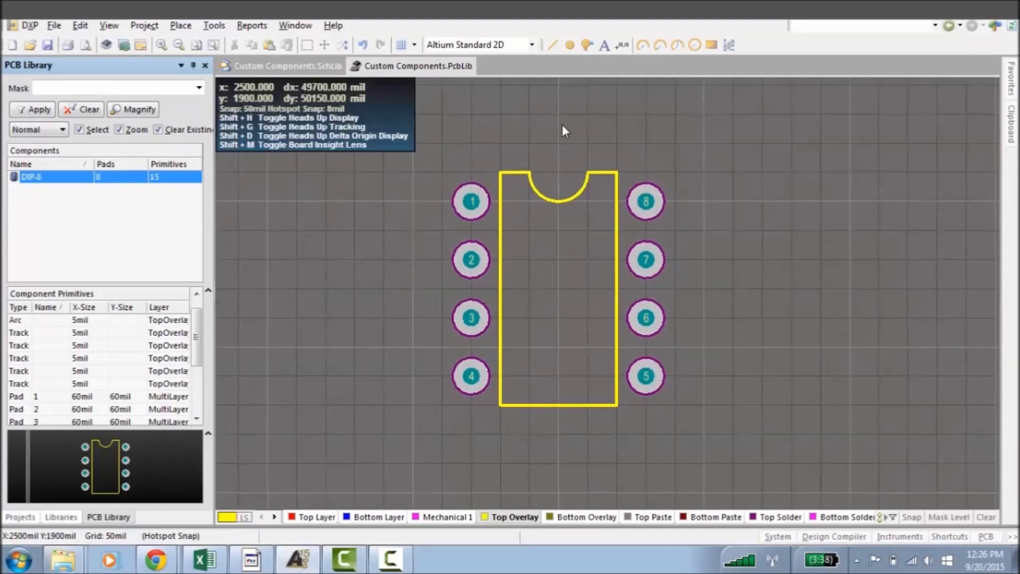
- Start placing a 3D Body and set it to an embedded Generic 3D Model
{"action": "key", "text": "p"}
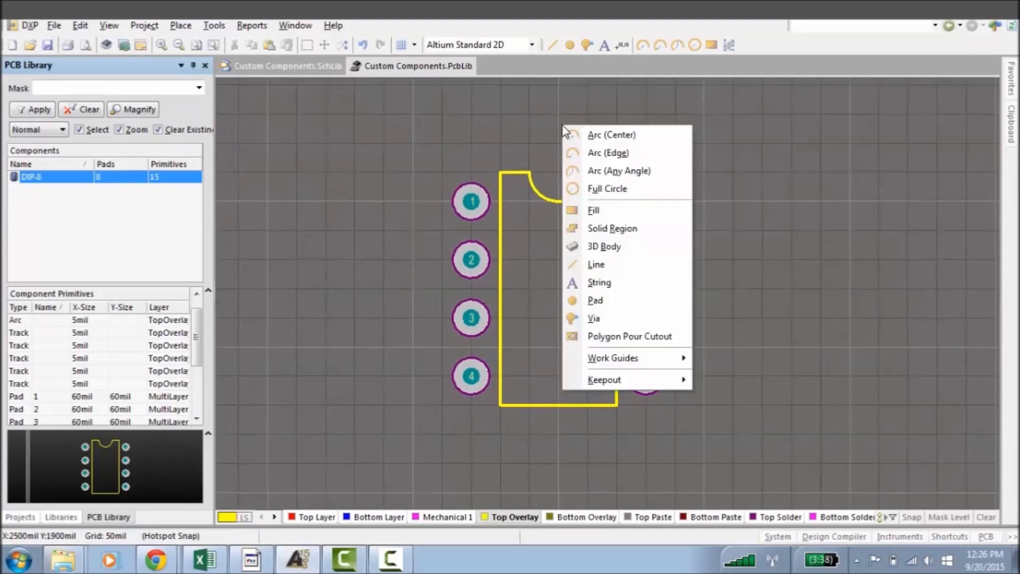
{"action": "left_click", "coordinate": [608, 253]}
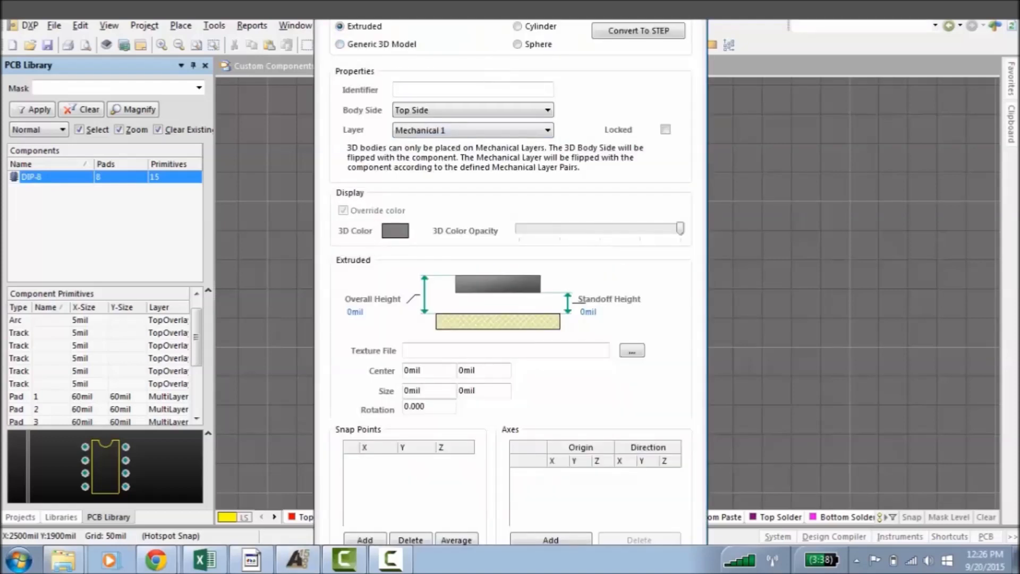
{"action": "mouse_move", "coordinate": [502, 1]}
{"action": "left_mouse_down"}
{"action": "mouse_move", "coordinate": [506, 53]}
{"action": "mouse_move", "coordinate": [503, 6]}
{"action": "left_mouse_up"}
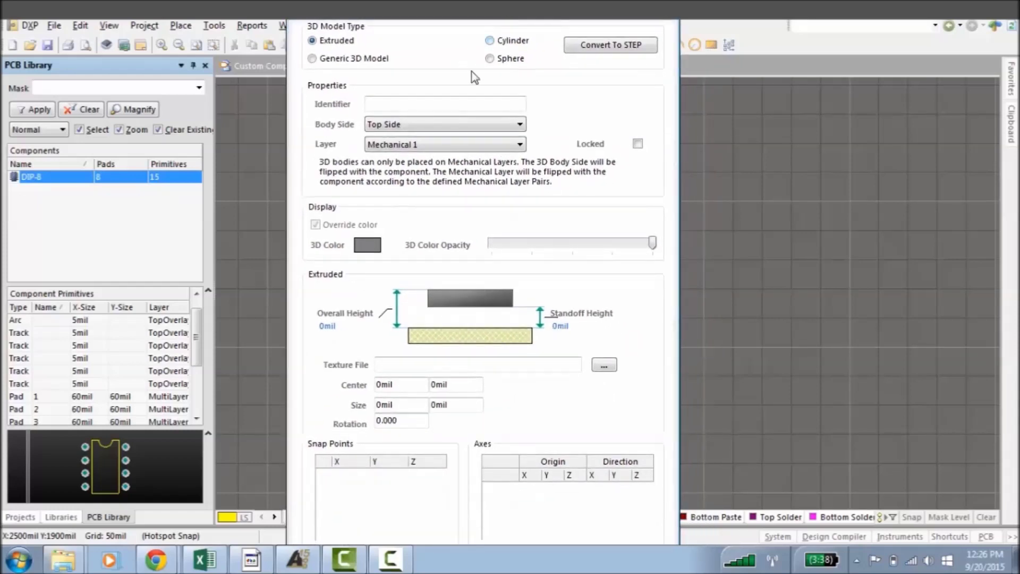
{"action": "left_click", "coordinate": [327, 59]}
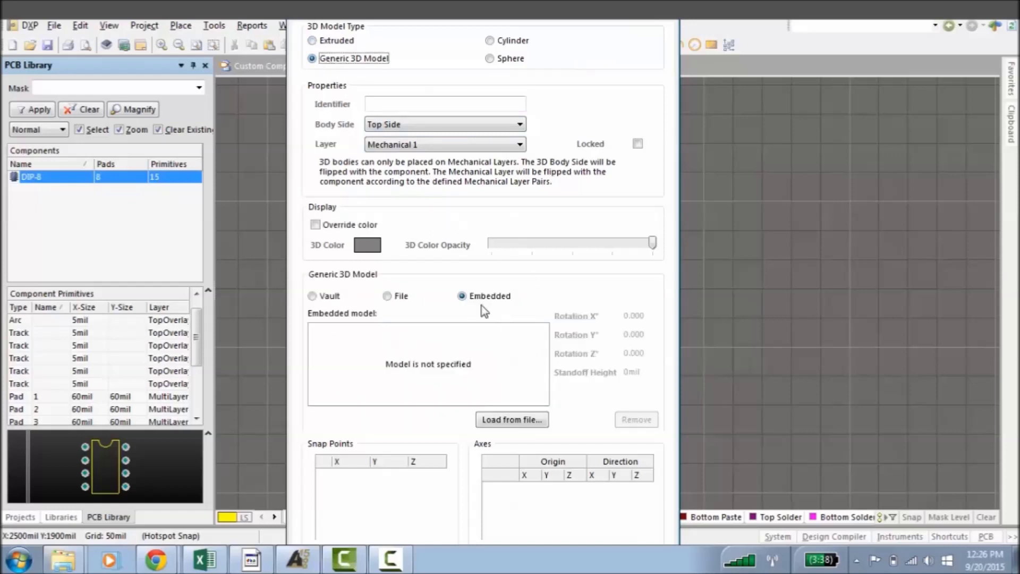
{"action": "left_click", "coordinate": [511, 420]}
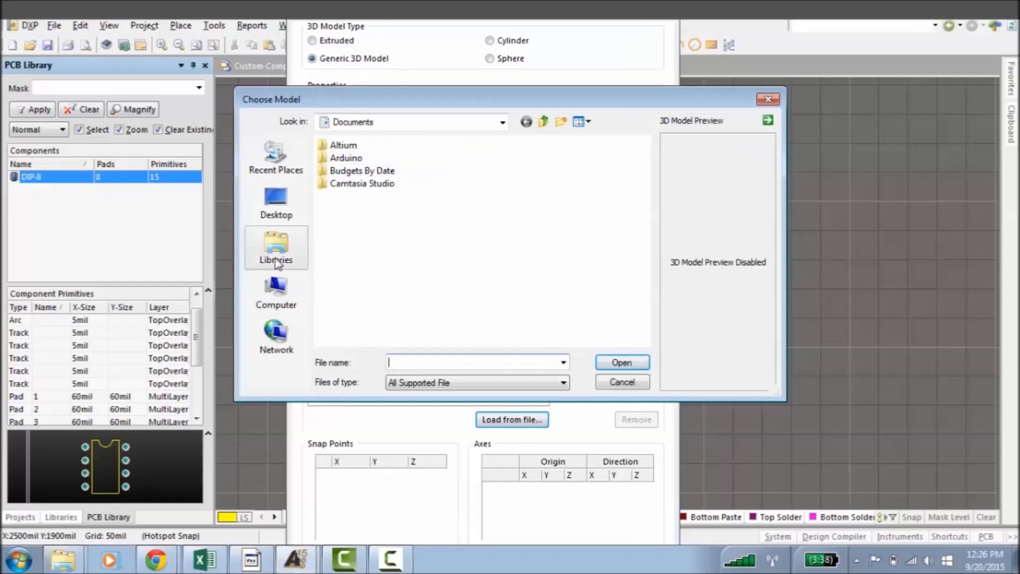
- Embed User Library-DIP8-2.STEP from Documents\Altium\Libraries\Models as the body's model
{"action": "left_click", "coordinate": [287, 248]}
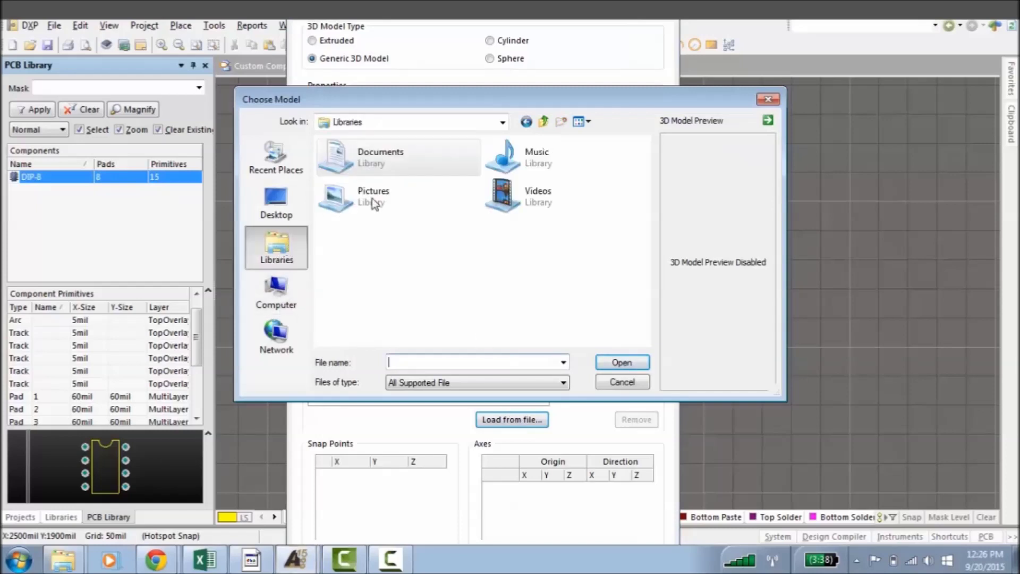
{"action": "double_click", "coordinate": [382, 155]}
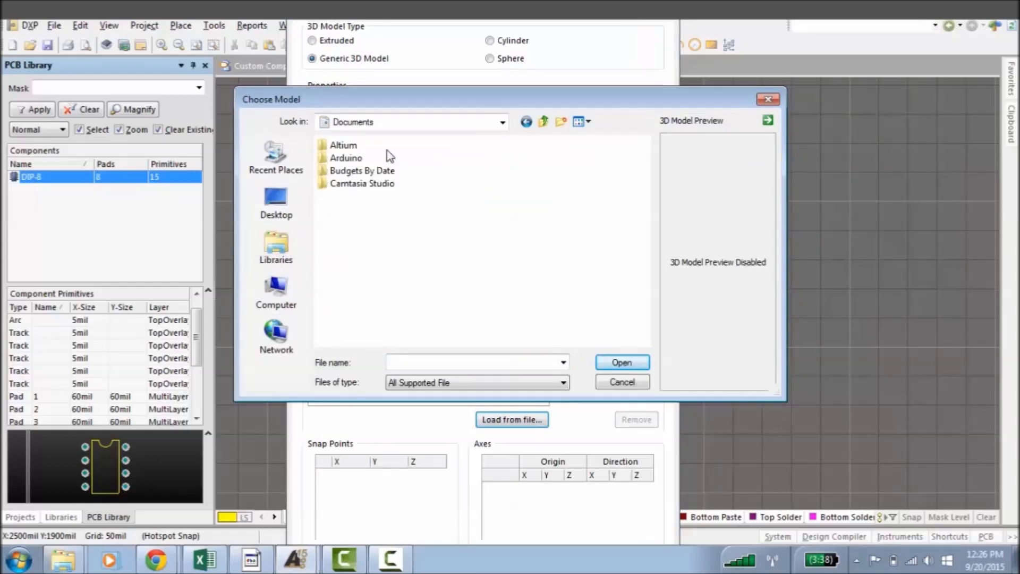
{"action": "double_click", "coordinate": [344, 146]}
{"action": "double_click", "coordinate": [359, 157]}
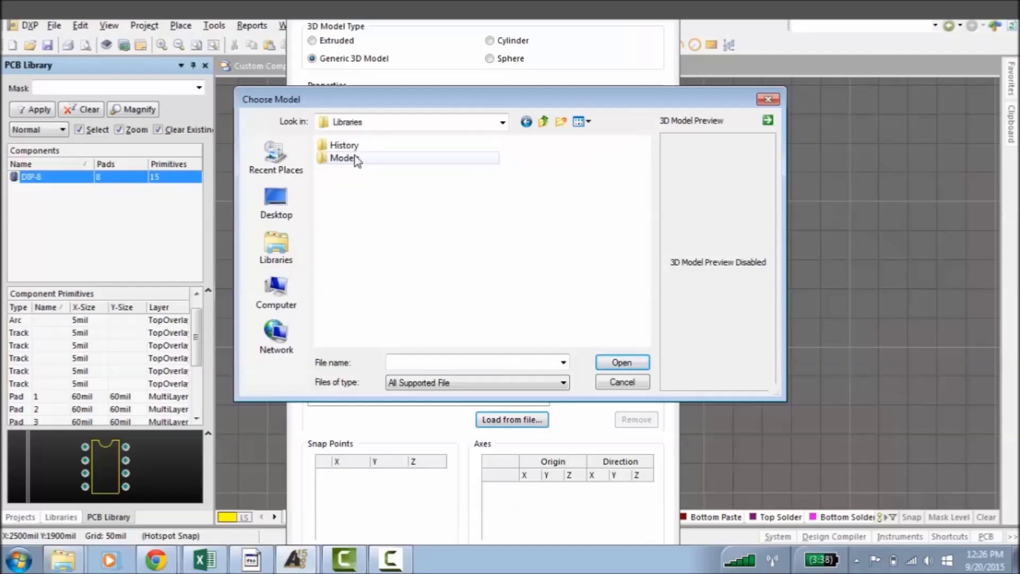
{"action": "double_click", "coordinate": [355, 159]}
{"action": "double_click", "coordinate": [350, 146]}
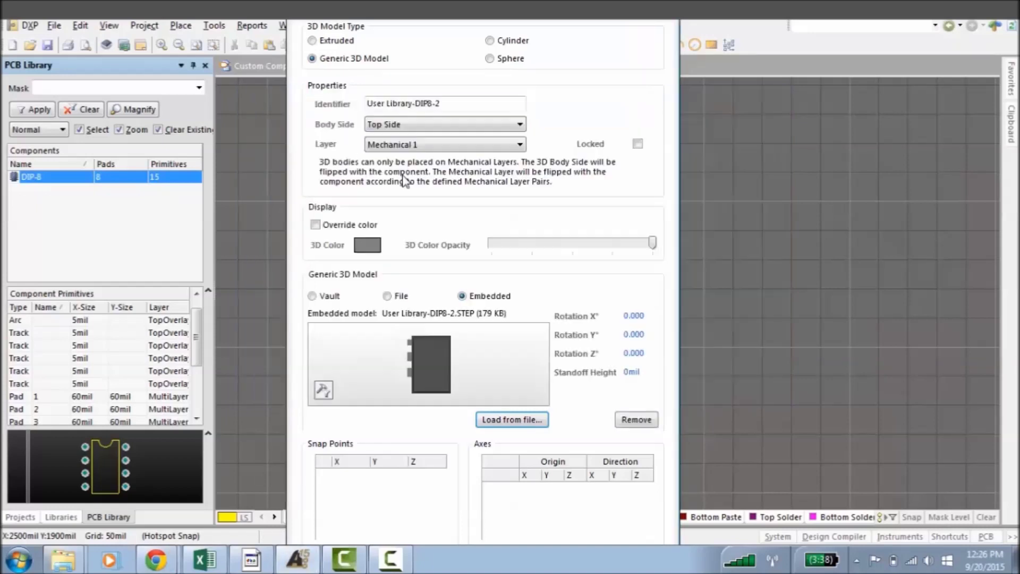
{"action": "mouse_move", "coordinate": [457, 367]}
{"action": "right_mouse_down"}
{"action": "mouse_move", "coordinate": [411, 374]}
{"action": "mouse_move", "coordinate": [403, 363]}
{"action": "mouse_move", "coordinate": [388, 410]}
{"action": "mouse_move", "coordinate": [398, 391]}
{"action": "mouse_move", "coordinate": [468, 360]}
{"action": "mouse_move", "coordinate": [513, 357]}
{"action": "mouse_move", "coordinate": [550, 369]}
{"action": "mouse_move", "coordinate": [554, 384]}
{"action": "mouse_move", "coordinate": [441, 357]}
{"action": "mouse_move", "coordinate": [370, 383]}
{"action": "mouse_move", "coordinate": [421, 352]}
{"action": "mouse_move", "coordinate": [437, 370]}
{"action": "mouse_move", "coordinate": [448, 364]}
{"action": "right_mouse_up"}
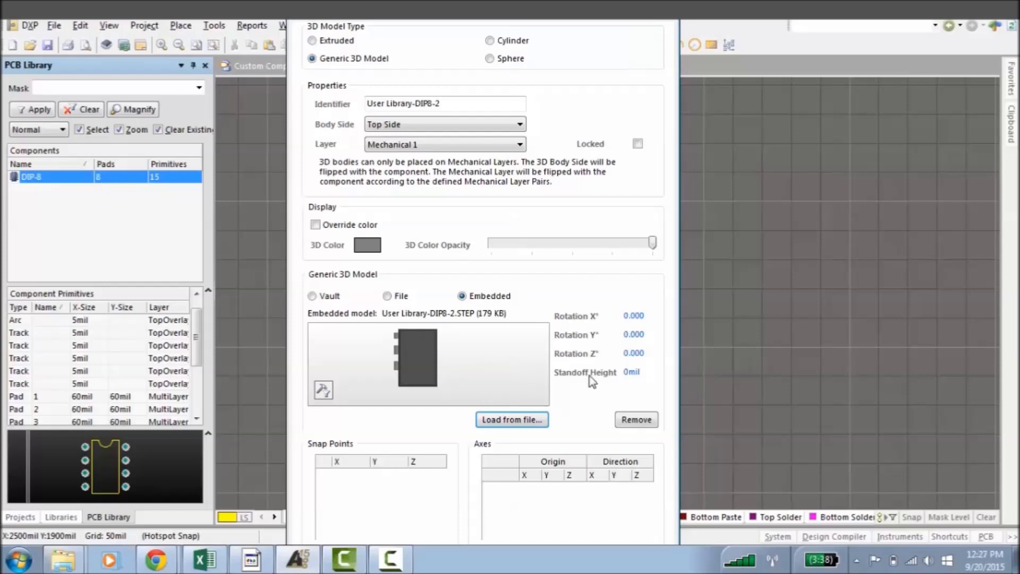
- Re-select User Library-DIP8-2.STEP and close the file browser without further changes
{"action": "left_click", "coordinate": [512, 419]}
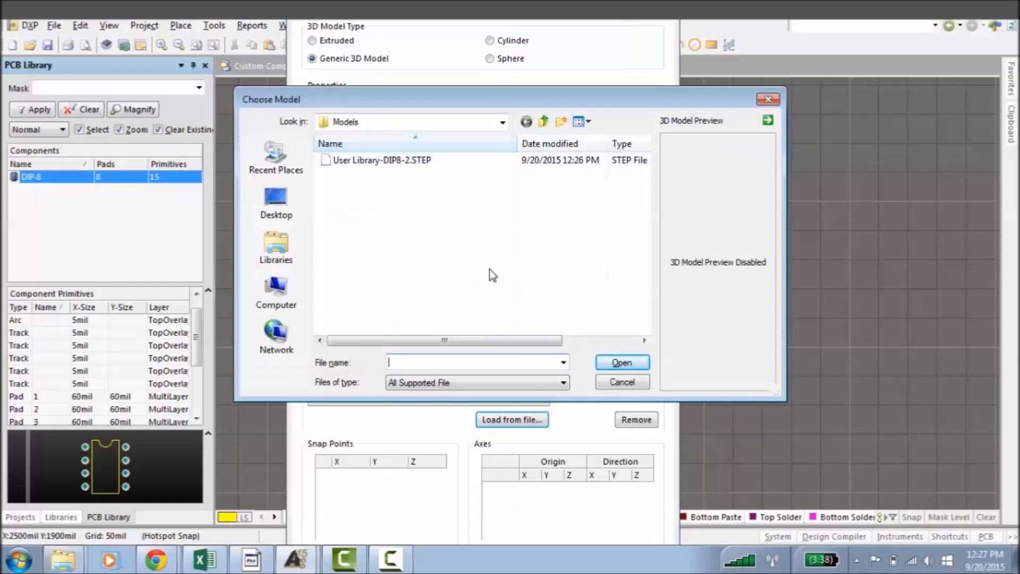
{"action": "double_click", "coordinate": [393, 161]}
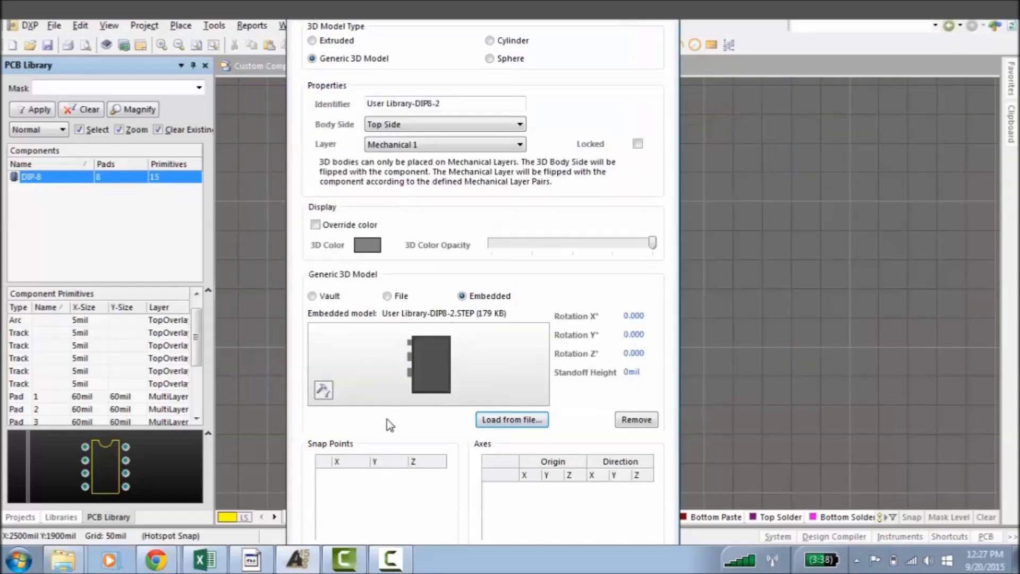
{"action": "key", "text": "Return"}
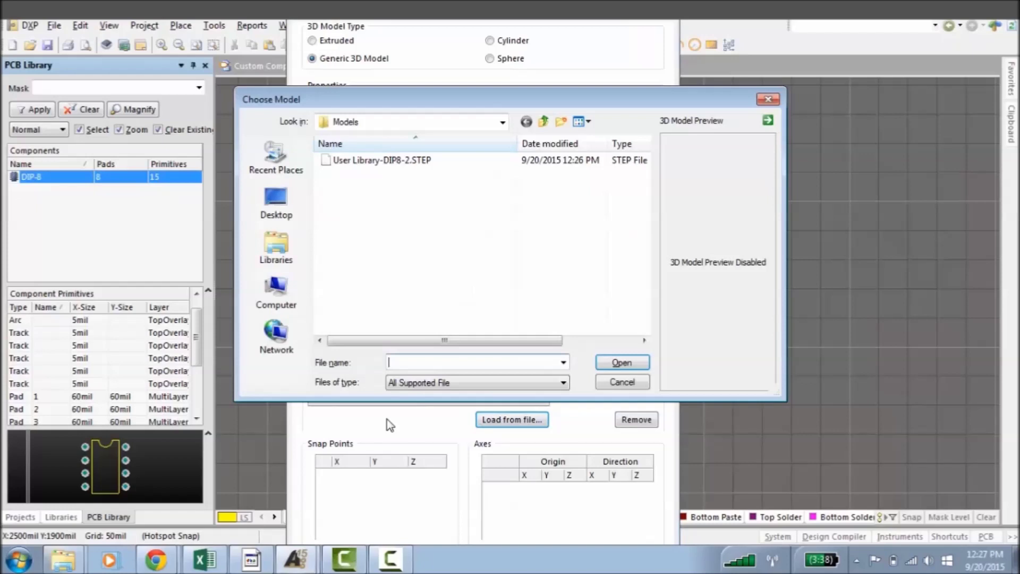
{"action": "left_click", "coordinate": [635, 381]}
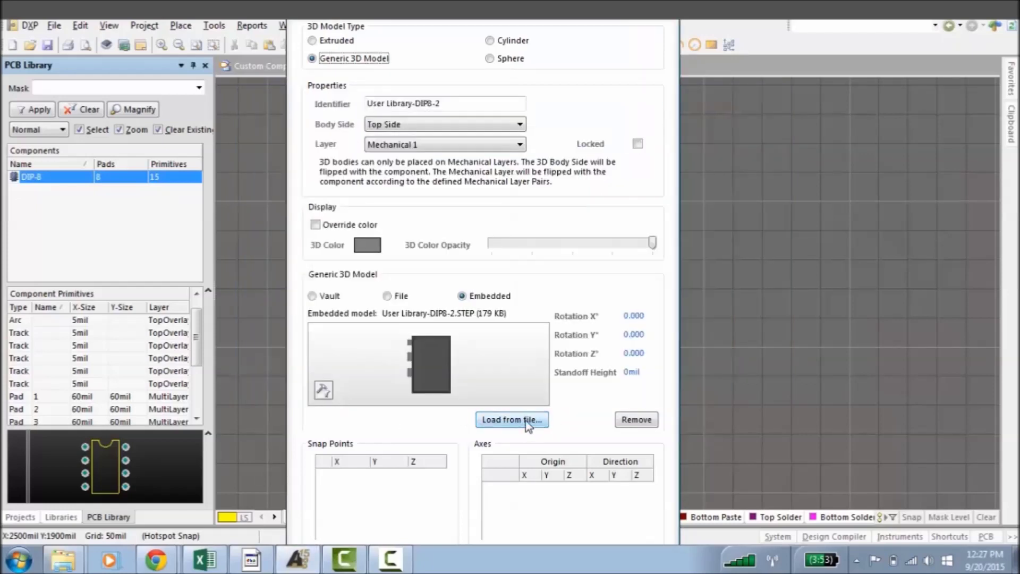
- Place the STEP chip body right of the DIP-8 footprint, view it in 3D, then delete it
{"action": "key", "text": "Return"}
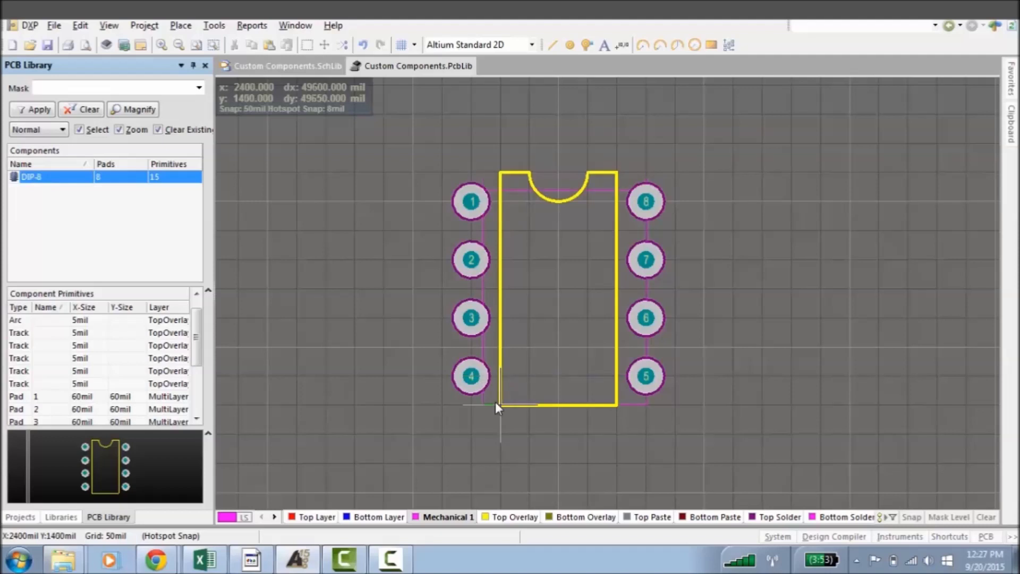
{"action": "left_click", "coordinate": [720, 397]}
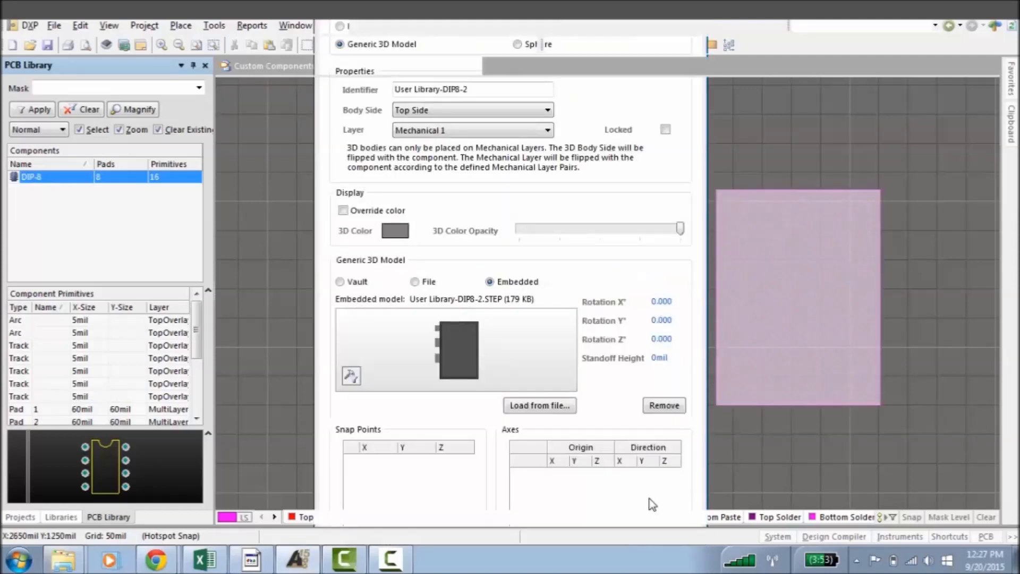
{"action": "key", "text": "Escape"}
{"action": "key", "text": "3"}
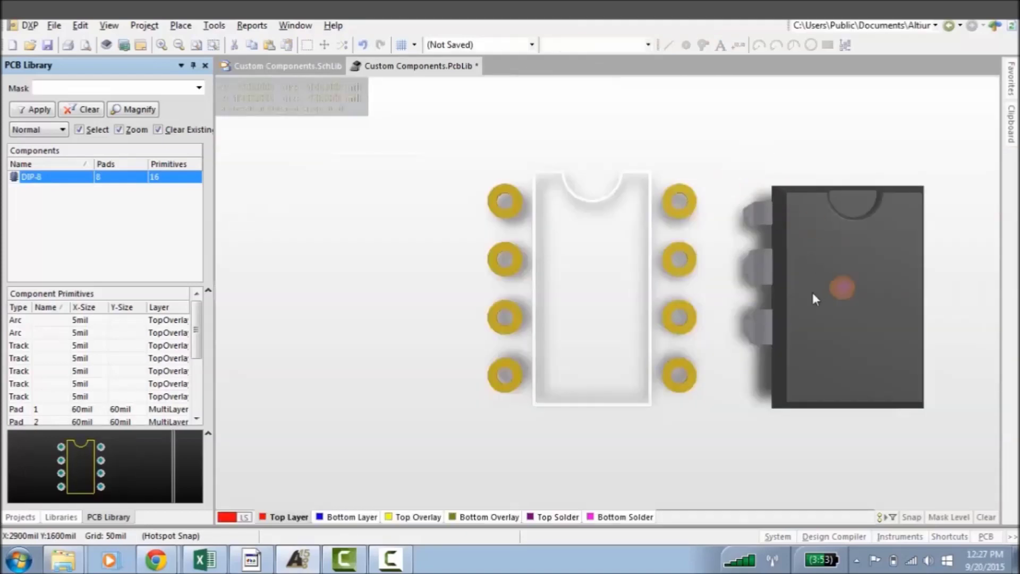
{"action": "left_click_drag", "start_coordinate": [811, 284], "coordinate": [780, 272]}
{"action": "key", "text": "Delete"}
- Return the DIP-8 footprint to the 2D view and save Custom Components.PcbLib
{"action": "left_click", "coordinate": [456, 210]}
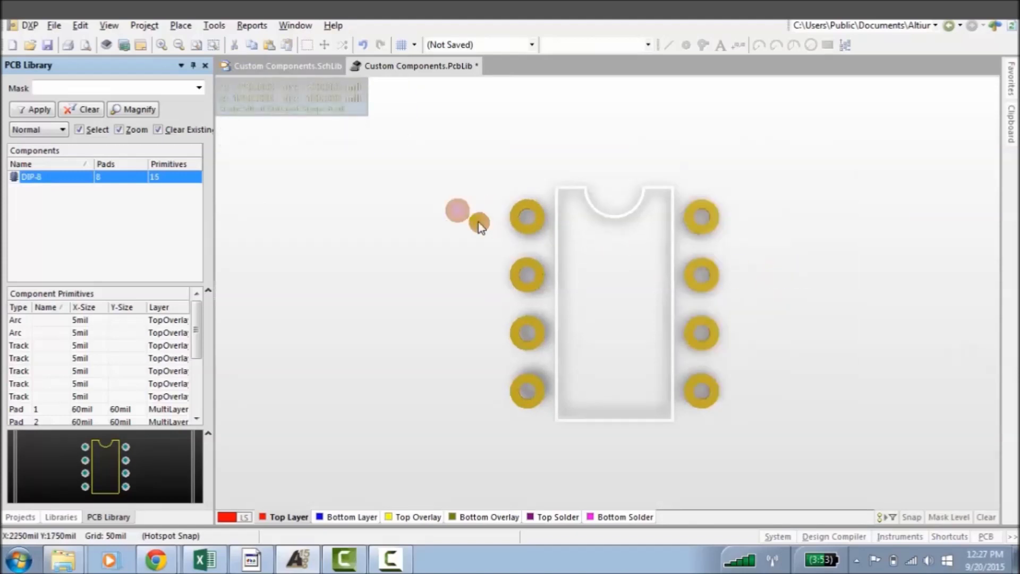
{"action": "key", "text": "2"}
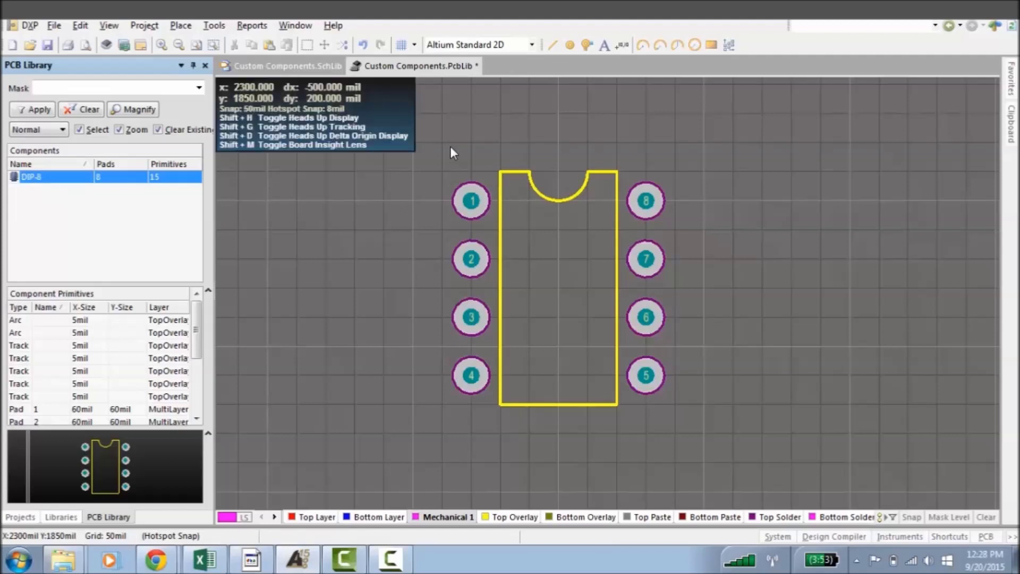
{"action": "key", "text": "ctrl+s"}
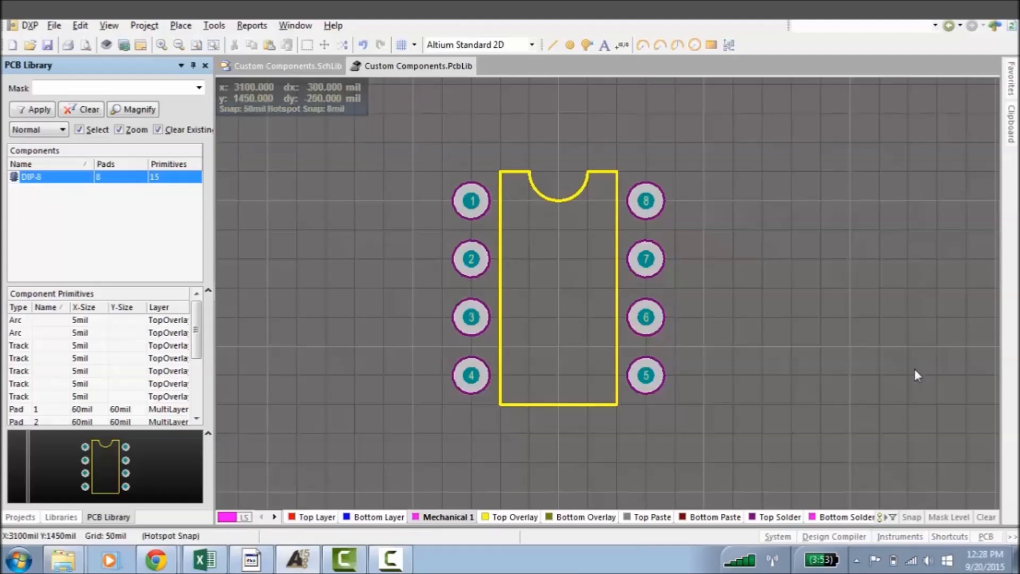